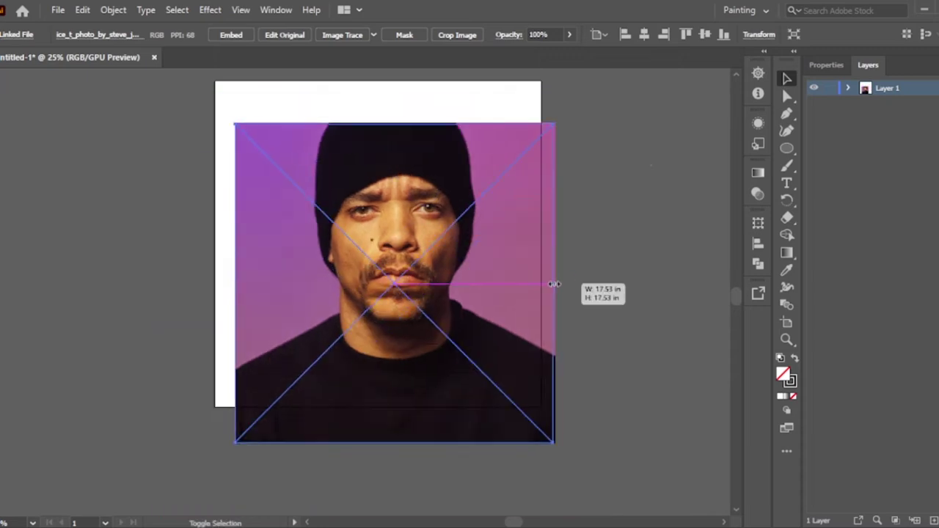
Scale the placed portrait photo down to match the artboard width
drag(614, 316, 488, 323)
key(ctrl+=)
key(ctrl+shift+a)
key(ctrl+minus)
key(ctrl+minus)
click(565, 330)
key(ctrl+equal)
key(ctrl+minus)
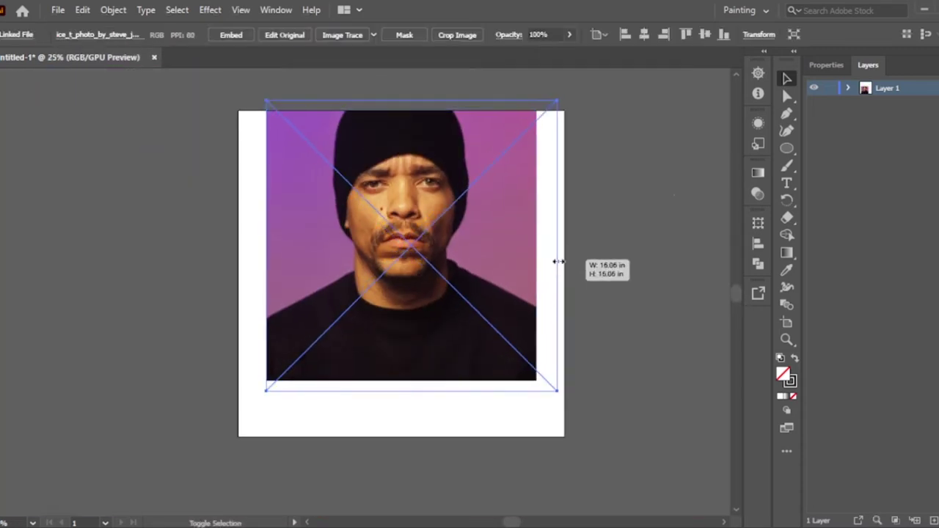
drag(557, 260, 553, 262)
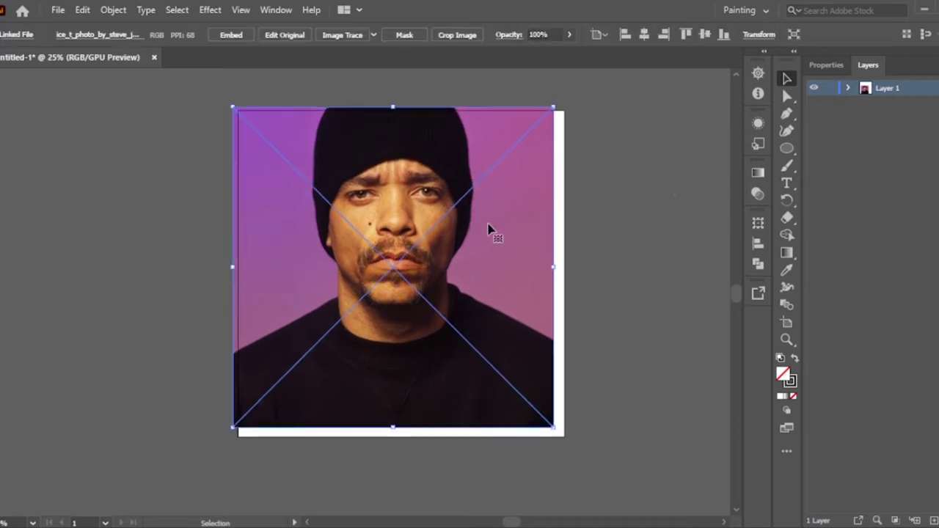
key(ctrl+equal)
key(ctrl+equal)
key(ctrl+equal)
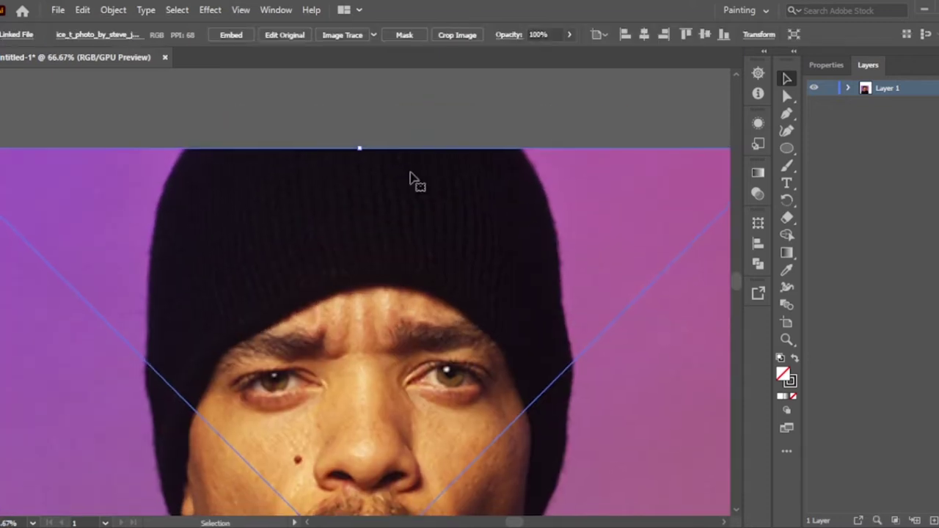
key(ctrl+minus)
key(ctrl+minus)
key(ctrl+minus)
click(518, 218)
Fade the photo to 72% opacity, lock its layer, and add Layer 2 above it
drag(553, 50, 543, 49)
key(ctrl+2)
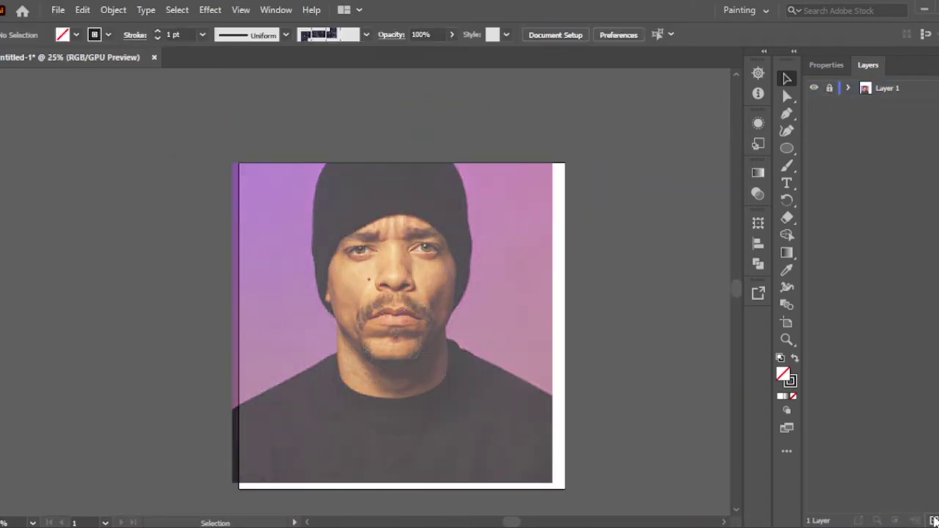
key(ctrl+l)
Draw a flat test ellipse, then switch to the Paintbrush tool for tracing
key(l)
drag(241, 208, 650, 195)
scroll(352, 230, up, 5)
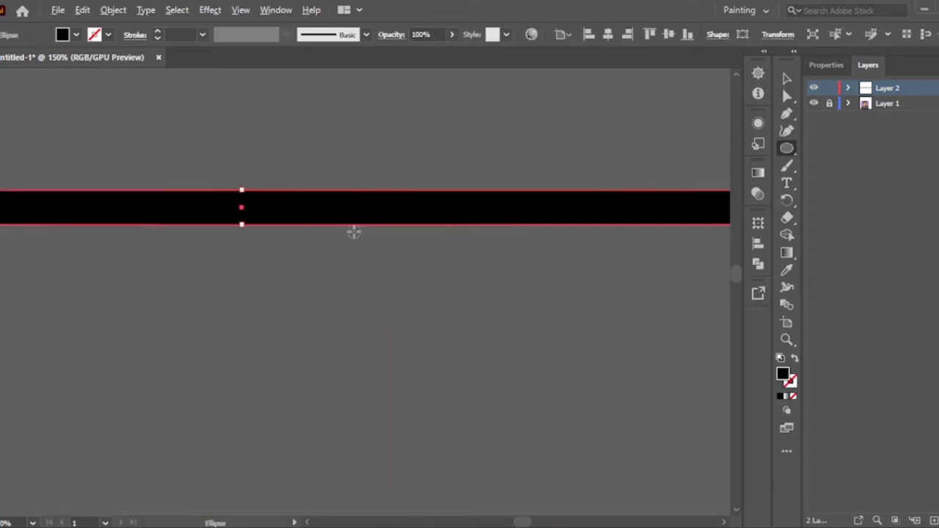
scroll(341, 286, down, 5)
scroll(342, 286, up, 5)
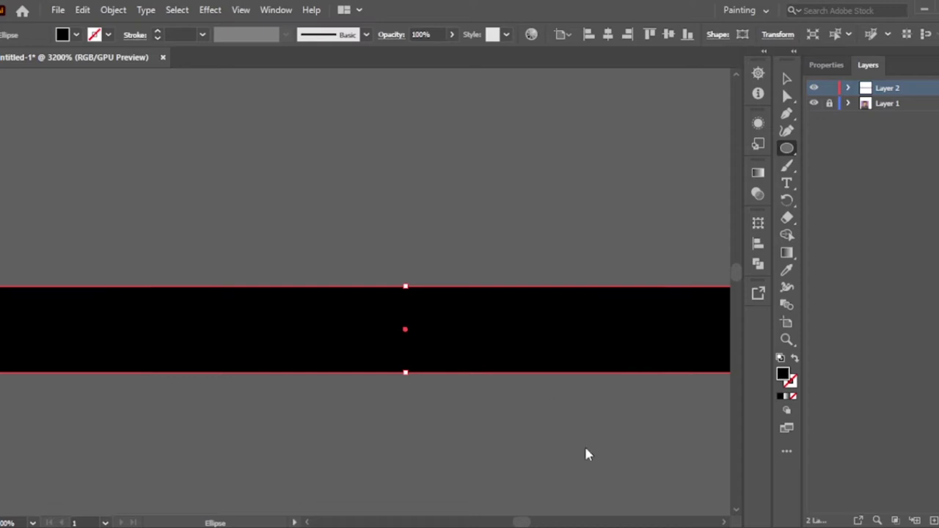
click(786, 166)
scroll(524, 147, down, 5)
scroll(325, 230, up, 3)
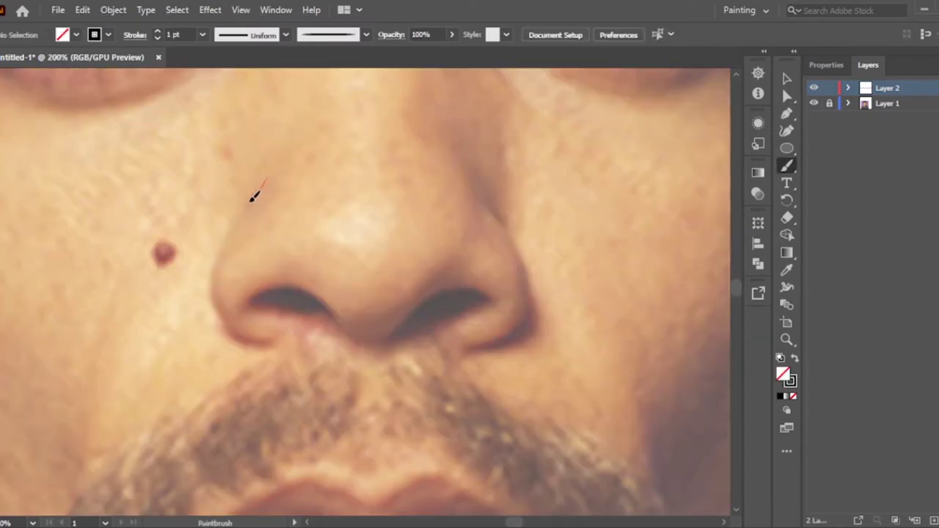
Brush-trace the left and right sides of the nose, undoing stray strokes
drag(252, 198, 268, 341)
drag(474, 346, 480, 201)
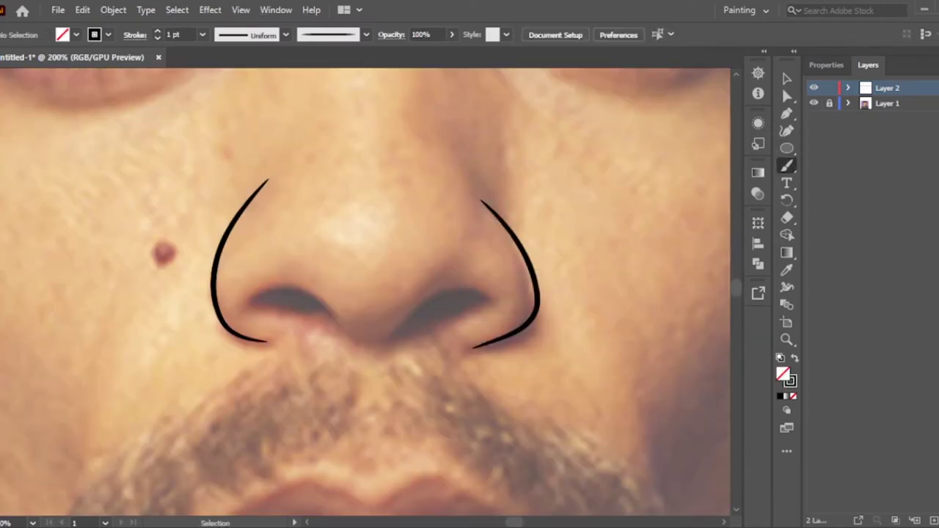
drag(481, 134, 429, 274)
key(ctrl+z)
drag(425, 373, 438, 345)
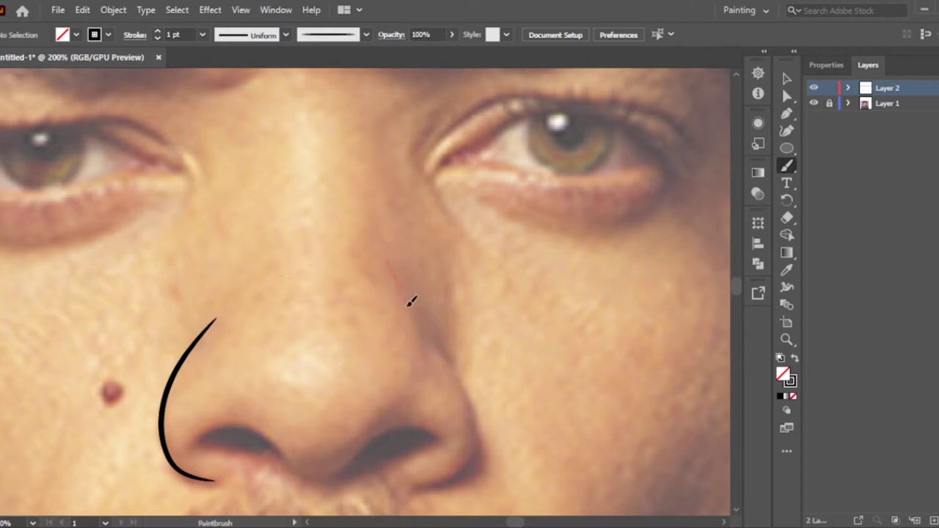
drag(409, 302, 425, 372)
key(ctrl+z)
mouse_move(475, 417)
mouse_down()
mouse_move(449, 478)
mouse_move(409, 489)
mouse_up()
key(ctrl+z)
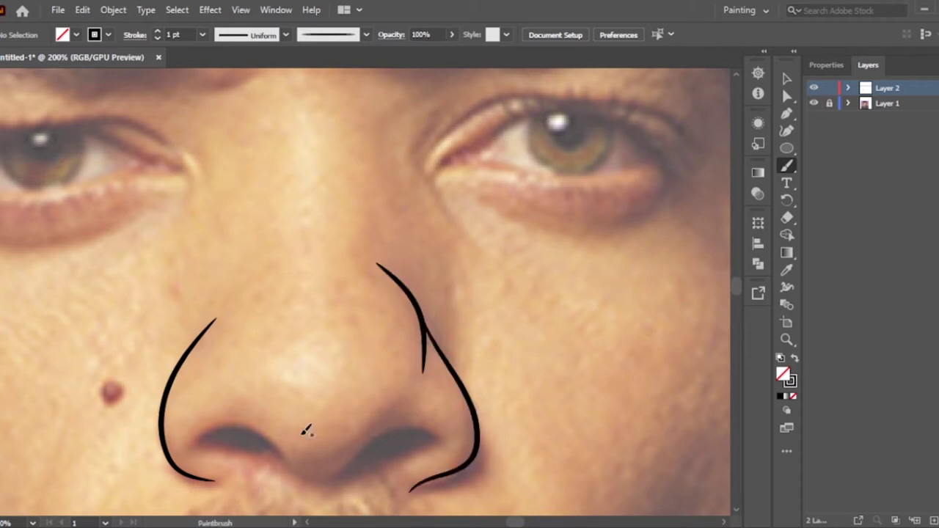
Zoom in and trace the right and left nostrils
key(ctrl+plus)
mouse_move(377, 369)
mouse_down()
mouse_move(589, 321)
mouse_move(580, 326)
mouse_up()
drag(233, 331, 348, 344)
key(ctrl+minus)
scroll(397, 199, up, 3)
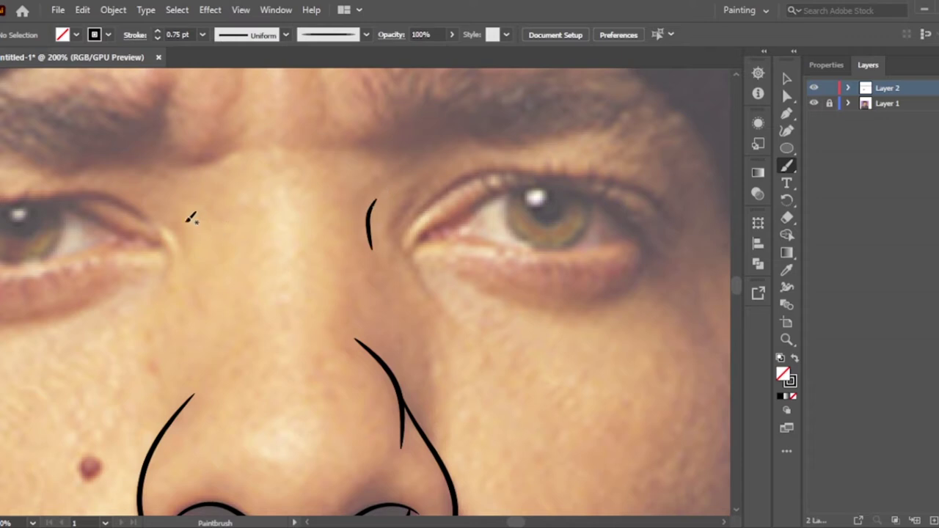
scroll(244, 317, down, 5)
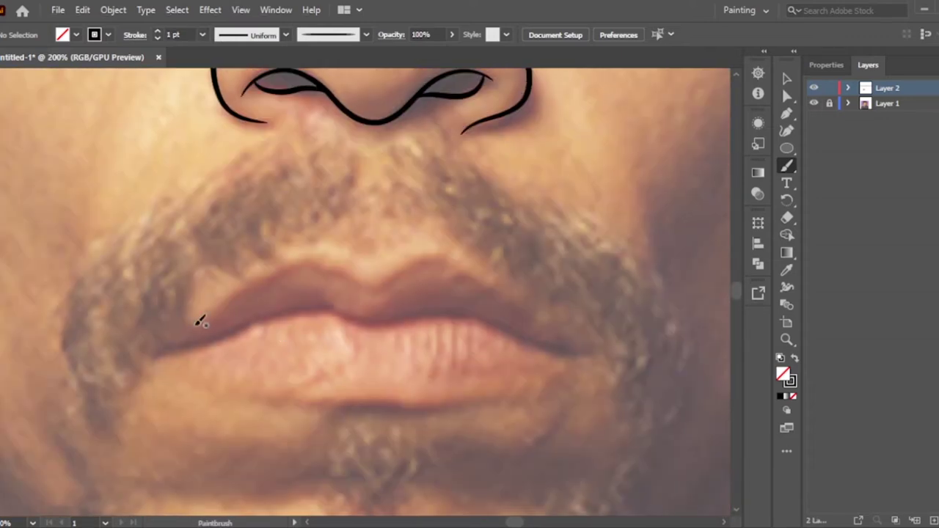
Outline the upper lip top edge, the lower lip, and the line between the lips
drag(542, 326, 579, 352)
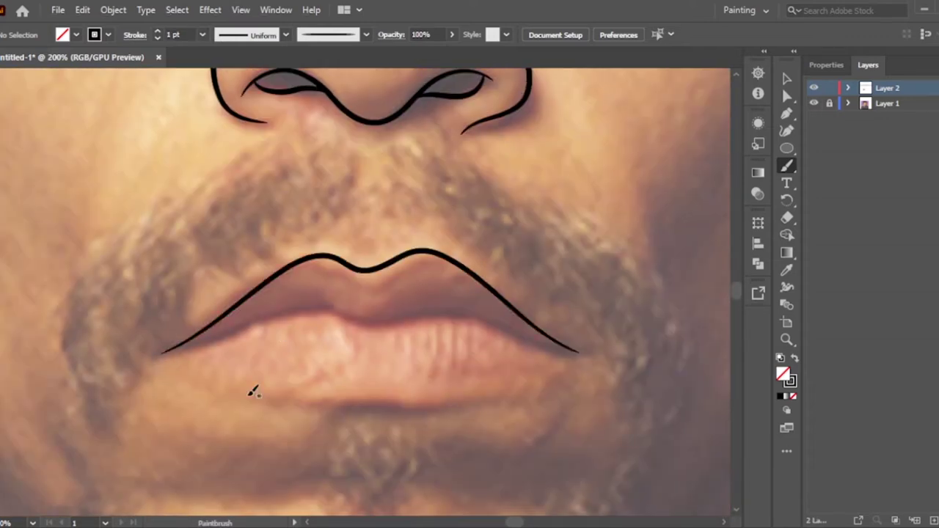
scroll(460, 441, up, 2)
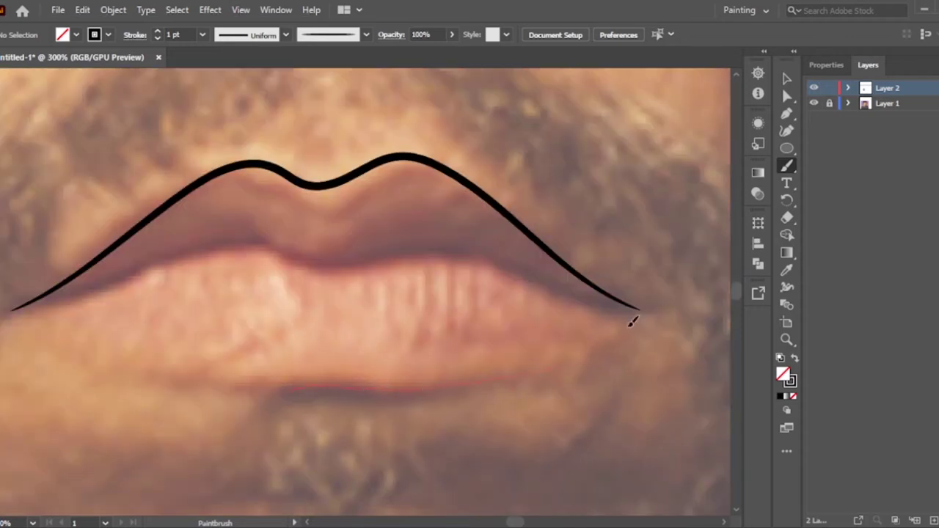
drag(632, 322, 288, 390)
scroll(410, 473, left, 3)
drag(377, 376, 429, 388)
scroll(147, 293, right, 2)
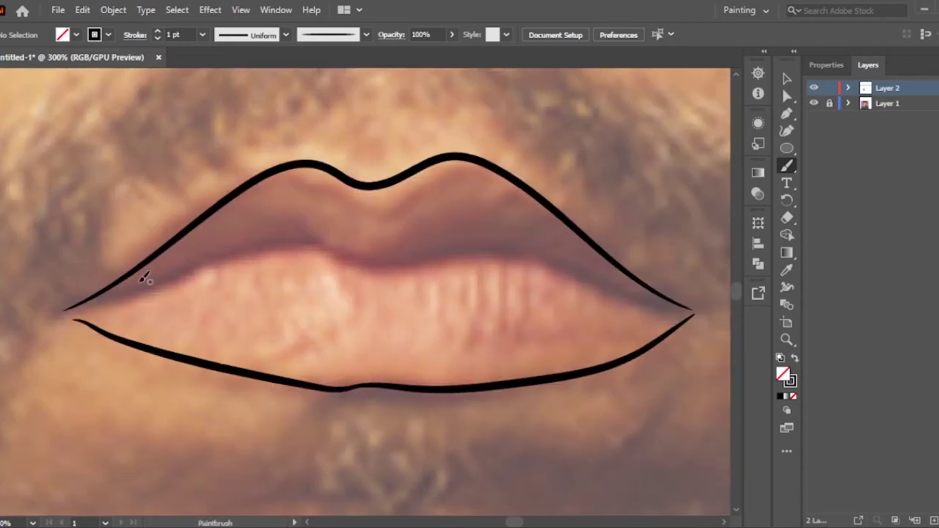
drag(93, 306, 323, 240)
drag(672, 311, 688, 309)
key(ctrl+0)
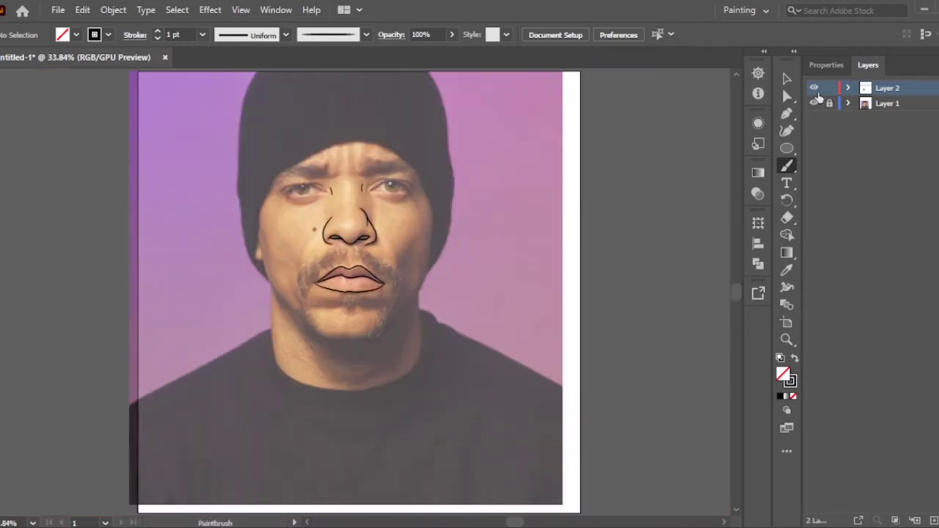
Add another brush stroke along the lower lip
scroll(360, 289, up, 4)
scroll(345, 330, up, 1)
scroll(394, 348, up, 2)
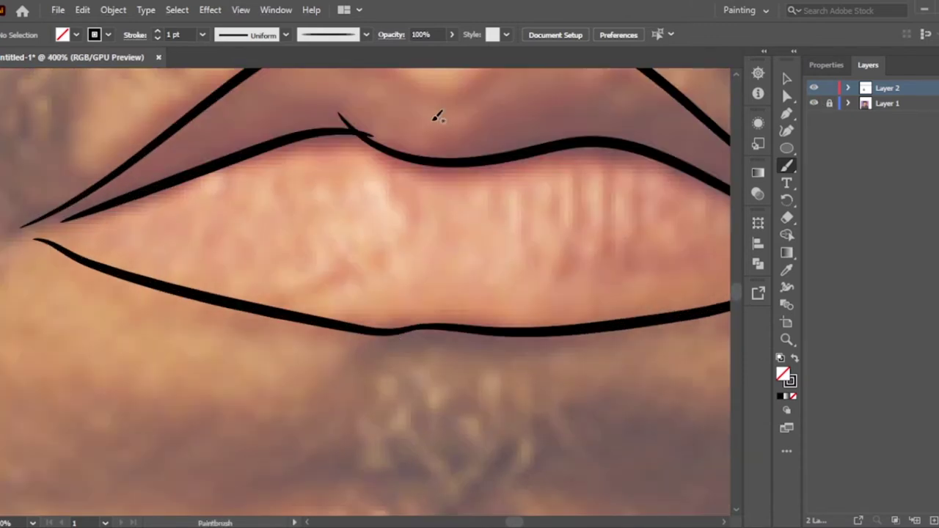
drag(213, 293, 545, 329)
scroll(341, 256, down, 5)
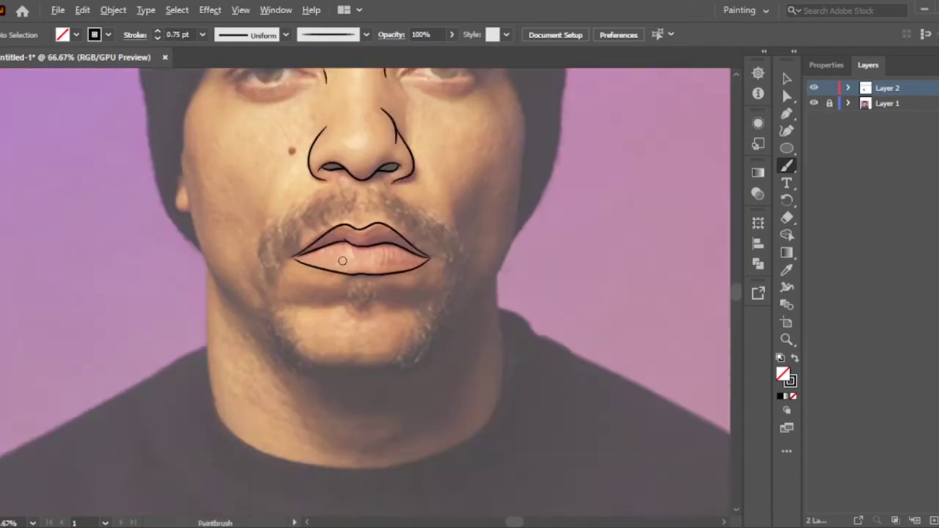
scroll(235, 180, up, 4)
Trace the first eye's crease, lids and iris, plus lines beside and under it
drag(219, 187, 557, 184)
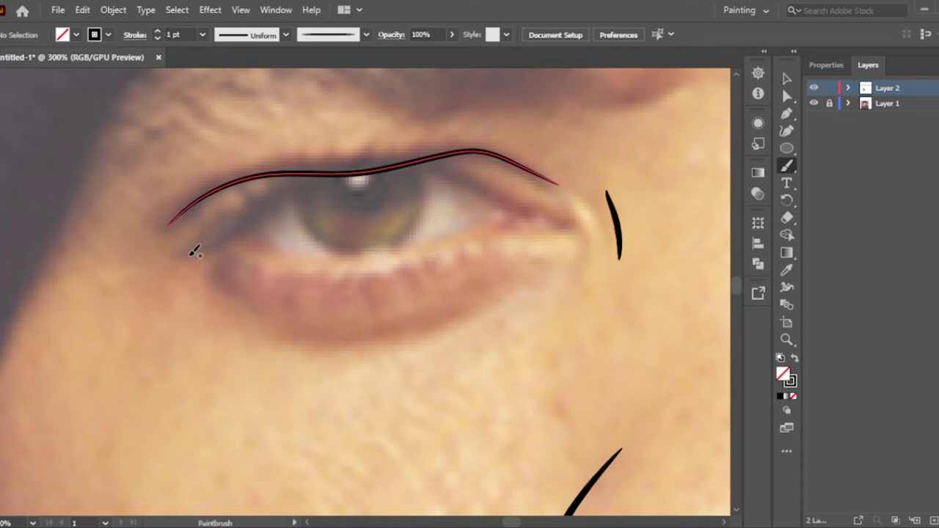
mouse_move(195, 251)
mouse_down()
mouse_move(404, 161)
mouse_move(511, 229)
mouse_up()
drag(319, 257, 227, 236)
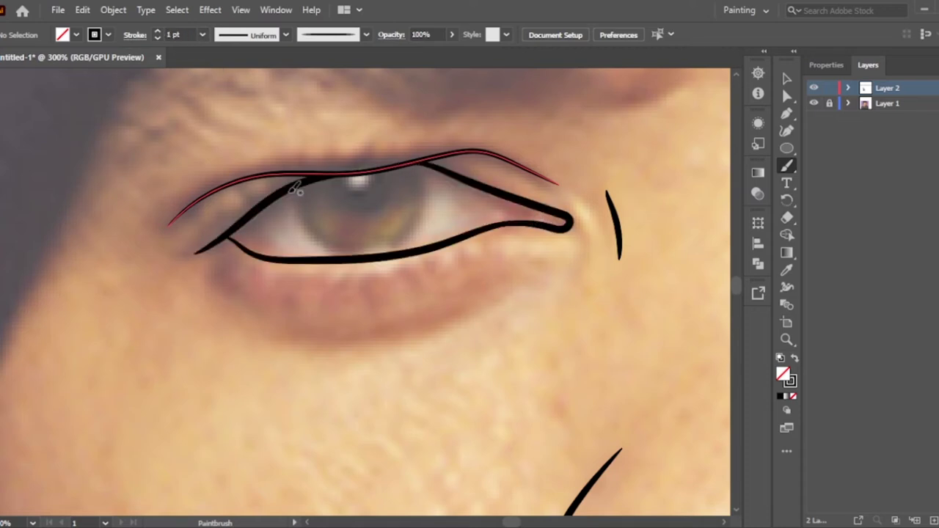
drag(299, 187, 345, 257)
drag(433, 165, 398, 249)
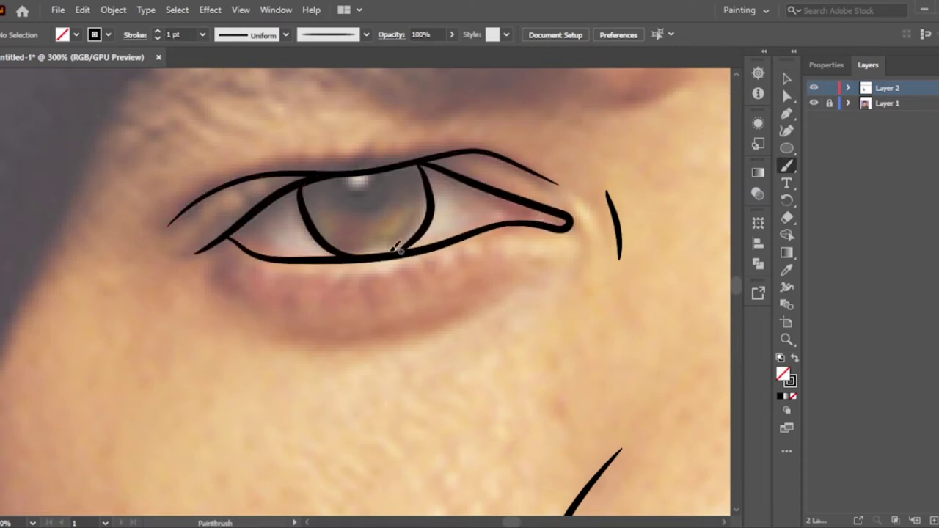
key(ctrl+z)
key(ctrl+z)
drag(428, 168, 388, 255)
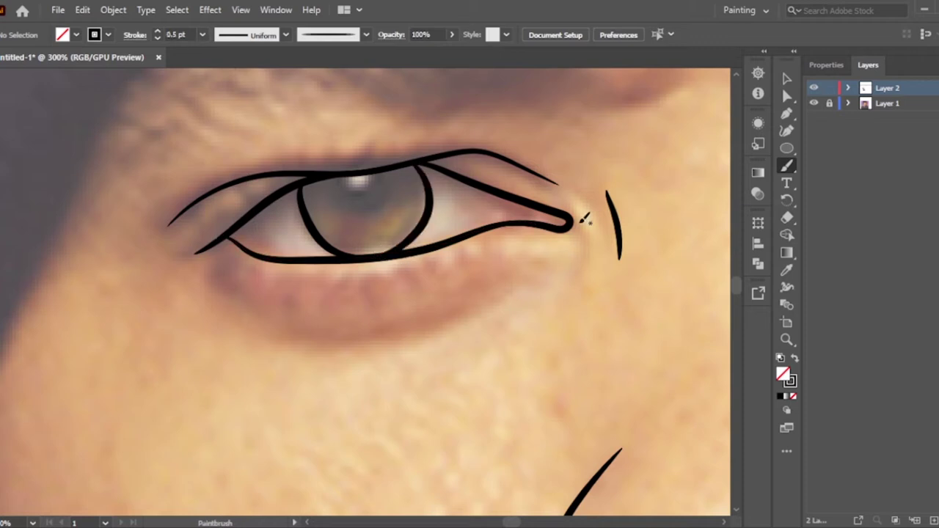
mouse_move(590, 242)
mouse_down()
mouse_move(564, 302)
mouse_move(258, 345)
mouse_up()
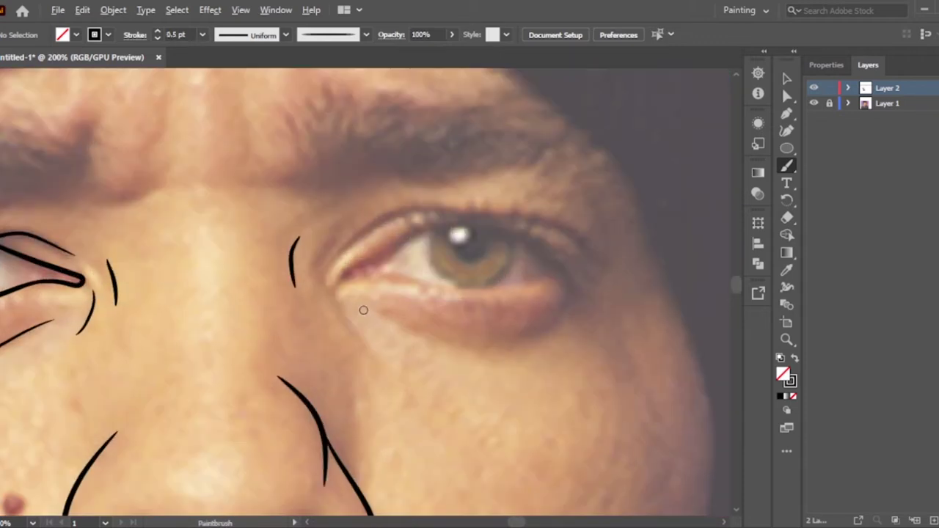
Trace the other eye's upper and lower lids, inner corner and two under-eye creases
alt+scroll(404, 301, up, 1)
alt+scroll(435, 293, up, 1)
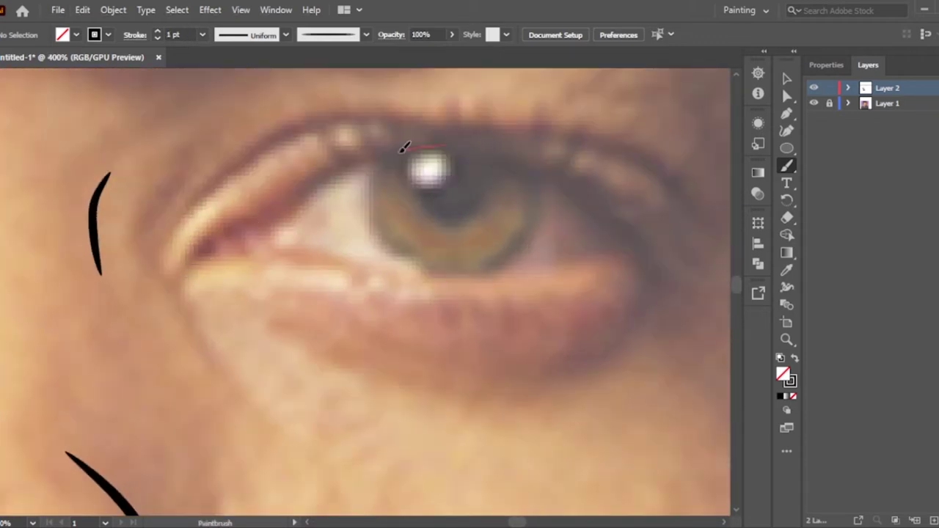
mouse_move(402, 148)
mouse_down()
mouse_move(193, 257)
mouse_move(629, 239)
mouse_up()
drag(280, 211, 299, 254)
mouse_move(422, 143)
mouse_down()
mouse_move(635, 235)
mouse_move(106, 253)
mouse_up()
scroll(146, 204, right, 1)
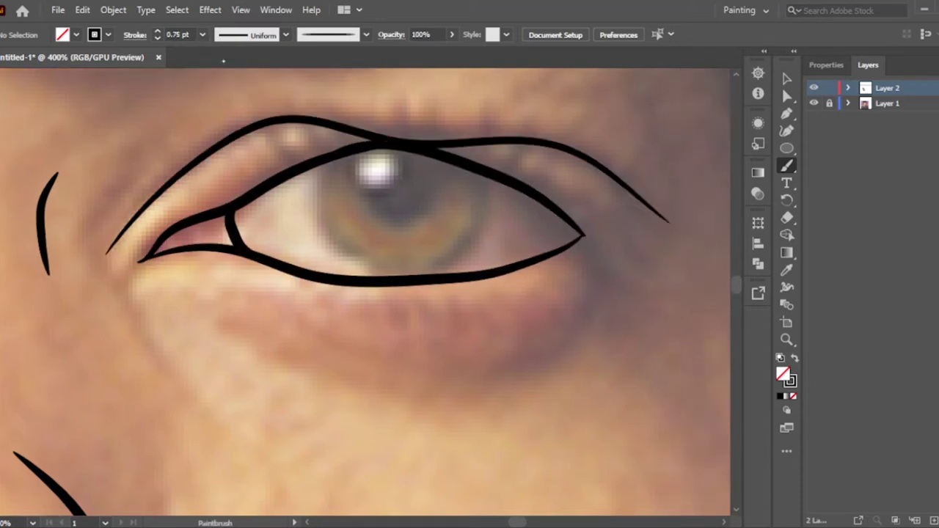
drag(181, 302, 374, 396)
drag(308, 339, 464, 384)
Hide the photo layer to check the line art and outline the iris sides
key(ctrl+minus)
key(ctrl+minus)
key(ctrl+minus)
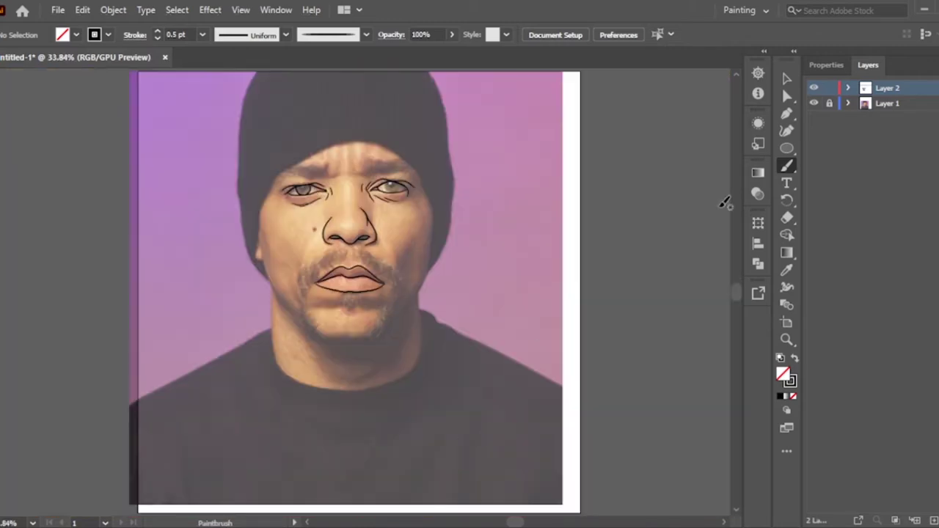
click(813, 103)
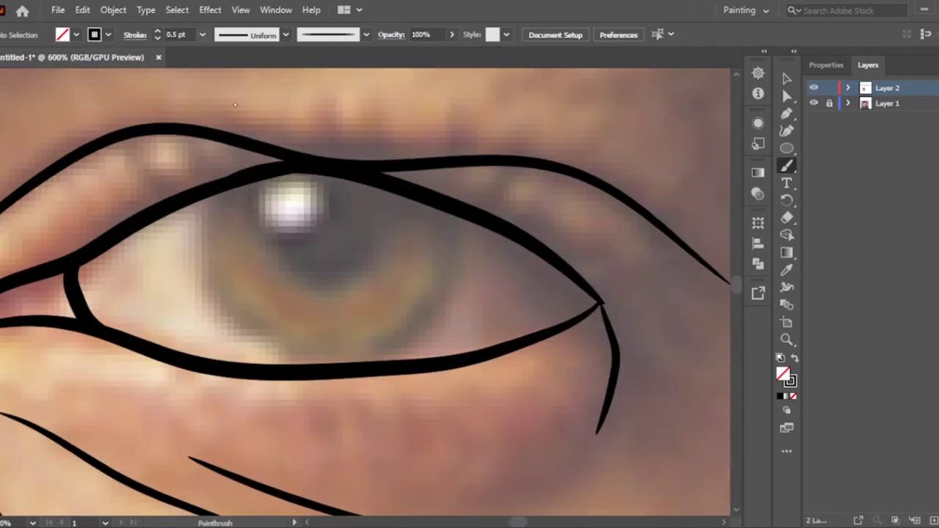
drag(228, 187, 282, 363)
drag(438, 206, 410, 359)
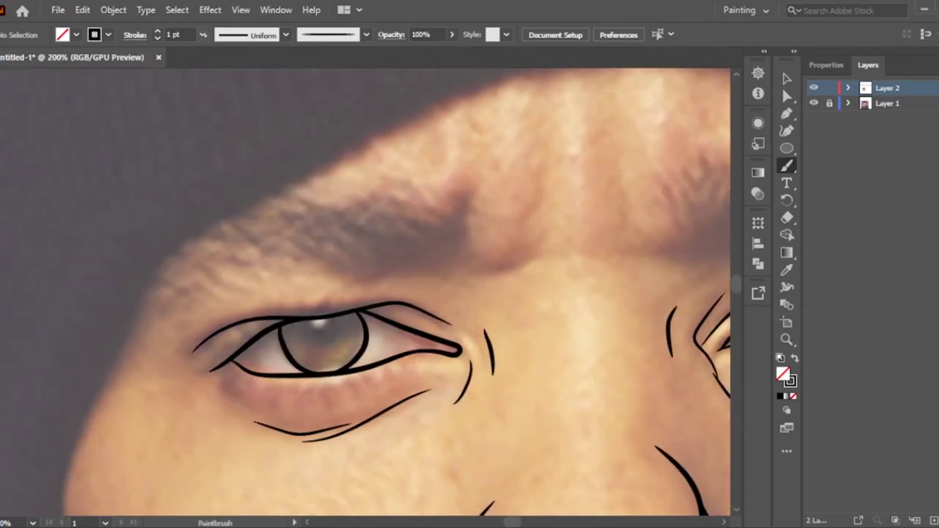
Start the left eyebrow with short hair strokes along the brow
drag(440, 201, 424, 256)
key(ctrl+z)
drag(250, 218, 330, 211)
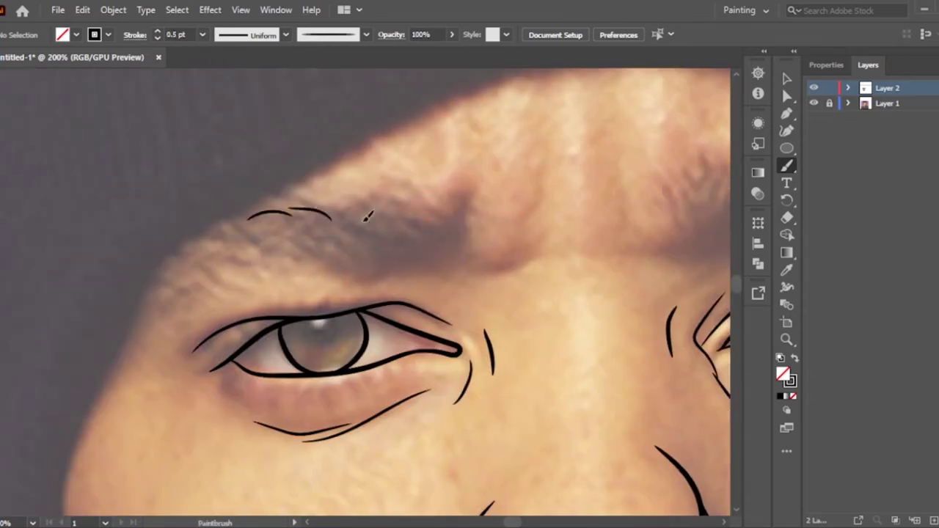
mouse_move(436, 198)
mouse_down()
mouse_move(451, 239)
mouse_move(431, 262)
mouse_up()
drag(402, 209, 411, 249)
drag(184, 289, 220, 283)
drag(234, 253, 322, 253)
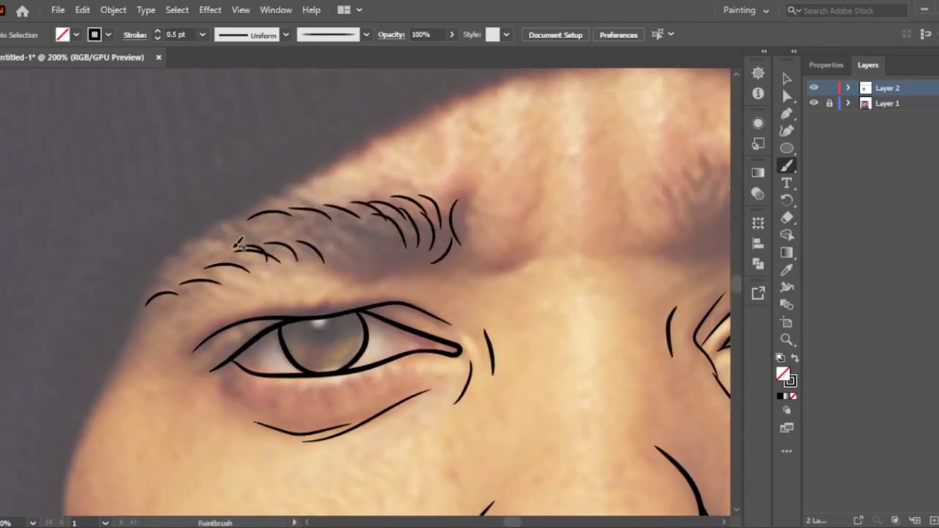
mouse_move(169, 271)
mouse_down()
mouse_move(228, 268)
mouse_move(316, 234)
mouse_move(341, 261)
mouse_up()
Fill the left eyebrow with dense hairs, raising the brush weight to 0.75 pt
mouse_move(352, 235)
mouse_down()
mouse_move(354, 242)
mouse_move(378, 213)
mouse_up()
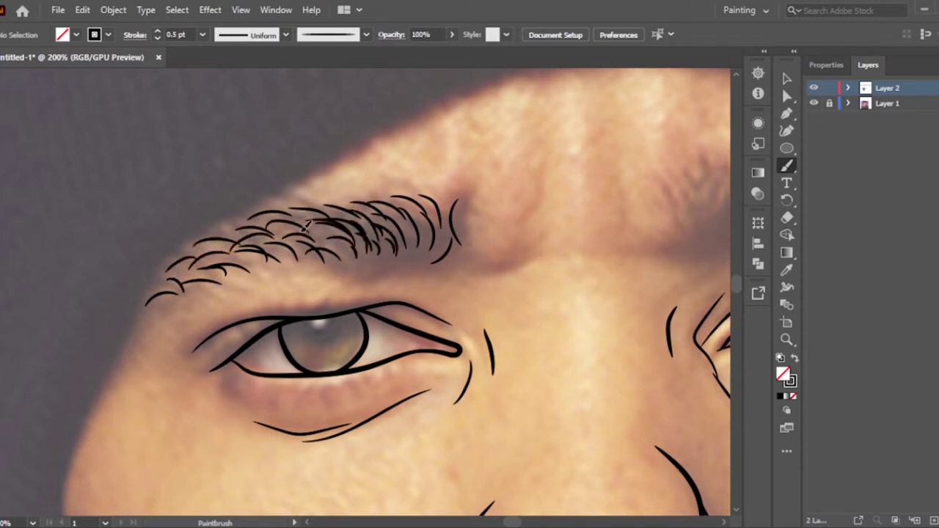
drag(184, 249, 315, 220)
drag(169, 286, 345, 226)
drag(356, 249, 440, 213)
drag(246, 261, 396, 242)
mouse_move(154, 275)
mouse_down()
mouse_move(264, 235)
mouse_move(422, 216)
mouse_move(184, 272)
mouse_up()
key(bracketright)
drag(220, 242, 418, 220)
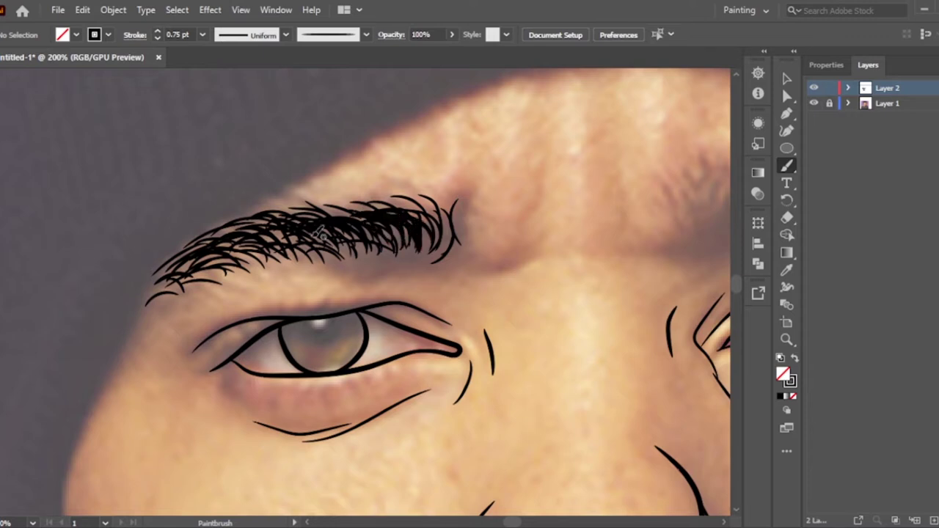
mouse_move(154, 293)
mouse_down()
mouse_move(323, 227)
mouse_move(312, 221)
mouse_up()
Draw a short and a long forehead wrinkle between the brows
key(ctrl+0)
scroll(322, 182, up, 4)
drag(272, 253, 265, 213)
drag(245, 247, 244, 229)
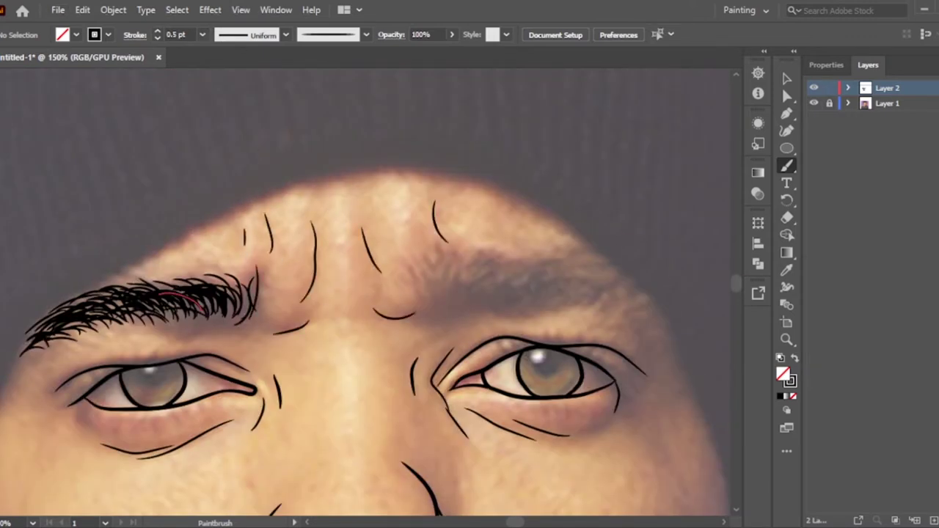
key(ctrl+z)
key(ctrl+z)
key(ctrl+z)
key(ctrl+z)
key(ctrl+z)
key(ctrl+z)
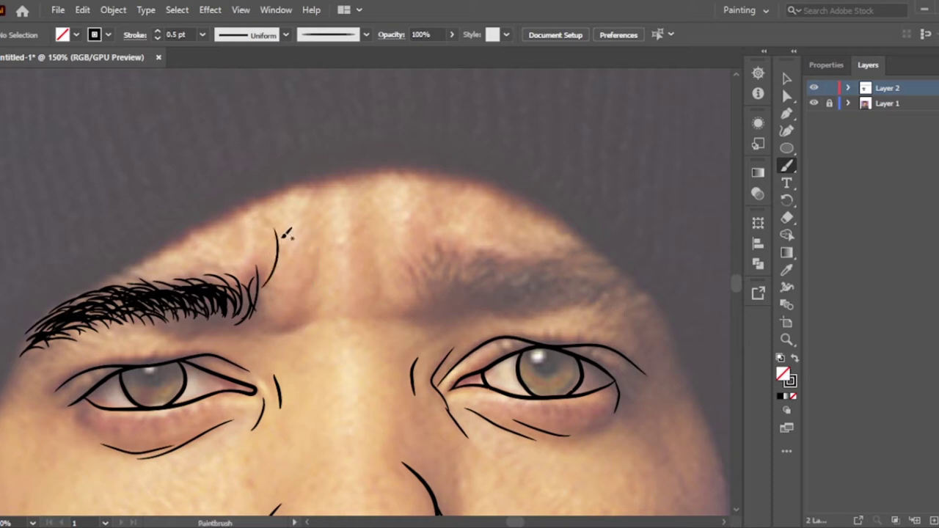
drag(269, 332, 313, 316)
drag(295, 315, 319, 218)
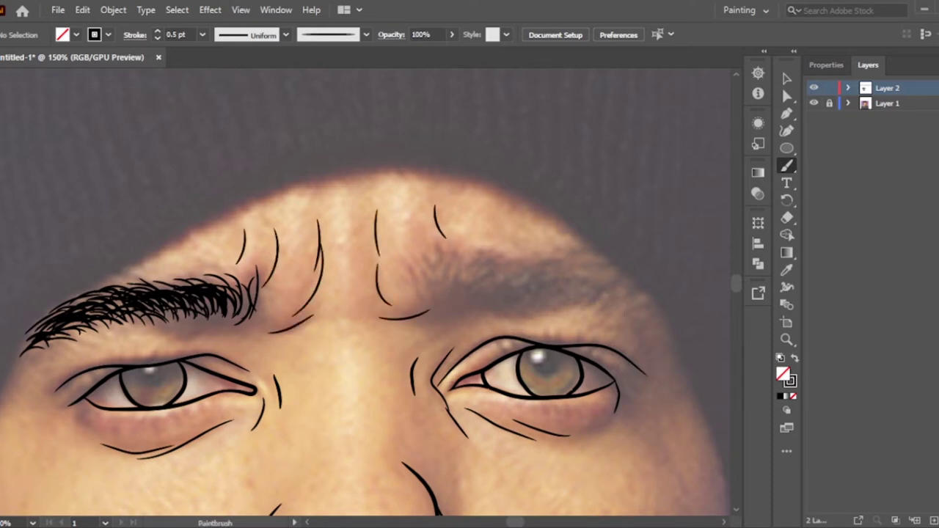
Zoom in and sketch hair strokes across the right eyebrow to its outer end
key(ctrl+equal)
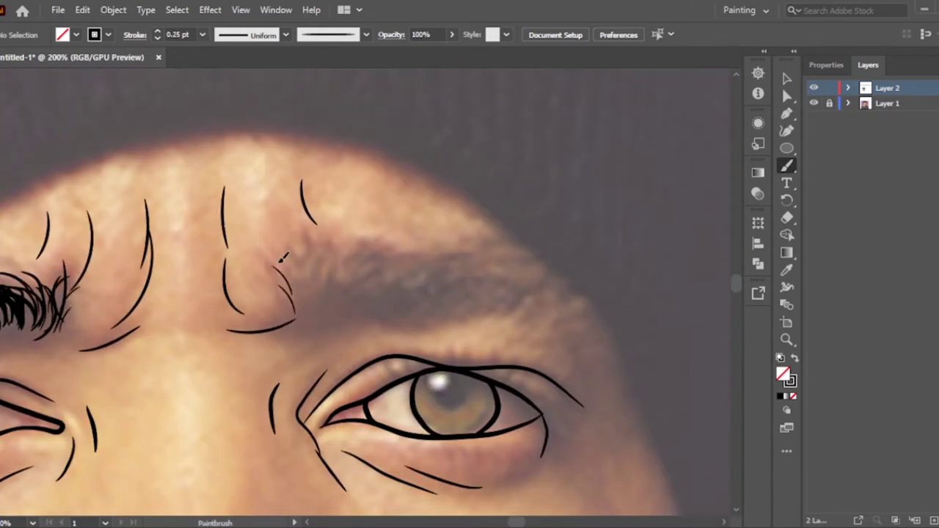
drag(279, 288, 301, 246)
drag(296, 294, 336, 258)
drag(301, 311, 331, 268)
mouse_move(317, 284)
mouse_down()
mouse_move(361, 245)
mouse_move(388, 247)
mouse_up()
mouse_move(374, 285)
mouse_down()
mouse_move(469, 257)
mouse_move(502, 258)
mouse_up()
mouse_move(328, 302)
mouse_down()
mouse_move(403, 273)
mouse_move(345, 261)
mouse_up()
drag(380, 318, 440, 288)
drag(412, 321, 478, 286)
mouse_move(473, 308)
mouse_down()
mouse_move(540, 285)
mouse_move(545, 260)
mouse_up()
drag(406, 299, 567, 287)
drag(446, 281, 506, 254)
Thicken the right eyebrow with dense hairs, fit the artboard, and hide Layer 1
drag(342, 315, 412, 261)
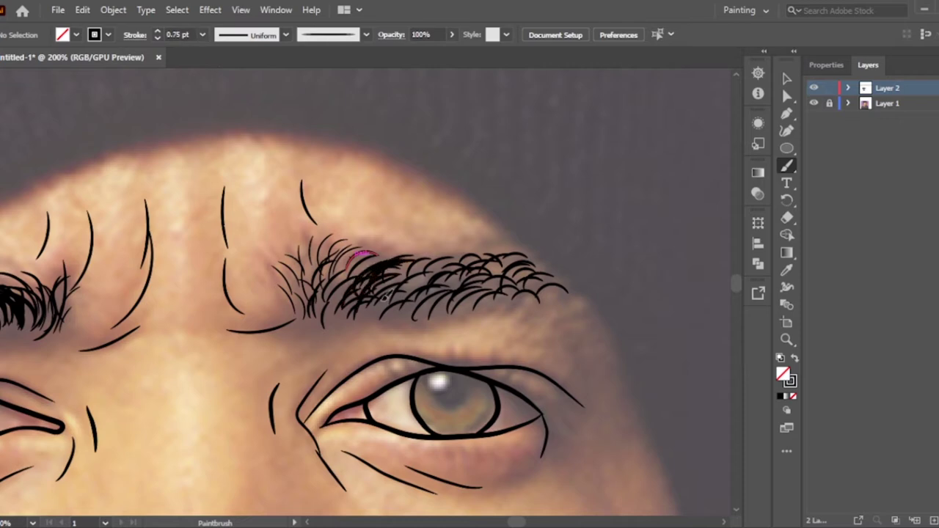
drag(382, 308, 441, 268)
drag(437, 306, 491, 254)
drag(484, 312, 577, 284)
drag(474, 283, 578, 296)
drag(335, 303, 393, 271)
drag(362, 270, 470, 252)
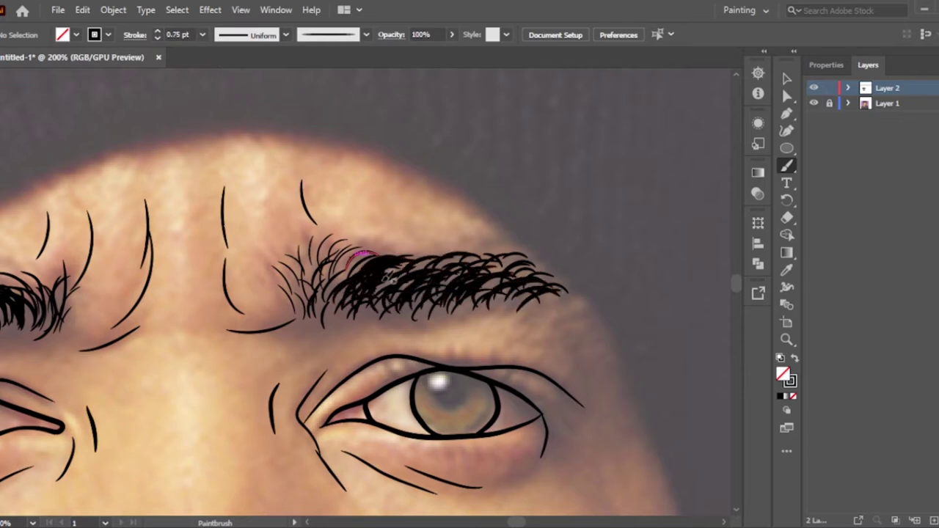
drag(317, 300, 370, 250)
drag(323, 318, 352, 267)
key(ctrl+0)
click(813, 103)
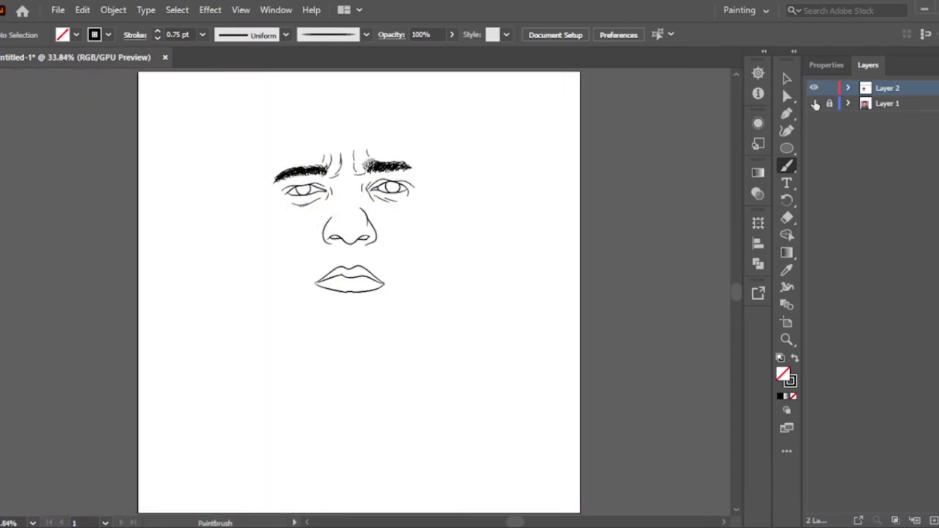
Show the reference photo again and sketch a head-top outline, then undo it
click(813, 104)
alt+scroll(272, 208, up, 2)
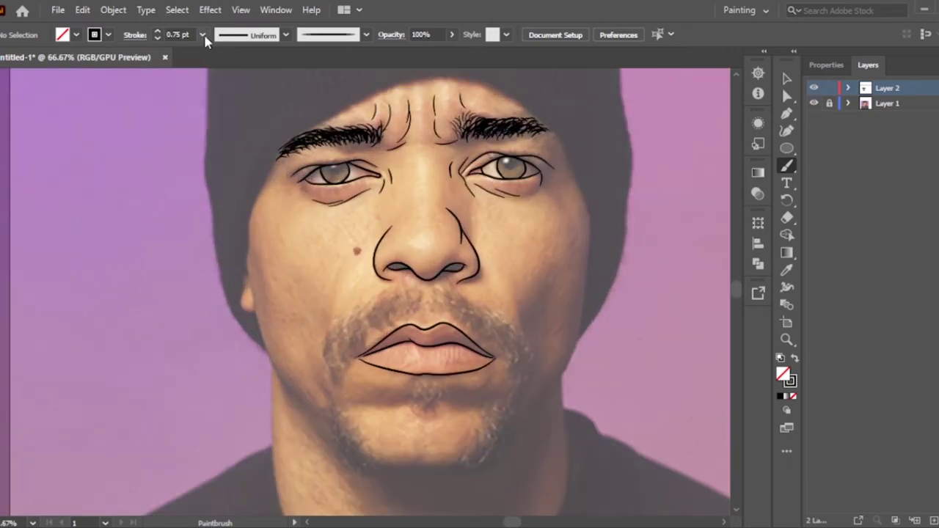
scroll(396, 103, up, 2)
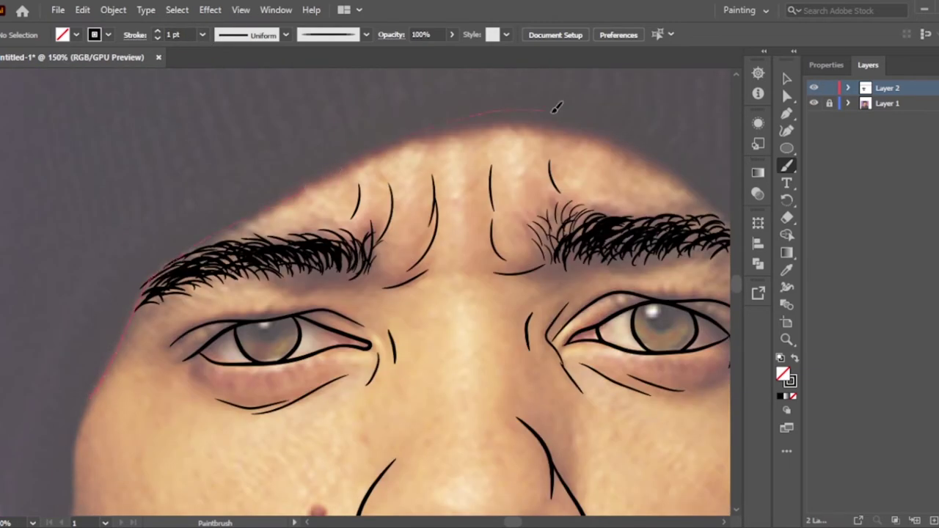
drag(556, 108, 121, 326)
key(ctrl+z)
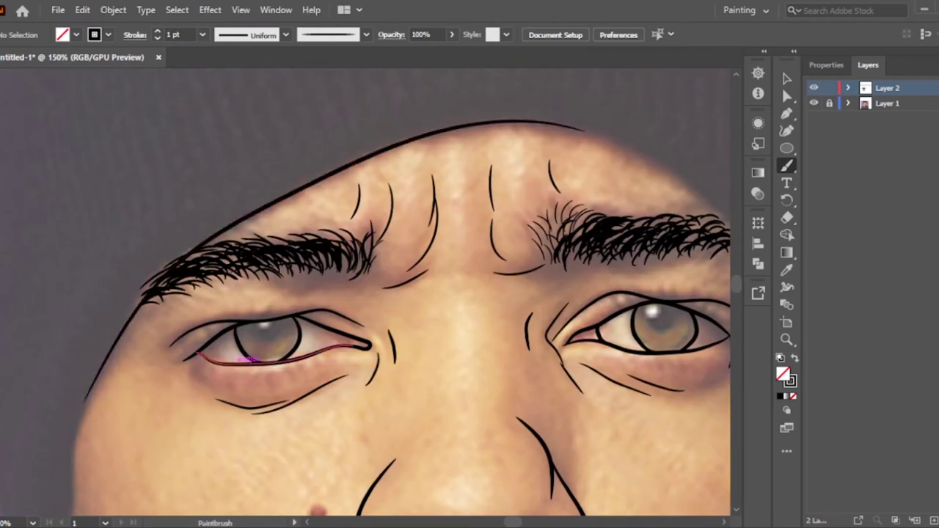
alt+scroll(211, 419, up, 1)
alt+scroll(361, 138, down, 4)
alt+scroll(357, 73, up, 3)
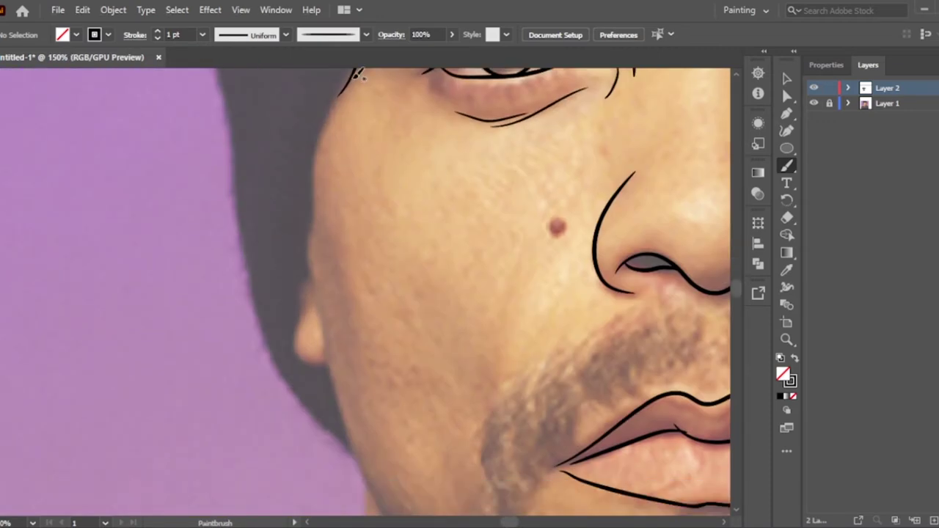
Trace the cheek and ear, redraw the jawline below the ear, and outline the temple
drag(314, 224, 326, 368)
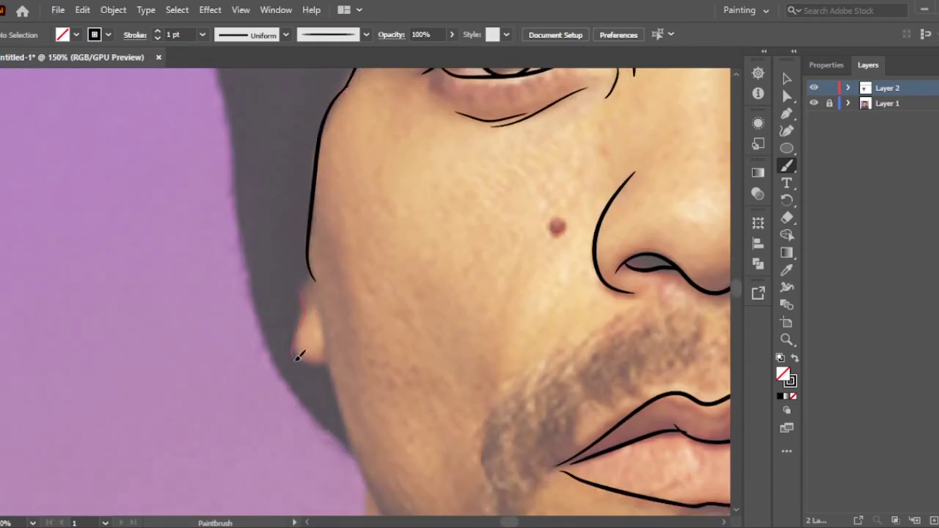
scroll(246, 264, down, 5)
key(ctrl+z)
drag(334, 214, 513, 481)
alt+scroll(381, 261, up, 3)
drag(259, 447, 388, 165)
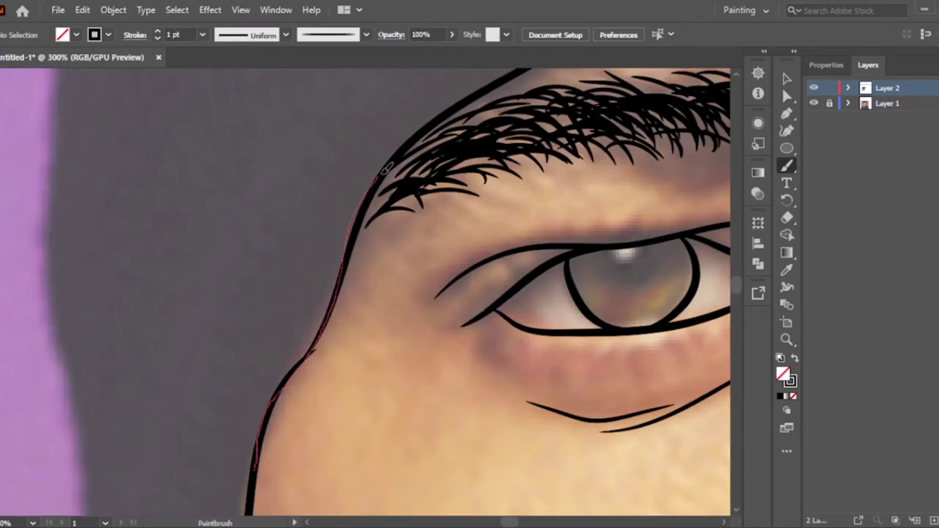
scroll(388, 165, down, 3)
scroll(251, 193, up, 1)
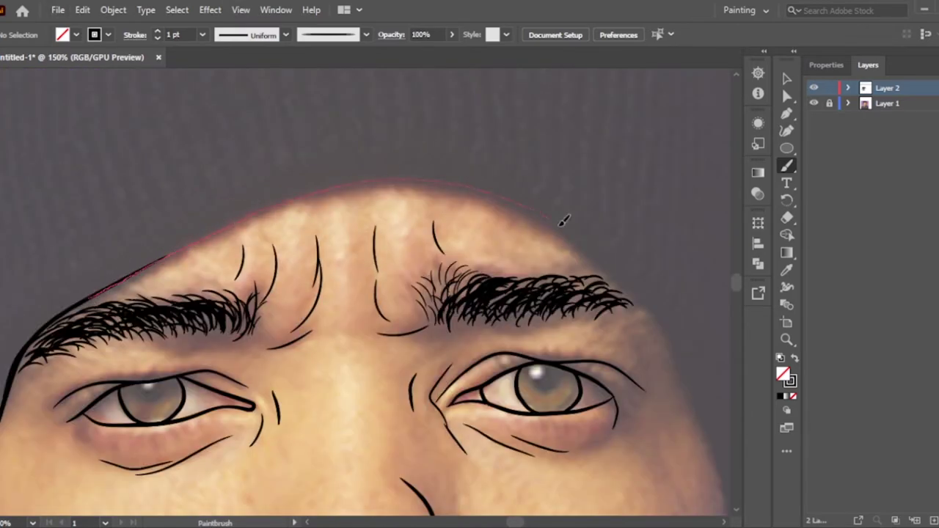
Trace the forehead edge under the beanie and continue down the right side of the face
drag(563, 220, 647, 299)
scroll(430, 231, down, 3)
scroll(430, 230, up, 3)
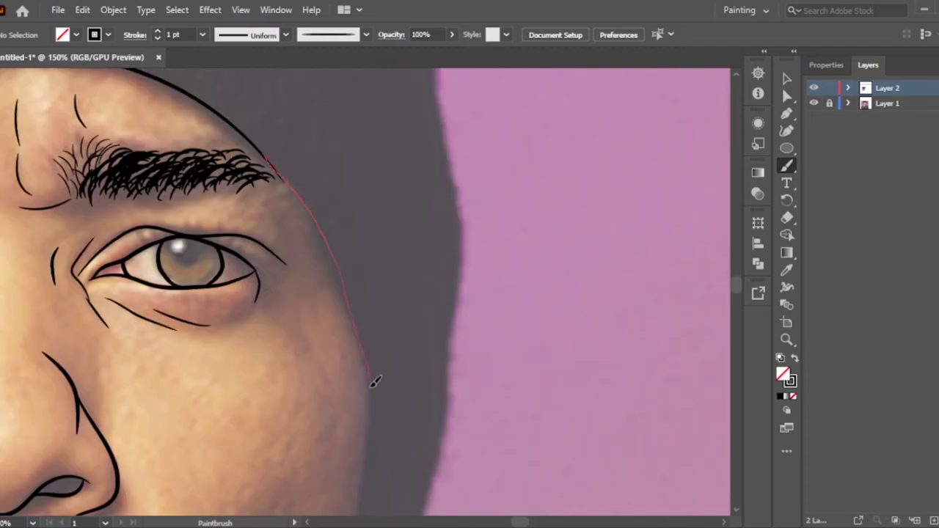
drag(374, 381, 374, 382)
scroll(213, 167, up, 3)
key(ctrl+0)
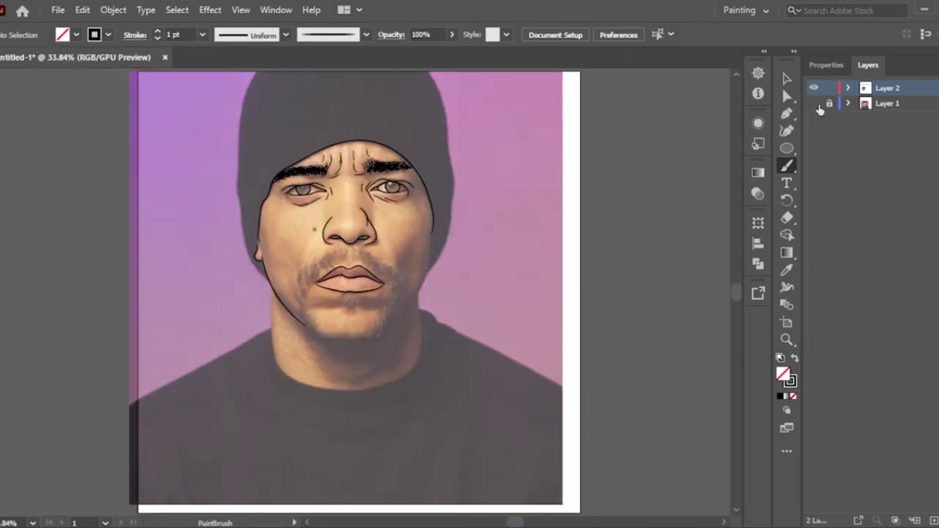
Trace the right jawline toward the chin in several strokes, closing small gaps
click(812, 103)
scroll(247, 294, up, 3)
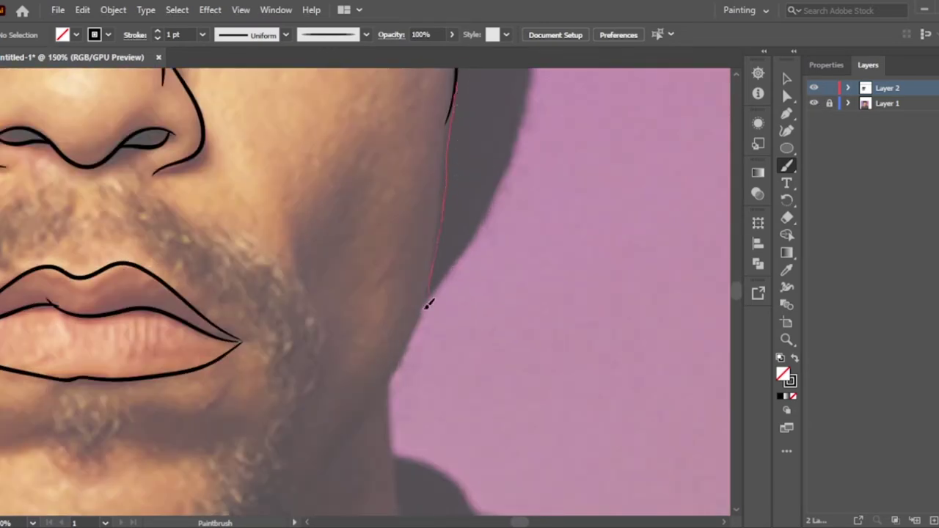
drag(429, 303, 429, 303)
scroll(293, 476, down, 2)
scroll(293, 475, up, 2)
drag(350, 470, 381, 433)
drag(522, 187, 523, 187)
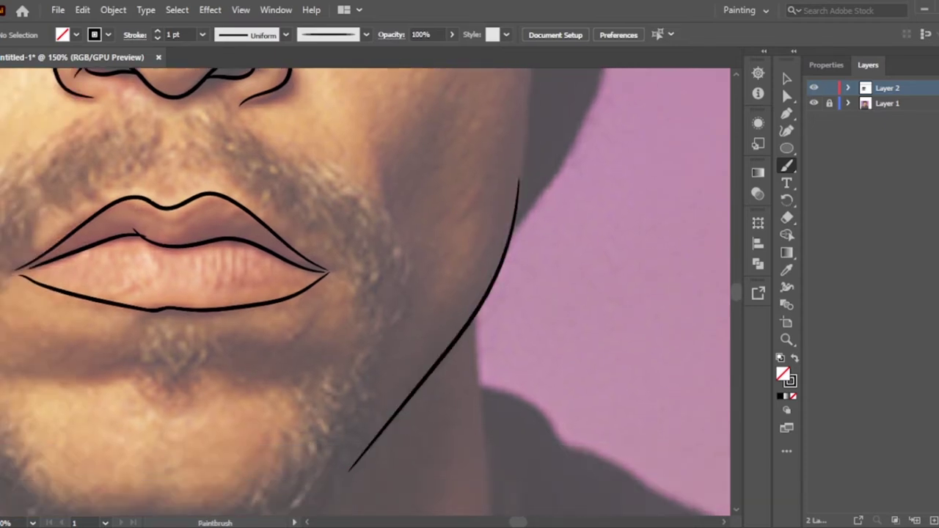
scroll(504, 420, up, 3)
drag(529, 264, 530, 264)
scroll(614, 457, up, 2)
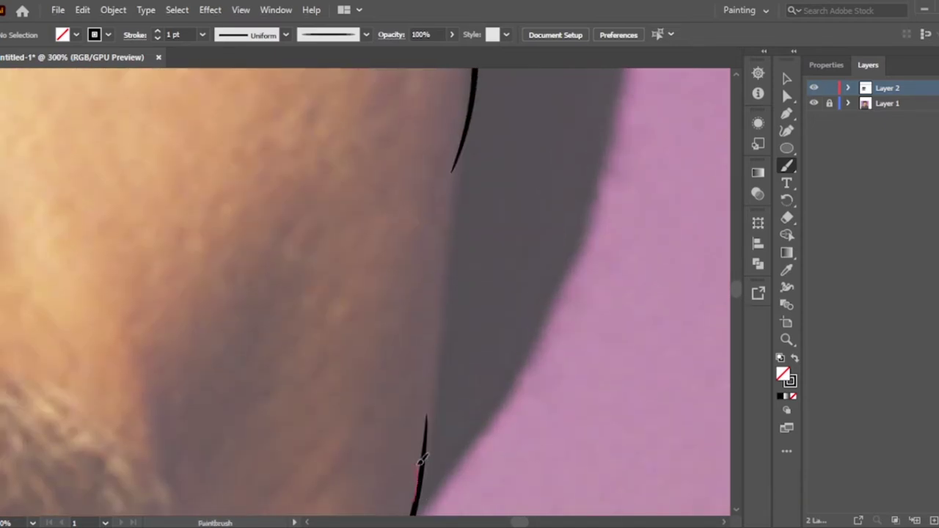
drag(463, 145, 463, 144)
scroll(429, 266, down, 2)
key(ctrl+0)
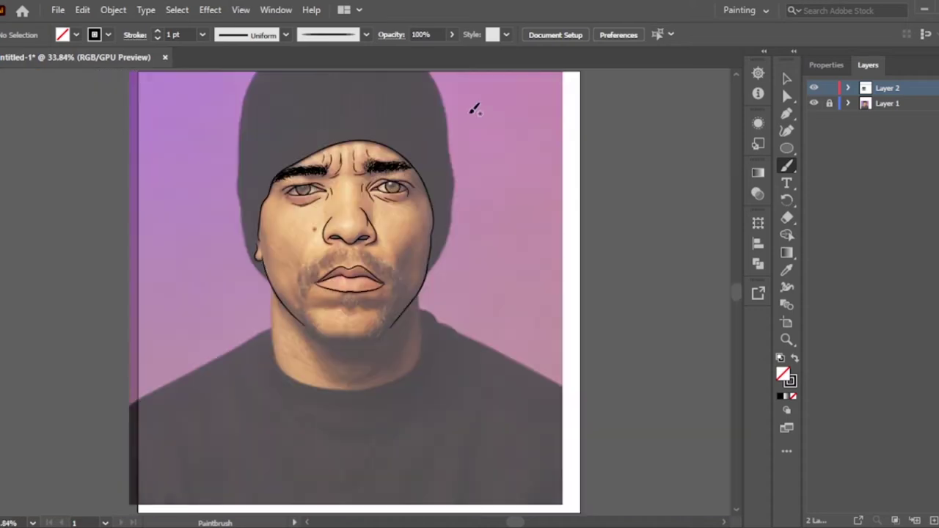
Hide and reshow Layer 1 to check the outline, then try a chin stroke and undo it
click(813, 102)
click(812, 102)
scroll(335, 330, up, 3)
scroll(167, 242, up, 2)
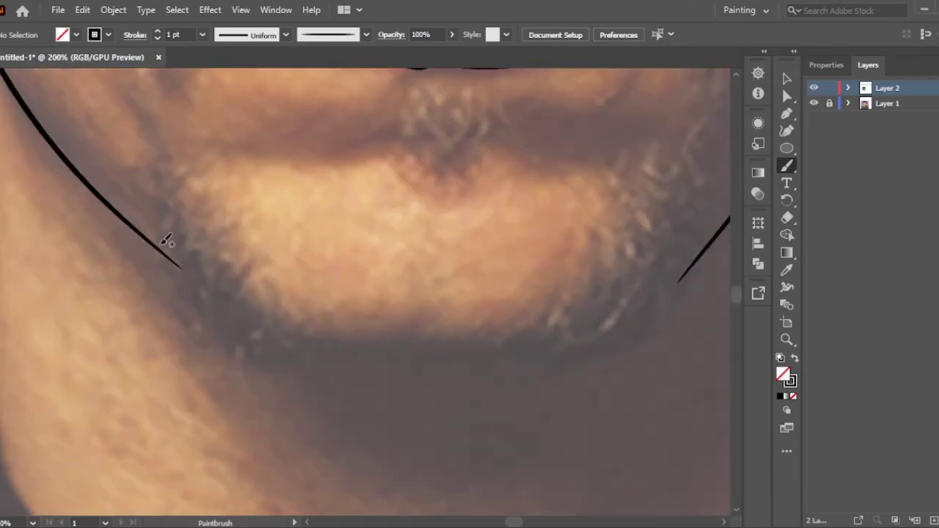
drag(688, 268, 691, 265)
key(ctrl+z)
key(ctrl+0)
Hide and reshow Layer 1 to check the outline, then zoom in on the lips
click(813, 103)
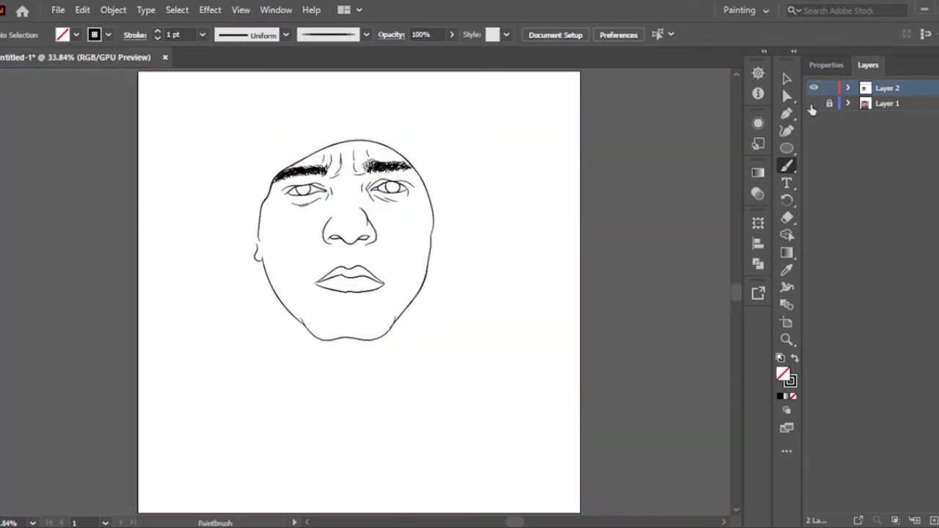
click(812, 102)
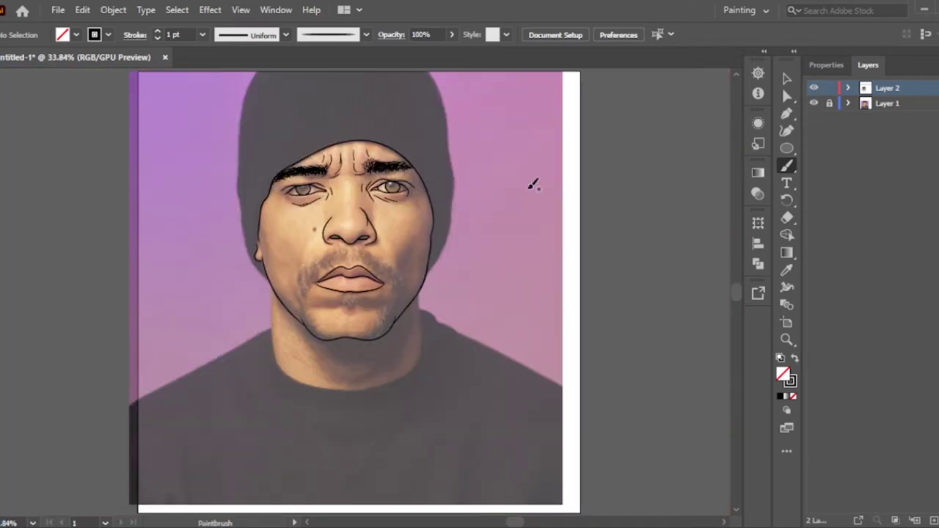
scroll(358, 269, up, 4)
Draw the philtrum groove as one curve and start moustache hairs at the left mouth corner
drag(402, 199, 403, 198)
drag(360, 138, 372, 168)
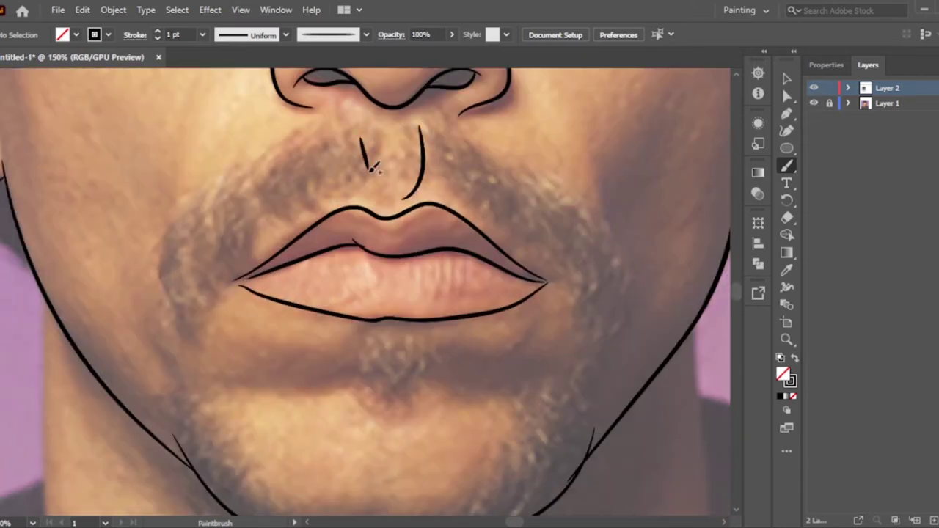
key(ctrl+z)
key(ctrl+z)
drag(417, 126, 396, 199)
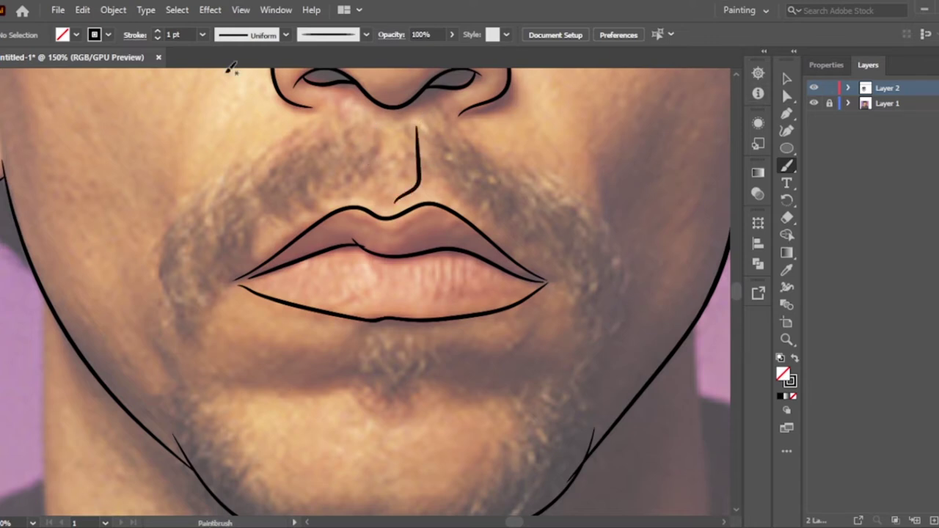
mouse_move(193, 319)
mouse_down()
mouse_move(200, 290)
mouse_move(170, 242)
mouse_up()
mouse_move(217, 281)
mouse_down()
mouse_move(220, 240)
mouse_move(273, 171)
mouse_up()
Thicken the moustache between the left mouth corner and the nose with short hair strokes
drag(296, 215, 317, 136)
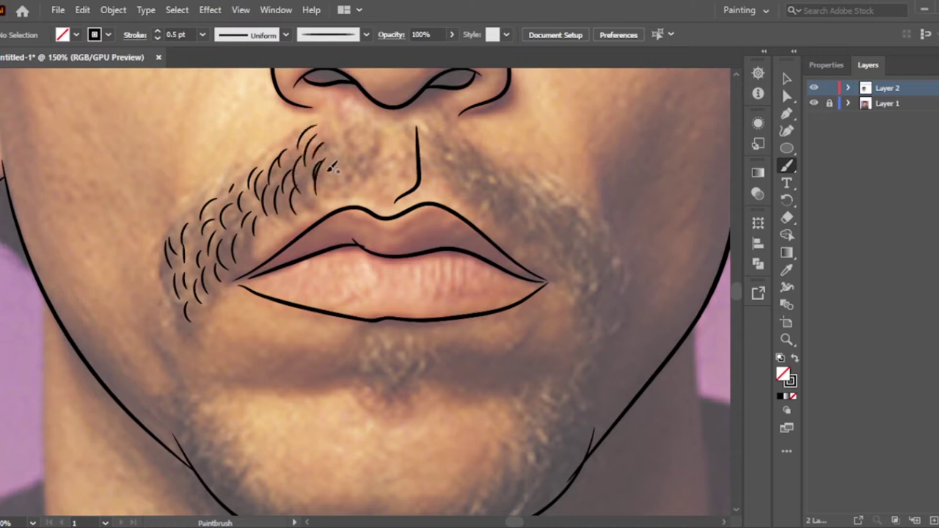
drag(239, 257, 261, 200)
drag(192, 299, 212, 205)
mouse_move(232, 257)
mouse_down()
mouse_move(250, 192)
mouse_move(292, 146)
mouse_up()
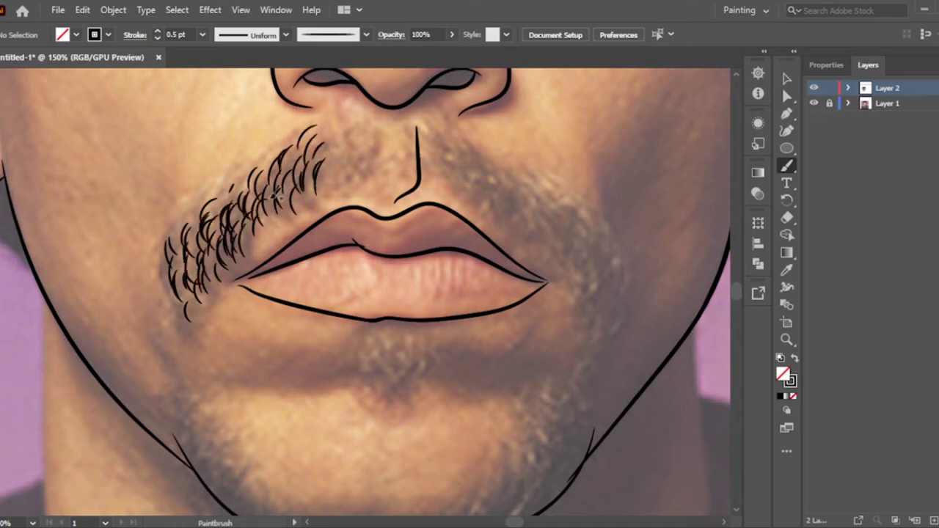
drag(213, 230, 242, 179)
mouse_move(185, 293)
mouse_down()
mouse_move(188, 251)
mouse_move(252, 196)
mouse_up()
drag(243, 227, 296, 157)
mouse_move(183, 268)
mouse_down()
mouse_move(174, 248)
mouse_move(183, 225)
mouse_up()
drag(249, 242, 323, 151)
drag(267, 180, 302, 139)
drag(207, 214, 246, 176)
drag(186, 242, 214, 205)
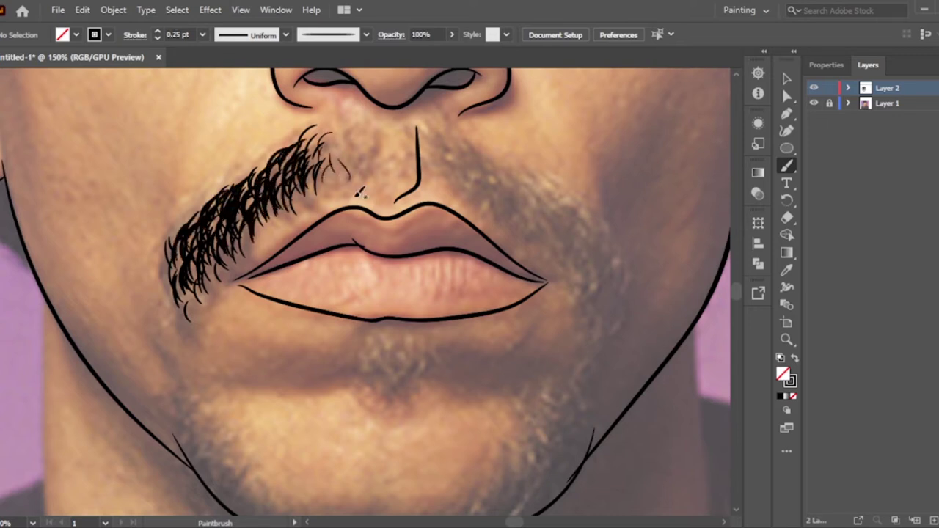
drag(351, 179, 334, 154)
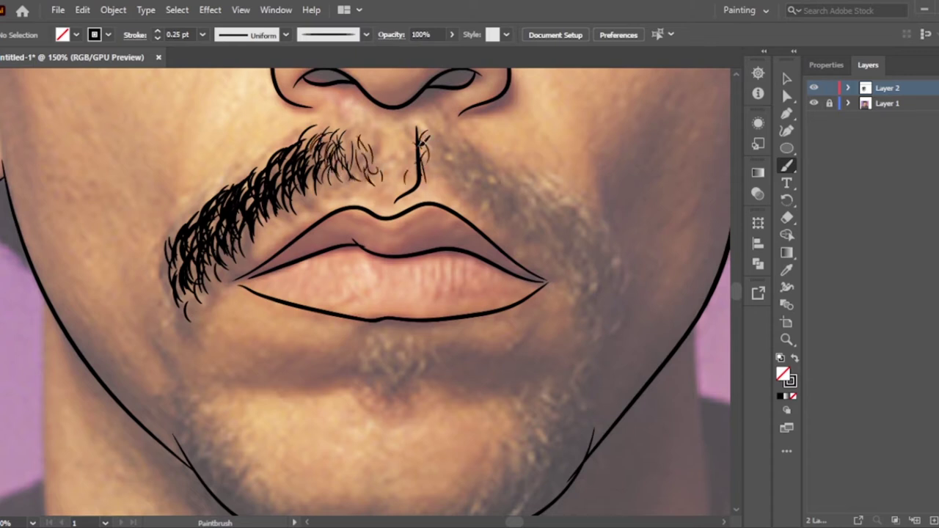
Paint curly hairs along the right upper lip and stubble down the right cheek to the chin
drag(447, 180, 452, 167)
drag(463, 191, 459, 162)
drag(491, 182, 484, 160)
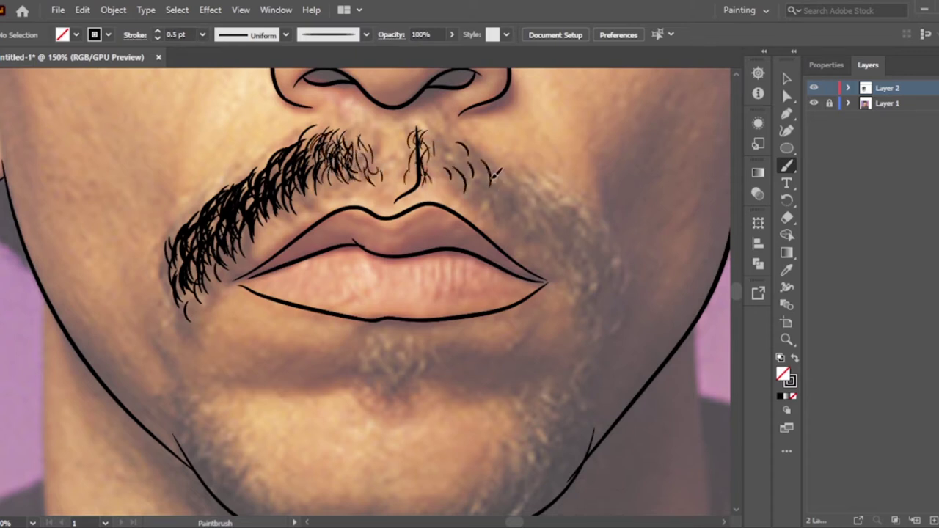
drag(513, 192, 518, 180)
drag(543, 202, 538, 176)
drag(535, 222, 527, 205)
drag(557, 248, 547, 234)
mouse_move(600, 285)
mouse_down()
mouse_move(589, 261)
mouse_move(604, 337)
mouse_up()
mouse_move(587, 256)
mouse_down()
mouse_move(580, 368)
mouse_move(540, 440)
mouse_up()
drag(558, 381, 565, 402)
drag(594, 374, 541, 433)
At 0.75 pt stroke weight, add thicker hairs across the right mustache down toward the jaw
click(202, 35)
click(180, 73)
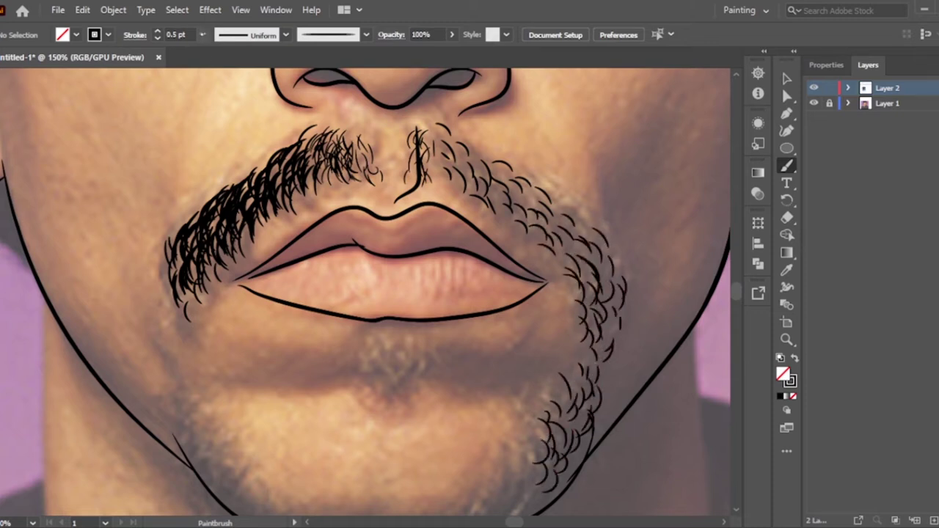
drag(440, 192, 455, 144)
drag(470, 196, 444, 137)
drag(514, 213, 470, 151)
drag(542, 221, 477, 154)
drag(565, 249, 528, 198)
drag(594, 286, 564, 253)
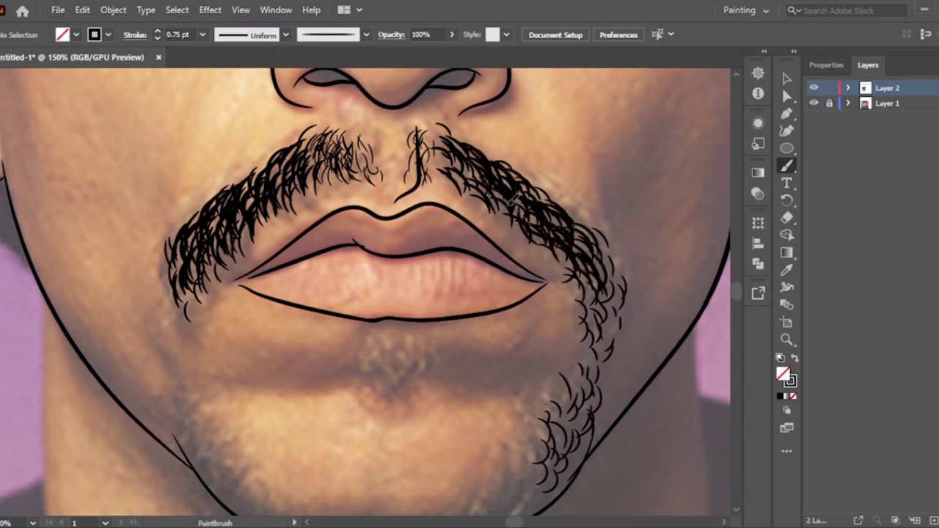
drag(513, 224, 480, 187)
drag(605, 253, 572, 209)
mouse_move(619, 315)
mouse_down()
mouse_move(600, 256)
mouse_move(596, 363)
mouse_up()
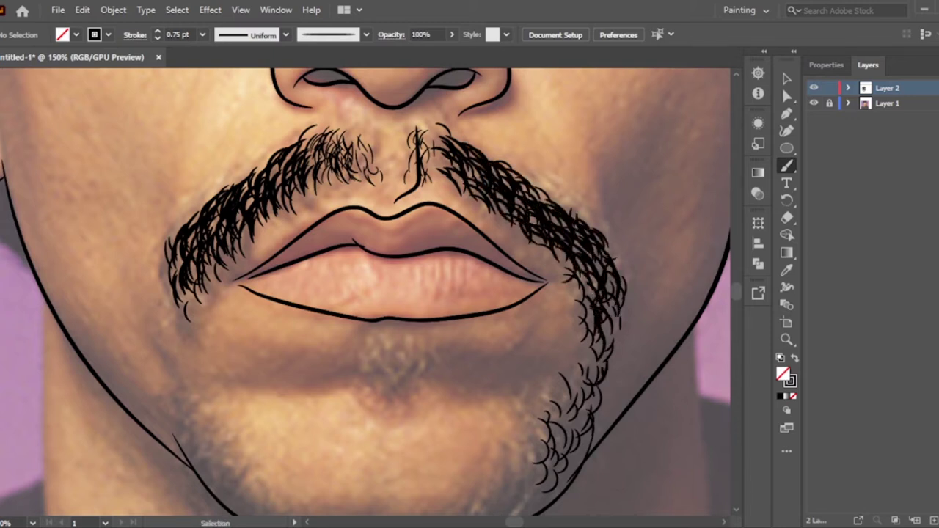
scroll(594, 367, down, 2)
Paint short beard hairs over the chin and down along the right jaw
scroll(440, 330, up, 3)
drag(388, 279, 370, 235)
mouse_move(422, 275)
mouse_down()
mouse_move(409, 224)
mouse_move(410, 132)
mouse_up()
drag(440, 286, 433, 235)
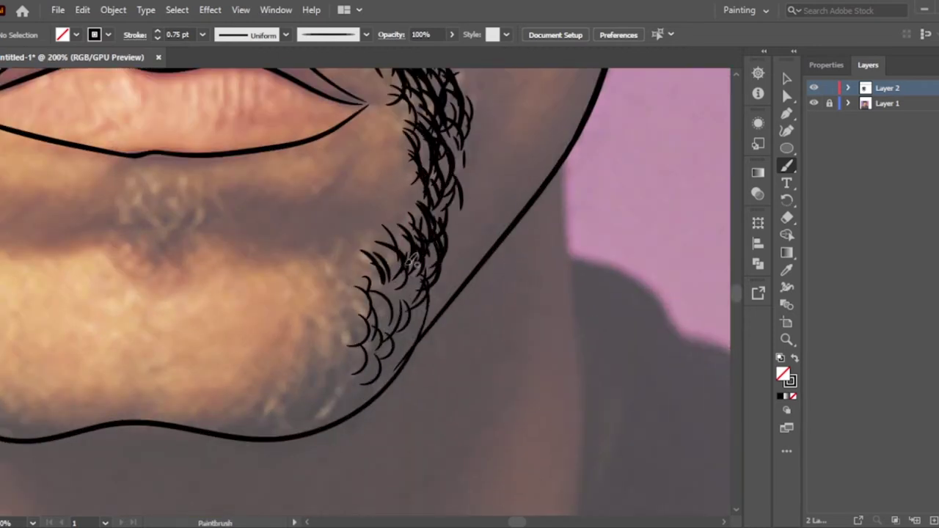
drag(411, 345, 400, 271)
drag(382, 392, 371, 301)
drag(359, 407, 352, 356)
drag(374, 352, 366, 322)
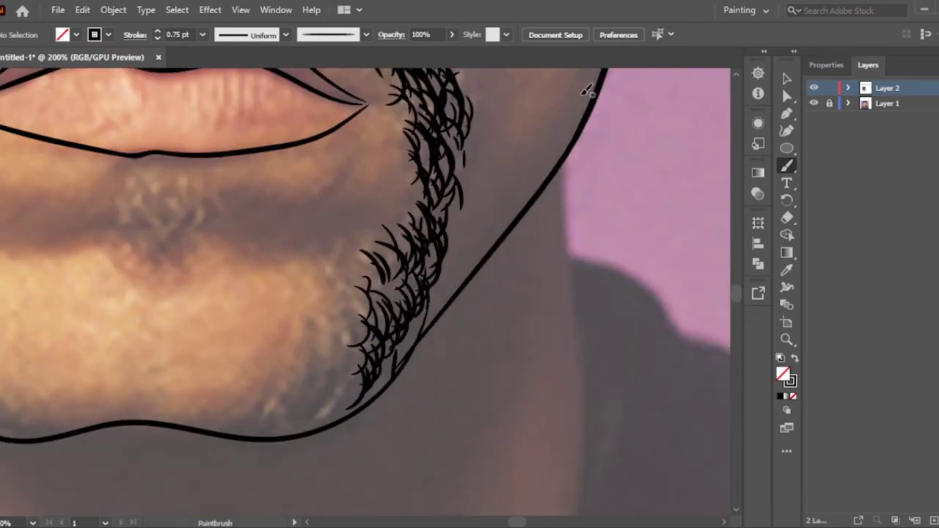
drag(374, 286, 361, 262)
drag(363, 374, 350, 329)
drag(356, 410, 322, 352)
drag(407, 379, 393, 362)
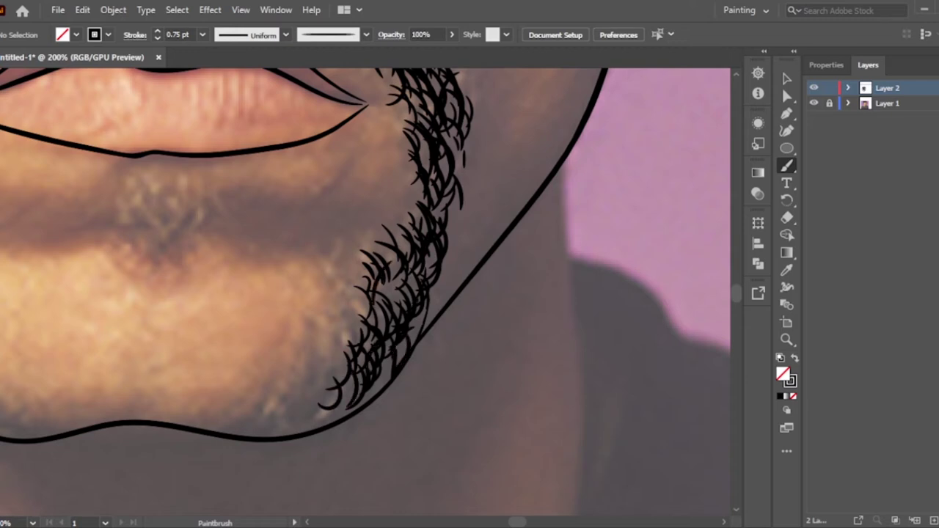
mouse_move(186, 223)
mouse_down()
mouse_move(406, 286)
mouse_move(378, 250)
mouse_up()
Build a dense curly hair tuft below the lower lip
drag(407, 297, 396, 260)
drag(400, 322, 385, 242)
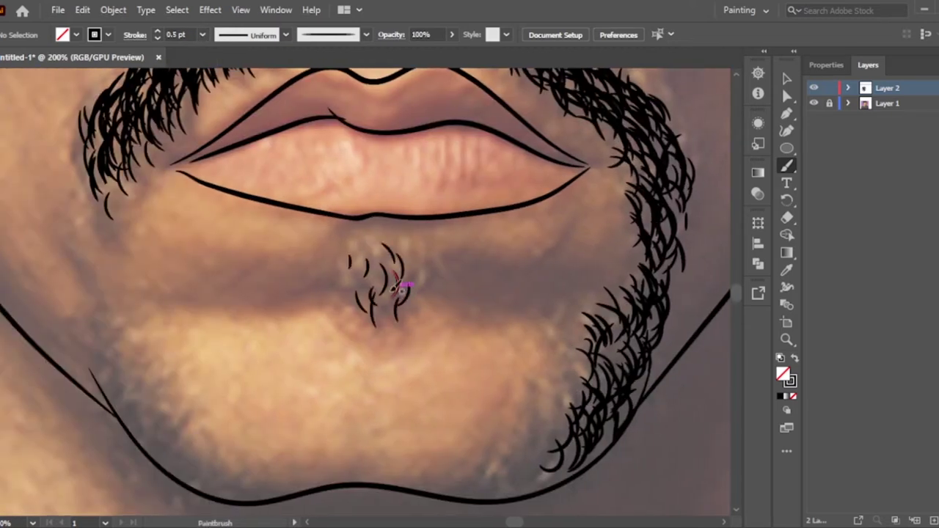
drag(356, 297, 352, 269)
drag(370, 271, 351, 232)
drag(388, 315, 367, 245)
drag(389, 295, 378, 261)
drag(402, 291, 396, 238)
drag(353, 275, 339, 246)
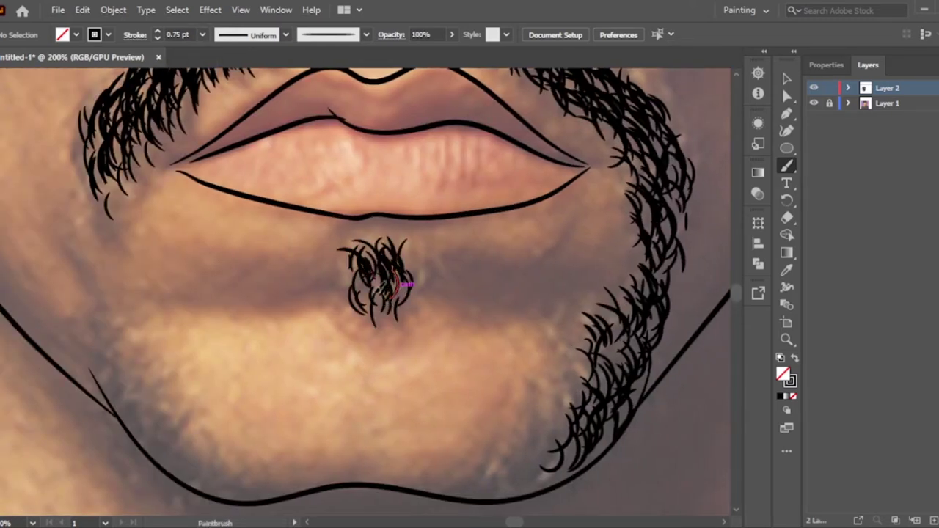
drag(372, 315, 357, 272)
mouse_move(400, 310)
mouse_down()
mouse_move(390, 275)
mouse_move(343, 273)
mouse_up()
mouse_move(397, 316)
mouse_down()
mouse_move(345, 264)
mouse_move(382, 240)
mouse_up()
key(ctrl+0)
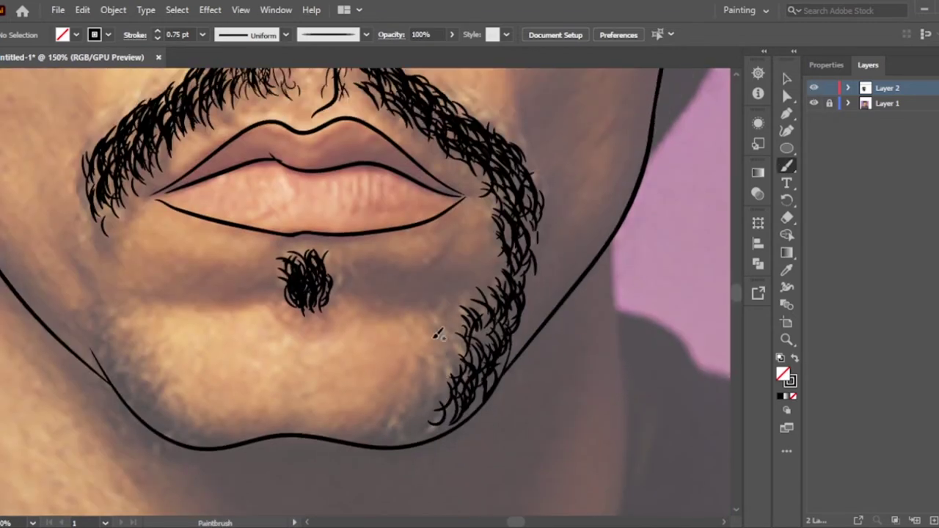
Thicken the beard along the right and bottom jaw and sketch fine stubble on the left chin
mouse_move(464, 406)
mouse_down()
mouse_move(444, 359)
mouse_move(490, 278)
mouse_up()
mouse_move(517, 352)
mouse_down()
mouse_move(515, 235)
mouse_move(477, 404)
mouse_up()
mouse_move(480, 396)
mouse_down()
mouse_move(449, 434)
mouse_move(414, 429)
mouse_move(396, 440)
mouse_up()
drag(433, 399, 396, 440)
drag(411, 418, 374, 453)
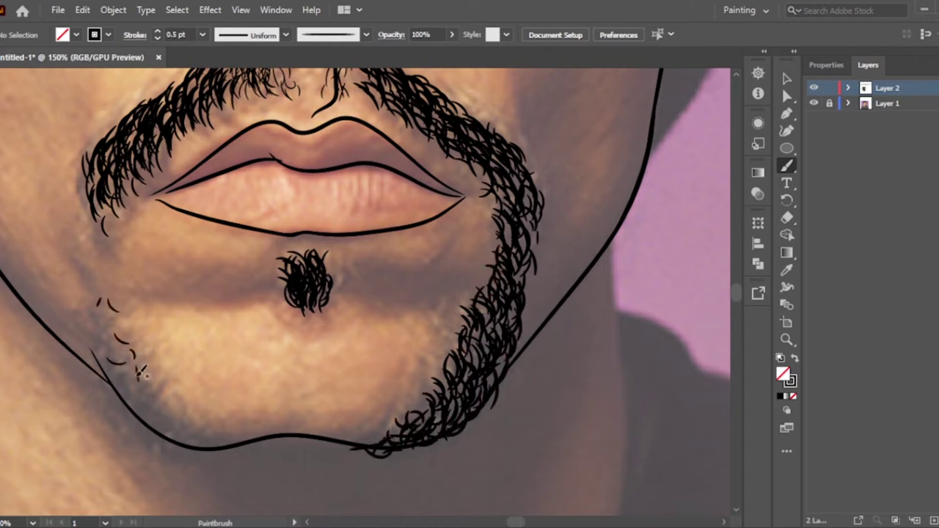
drag(143, 367, 139, 396)
drag(198, 424, 180, 439)
drag(147, 366, 323, 367)
drag(268, 316, 253, 337)
drag(294, 371, 290, 381)
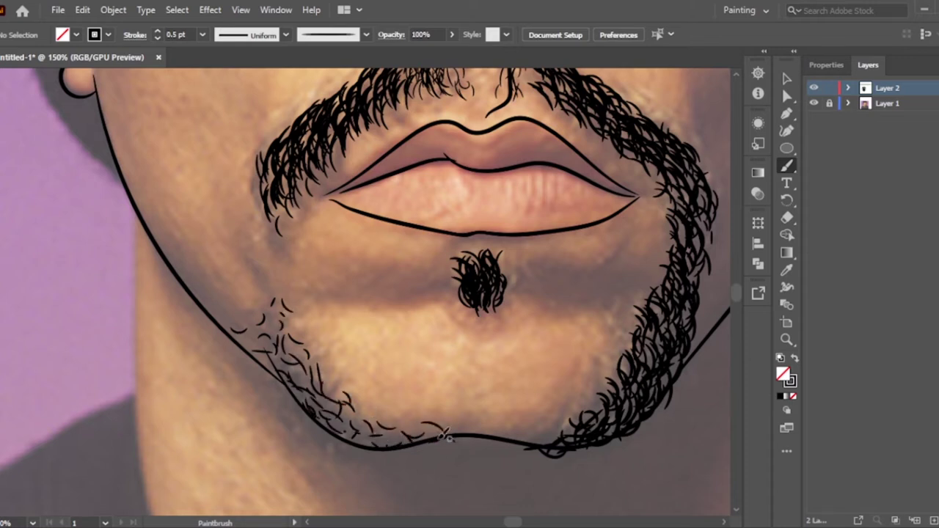
mouse_move(445, 436)
mouse_down()
mouse_move(543, 440)
mouse_move(480, 446)
mouse_up()
drag(546, 429, 414, 435)
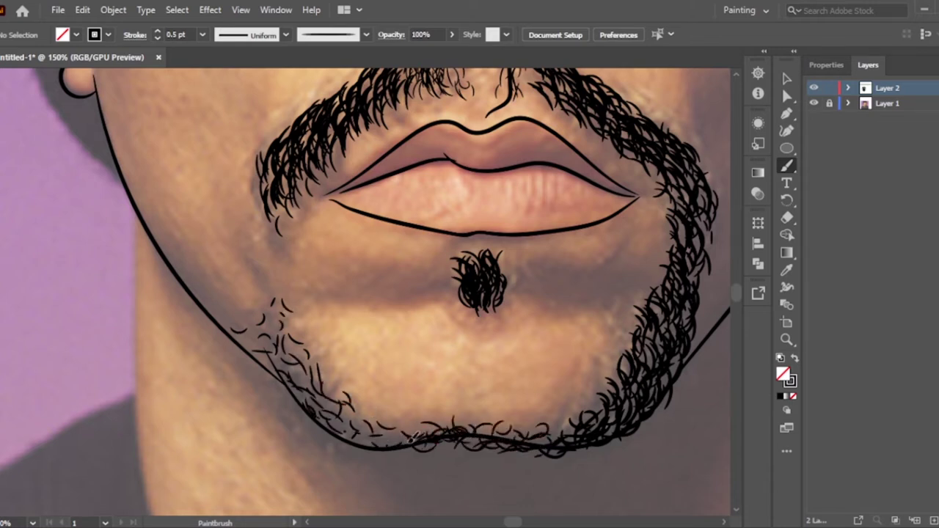
At 0.75 pt, thicken the left chin and jawline stubble and draw a crease on the chin's right
click(157, 30)
drag(282, 317, 284, 339)
drag(304, 374, 333, 422)
mouse_move(280, 305)
mouse_down()
mouse_move(246, 333)
mouse_move(330, 404)
mouse_up()
drag(385, 418, 359, 434)
drag(301, 392, 279, 323)
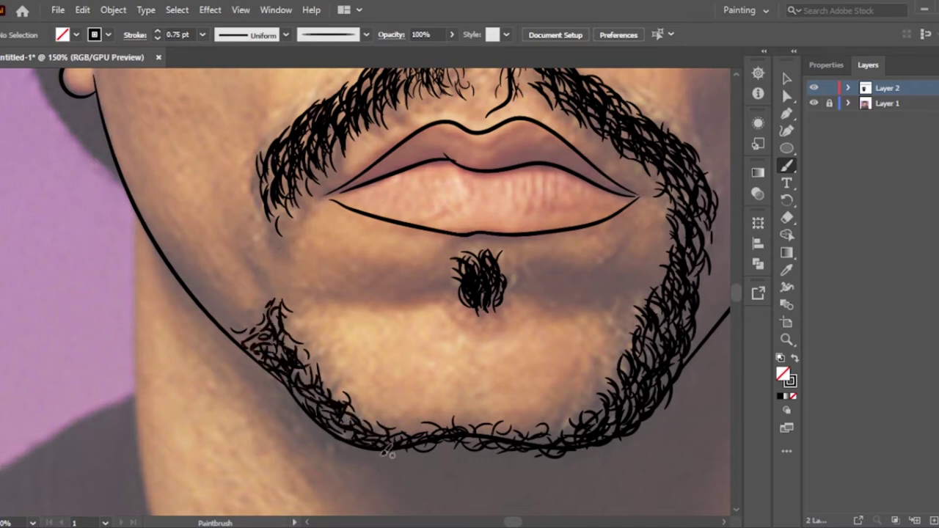
scroll(605, 288, right, 3)
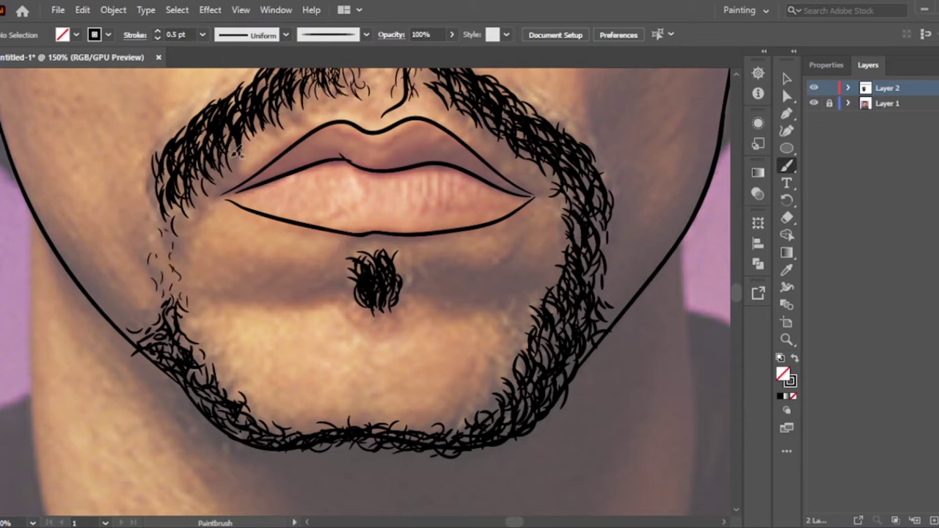
drag(420, 304, 515, 291)
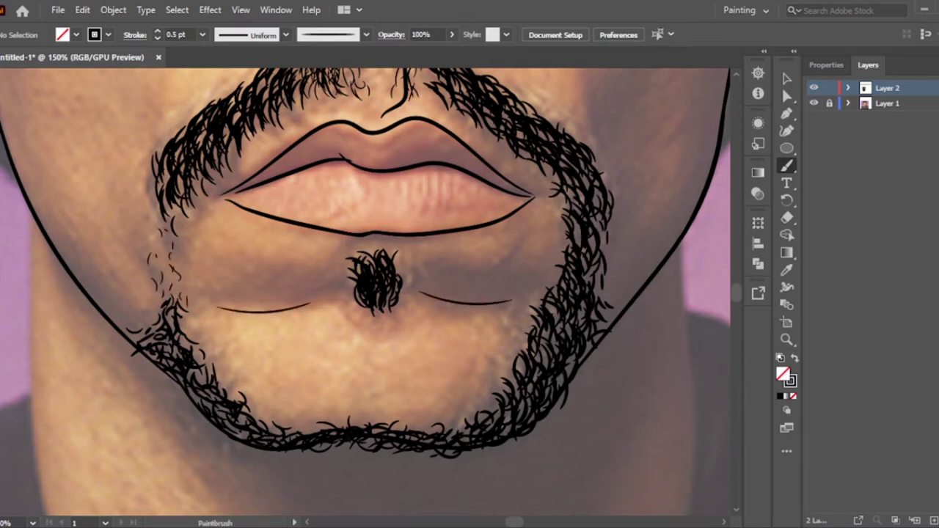
key(ctrl+0)
Toggle the reference photo and line art layers to compare the drawing against the photo
click(813, 104)
click(815, 105)
click(814, 104)
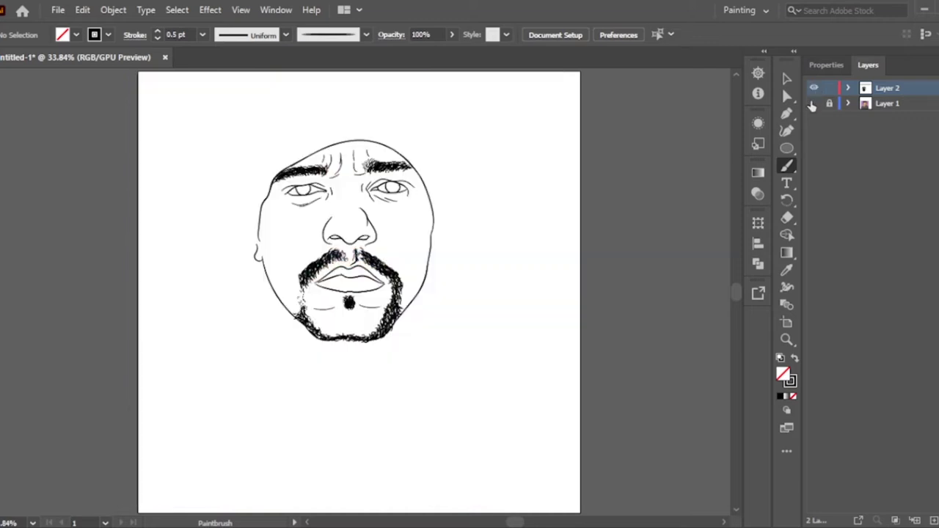
click(814, 104)
click(813, 104)
click(813, 104)
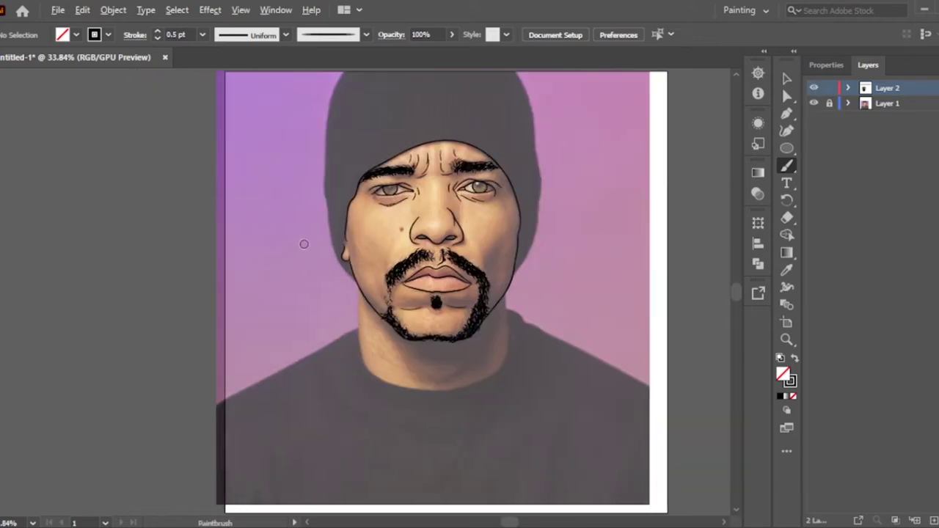
scroll(306, 239, up, 2)
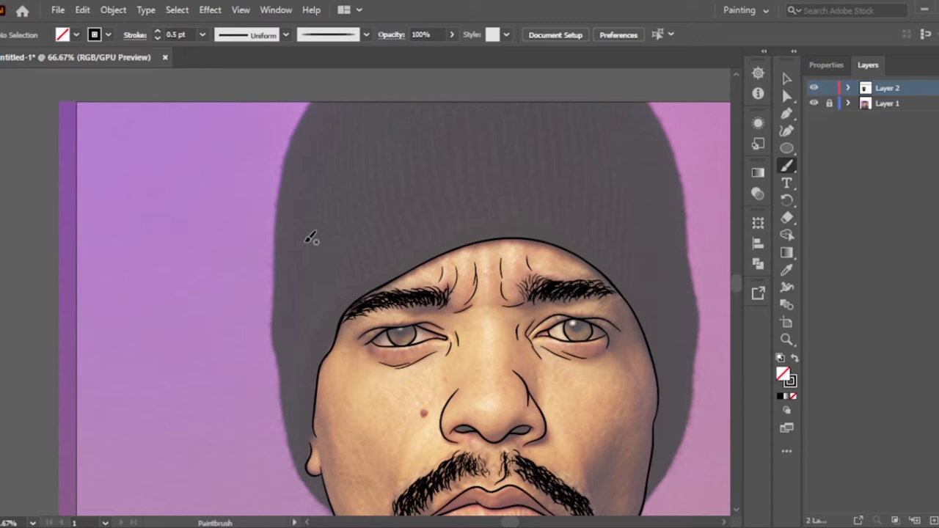
scroll(308, 237, down, 3)
click(812, 88)
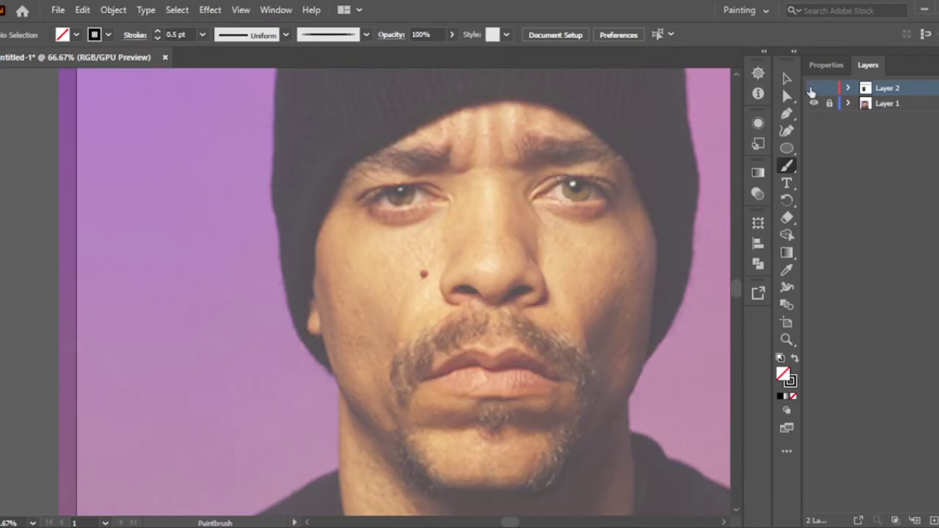
click(812, 88)
Zoom in on the chin and paint extra hair strokes on the right chin beard
key(ctrl+plus)
key(ctrl+plus)
key(v)
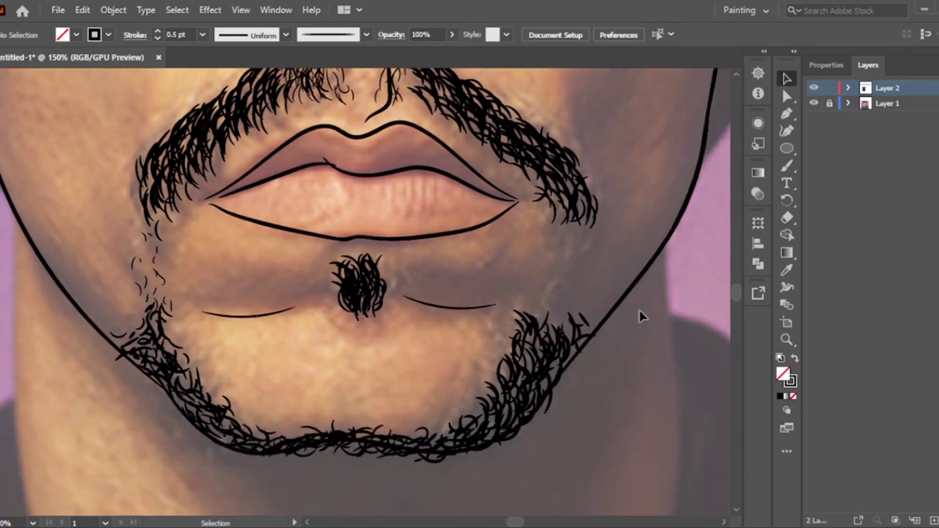
key(b)
drag(555, 326, 543, 367)
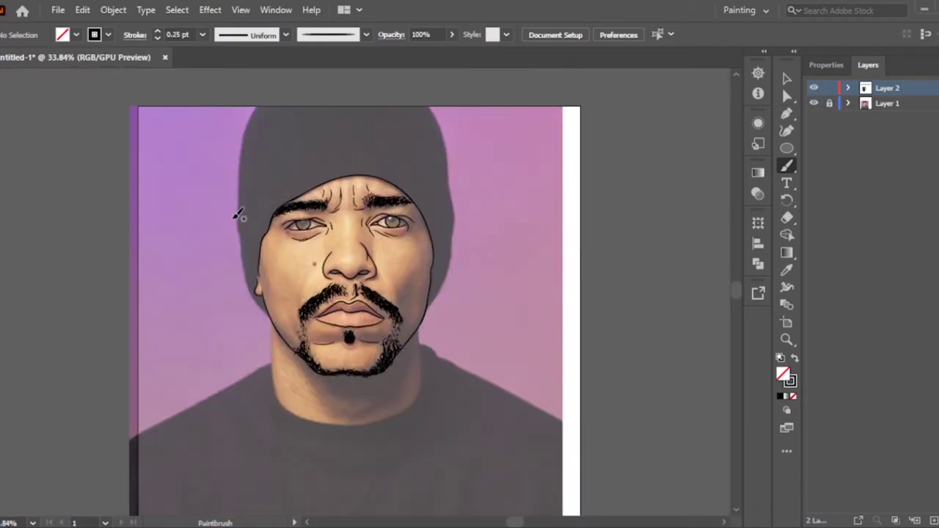
Finish the ear outline and trace the neck outline below it
scroll(240, 215, up, 2)
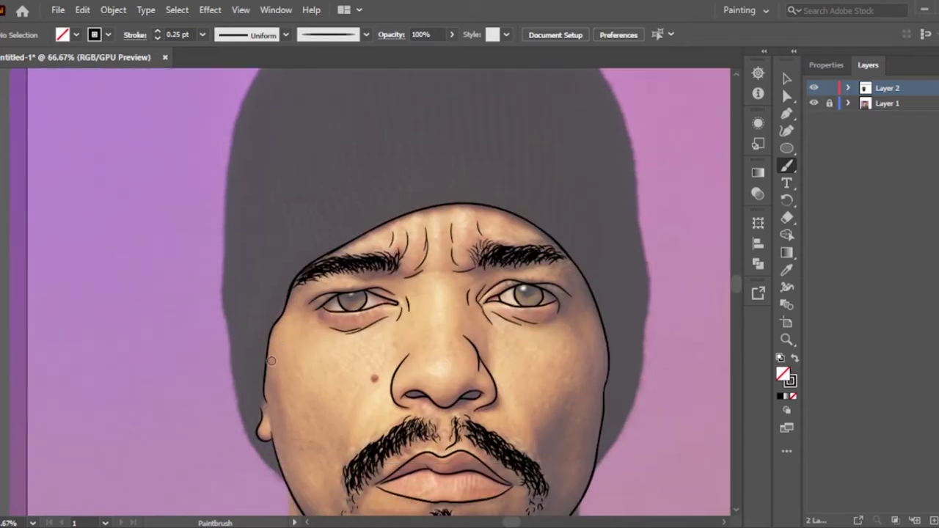
scroll(285, 355, up, 1)
scroll(287, 204, up, 1)
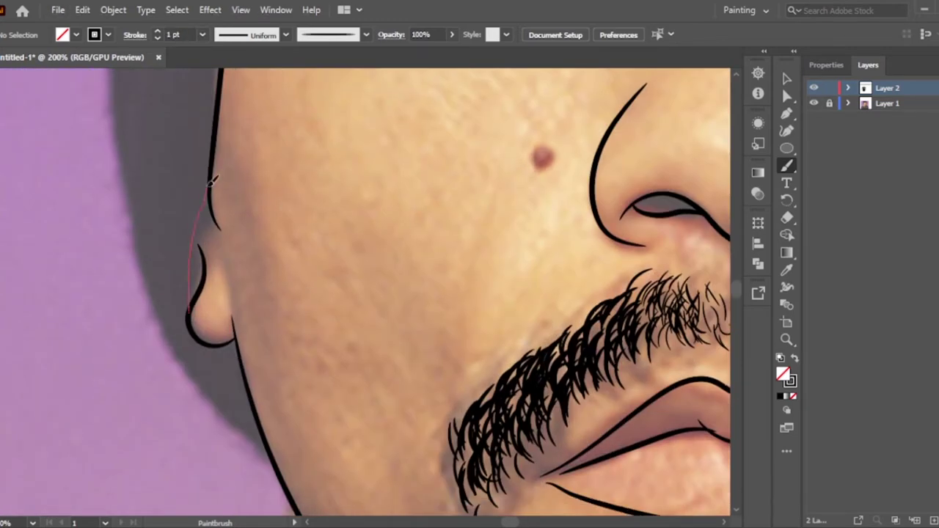
drag(211, 182, 210, 176)
drag(241, 429, 143, 252)
scroll(352, 432, up, 1)
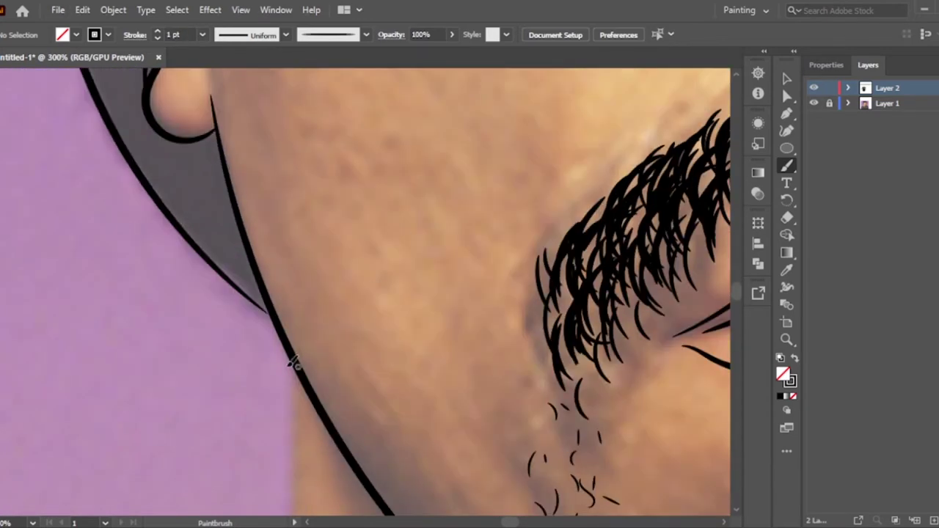
drag(196, 242, 159, 185)
scroll(297, 352, down, 4)
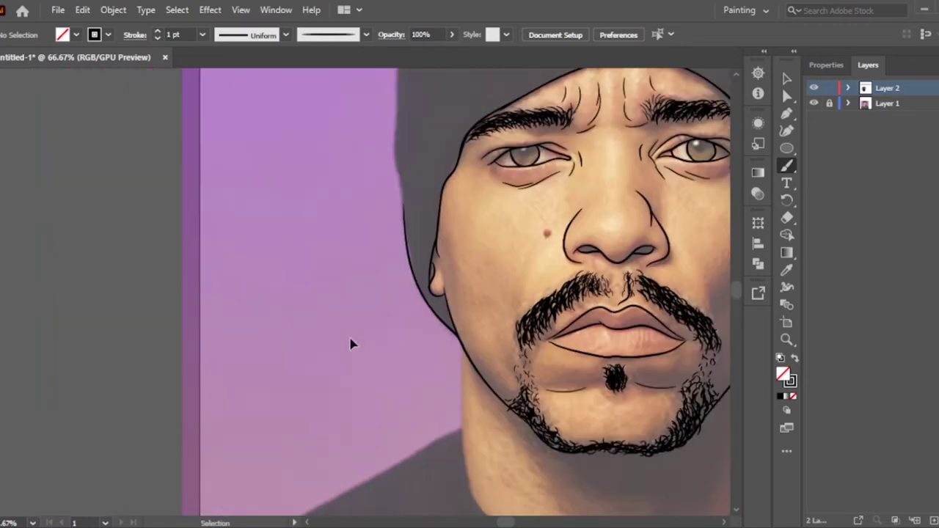
scroll(350, 341, up, 2)
Trace the left edge of the beanie upward with black strokes
drag(385, 411, 382, 417)
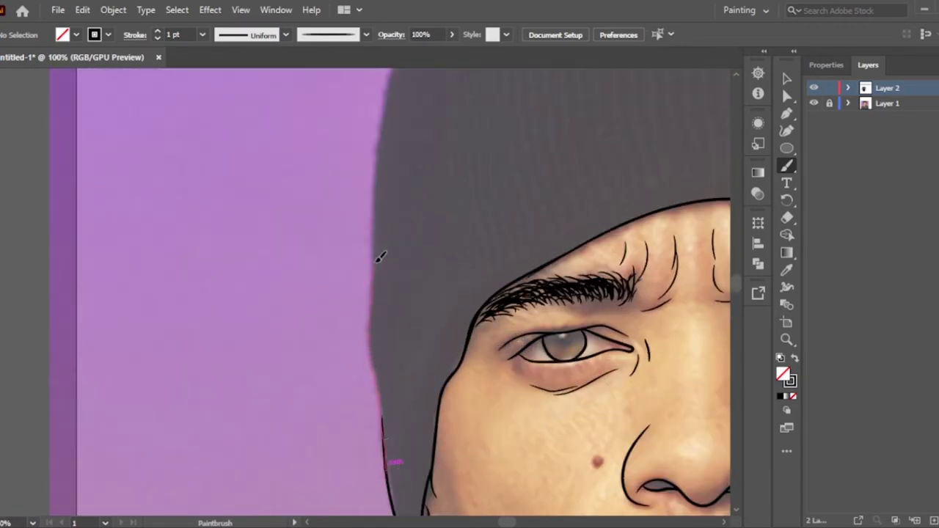
scroll(419, 314, up, 1)
drag(352, 246, 353, 249)
scroll(389, 328, down, 3)
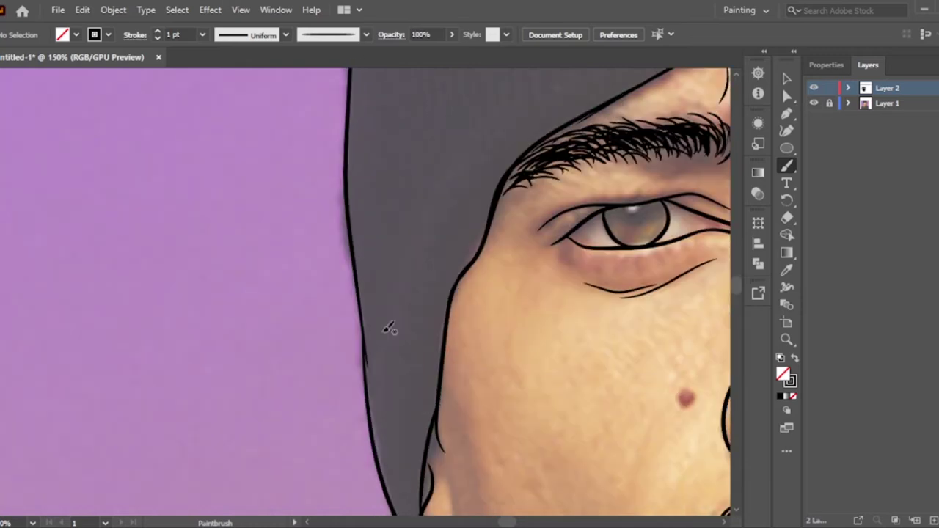
drag(366, 433, 369, 442)
scroll(438, 242, up, 2)
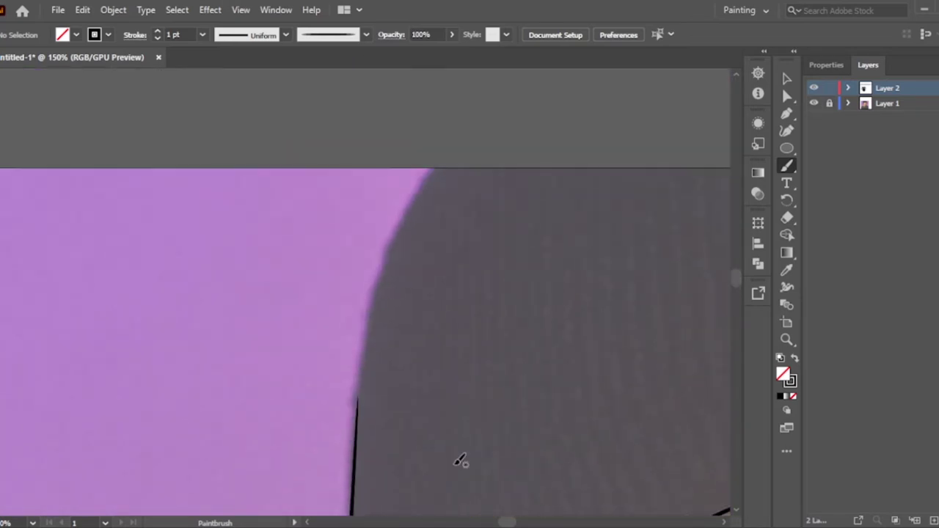
drag(359, 400, 460, 130)
scroll(460, 130, down, 2)
Trace the right edge of the beanie to complete the head silhouette
scroll(324, 510, up, 1)
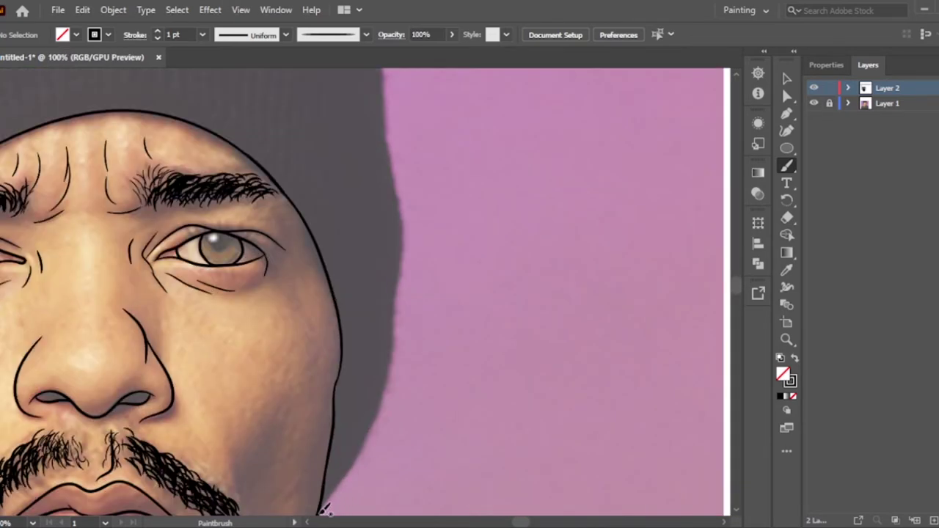
scroll(408, 374, up, 1)
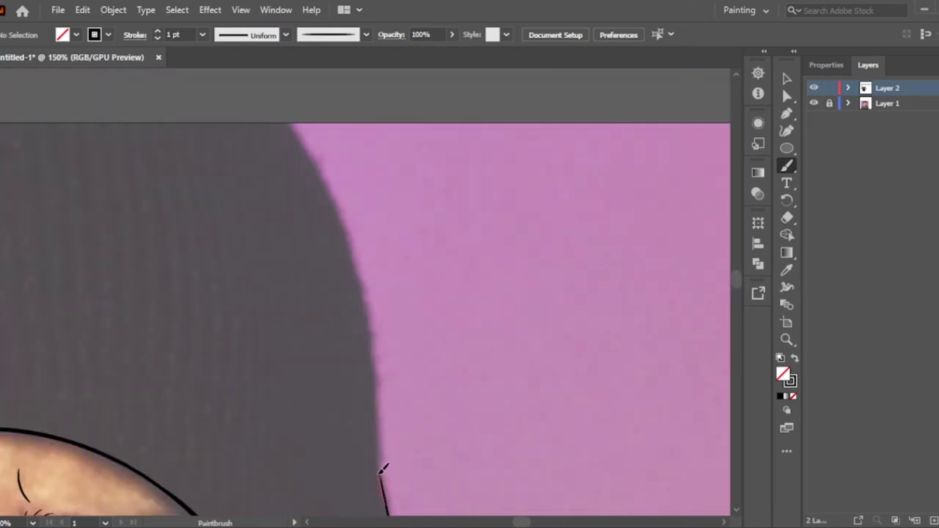
drag(381, 456, 282, 113)
scroll(430, 435, up, 1)
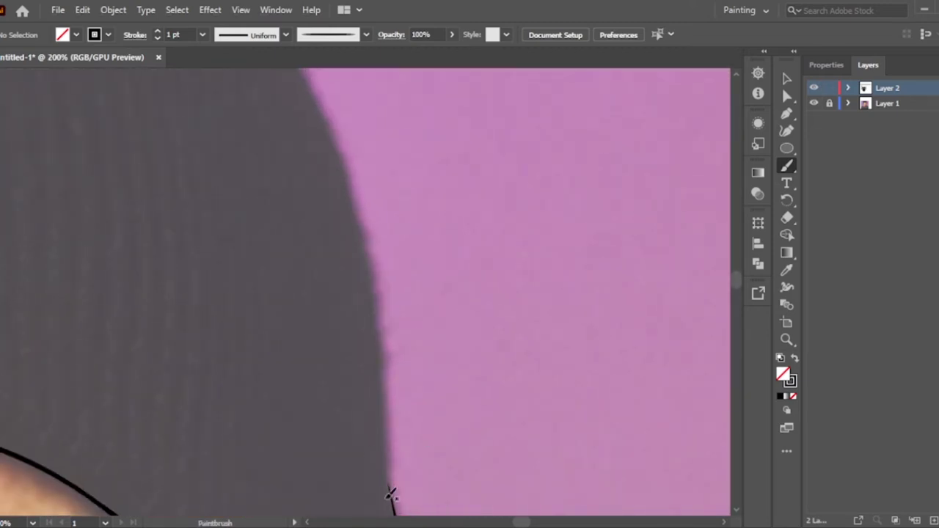
drag(387, 295, 369, 179)
scroll(463, 126, up, 1)
Remove the stray strokes above the artboard's top edge
key(ctrl+0)
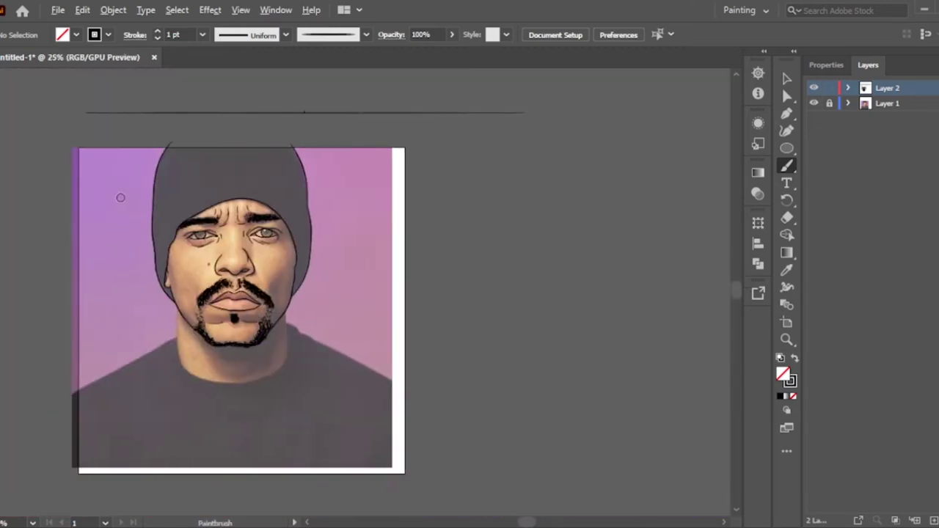
key(ctrl+1)
key(ctrl+z)
key(m)
drag(26, 96, 560, 138)
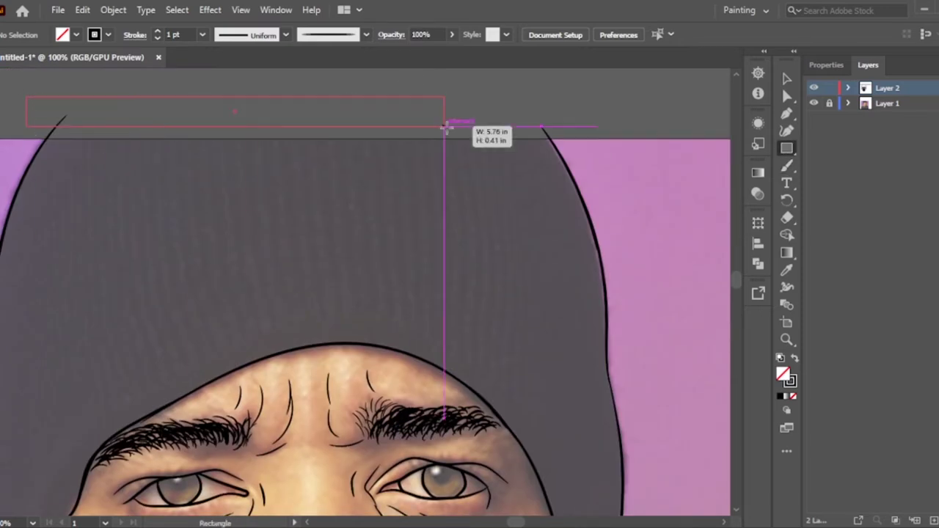
key(shift+x)
key(v)
key(ctrl+shift+a)
scroll(180, 488, up, 4)
Trace a closed Pencil shape around the iris and fill it black
key(n)
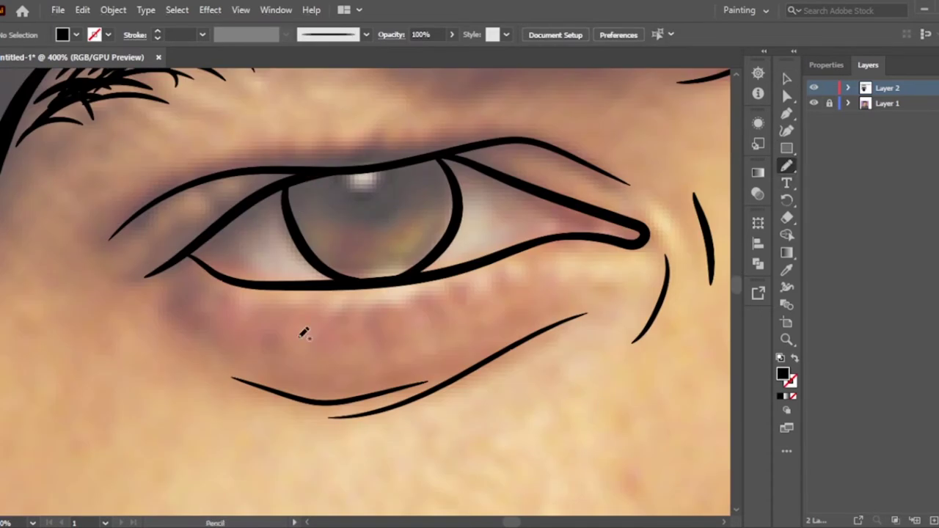
drag(416, 154, 419, 156)
key(shift+x)
key(v)
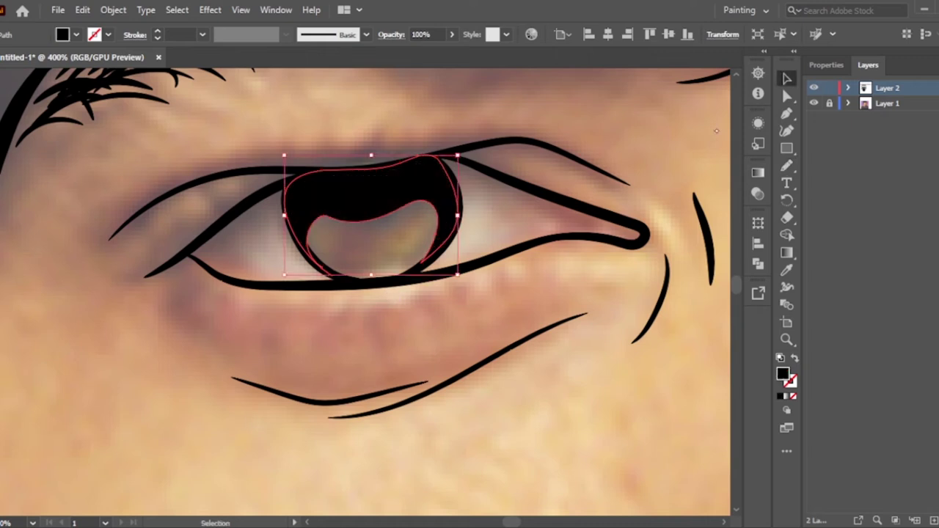
key(ctrl+shift+a)
key(v)
click(408, 210)
key(shift+x)
key(ctrl+shift+a)
key(n)
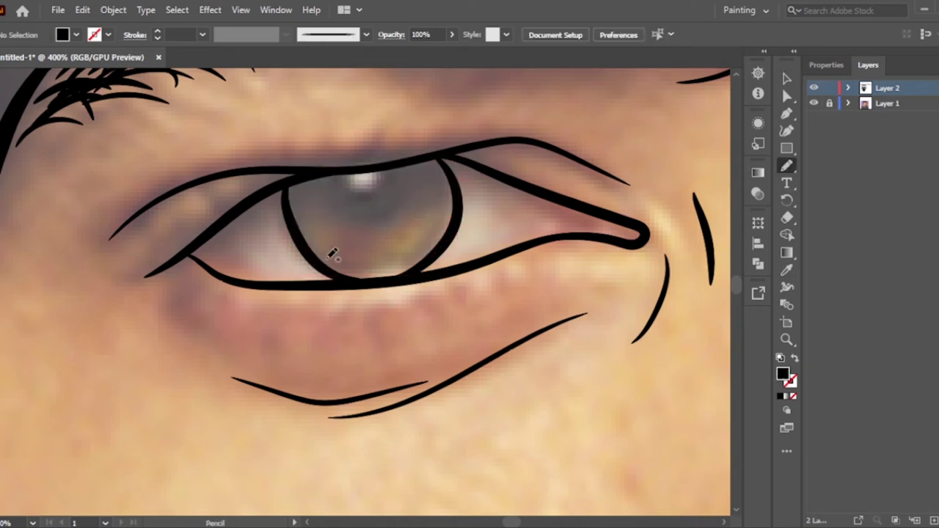
Cut the highlight hole from the black iris and trace the left nostril shape
key(ctrl+8)
key(shift+x)
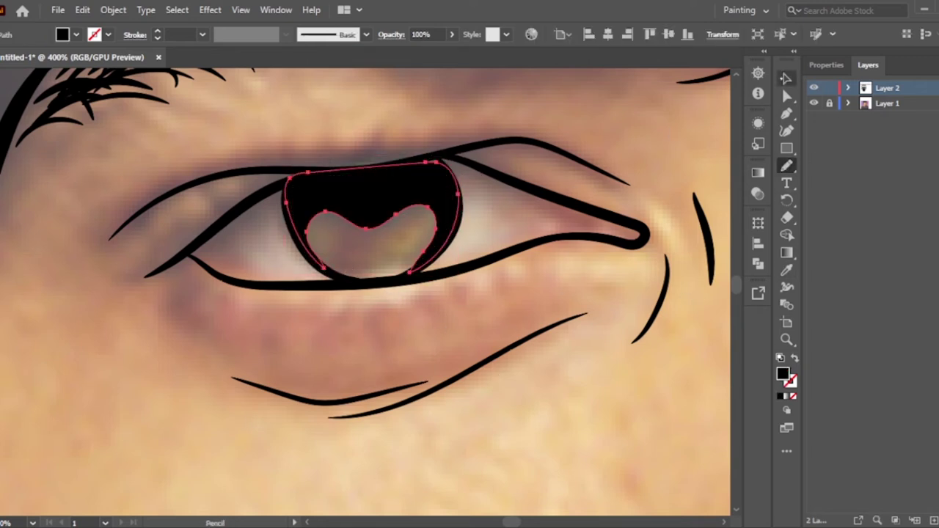
key(n)
drag(427, 157, 445, 171)
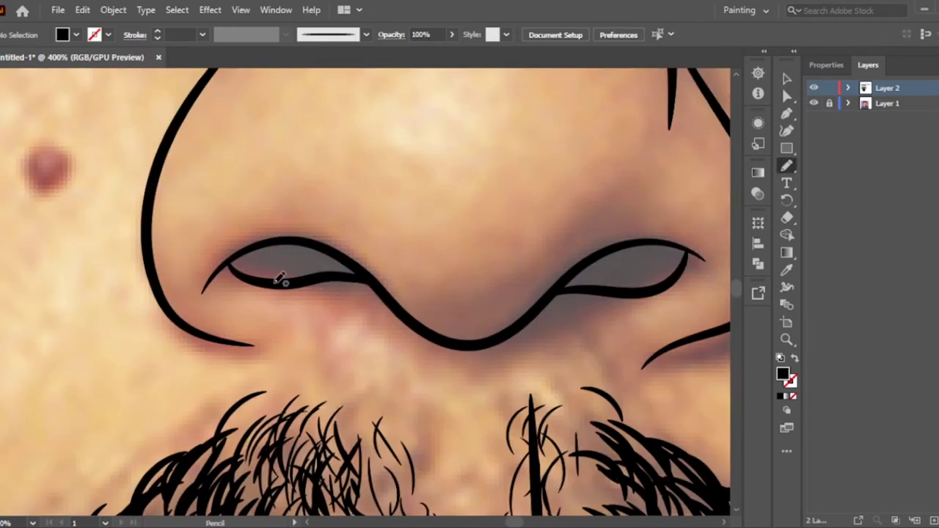
drag(359, 265, 277, 280)
scroll(402, 250, right, 5)
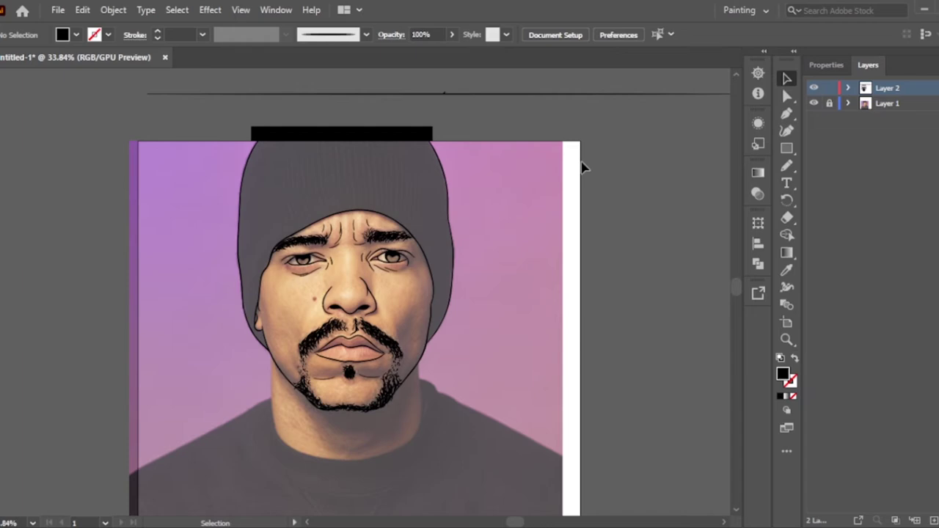
Add thin strokes along the upper lip and into the mouth corners
click(814, 102)
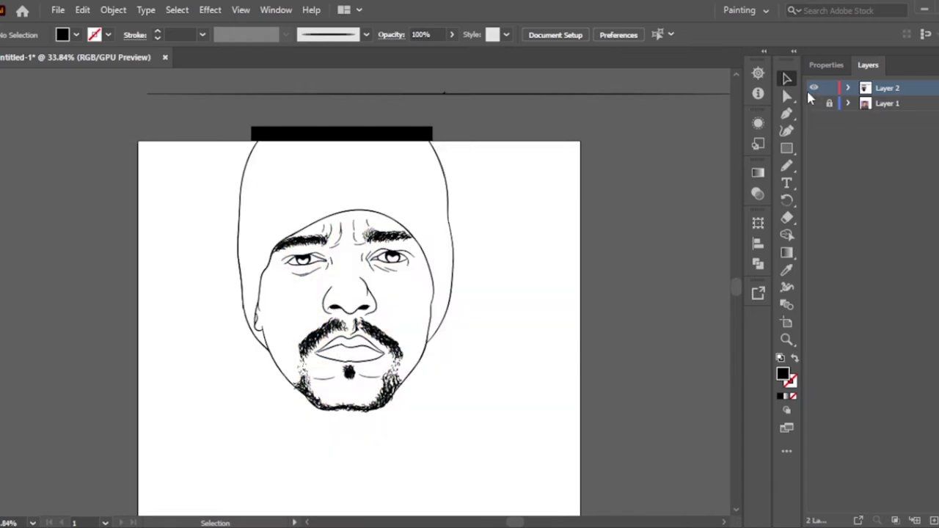
click(813, 103)
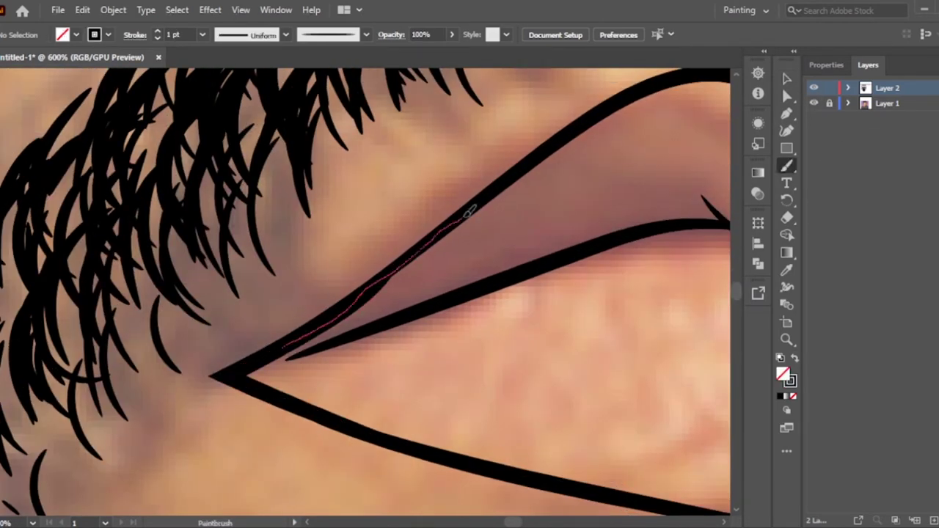
drag(272, 345, 393, 315)
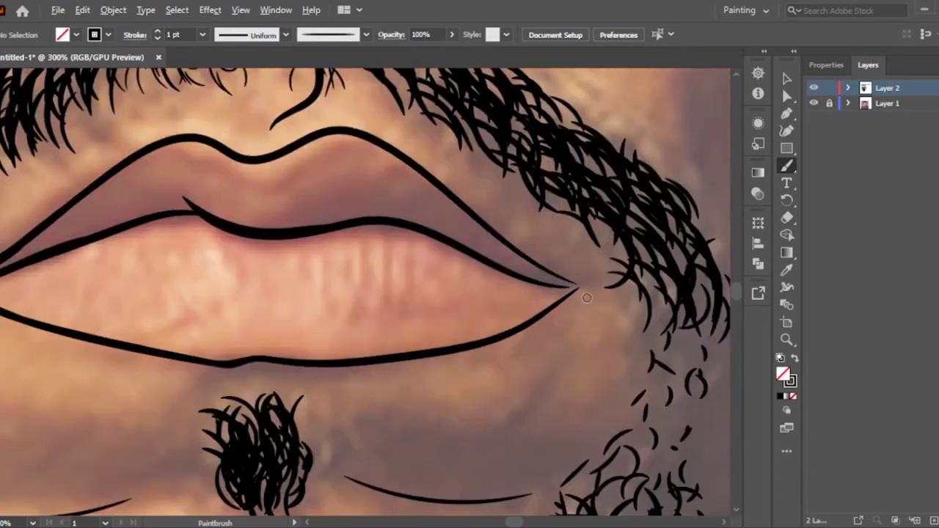
drag(335, 129, 410, 168)
drag(366, 388, 220, 455)
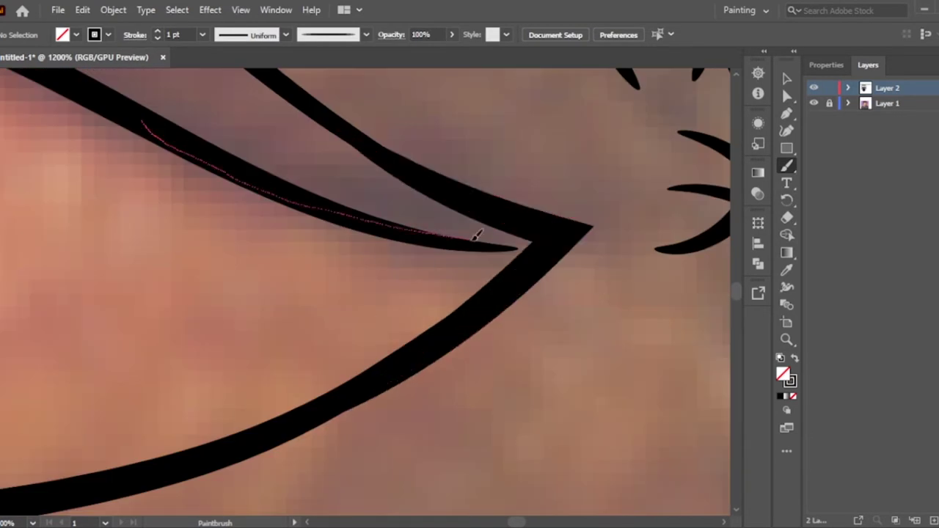
Refine the forehead creases, then hide the reference photo and select all the line art
click(813, 103)
click(786, 78)
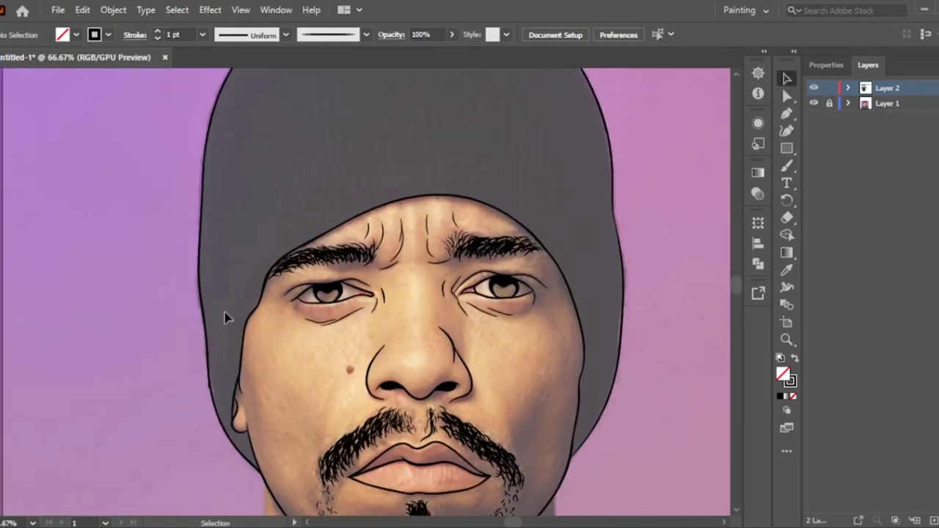
key(b)
key(ctrl+=)
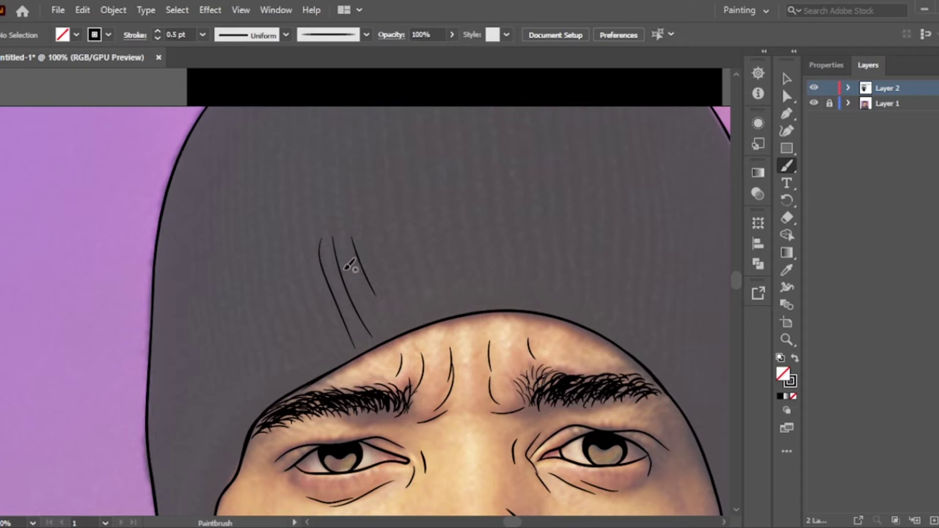
key(ctrl+0)
click(813, 103)
key(v)
key(ctrl+a)
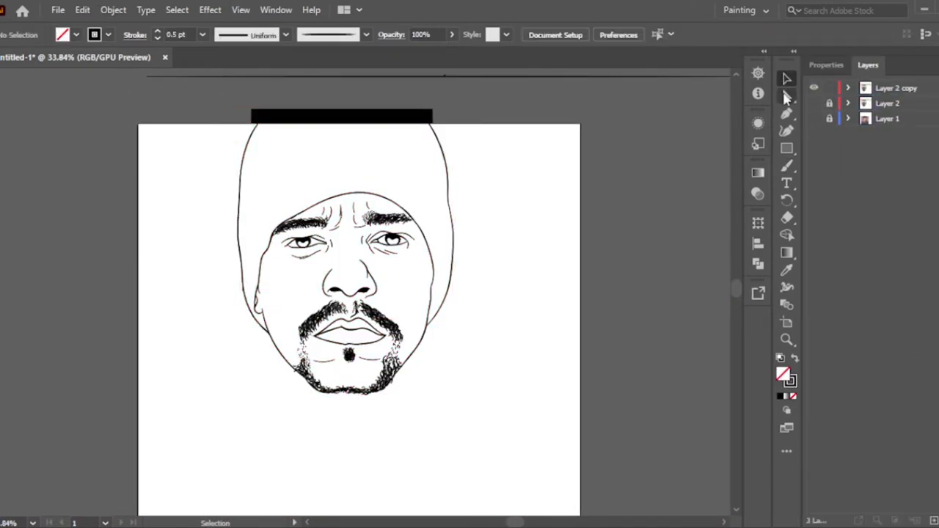
Draw a filled rectangle covering the whole face and select it with the line art
click(813, 103)
click(786, 147)
click(795, 358)
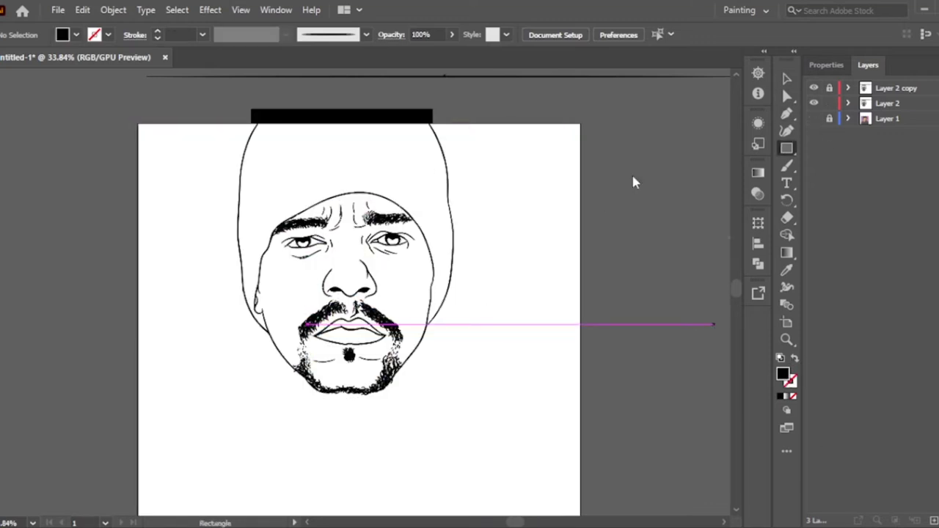
mouse_move(195, 99)
mouse_down()
mouse_move(419, 303)
mouse_move(513, 433)
mouse_up()
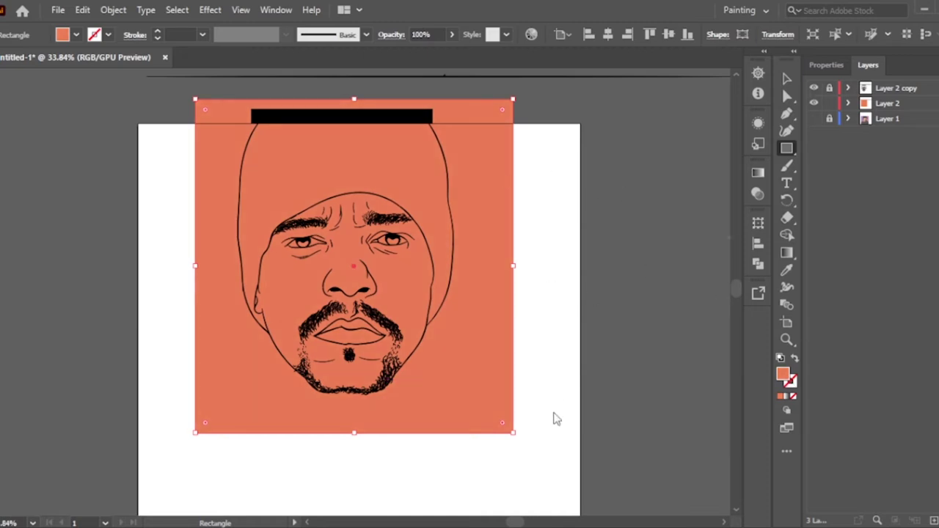
key(v)
key(ctrl+a)
click(825, 65)
click(518, 235)
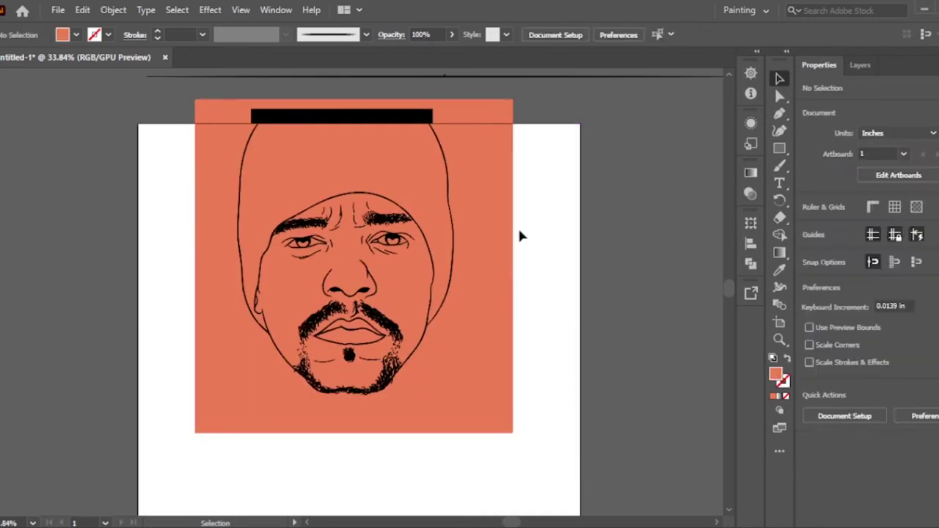
Enter the line art group and paint the head region orange
double_click(506, 239)
key(Delete)
click(859, 64)
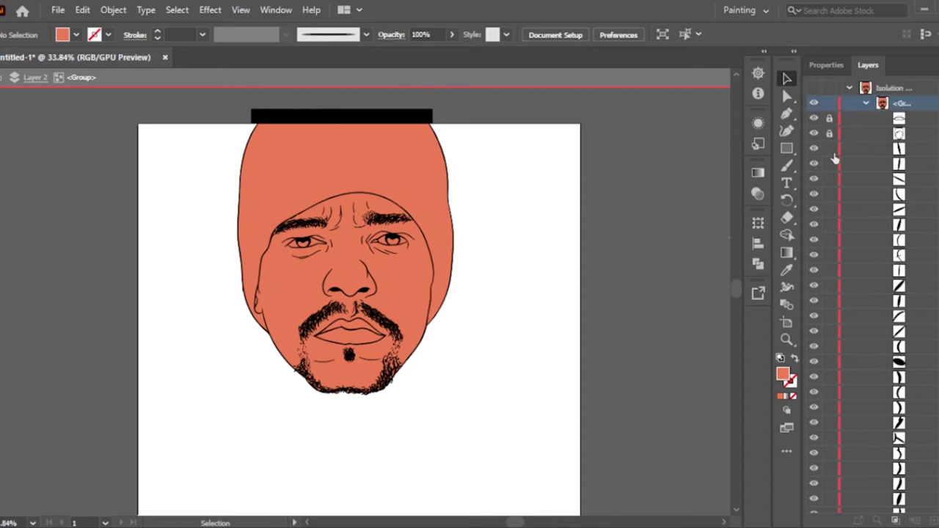
scroll(835, 158, down, 5)
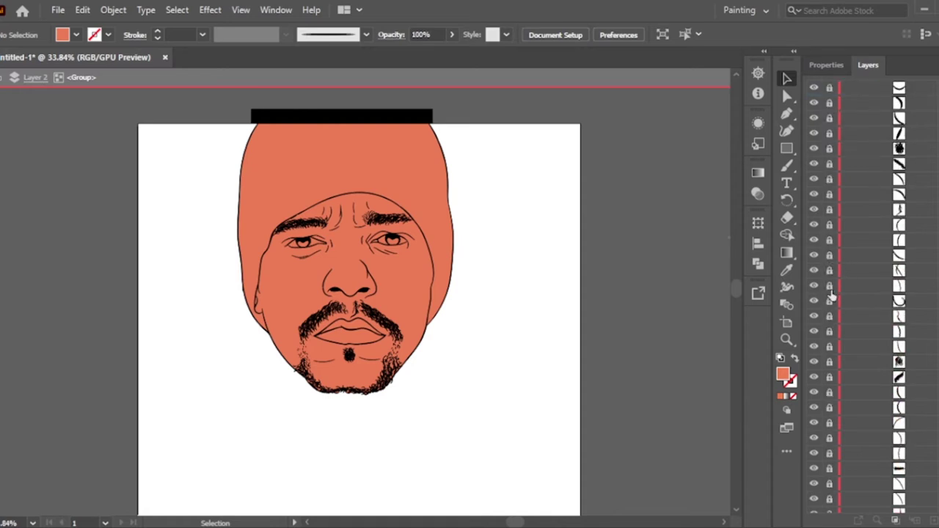
scroll(831, 295, up, 5)
click(865, 103)
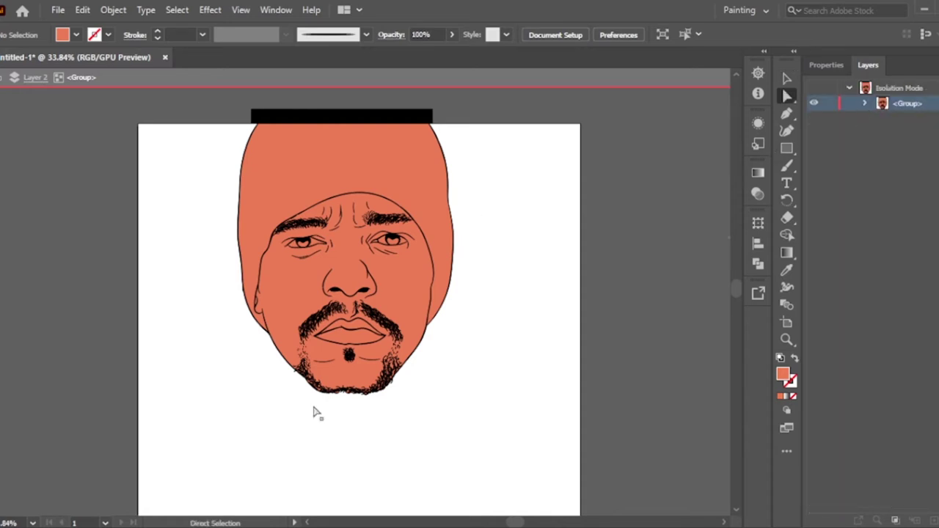
scroll(317, 413, up, 10)
Fill the lower lip with a lighter pink
click(374, 246)
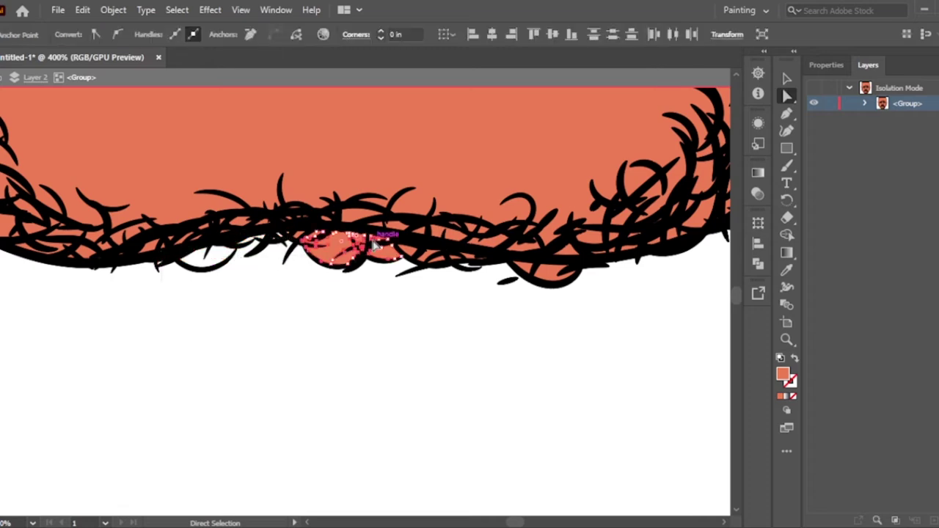
click(418, 256)
scroll(567, 275, right, 2)
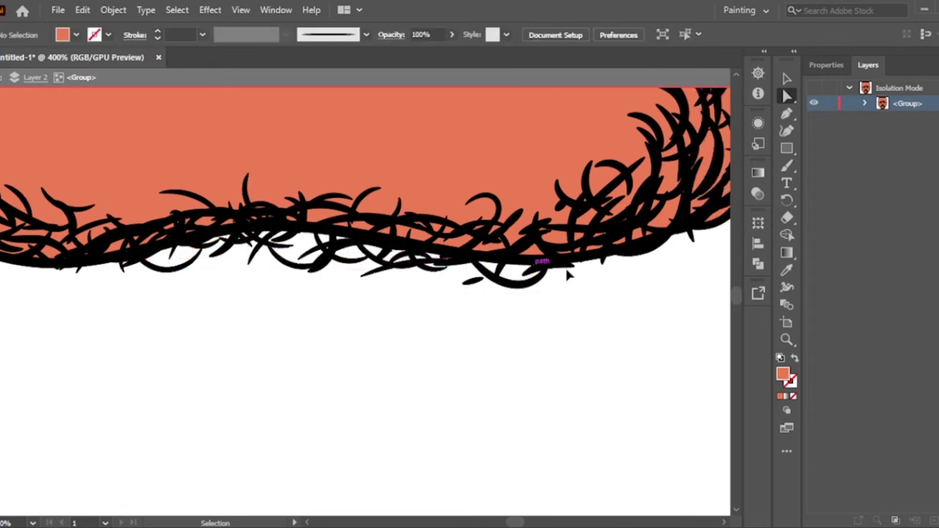
scroll(567, 275, down, 3)
scroll(534, 356, down, 3)
click(478, 362)
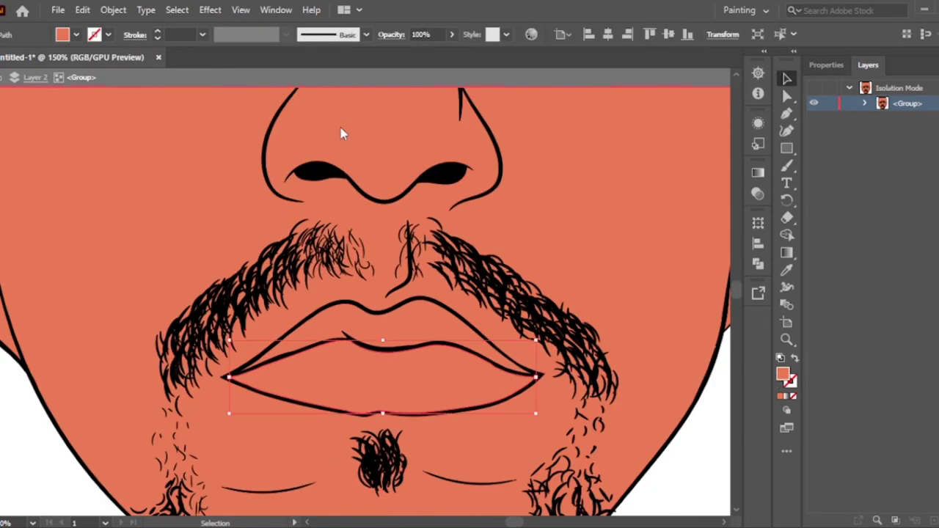
click(471, 373)
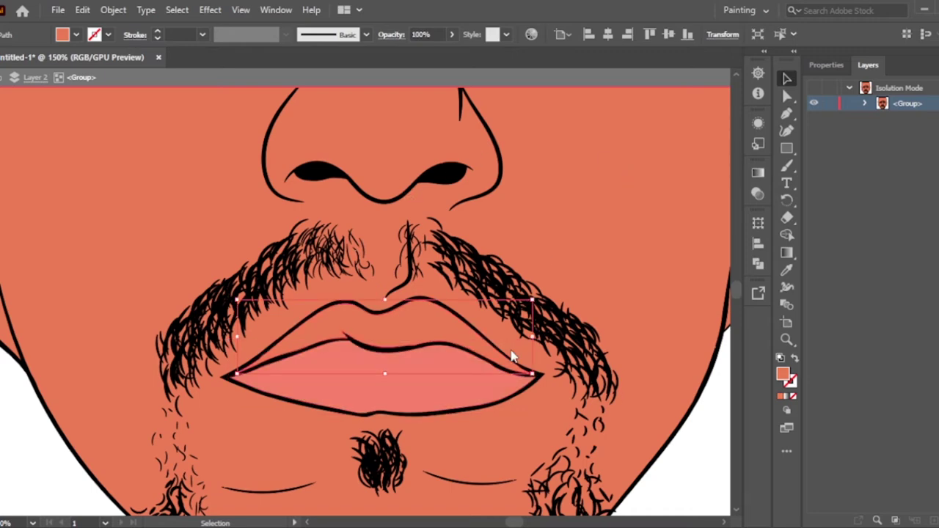
Fill the eye whites with white and exit the group
scroll(512, 356, up, 3)
scroll(624, 269, up, 5)
click(624, 268)
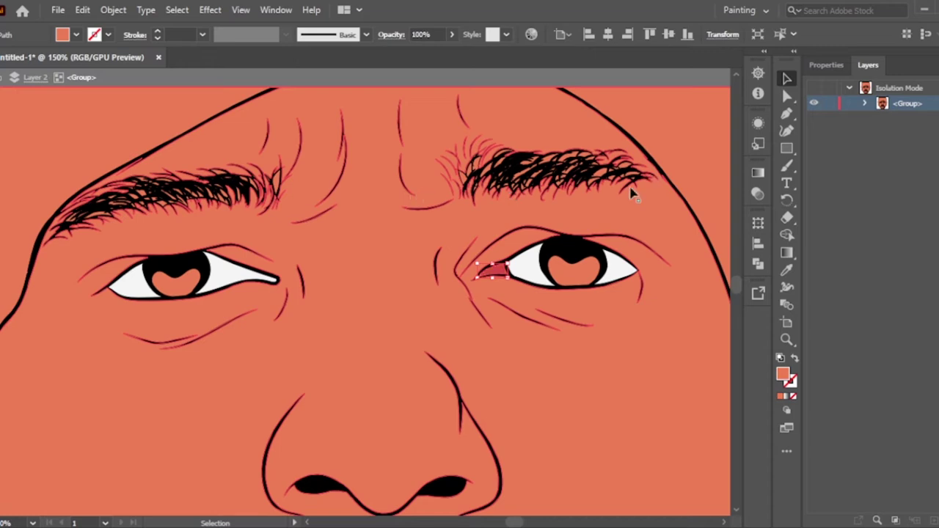
click(211, 291)
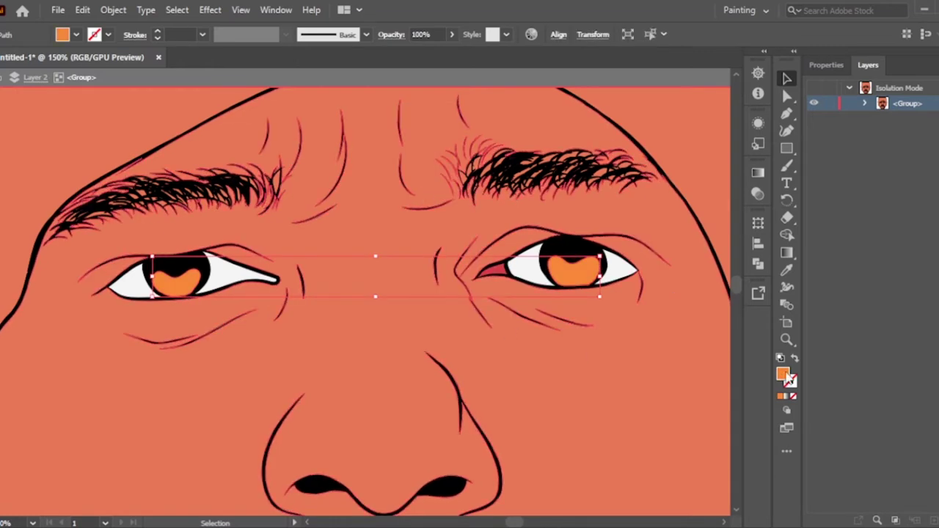
scroll(648, 185, up, 5)
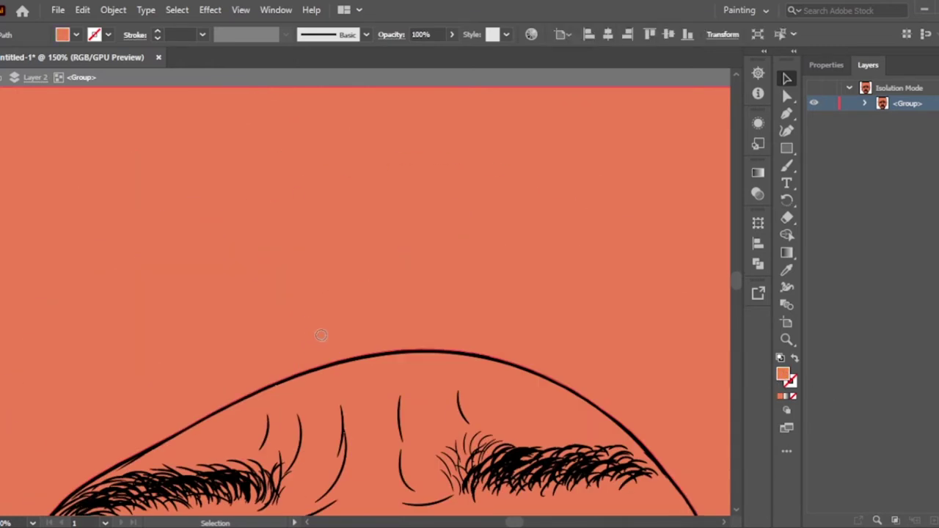
scroll(628, 186, down, 5)
click(618, 198)
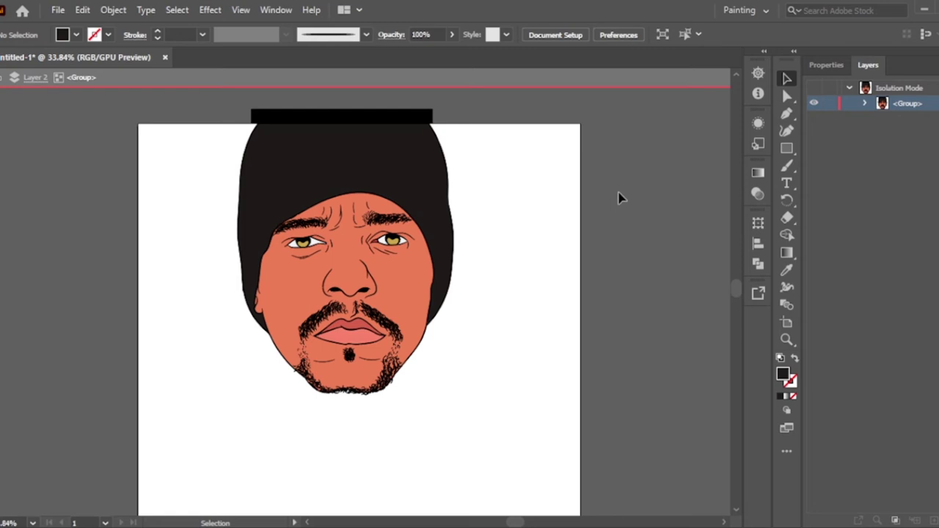
double_click(719, 191)
Toggle the reference photo and expand and collapse layer contents to check the artwork
click(814, 134)
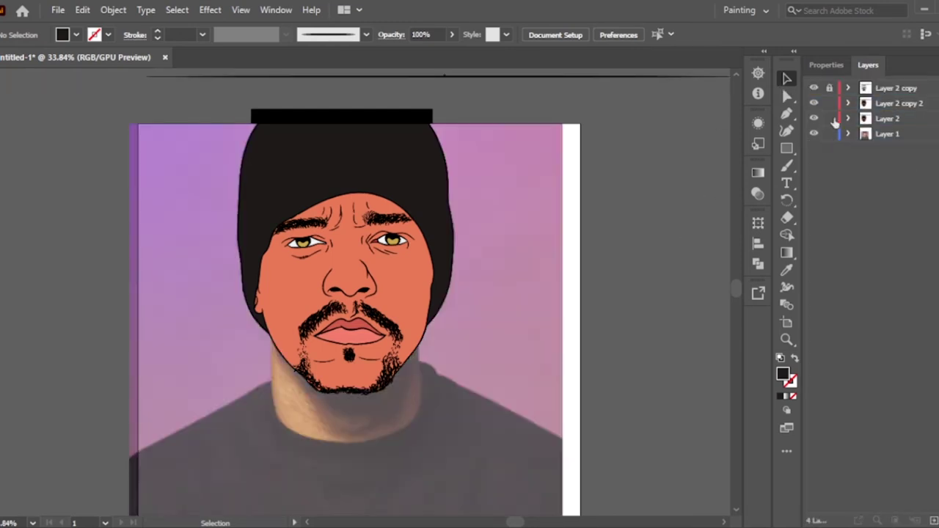
click(814, 134)
click(848, 88)
scroll(833, 302, up, 5)
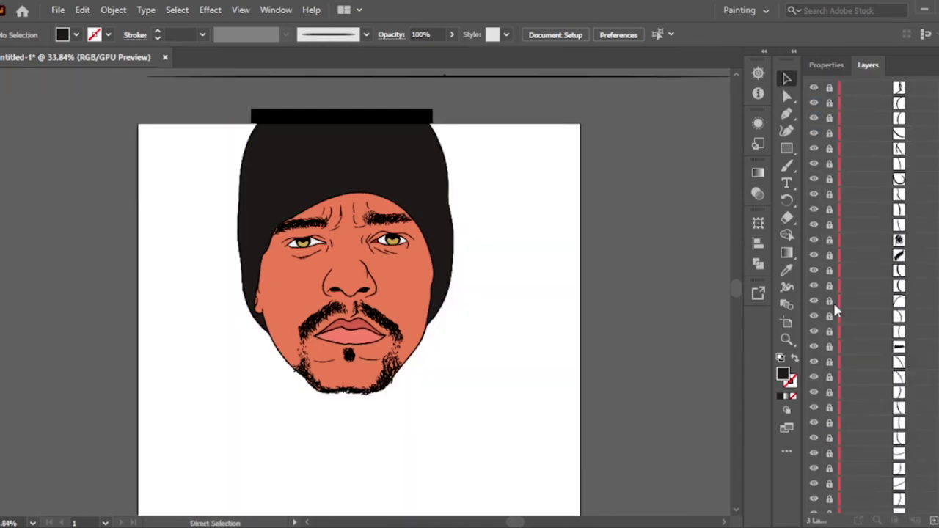
scroll(712, 347, up, 3)
click(846, 103)
click(813, 119)
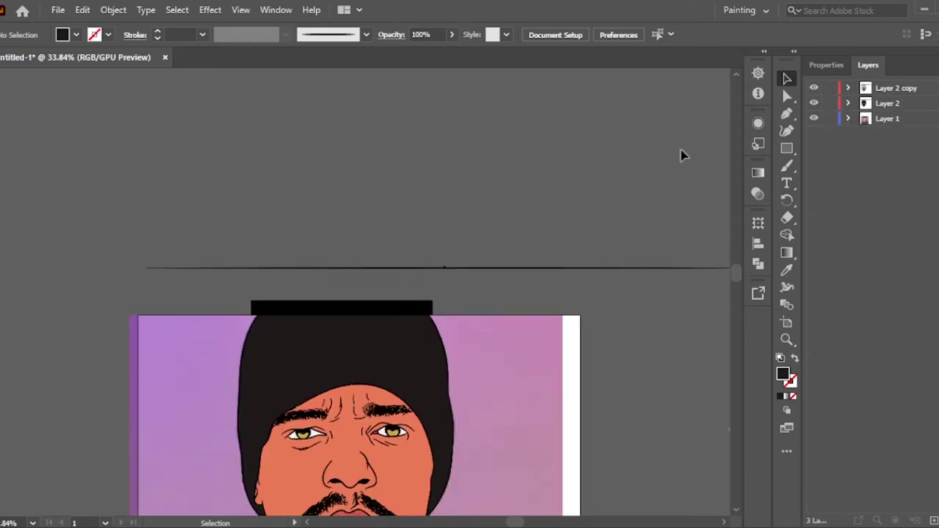
scroll(674, 322, down, 4)
mouse_move(423, 144)
mouse_down()
mouse_move(407, 178)
mouse_move(407, 154)
mouse_up()
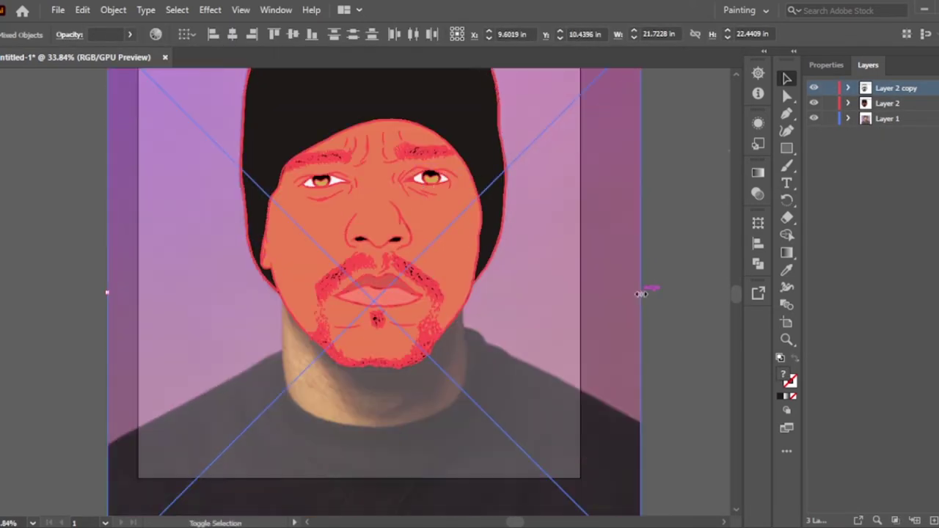
Fit the artboard in view, lock and hide Layer 1, and expand Layer 2
key(ctrl+1)
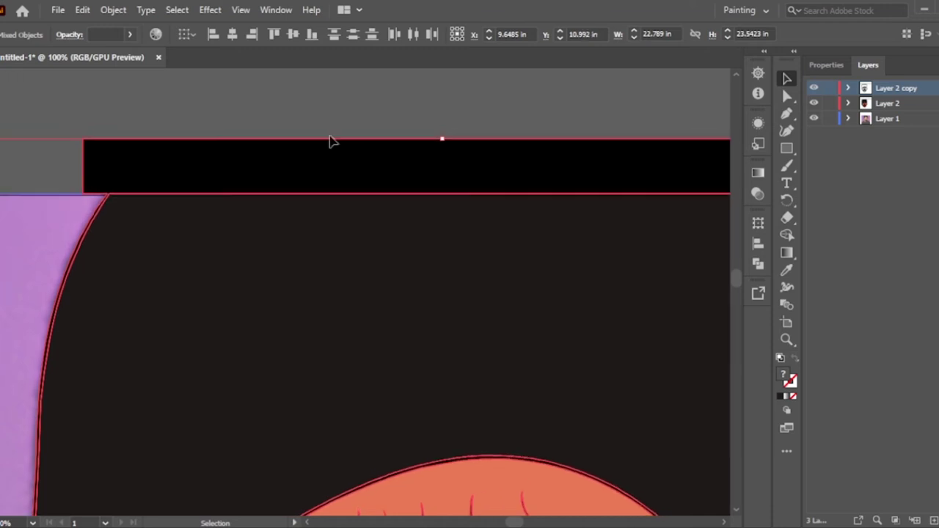
key(ctrl+0)
click(829, 118)
click(813, 118)
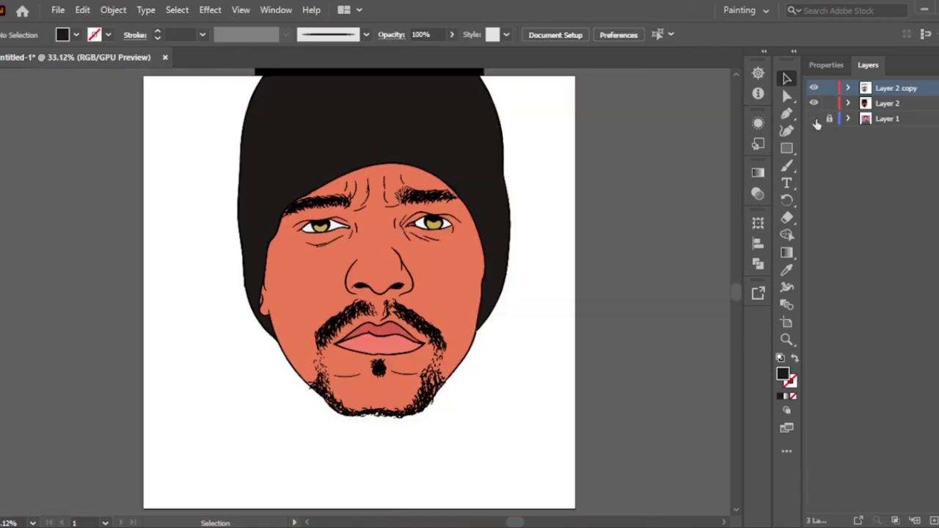
click(848, 103)
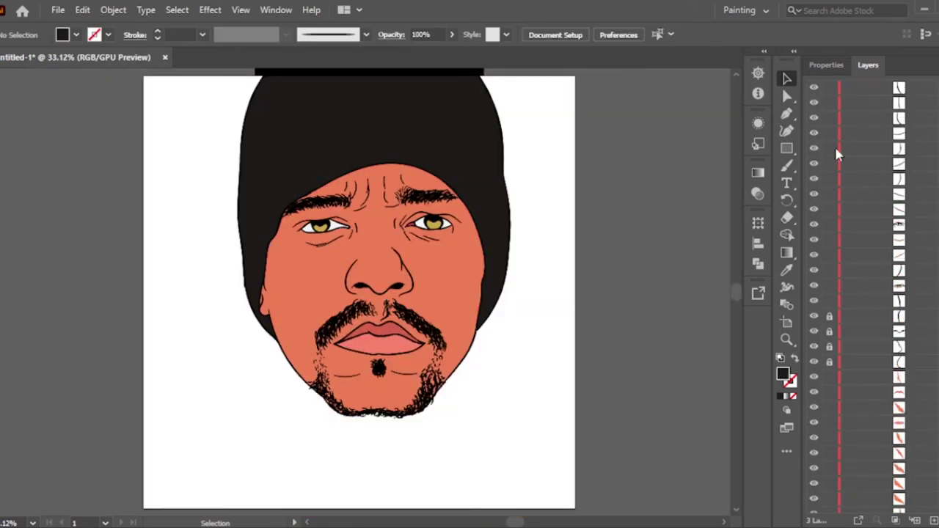
Duplicate Layer 2 into Layer 2 copy 2 and hide the original orange-filled layer
scroll(834, 143, down, 3)
scroll(833, 327, up, 5)
scroll(836, 220, up, 3)
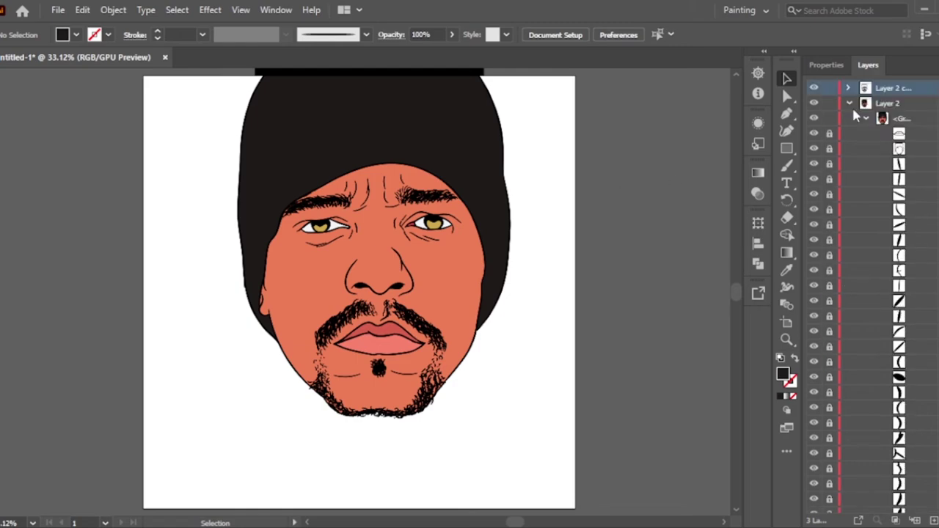
click(848, 103)
drag(888, 103, 914, 520)
click(786, 96)
Delete the leftover orange fills from the beard and both sides of the mustache
click(461, 274)
key(Delete)
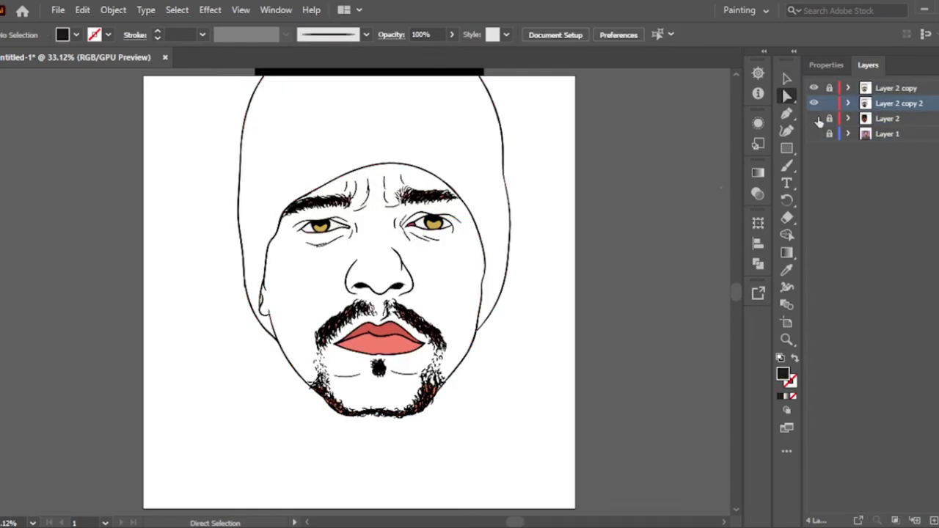
scroll(400, 380, up, 3)
scroll(400, 380, down, 1)
click(300, 312)
click(387, 136)
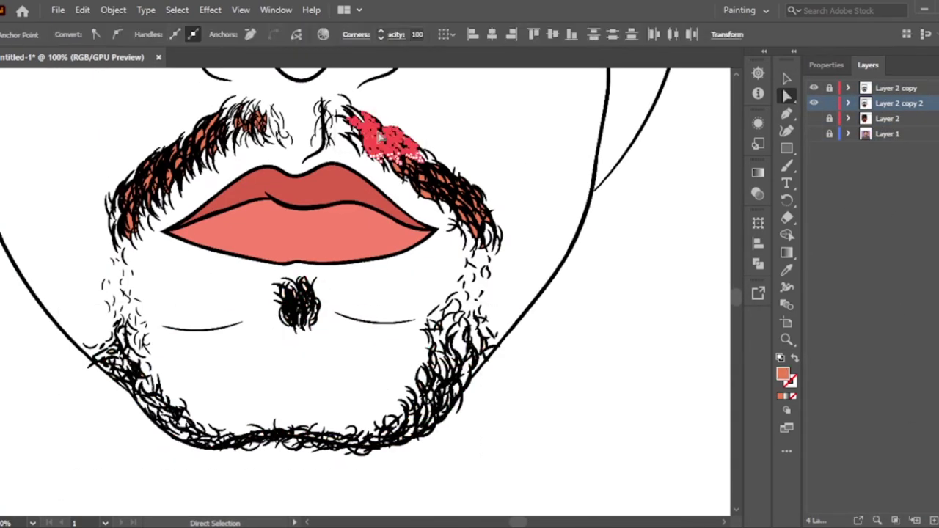
key(Delete)
drag(511, 172, 469, 255)
key(Delete)
drag(73, 146, 157, 242)
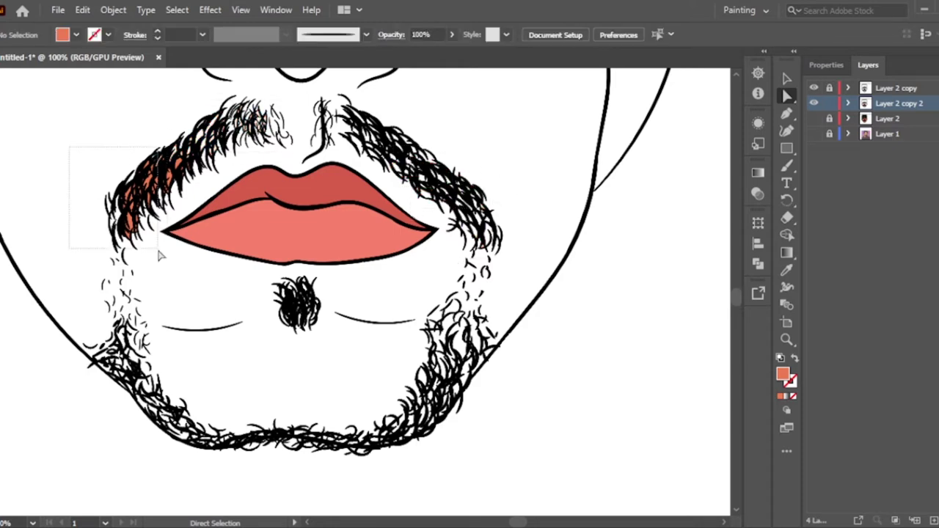
key(Delete)
Marquee-select the remaining orange fills in the right eyebrow and left mustache
scroll(511, 213, up, 3)
scroll(511, 212, up, 3)
key(ctrl+0)
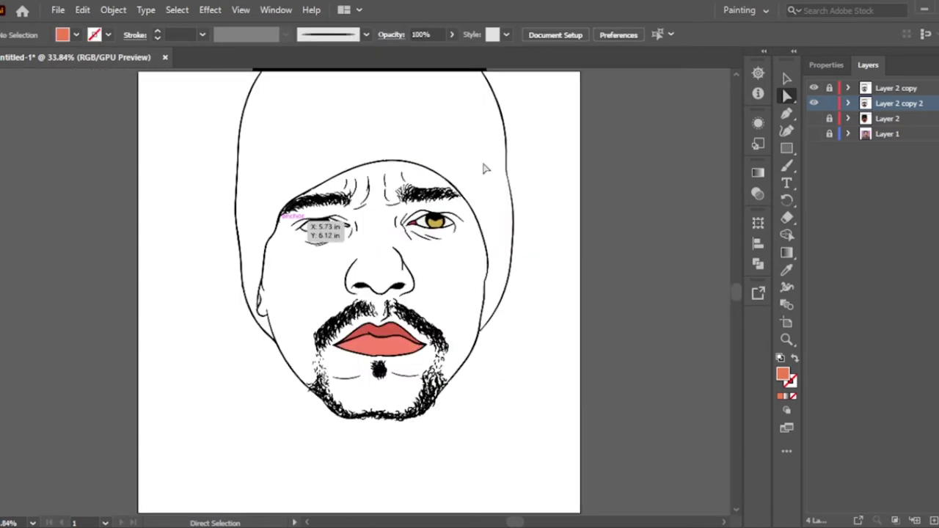
click(829, 104)
click(829, 104)
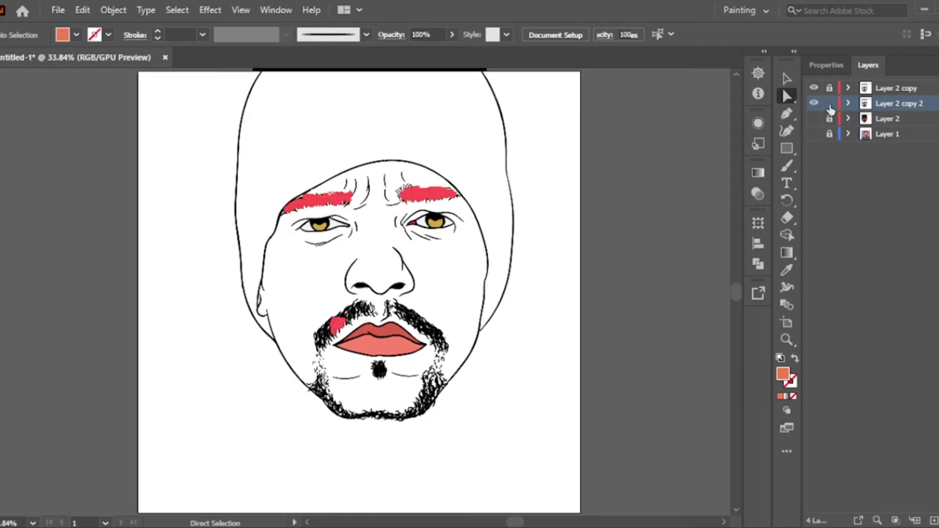
scroll(315, 196, up, 5)
click(316, 195)
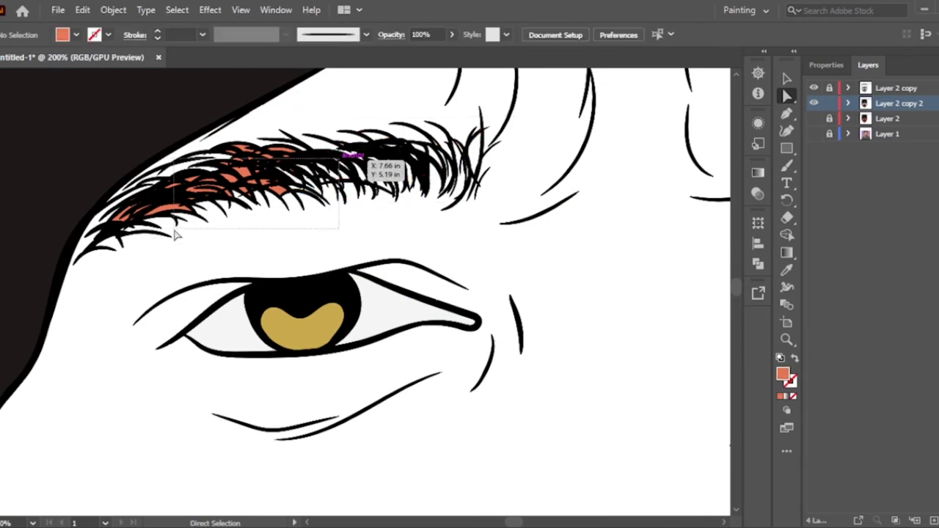
mouse_move(212, 208)
mouse_down()
mouse_move(433, 315)
mouse_move(472, 293)
mouse_up()
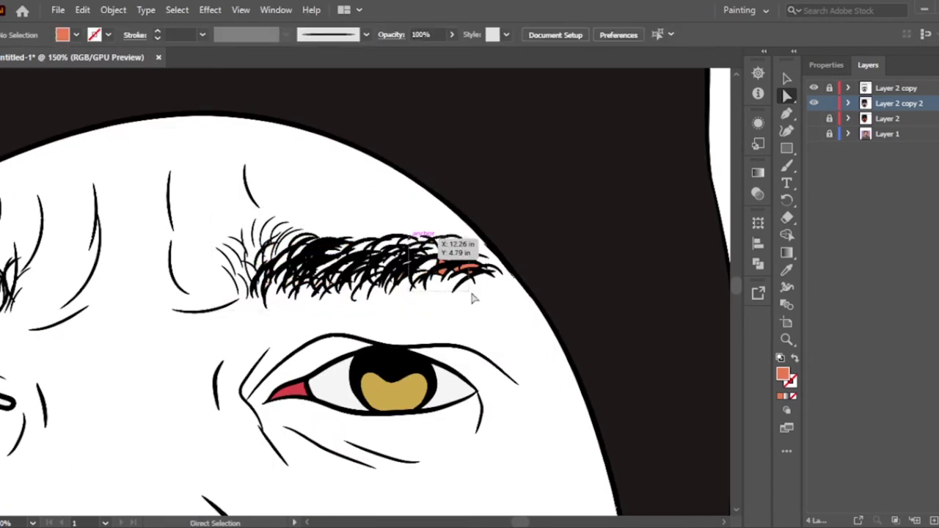
scroll(230, 268, up, 5)
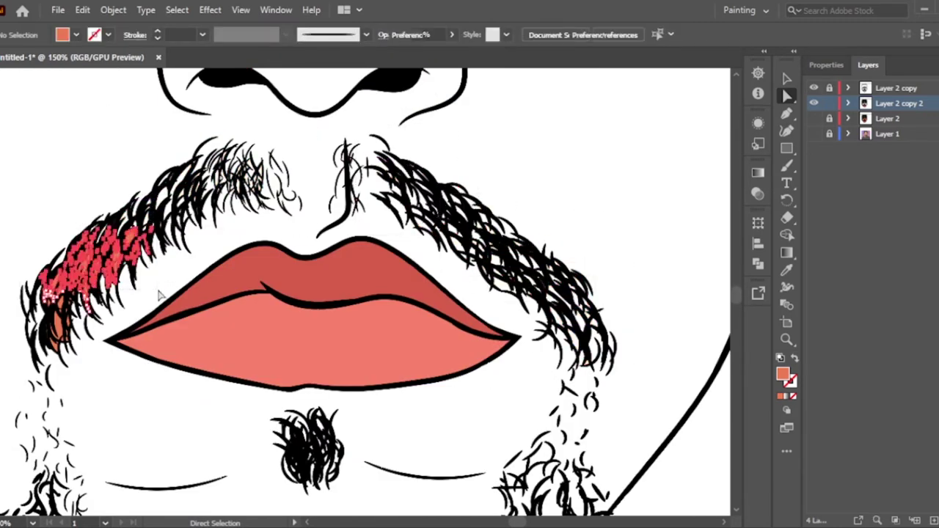
drag(49, 200, 105, 411)
key(ctrl+0)
Create Layer 5 for shading, hiding the reference photo and showing the orange skin layer
click(814, 118)
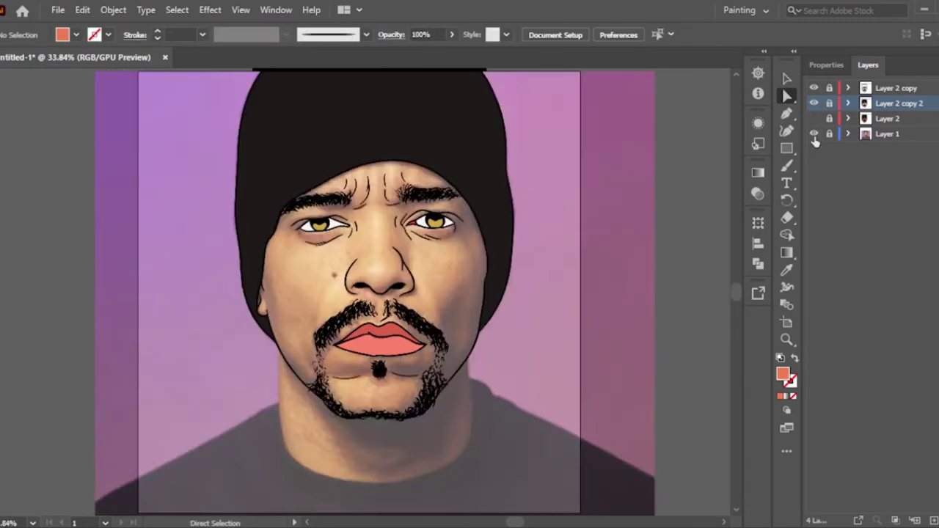
key(ctrl+l)
key(i)
click(813, 149)
click(813, 149)
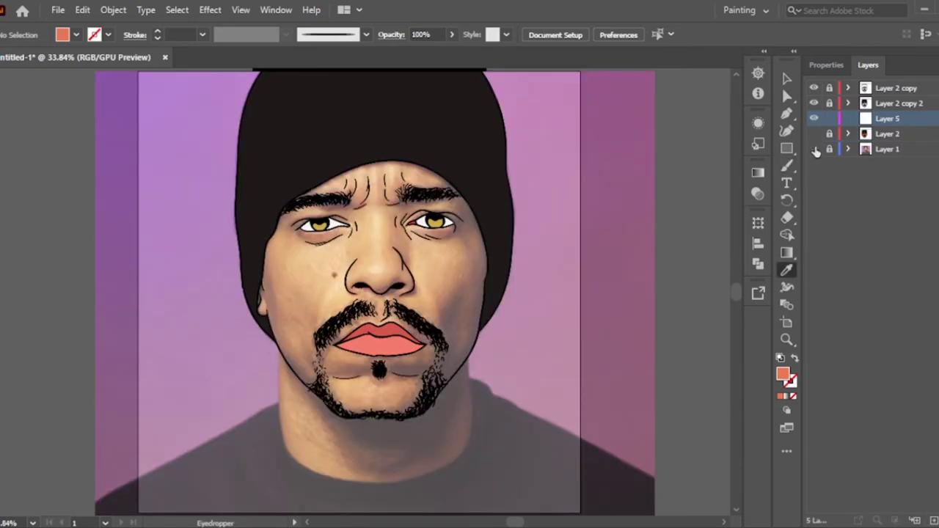
click(813, 133)
Pick a dark red with the Eyedropper while toggling the skin and photo layers
scroll(607, 199, up, 5)
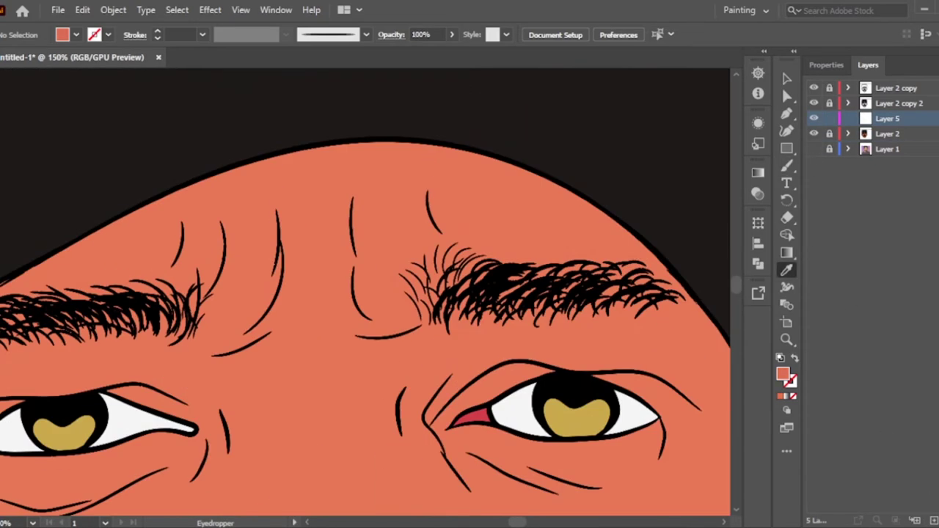
key(b)
drag(316, 129, 440, 308)
key(v)
scroll(640, 119, down, 3)
key(ctrl+0)
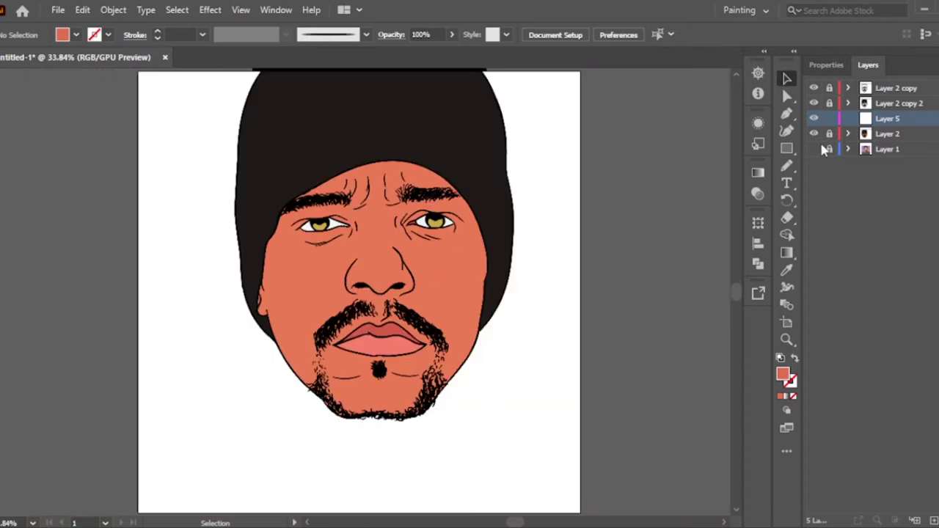
click(813, 134)
click(814, 149)
click(813, 133)
click(786, 270)
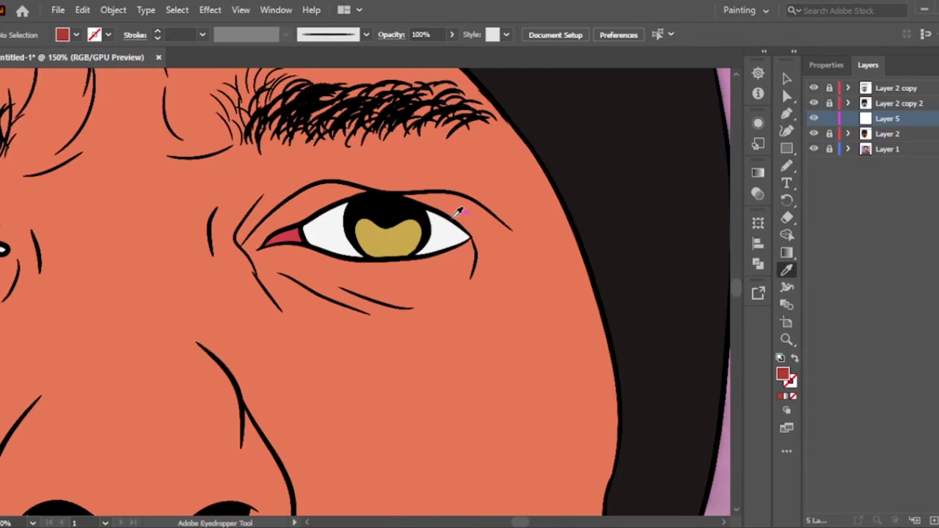
Paint a test red shape beside the right eye, then delete it
key(b)
drag(444, 214, 473, 273)
key(v)
click(528, 216)
click(478, 272)
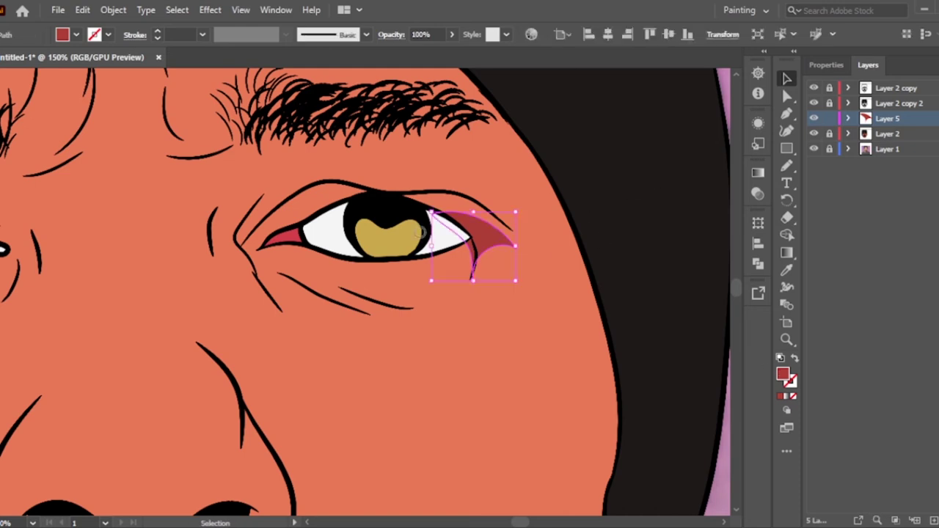
key(Delete)
Draw a closed dark red Pencil shadow over and under the right brow
key(n)
scroll(602, 337, up, 3)
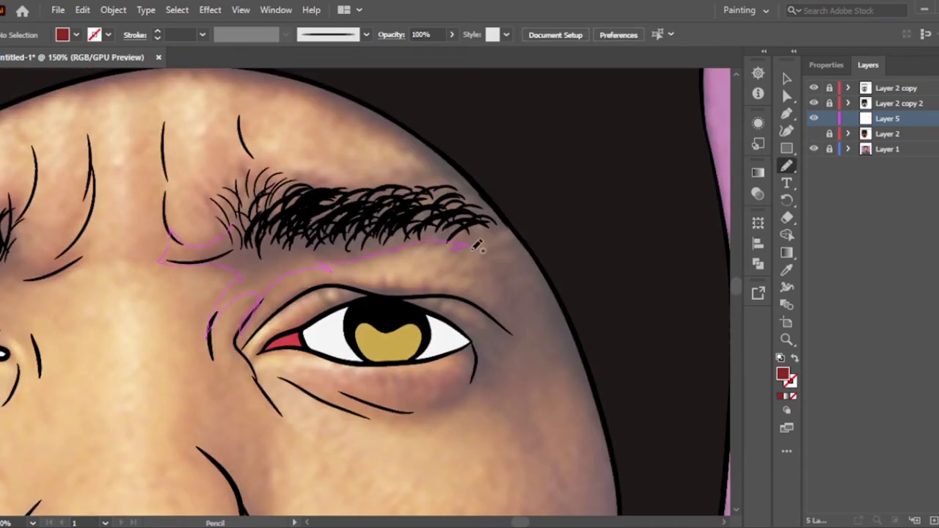
drag(476, 244, 429, 153)
drag(249, 138, 253, 149)
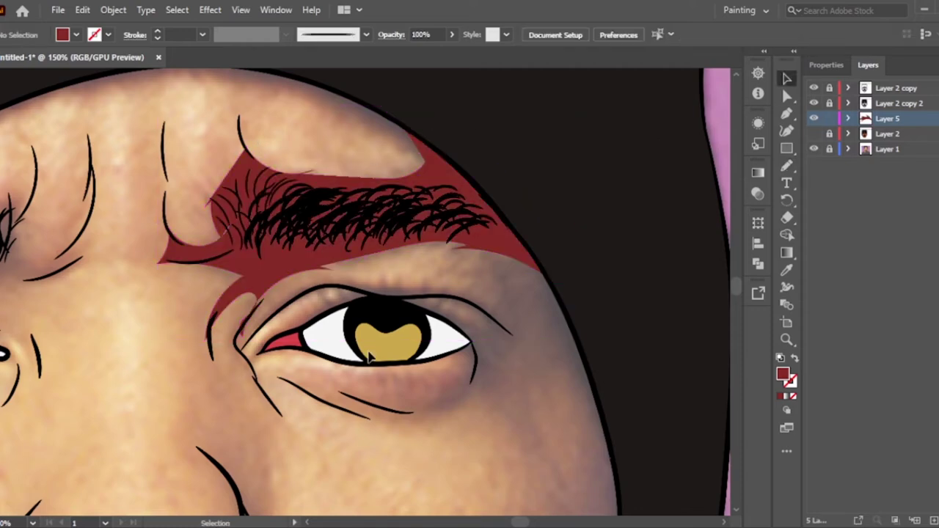
drag(236, 344, 261, 170)
drag(253, 268, 249, 273)
key(ctrl+0)
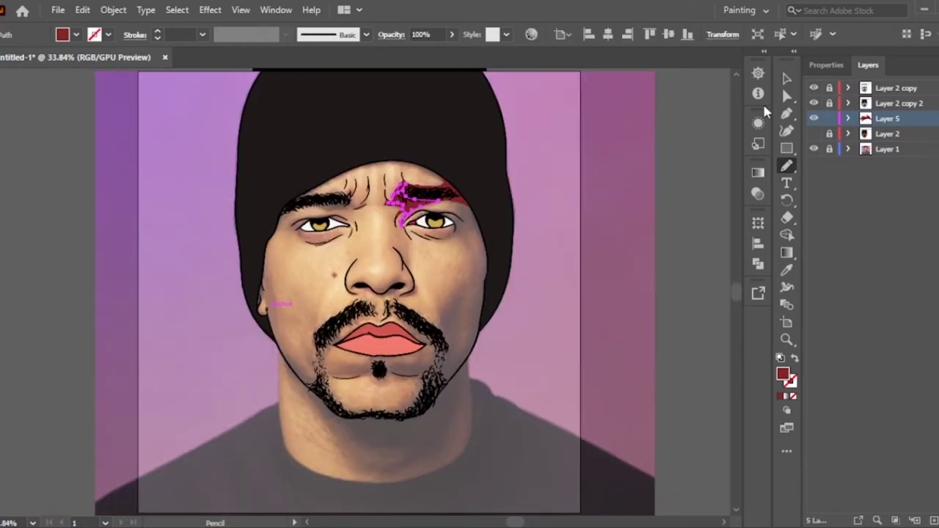
Draw a dark red shadow below the right eye and down the right cheek
click(813, 149)
click(813, 149)
scroll(462, 220, up, 2)
scroll(462, 220, up, 1)
key(n)
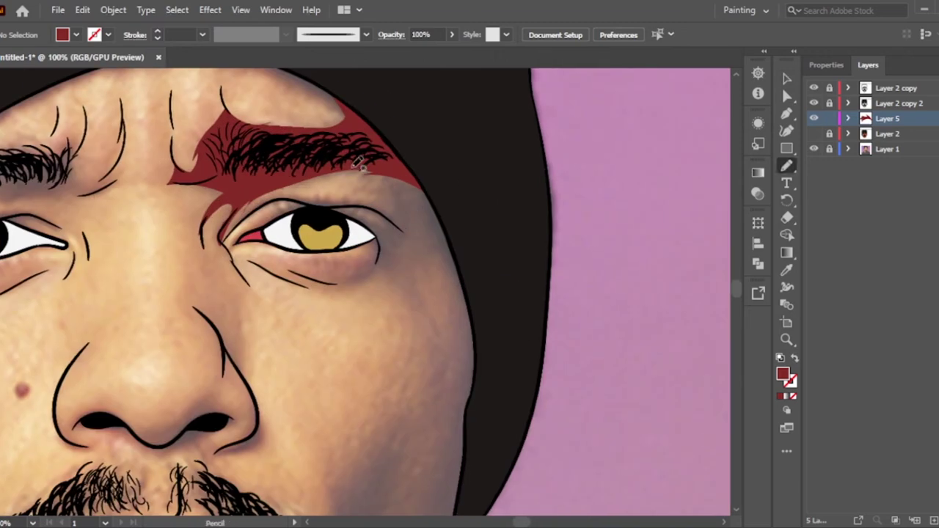
drag(429, 253, 470, 315)
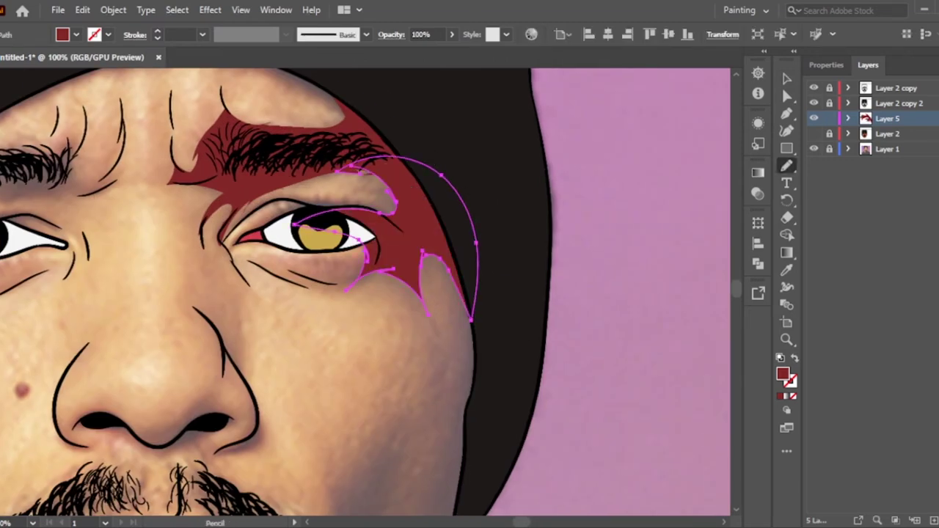
scroll(477, 250, down, 3)
drag(382, 371, 334, 430)
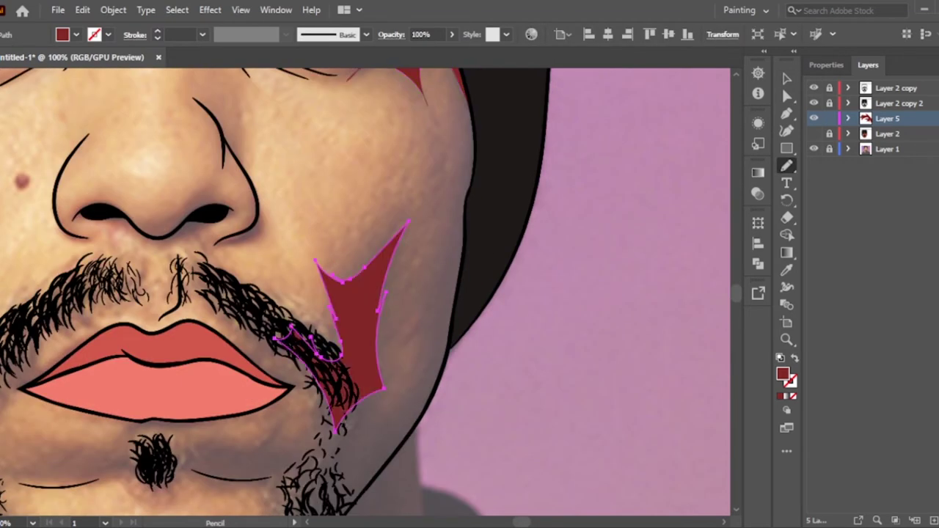
scroll(367, 345, down, 1)
Extend the cheek shadow along the right jawline, then show the skin layer without the photo
scroll(371, 352, up, 1)
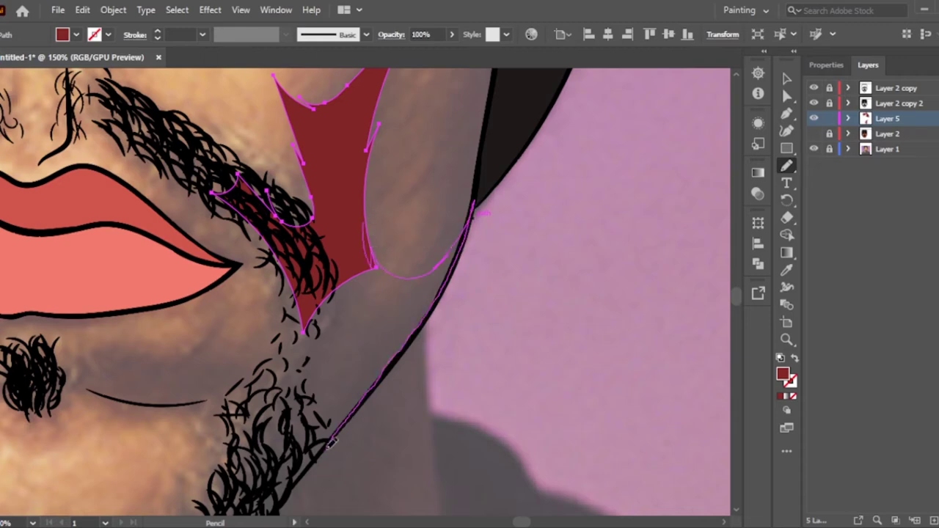
drag(363, 217, 372, 258)
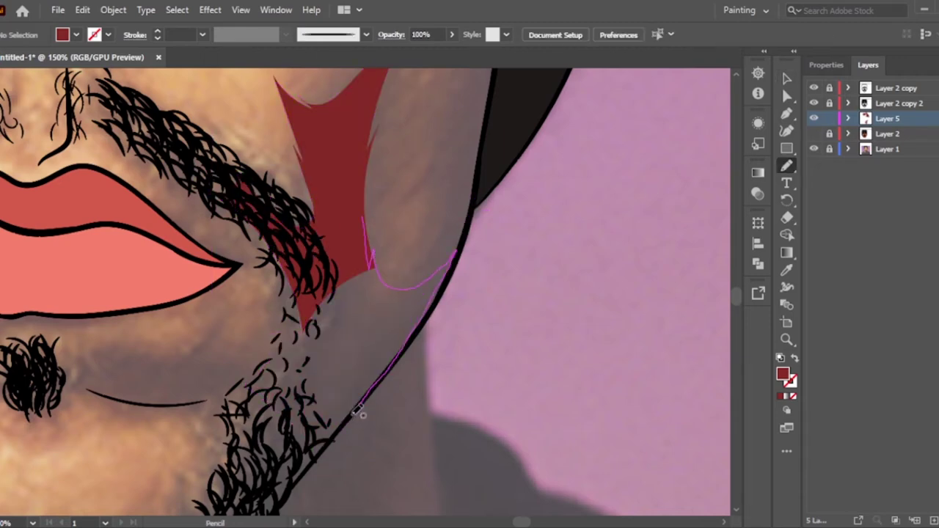
drag(251, 382, 362, 220)
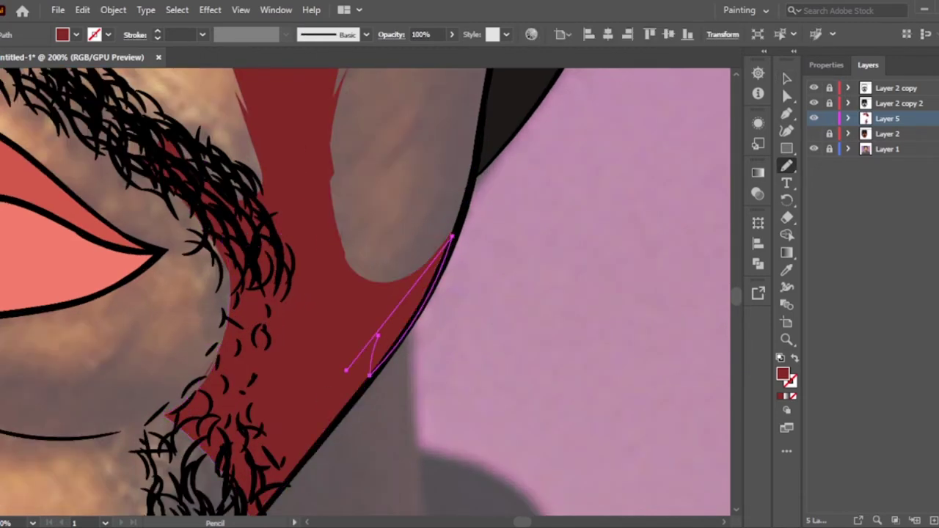
key(v)
key(ctrl+0)
click(813, 134)
click(812, 149)
Select all Layer 5 shadow shapes, comparing them against the reference photo and skin layer
key(ctrl+a)
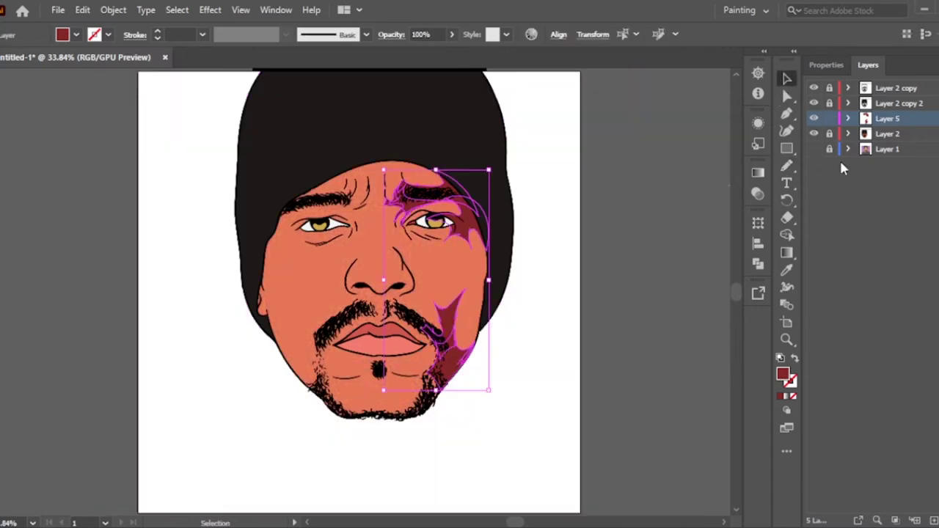
key(i)
click(410, 242)
key(ctrl+equal)
key(ctrl+equal)
click(813, 133)
click(813, 148)
click(812, 149)
click(813, 134)
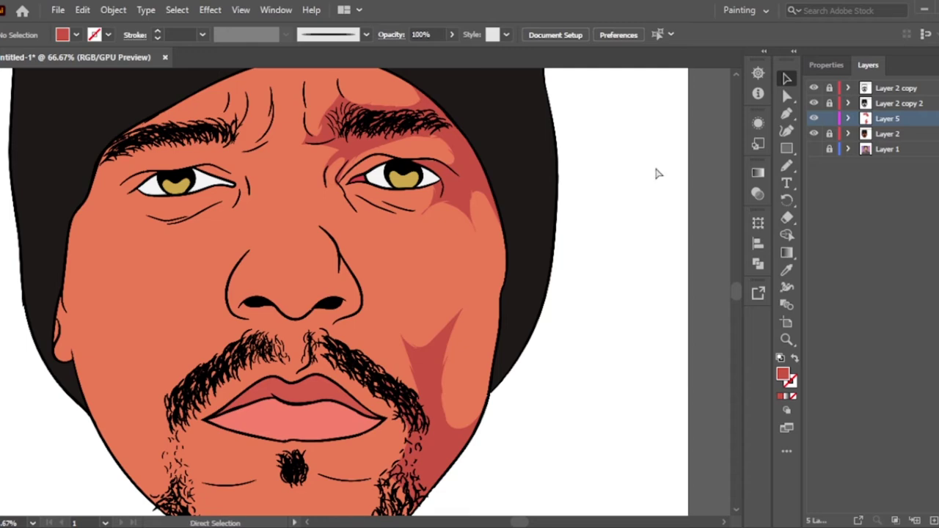
key(ctrl+0)
key(ctrl+a)
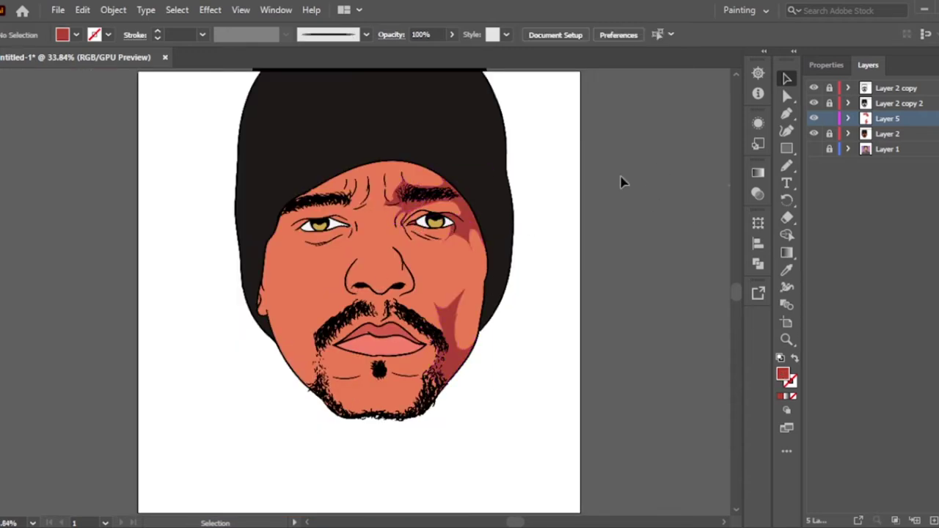
Draw red shadows over the chin and along the right mustache
scroll(411, 313, down, 2)
key(n)
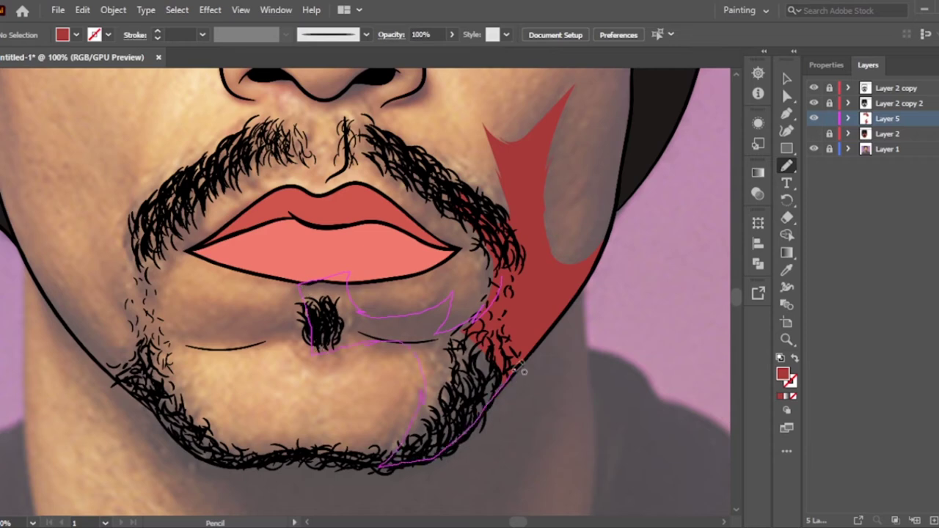
drag(523, 372, 433, 458)
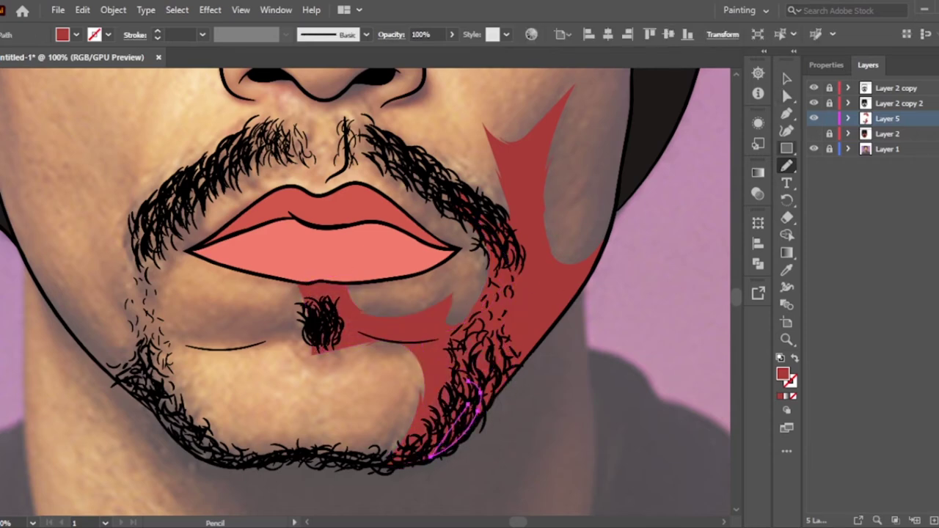
key(ctrl+equal)
drag(305, 235, 441, 312)
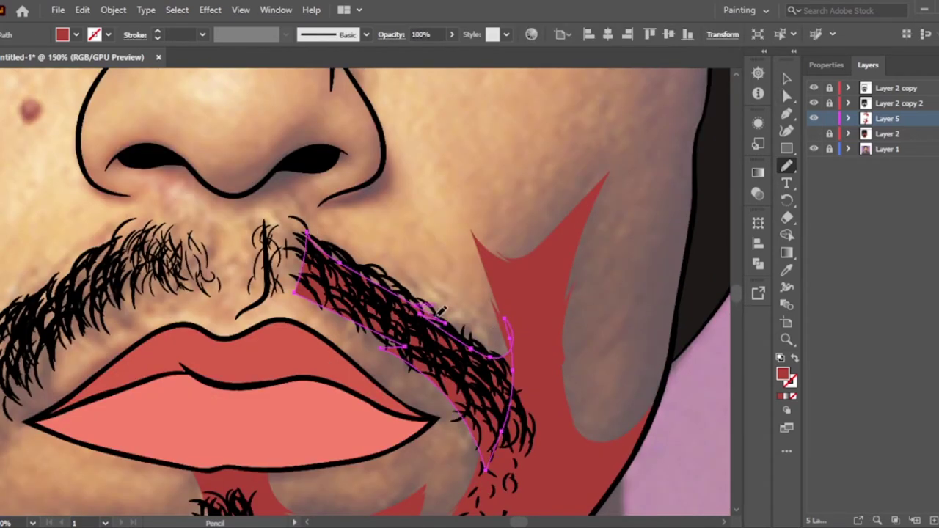
drag(296, 258, 328, 201)
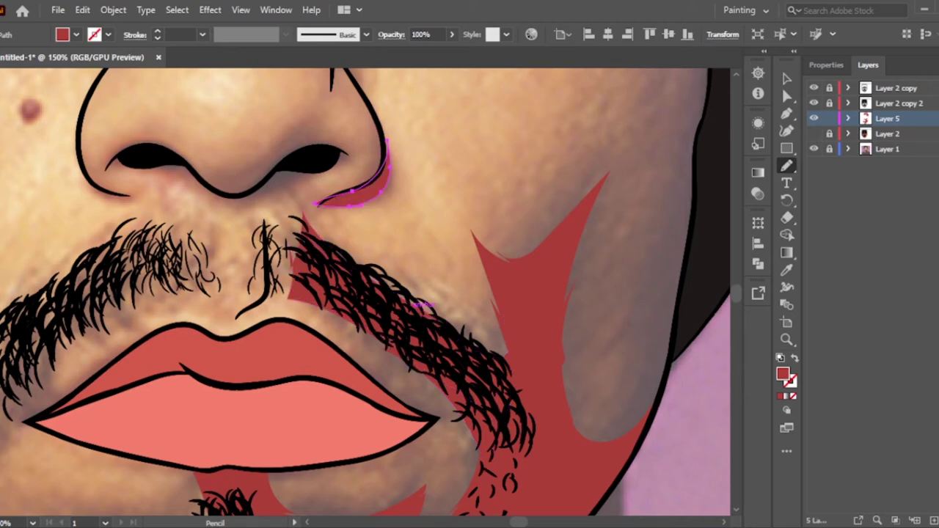
key(ctrl+0)
key(v)
click(813, 149)
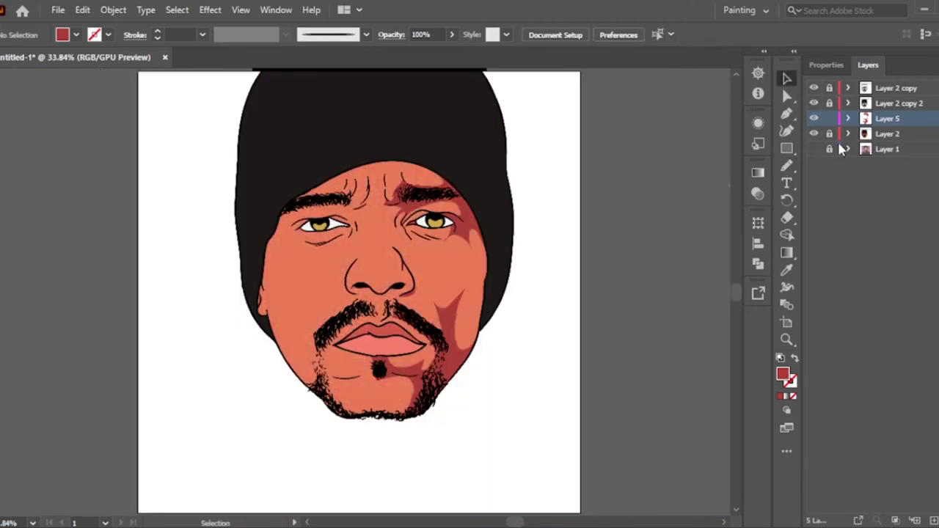
Zoom on the nose and resample the red, undoing a stray Pencil mark
key(ctrl+equal)
key(ctrl+equal)
key(ctrl+equal)
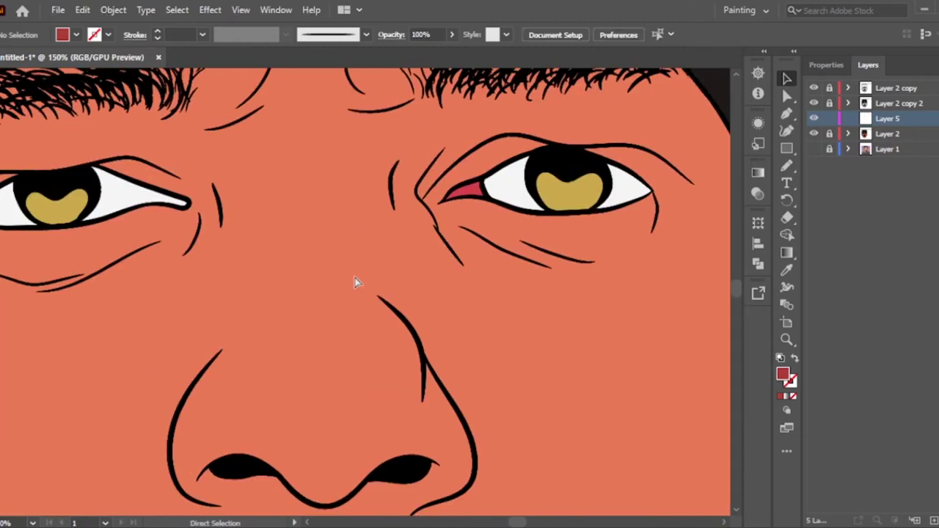
key(i)
click(356, 278)
click(813, 149)
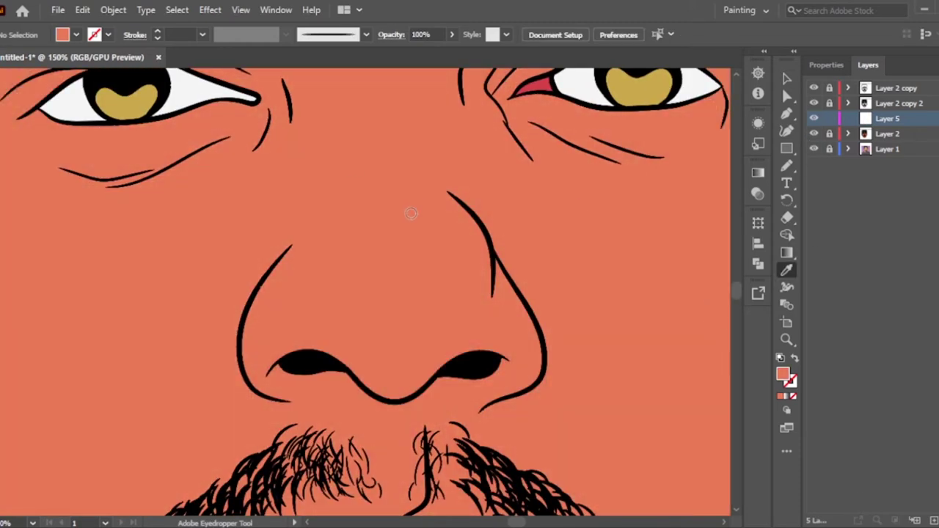
key(n)
drag(415, 314, 436, 340)
key(ctrl+z)
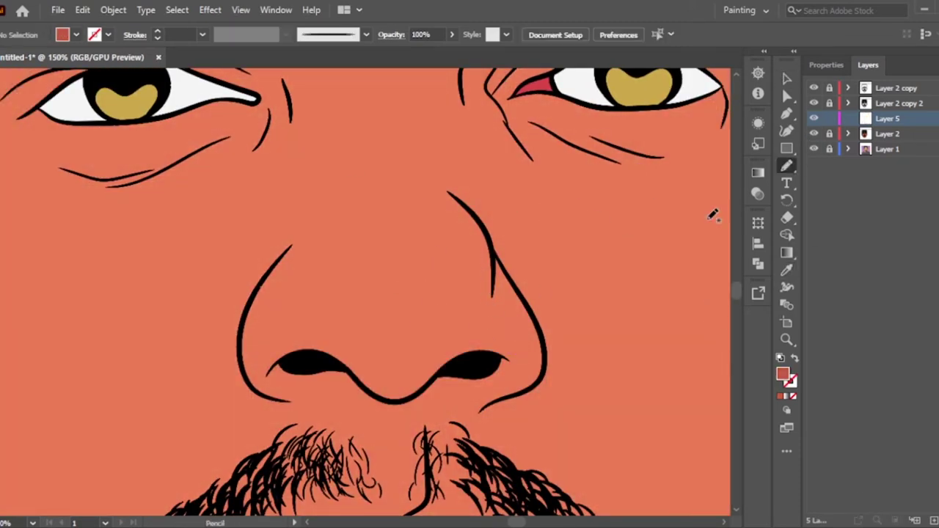
click(814, 134)
scroll(360, 396, up, 1)
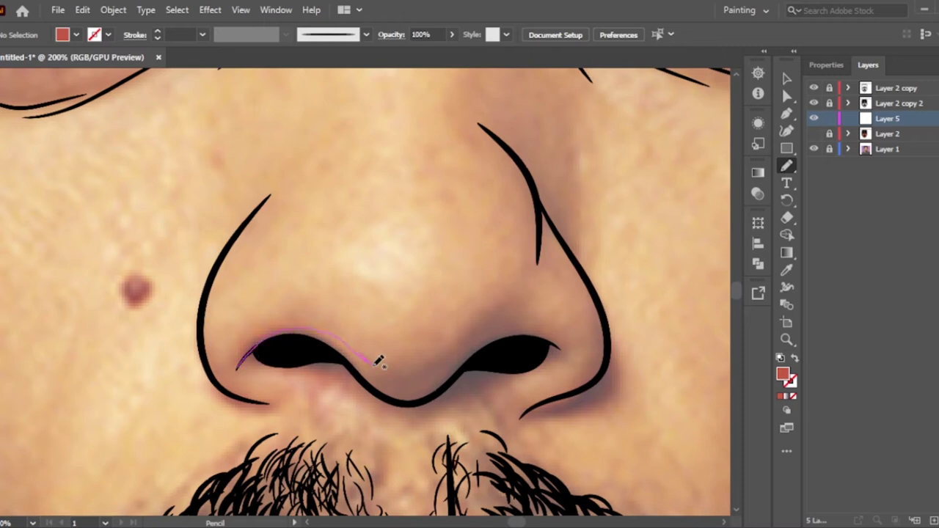
Draw a red shadow under the nostrils running up the nose's right side
drag(555, 346, 242, 367)
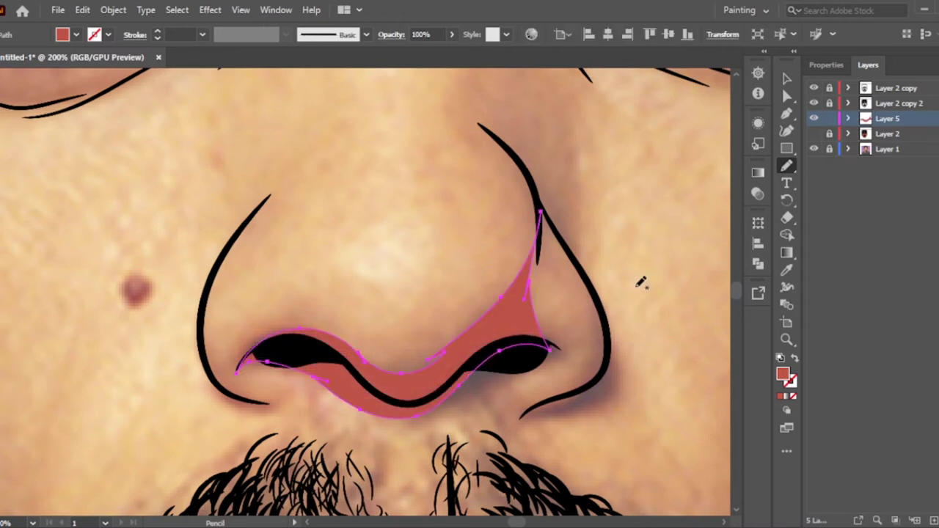
drag(539, 206, 545, 334)
drag(439, 346, 477, 312)
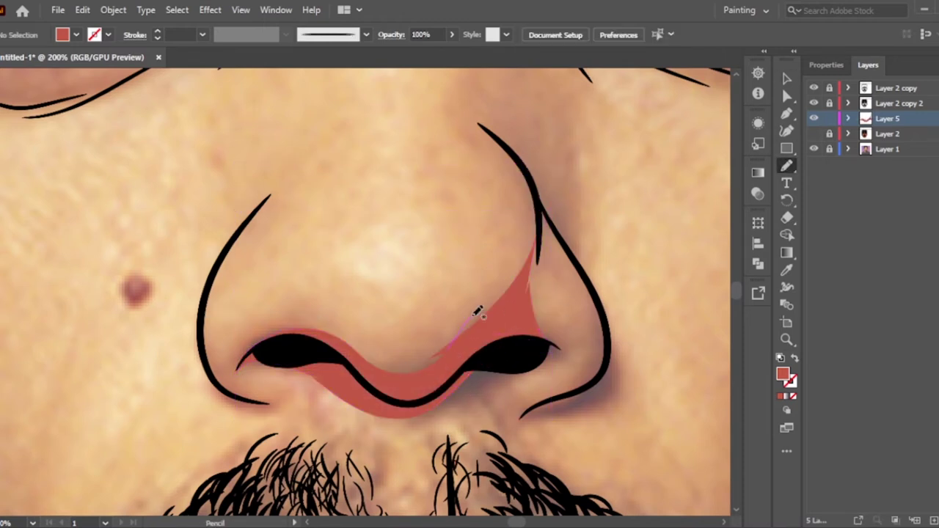
drag(511, 143, 563, 222)
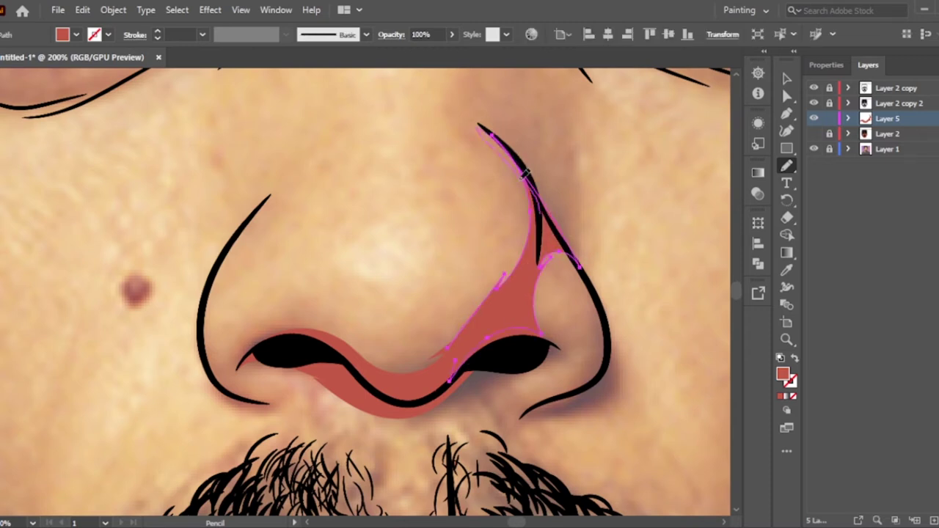
drag(525, 173, 475, 127)
drag(616, 385, 617, 388)
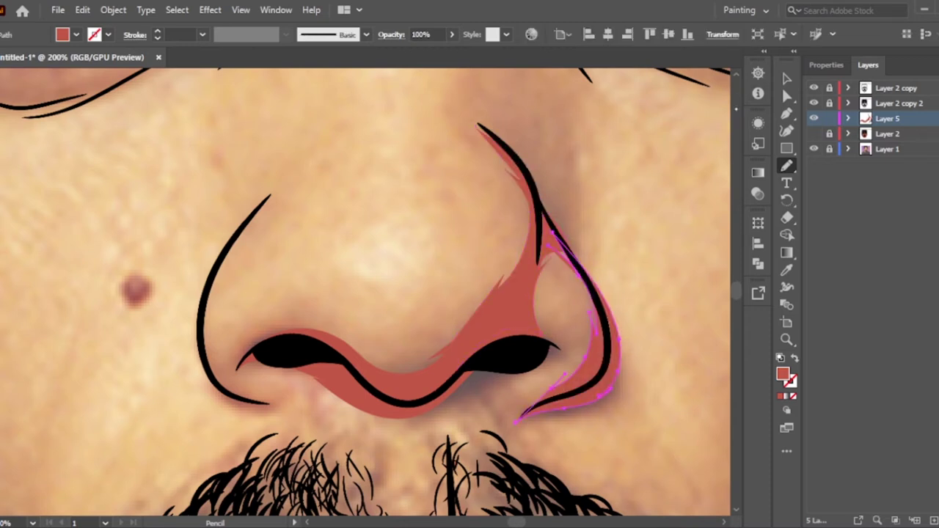
click(787, 78)
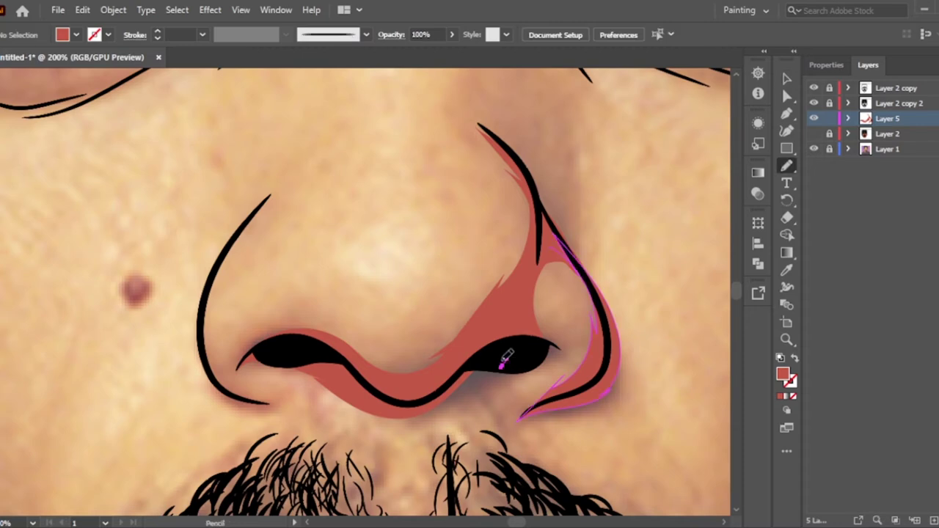
key(ctrl+0)
Draw a shadow along the nose bridge up toward the brow
click(812, 133)
click(813, 149)
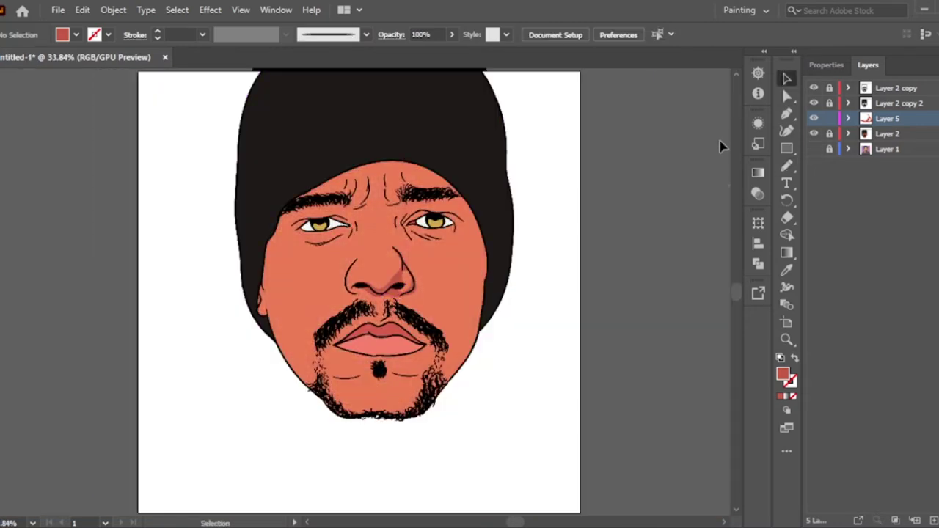
click(812, 133)
click(813, 149)
scroll(377, 272, up, 5)
scroll(528, 383, up, 2)
scroll(533, 387, up, 1)
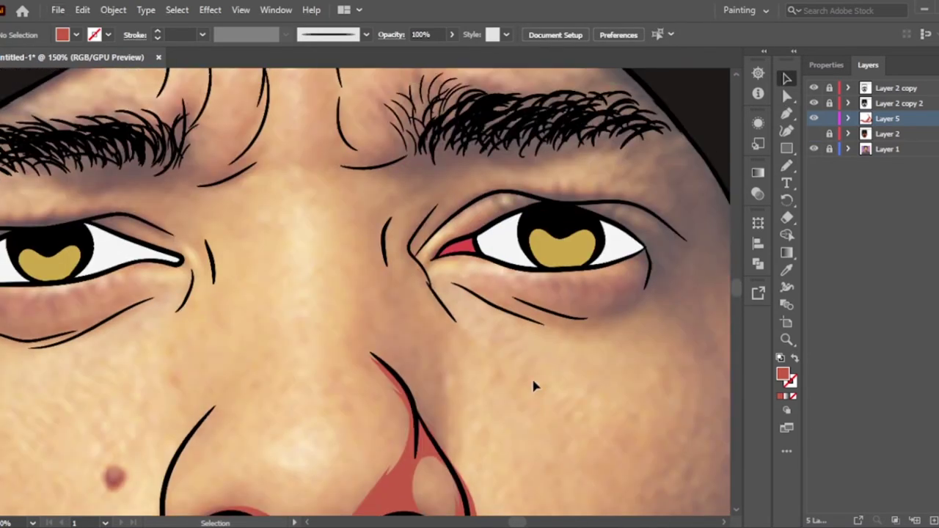
key(n)
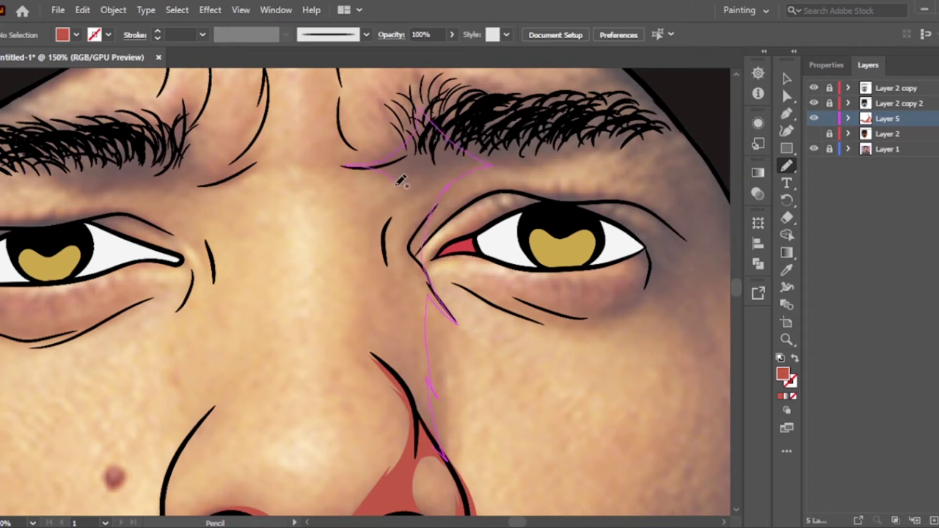
drag(391, 364, 378, 356)
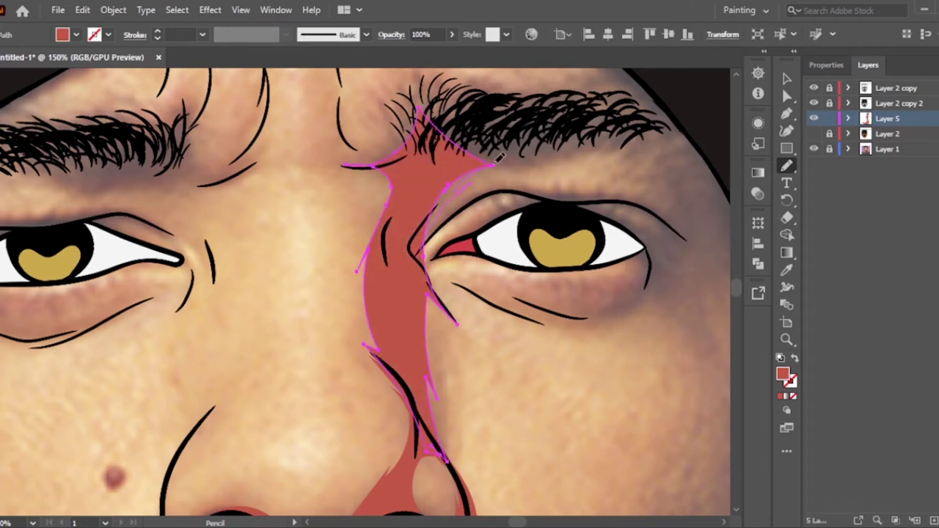
drag(377, 311, 392, 213)
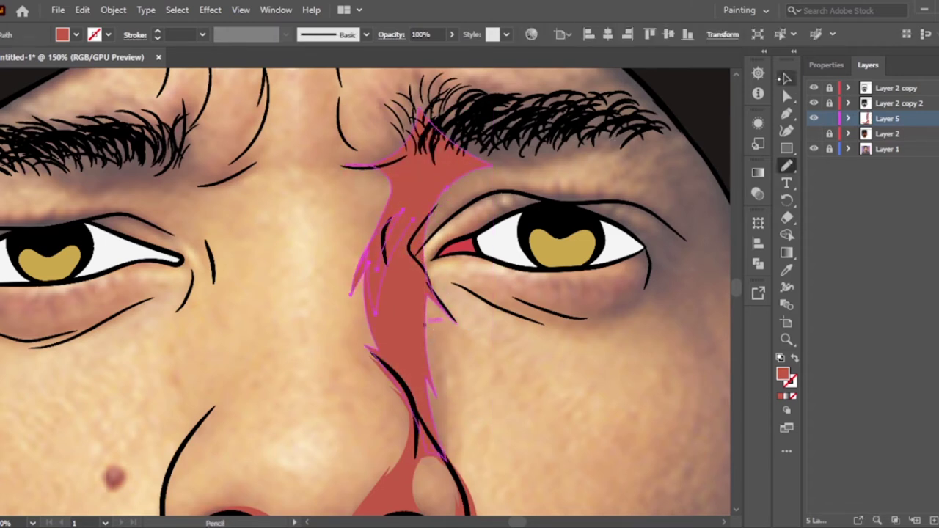
key(ctrl+shift+a)
Draw a closed shadow over the right eyebrow and temple
scroll(278, 258, up, 3)
scroll(277, 258, right, 3)
drag(328, 112, 327, 113)
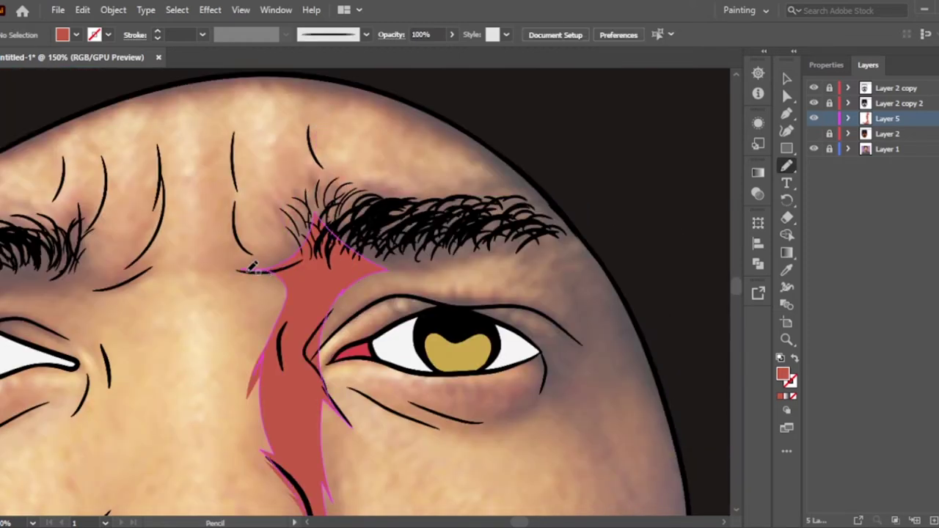
drag(315, 162, 587, 235)
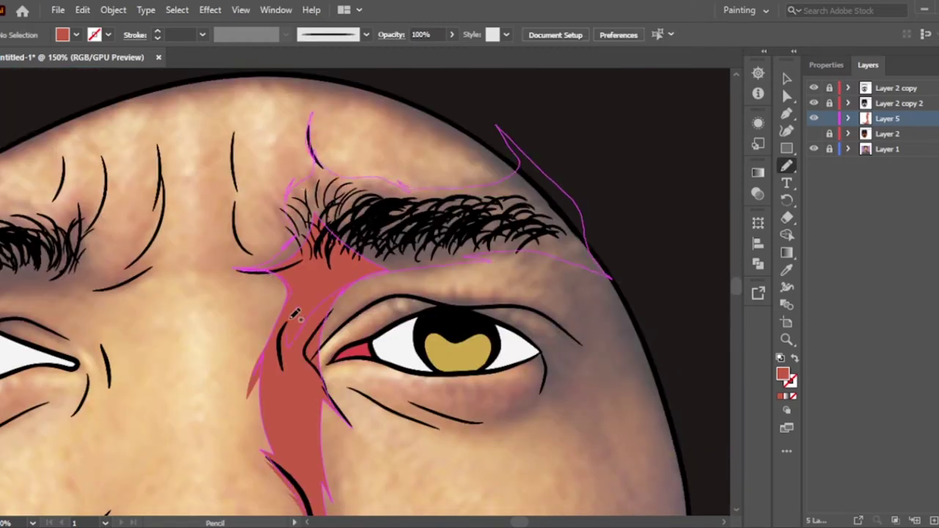
drag(296, 314, 295, 314)
key(v)
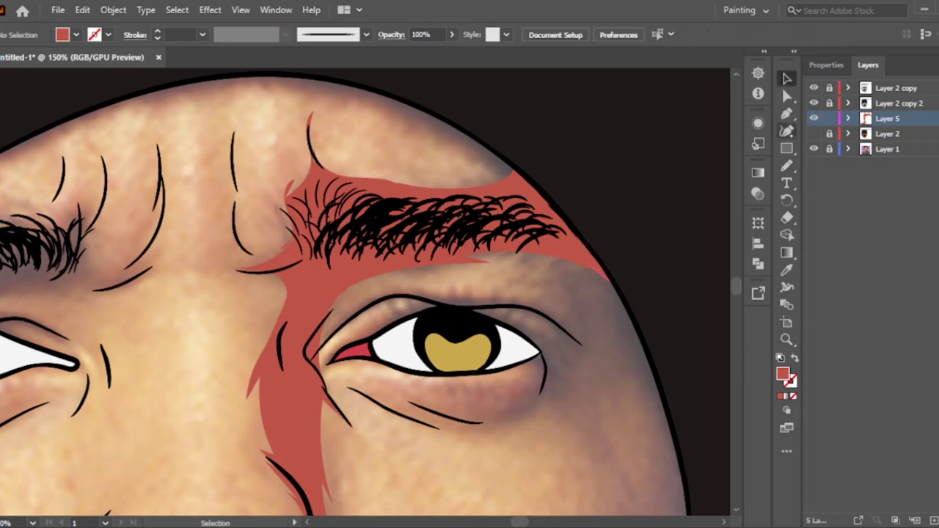
Draw a closed shadow around the right eye socket and show the skin layer
key(n)
drag(301, 157, 318, 109)
scroll(525, 298, down, 3)
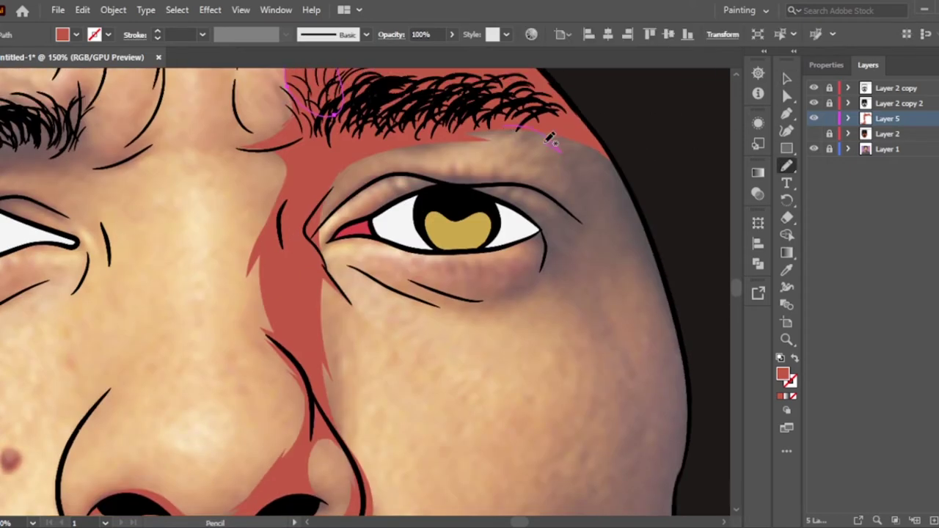
drag(598, 266, 595, 202)
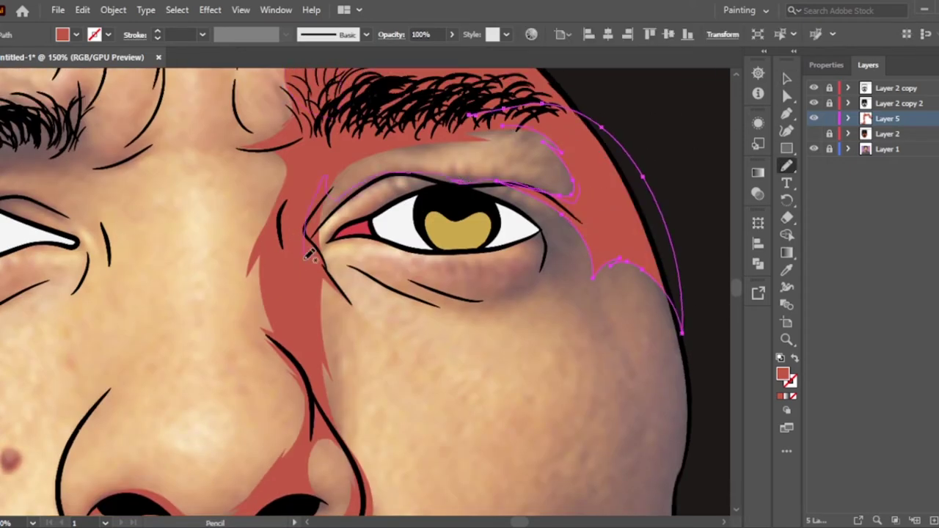
drag(525, 237, 528, 234)
ctrl+click(696, 147)
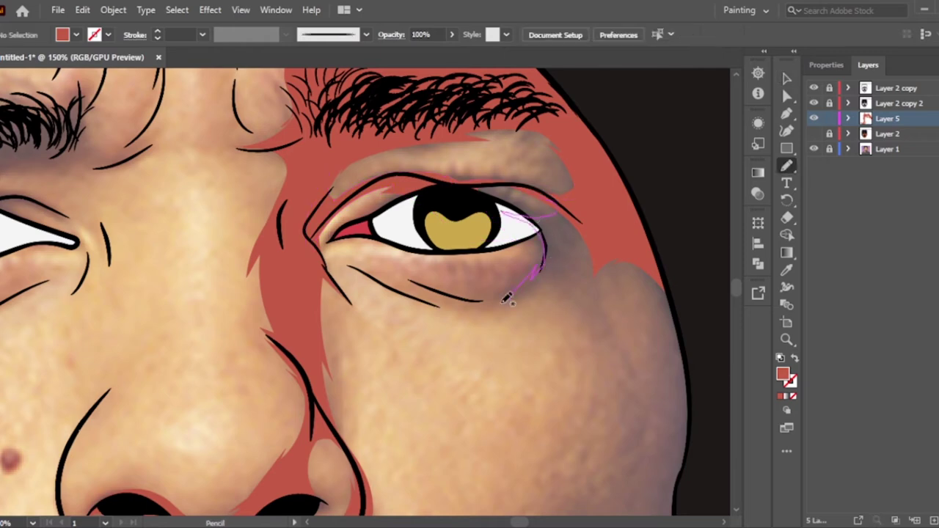
key(ctrl+0)
click(783, 81)
Toggle the reference and skin layers, then draw a small shadow at the right eye's inner corner
click(813, 133)
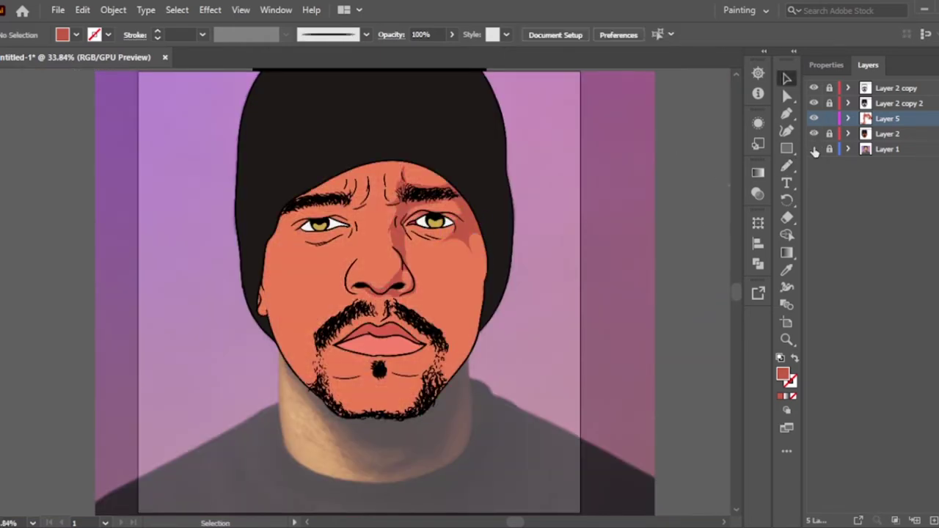
click(813, 148)
click(813, 149)
click(813, 134)
scroll(433, 220, up, 5)
key(n)
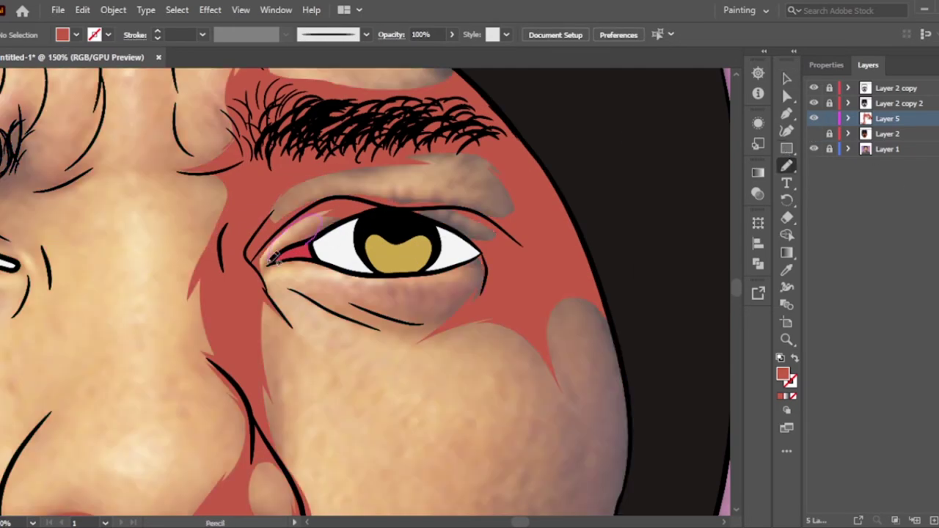
drag(267, 357, 264, 360)
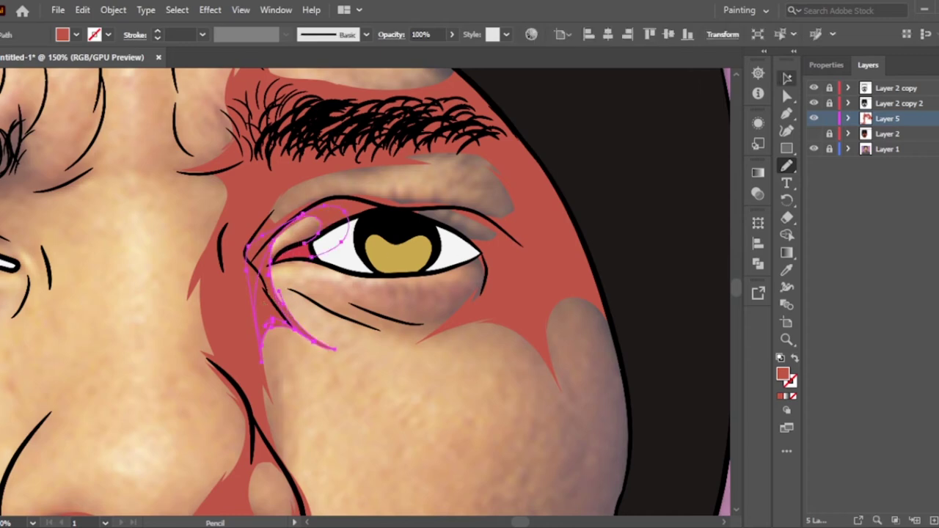
key(v)
Draw a red shadow beside the moustache and down the right cheek and jaw
scroll(450, 387, down, 5)
scroll(450, 387, up, 3)
scroll(401, 262, up, 2)
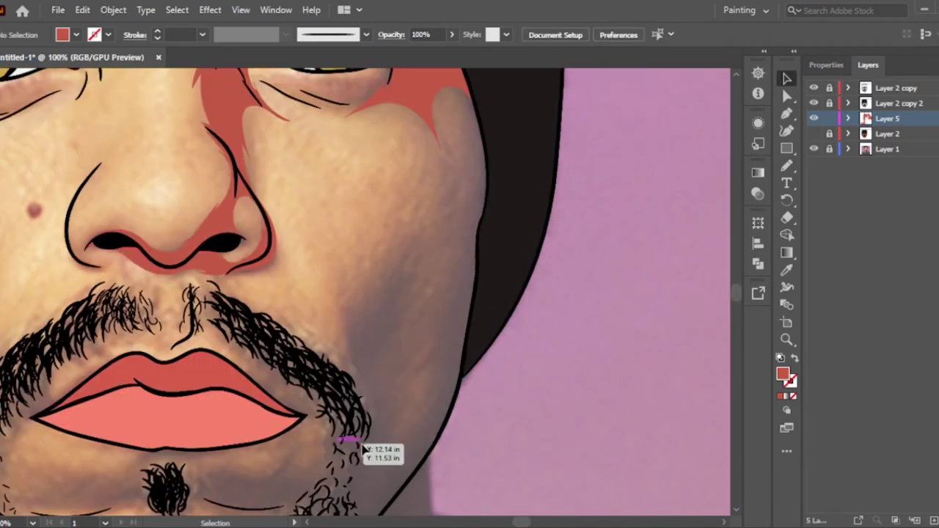
key(n)
drag(307, 356, 350, 343)
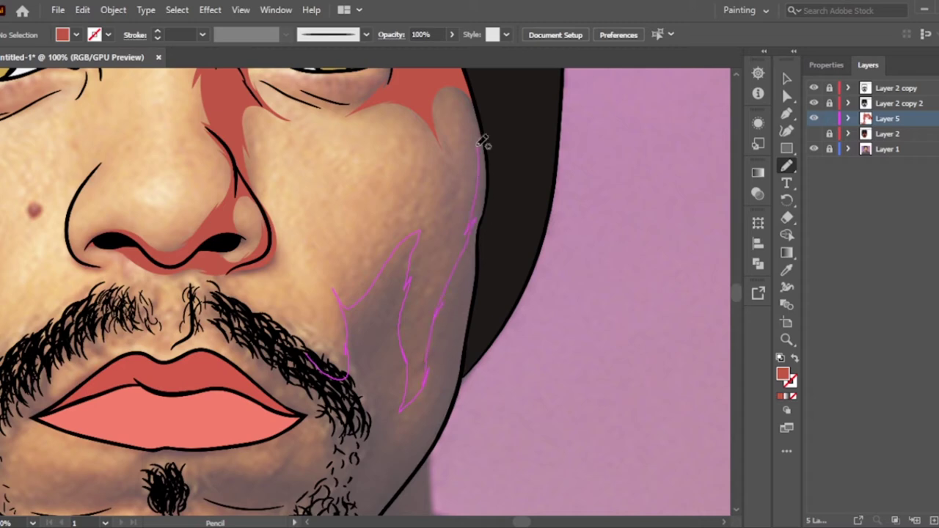
drag(440, 68, 474, 345)
click(785, 81)
Complete the red cheek shadow shape with further Pencil strokes
scroll(524, 362, down, 3)
click(524, 362)
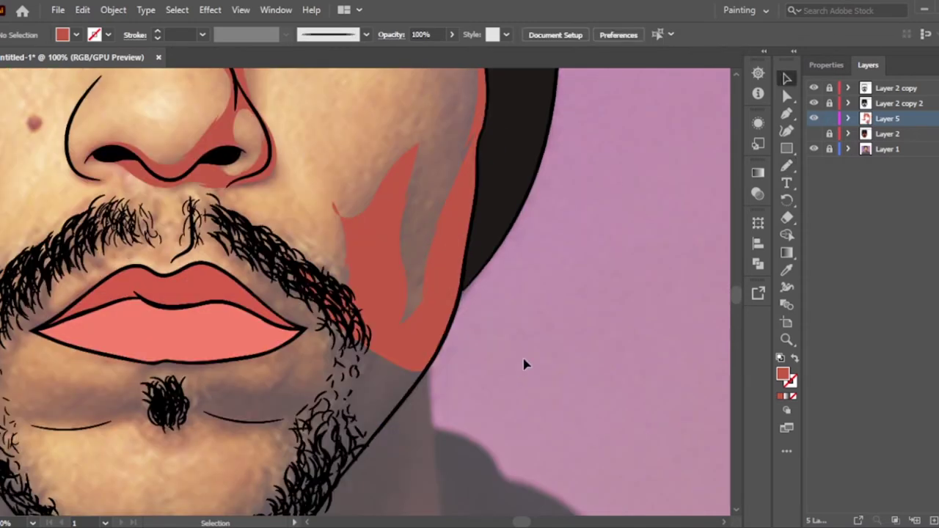
key(n)
drag(308, 277, 334, 217)
drag(385, 296, 389, 301)
key(v)
Draw a shadow along the beard and jaw, then fit the artboard and compare layers
key(n)
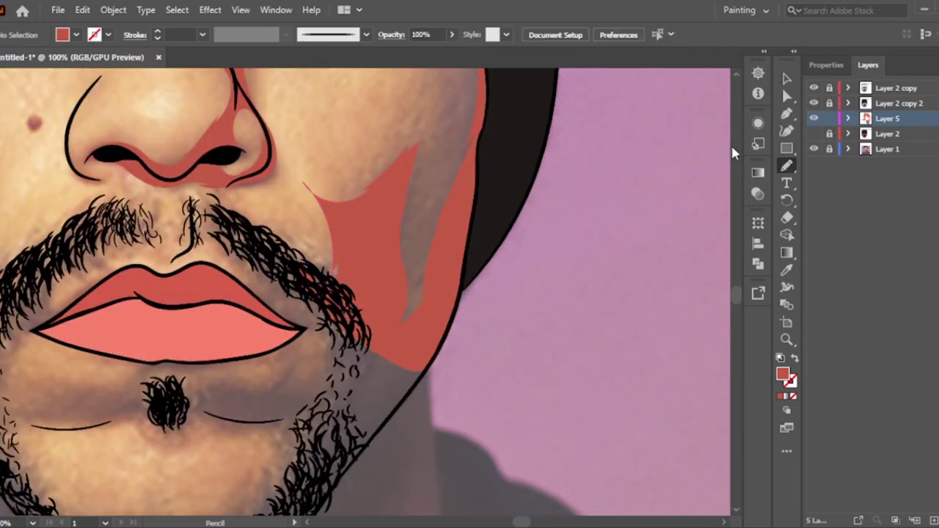
scroll(503, 276, up, 2)
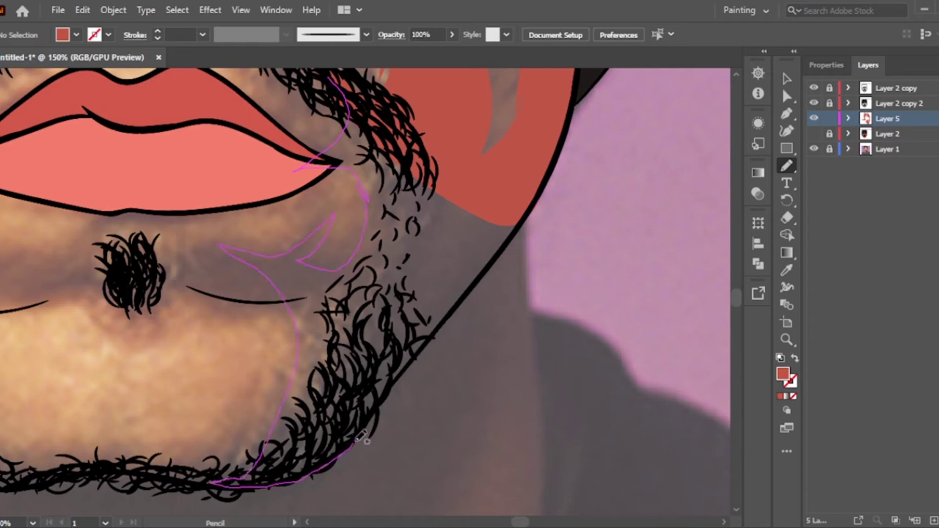
drag(299, 364, 352, 110)
key(v)
key(ctrl+0)
click(813, 149)
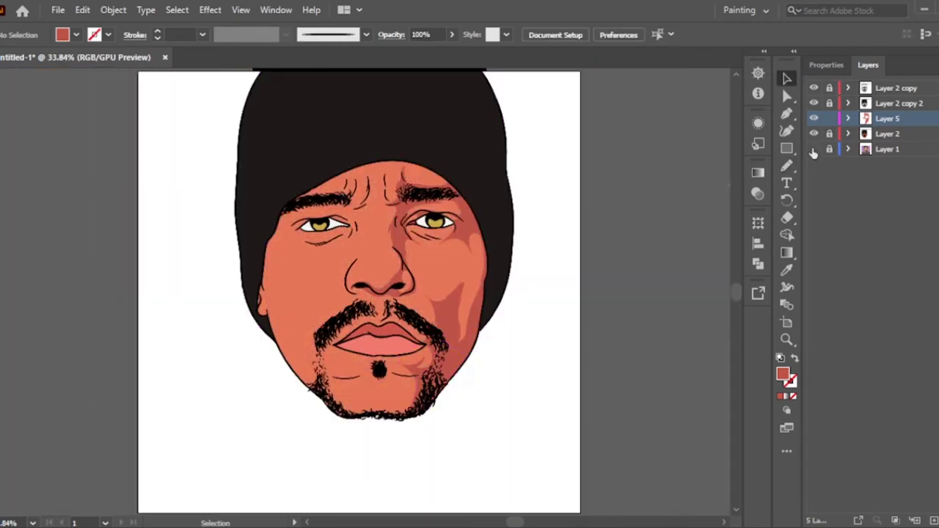
click(812, 148)
click(813, 118)
click(813, 118)
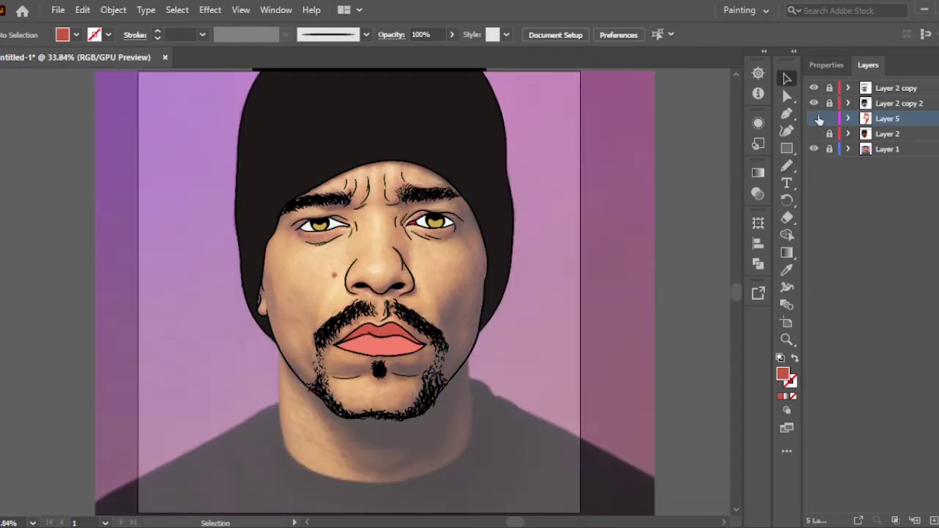
Draw closed red shadows around the goatee and below the lower lip
scroll(402, 387, up, 3)
key(n)
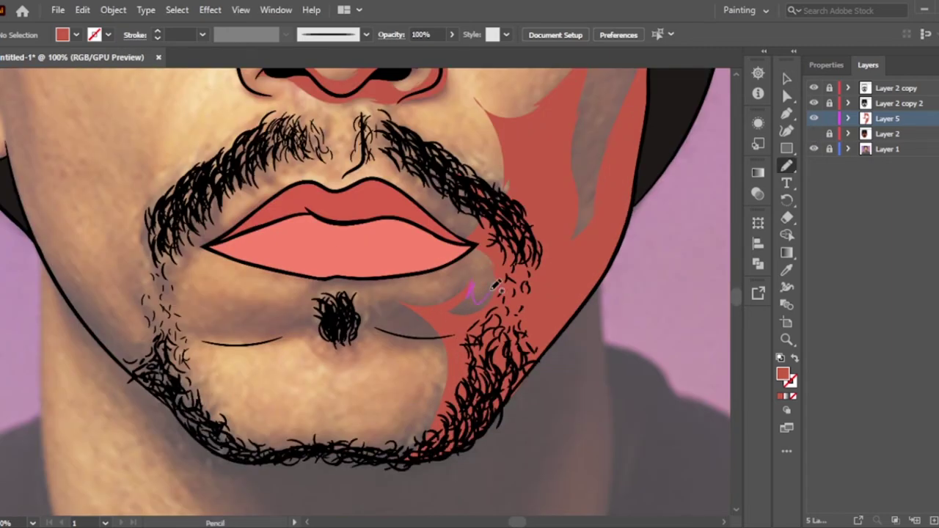
drag(357, 336, 352, 301)
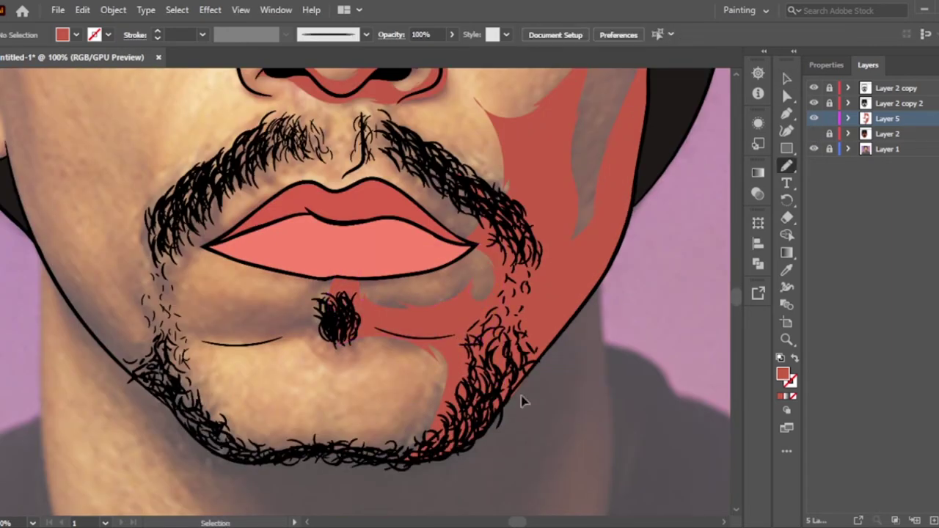
scroll(523, 398, up, 1)
mouse_move(357, 424)
mouse_down()
mouse_move(212, 454)
mouse_move(476, 449)
mouse_move(356, 444)
mouse_up()
scroll(484, 220, left, 3)
drag(543, 179, 484, 174)
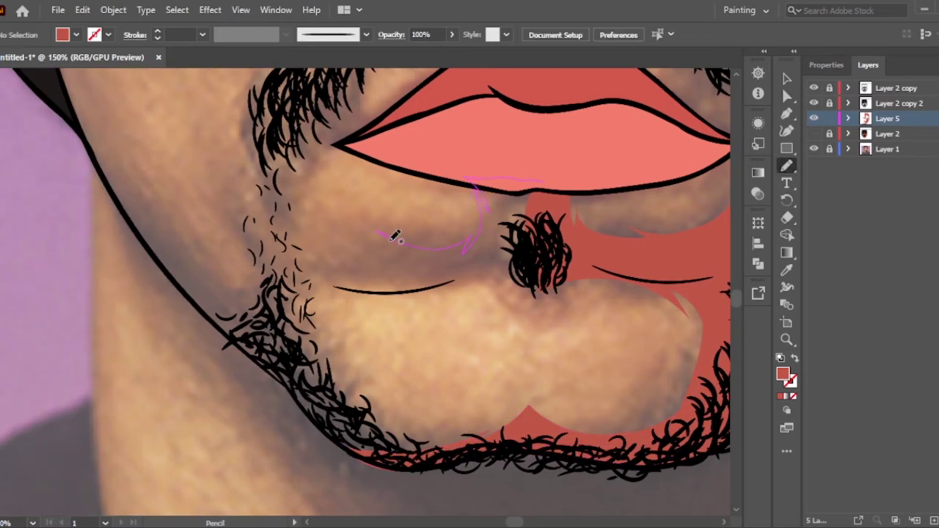
drag(506, 286, 513, 285)
Trace and fill a red shadow shape along the jaw
scroll(513, 286, down, 1)
scroll(513, 293, down, 1)
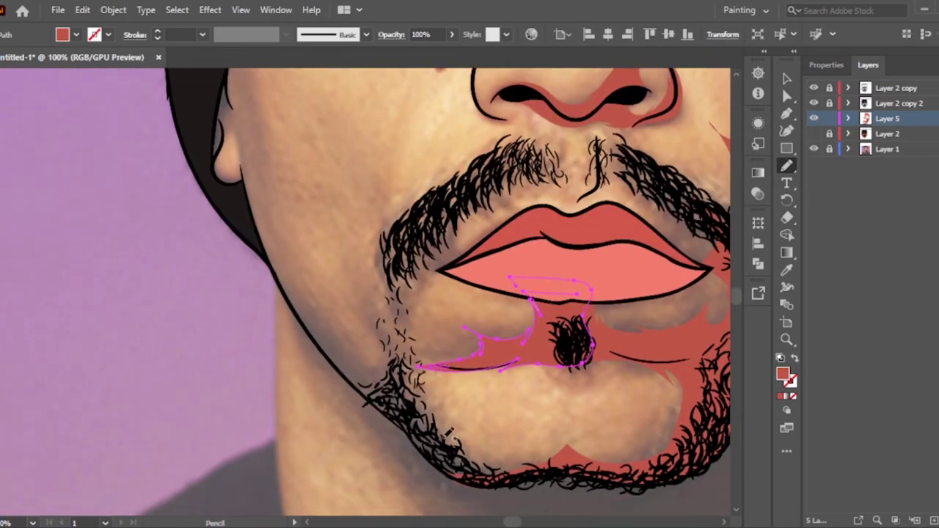
drag(429, 371, 424, 375)
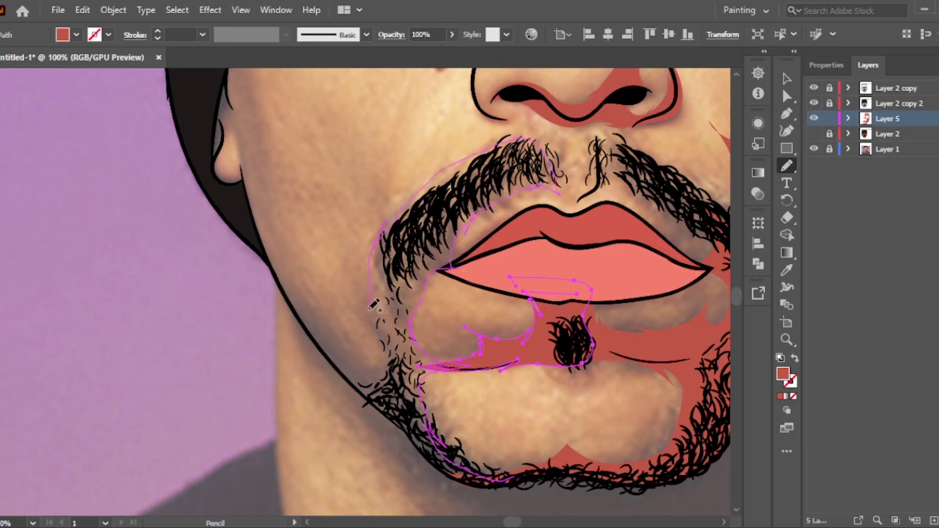
drag(406, 422, 411, 429)
Hide Layer 2 and draw a red shadow from beside the mustache up to the hairline
key(v)
key(ctrl+0)
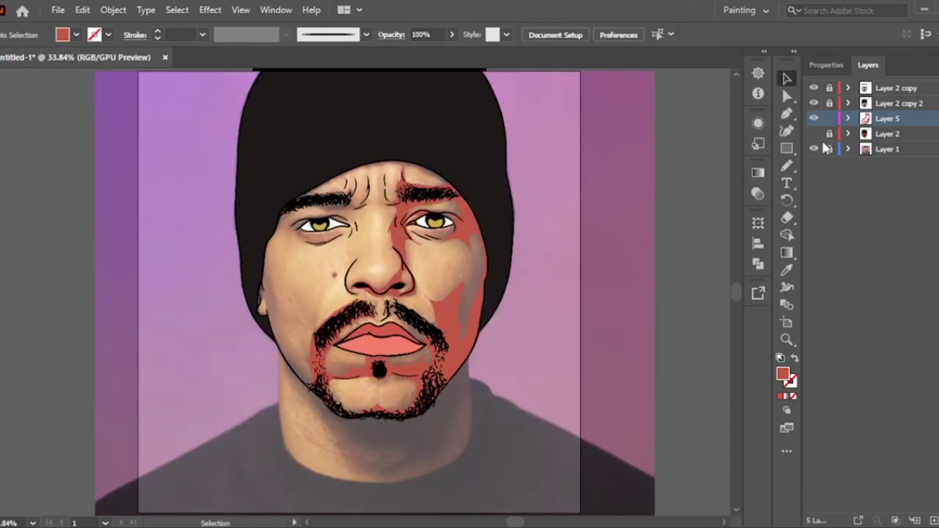
click(814, 149)
click(814, 149)
click(814, 134)
scroll(311, 341, up, 3)
key(n)
drag(347, 200, 314, 359)
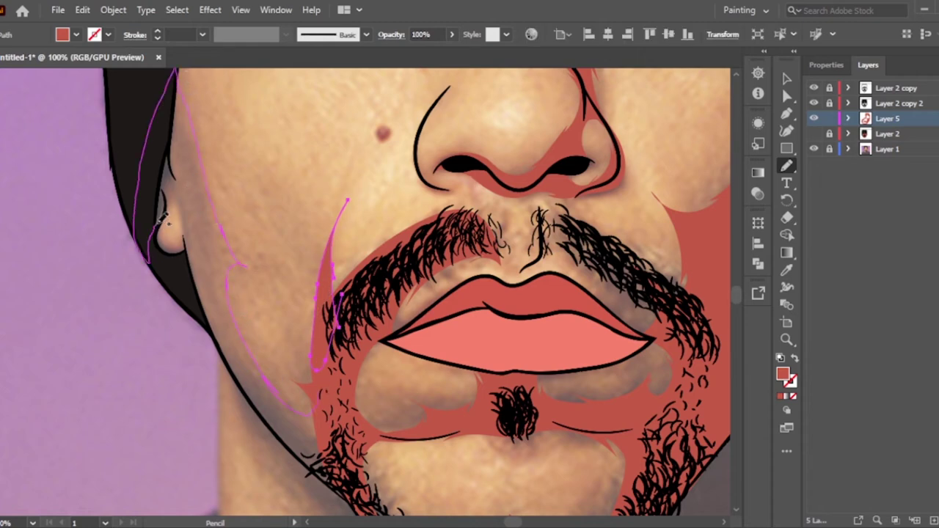
drag(222, 218, 268, 389)
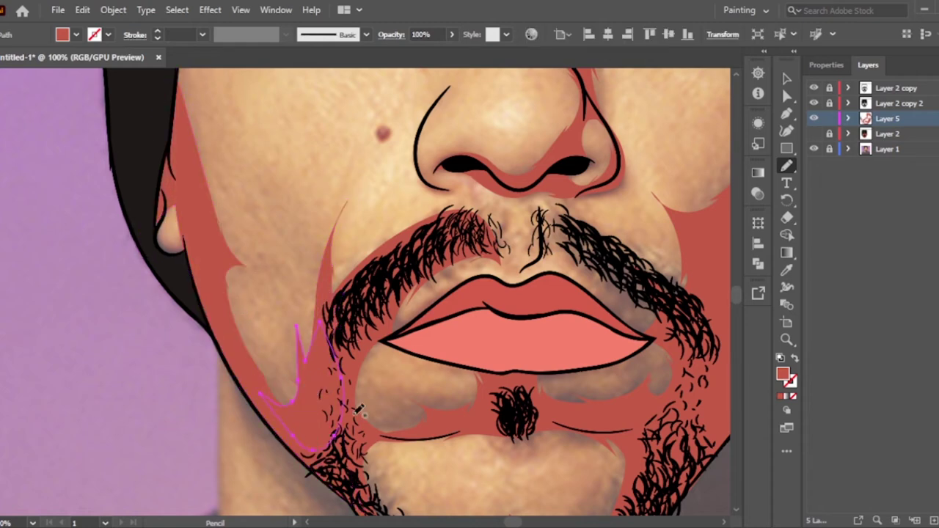
key(ctrl+0)
Draw red shadows along the hairline, temple, around the eyebrow and the eye
scroll(286, 440, up, 3)
drag(277, 279, 245, 410)
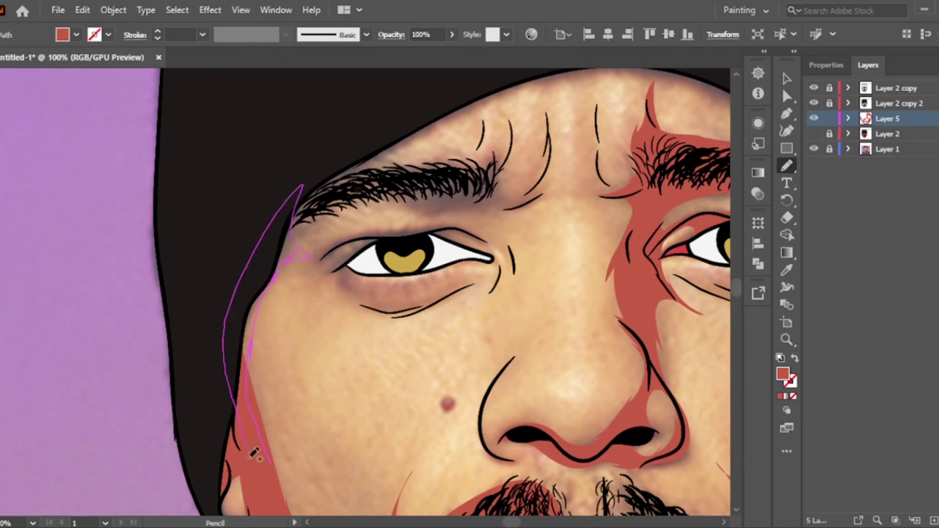
scroll(469, 513, up, 1)
scroll(378, 167, up, 5)
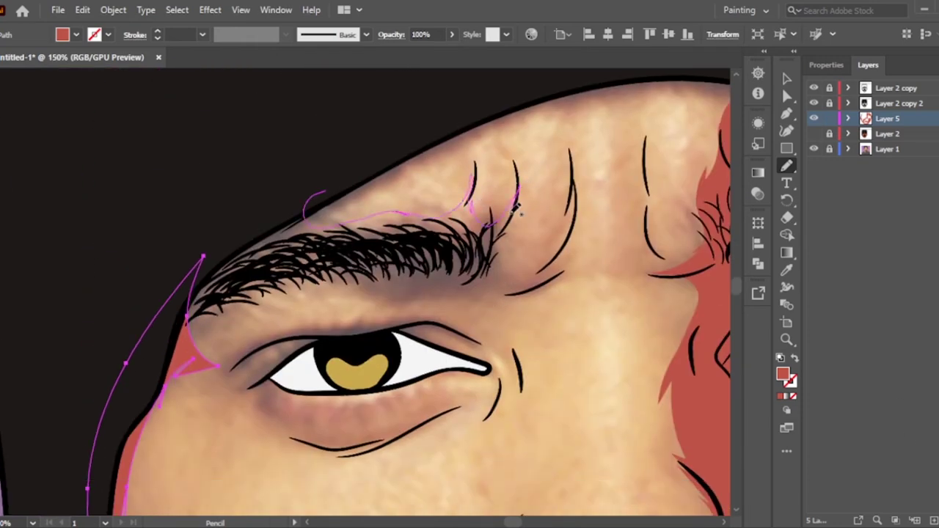
drag(226, 313, 228, 317)
ctrl+click(249, 333)
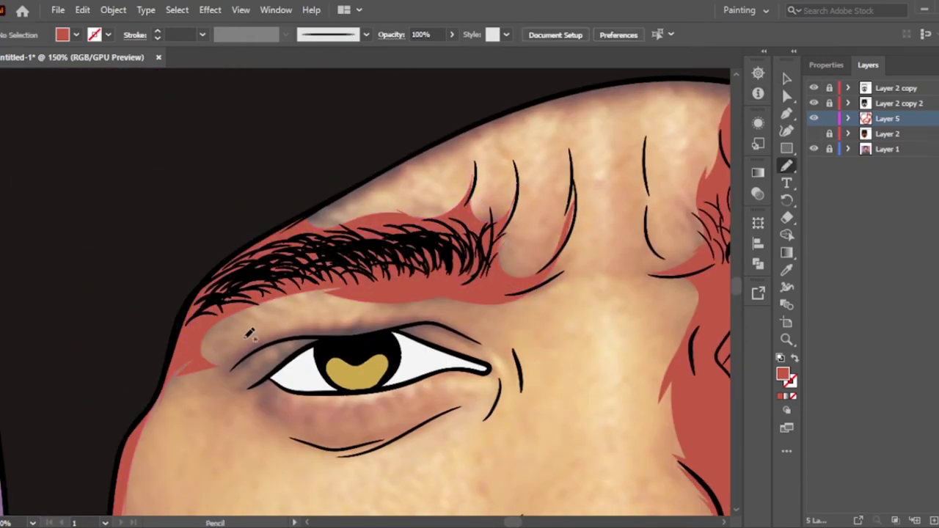
drag(257, 412, 183, 308)
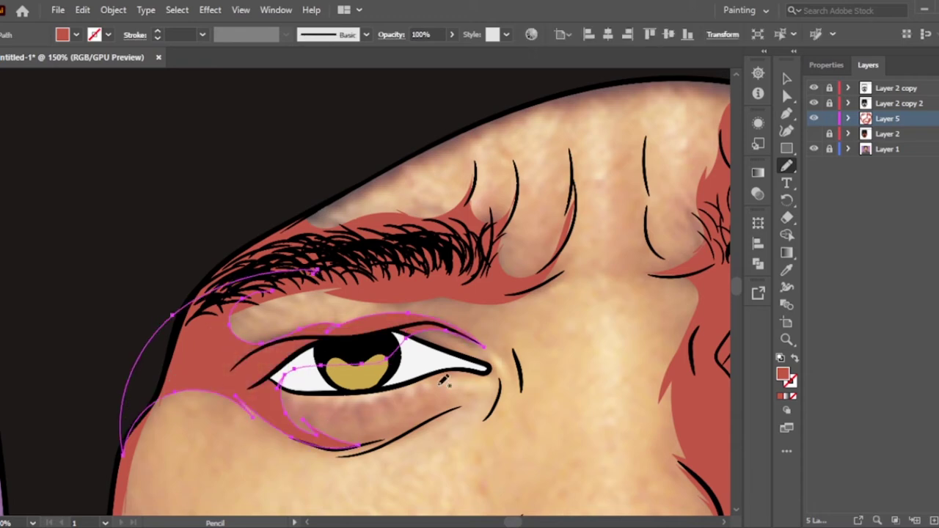
Add red shadow shapes across the forehead, then fit the artboard and restore layer visibility
scroll(471, 471, right, 3)
scroll(472, 472, up, 2)
mouse_move(34, 269)
mouse_down()
mouse_move(308, 190)
mouse_move(214, 151)
mouse_up()
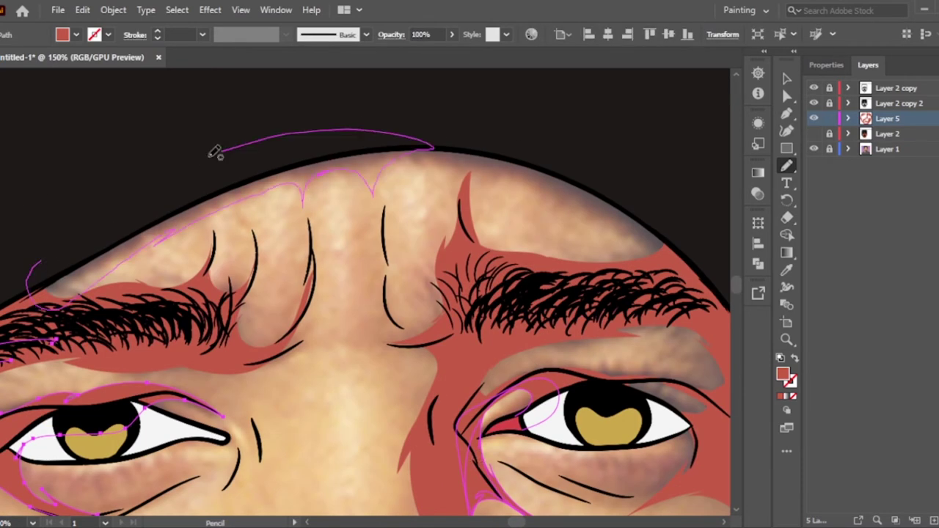
drag(704, 272, 83, 216)
key(ctrl+0)
click(786, 79)
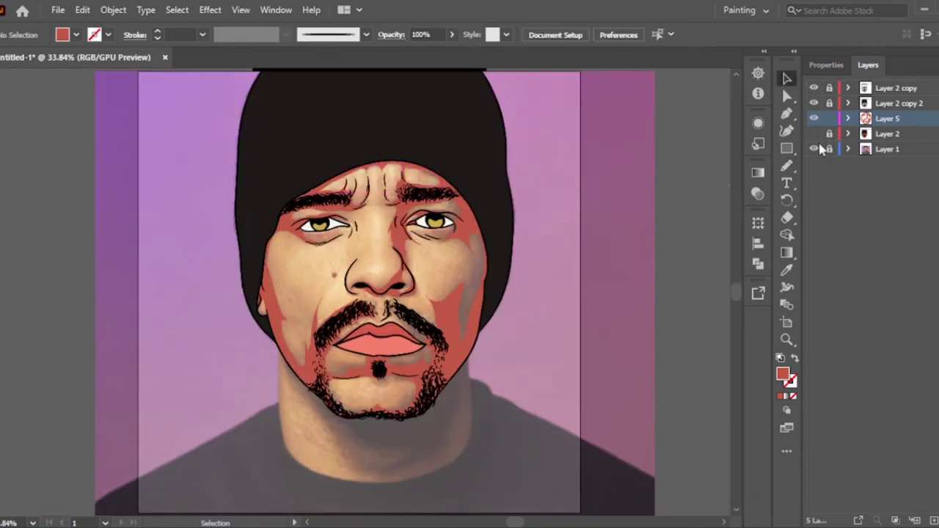
drag(813, 134, 813, 149)
Add a new layer for darker accents and trace a dark accent along the nostril
click(813, 149)
key(ctrl+l)
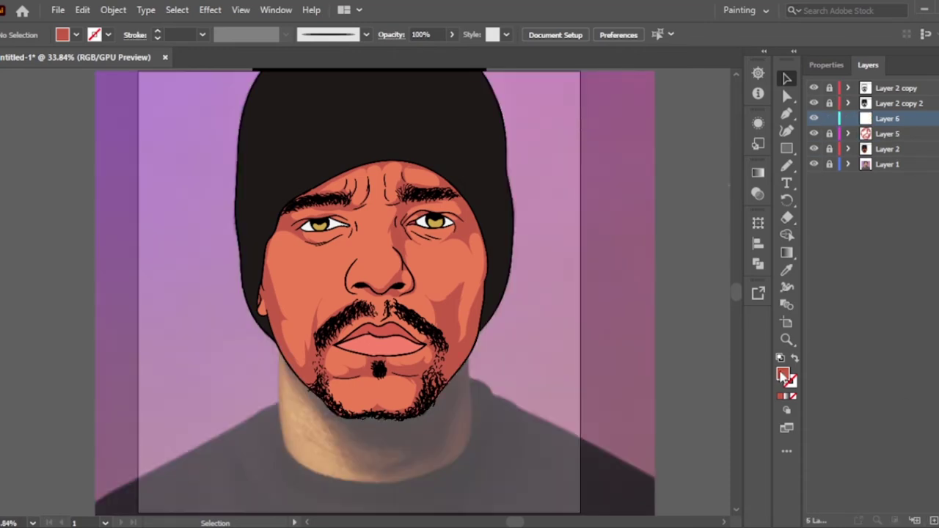
key(n)
scroll(524, 205, up, 5)
drag(396, 240, 408, 283)
key(ctrl+z)
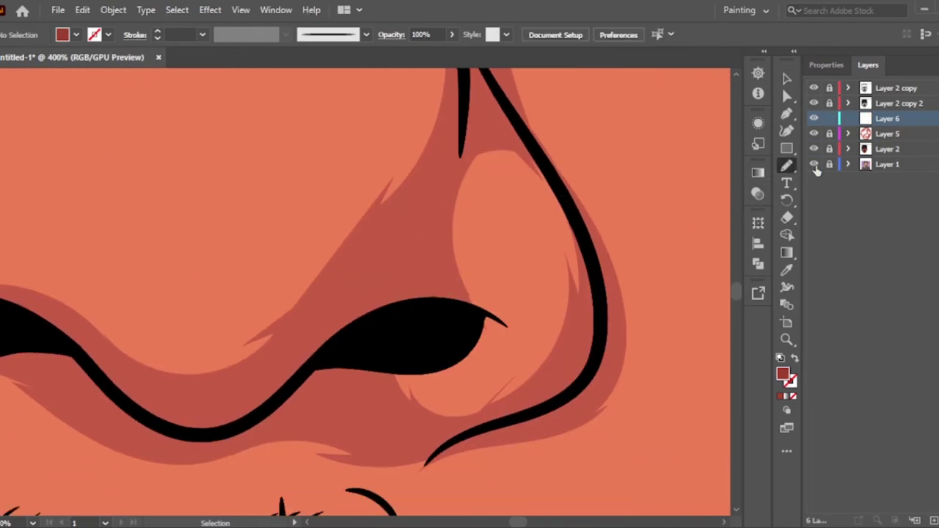
scroll(680, 235, down, 2)
drag(434, 396, 467, 365)
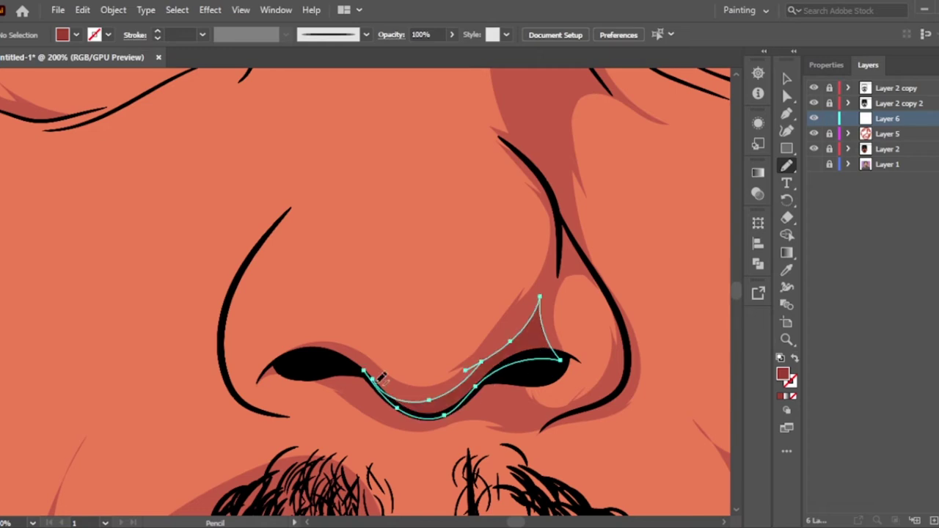
click(786, 78)
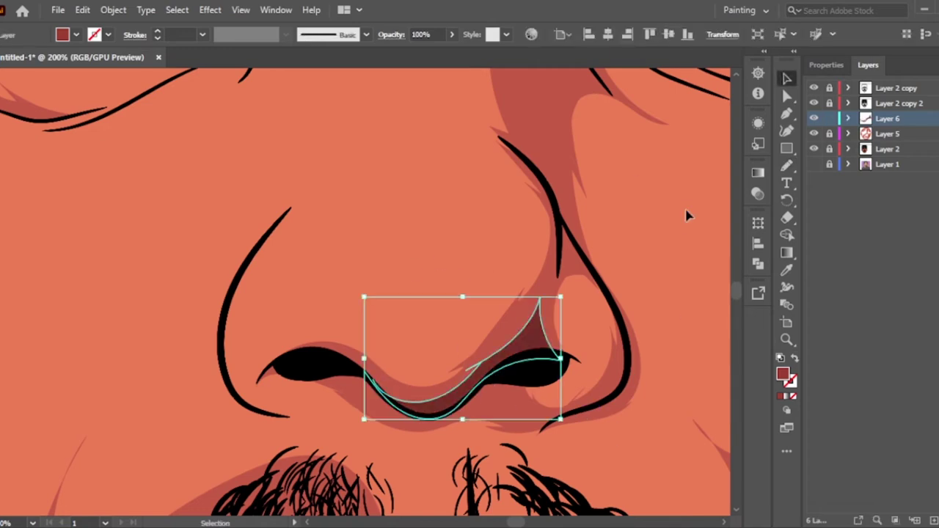
Draw dark accents along the nose wing and under the nostril
scroll(486, 289, down, 5)
scroll(486, 290, up, 6)
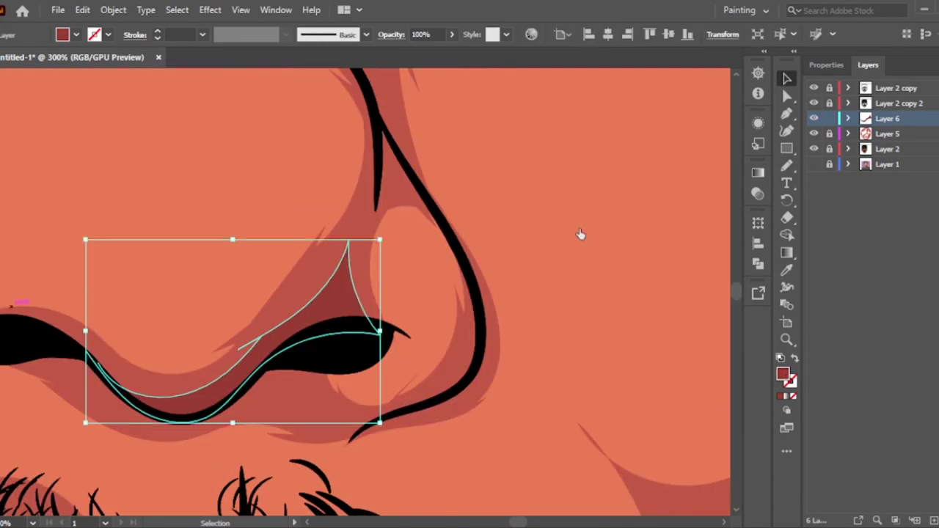
scroll(606, 241, down, 5)
scroll(605, 241, up, 7)
scroll(695, 265, down, 2)
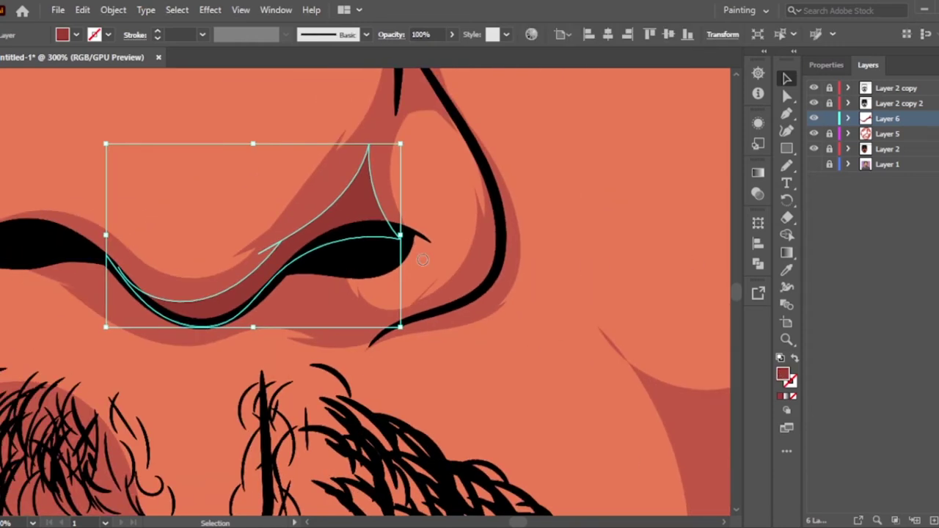
click(589, 212)
scroll(589, 212, up, 2)
key(n)
drag(382, 400, 484, 241)
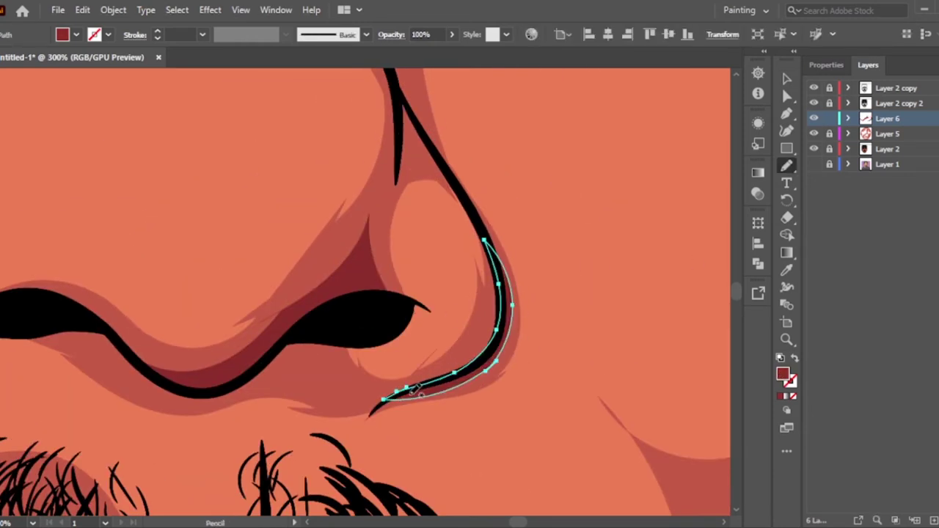
mouse_move(261, 370)
mouse_down()
mouse_move(341, 393)
mouse_move(415, 390)
mouse_up()
key(v)
key(ctrl+0)
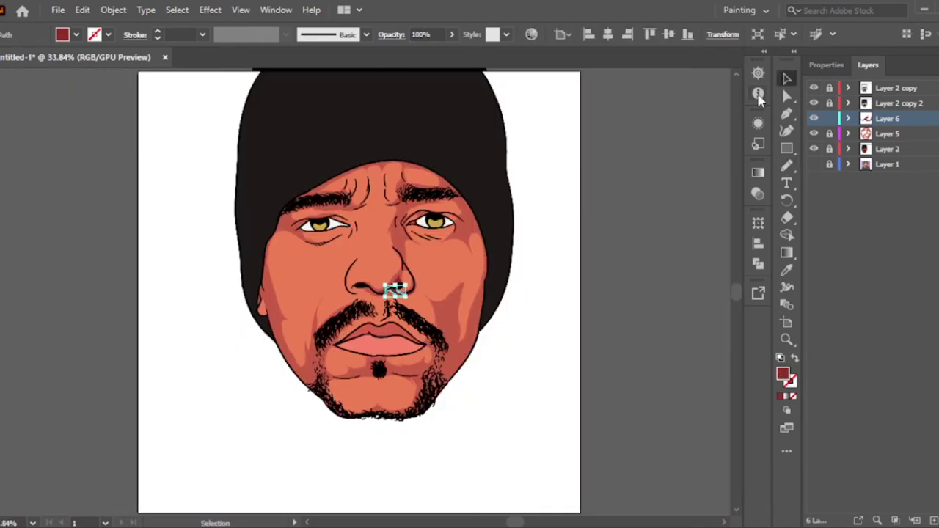
Draw a closed nostril accent and a dark accent from beside the eye down the cheek
scroll(419, 264, up, 10)
key(n)
mouse_move(324, 188)
mouse_down()
mouse_move(347, 336)
mouse_move(413, 335)
mouse_up()
scroll(413, 335, down, 2)
scroll(419, 337, up, 3)
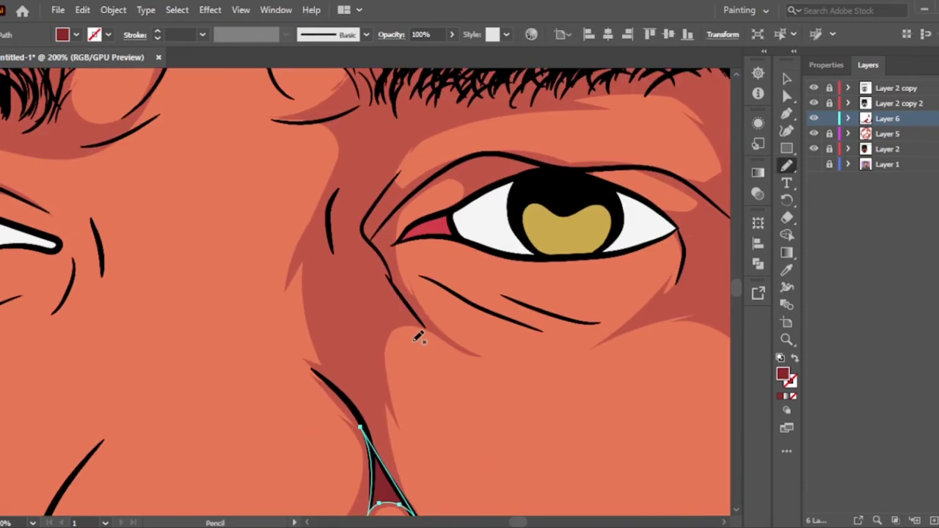
ctrl+click(597, 330)
mouse_move(315, 368)
mouse_down()
mouse_move(322, 124)
mouse_move(389, 162)
mouse_up()
drag(387, 253, 376, 469)
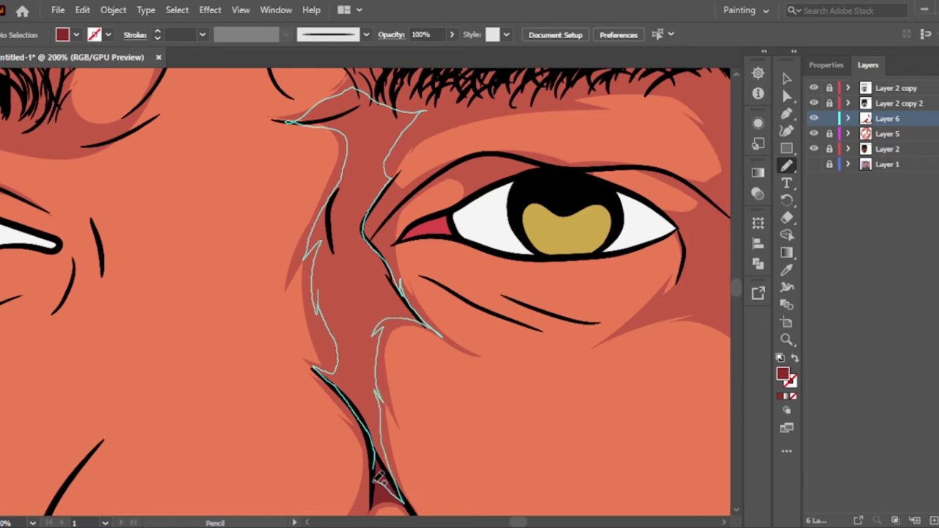
key(ctrl+0)
key(v)
Trace a dark accent around the eye and its outer corner
alt+scroll(425, 191, up, 5)
scroll(438, 274, down, 2)
key(n)
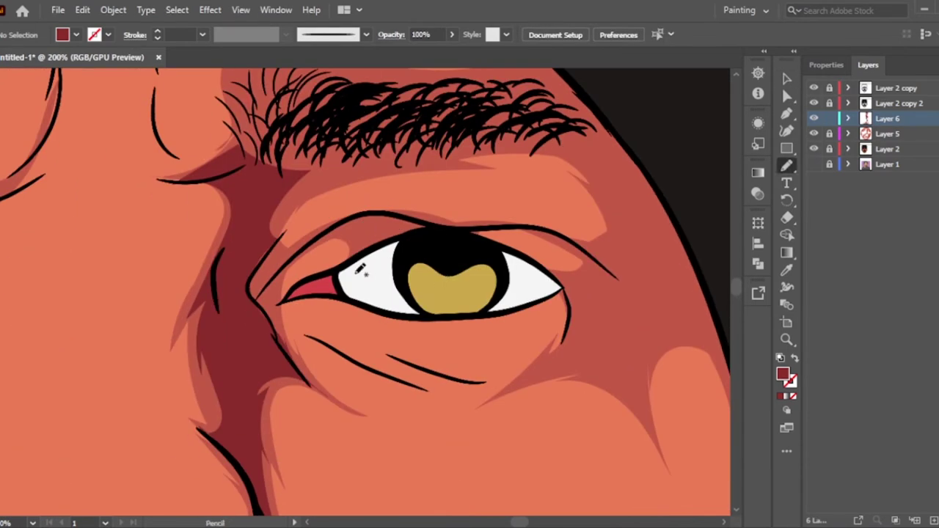
mouse_move(360, 269)
mouse_down()
mouse_move(279, 278)
mouse_move(282, 311)
mouse_move(293, 258)
mouse_up()
drag(543, 232, 592, 352)
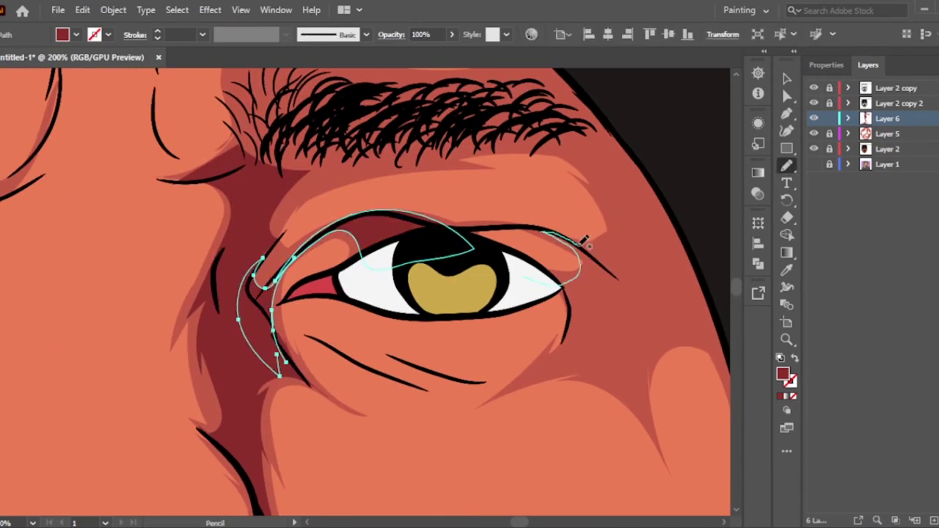
drag(560, 290, 561, 294)
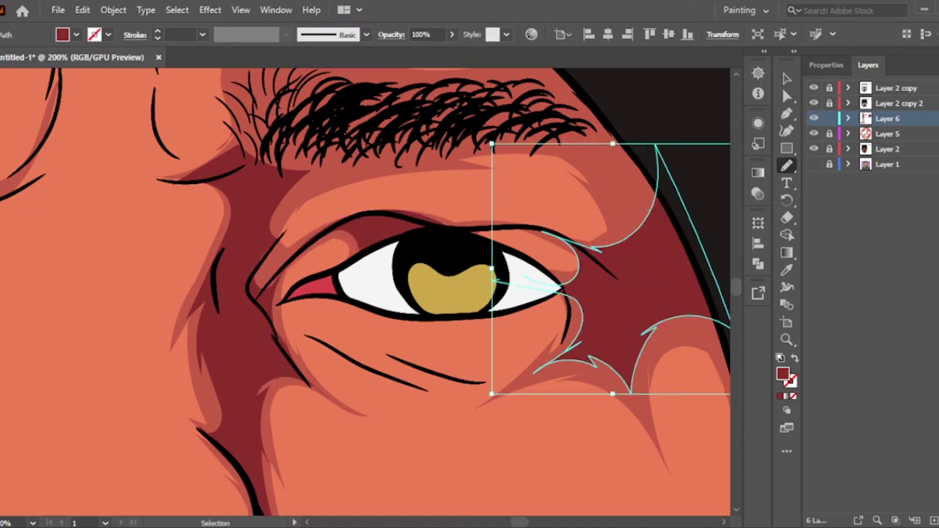
scroll(593, 289, up, 5)
mouse_move(531, 350)
mouse_down()
mouse_move(638, 381)
mouse_move(531, 350)
mouse_up()
Draw dark accents under, over and near the eyebrow
mouse_move(261, 359)
mouse_down()
mouse_move(344, 374)
mouse_move(220, 378)
mouse_up()
mouse_move(429, 171)
mouse_down()
mouse_move(477, 264)
mouse_move(579, 301)
mouse_up()
drag(218, 120, 477, 220)
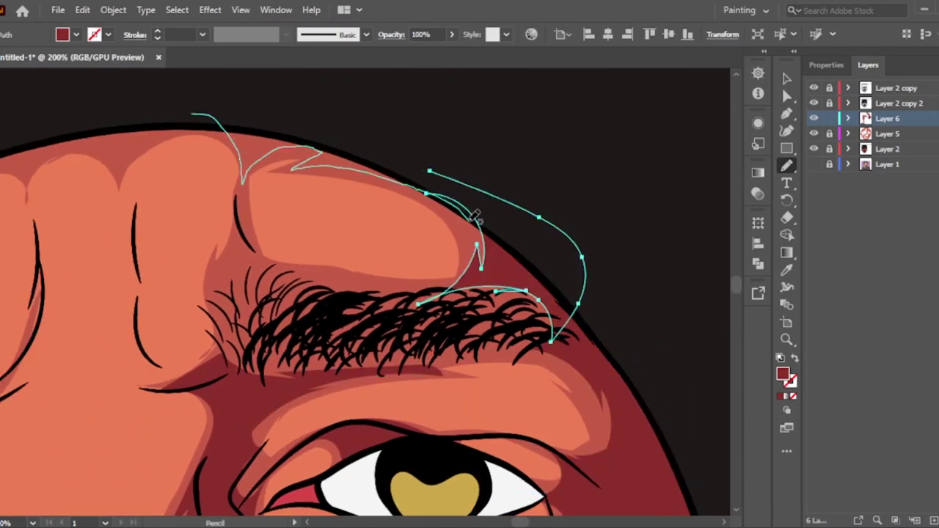
key(ctrl+0)
key(v)
key(ctrl+shift+a)
scroll(409, 176, up, 5)
Draw accents along the head outline and up the left brow edge
key(n)
drag(360, 183, 382, 177)
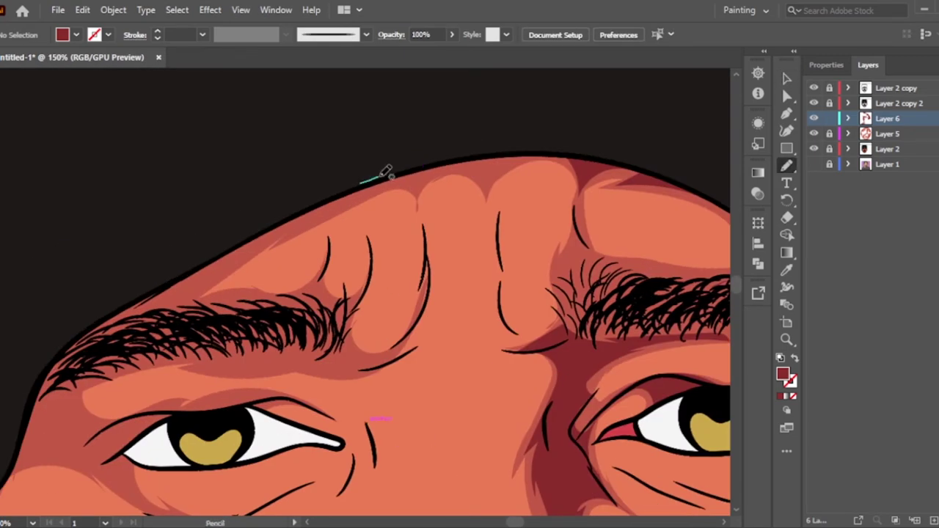
drag(492, 184, 576, 164)
mouse_move(67, 346)
mouse_down()
mouse_move(419, 168)
mouse_move(297, 308)
mouse_up()
scroll(177, 306, down, 5)
scroll(178, 307, left, 3)
Draw a dark accent along the brow crease and fit the face in view
key(v)
scroll(478, 268, up, 5)
key(n)
scroll(478, 268, right, 2)
mouse_move(461, 235)
mouse_down()
mouse_move(429, 295)
mouse_move(346, 325)
mouse_up()
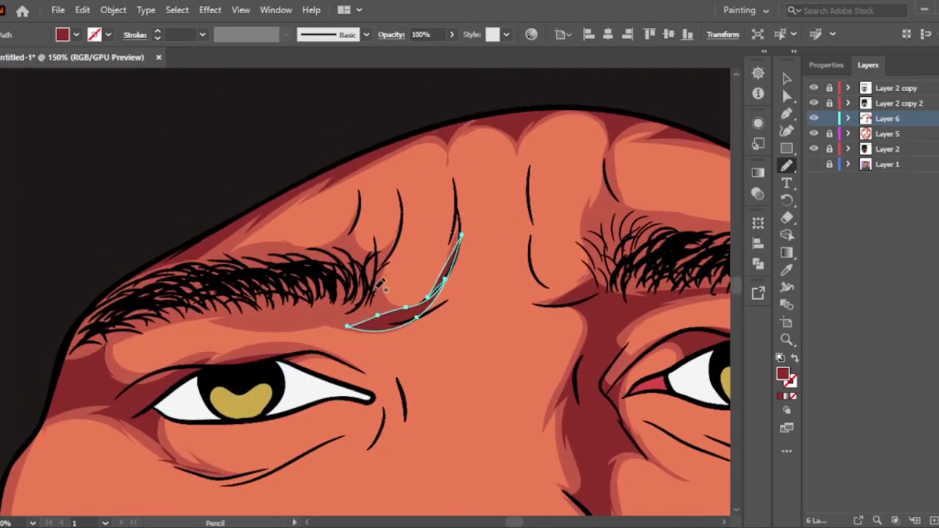
drag(300, 261, 297, 264)
key(ctrl+0)
Pencil dark red-brown accents along the cheek and jaw, then deselect
key(v)
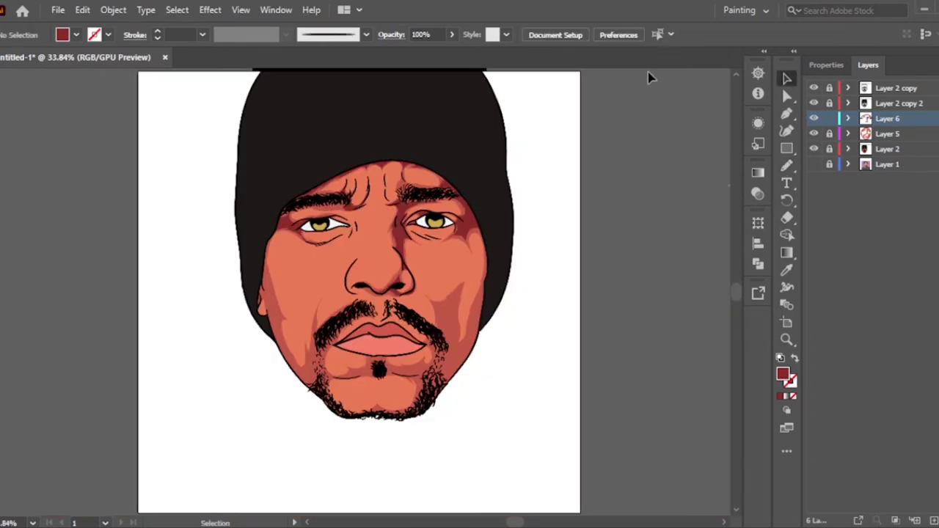
key(ctrl+1)
key(n)
mouse_move(267, 400)
mouse_down()
mouse_move(341, 278)
mouse_move(379, 430)
mouse_move(335, 440)
mouse_up()
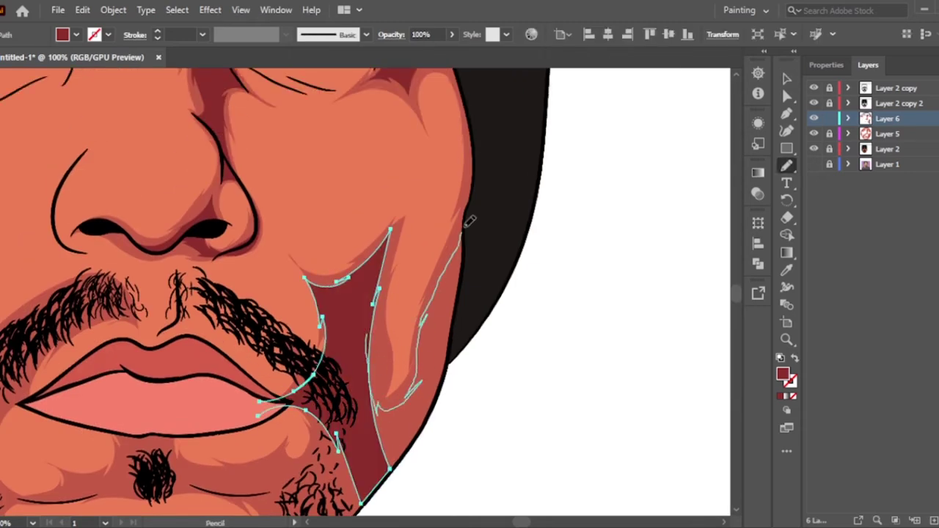
drag(367, 335, 415, 440)
key(v)
scroll(568, 363, up, 1)
click(572, 257)
Draw a dark shadow shape down the right jaw edge and deselect it
key(n)
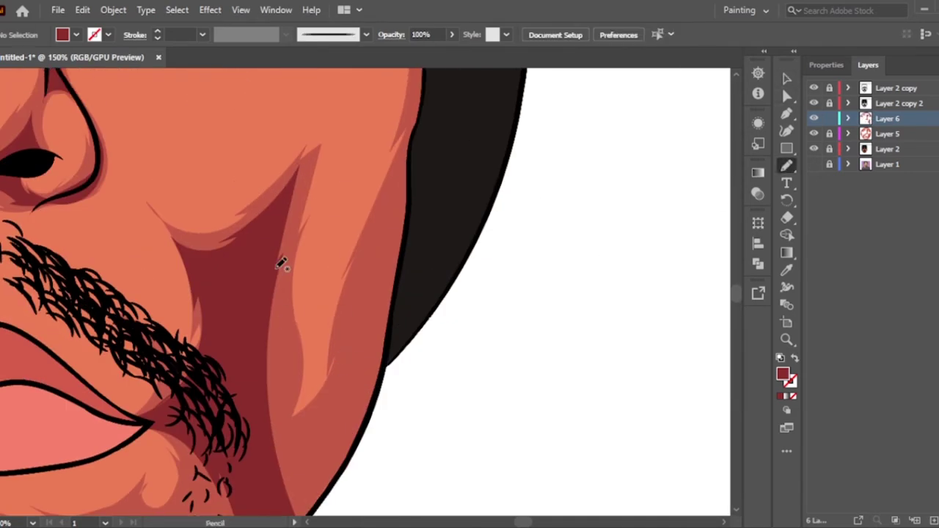
mouse_move(279, 262)
mouse_down()
mouse_move(352, 345)
mouse_move(394, 367)
mouse_move(294, 491)
mouse_up()
scroll(294, 440, down, 3)
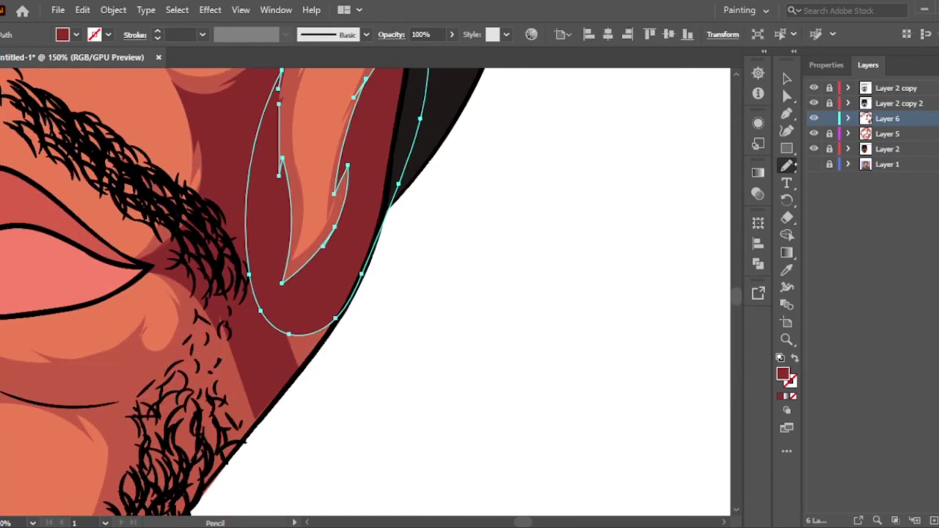
key(ctrl+0)
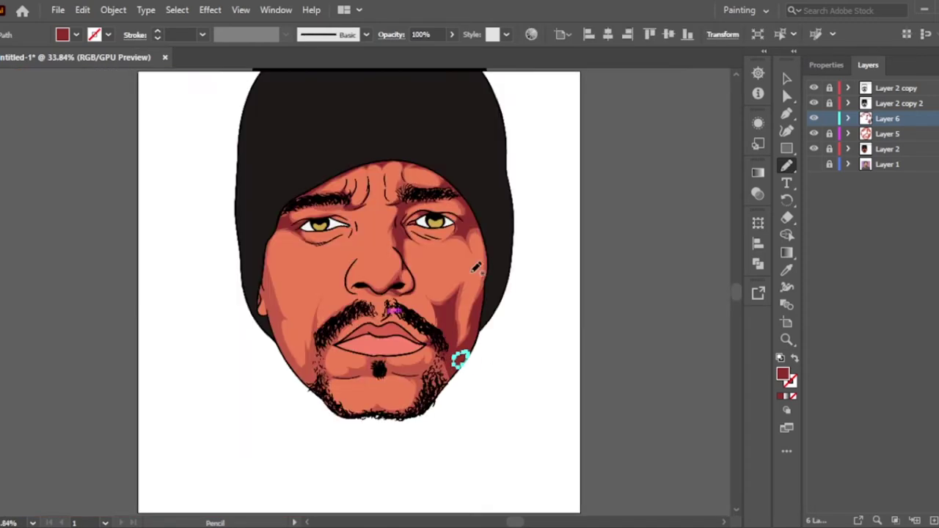
key(v)
click(648, 237)
Trace a closed shadow from the moustache edge around the chin beard
scroll(456, 314, up, 3)
key(n)
drag(335, 190, 365, 224)
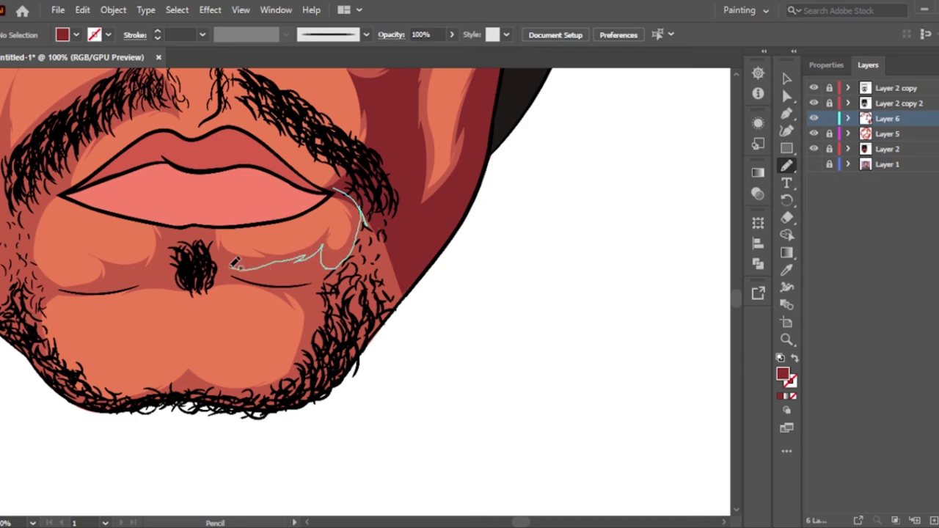
drag(319, 336, 242, 403)
key(ctrl+equal)
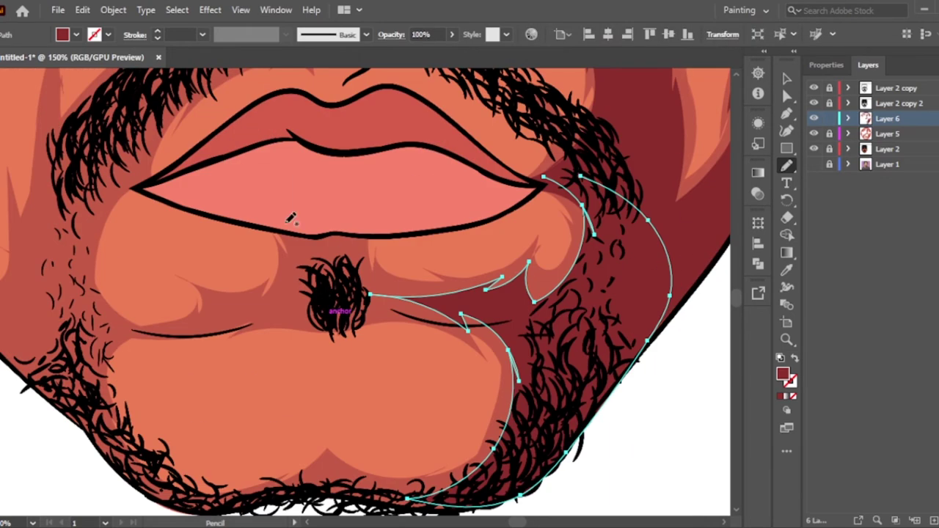
drag(213, 301, 356, 202)
key(ctrl+0)
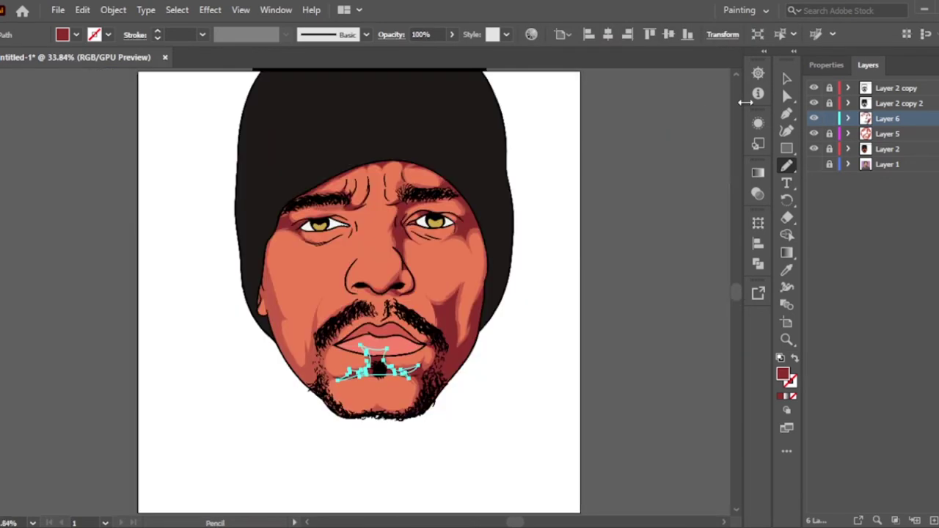
key(v)
click(391, 329)
Add shadows along the bottom of the chin beard and the left jaw, then deselect
scroll(391, 328, up, 3)
key(ctrl+equal)
key(n)
mouse_move(613, 214)
mouse_down()
mouse_move(400, 292)
mouse_move(318, 170)
mouse_up()
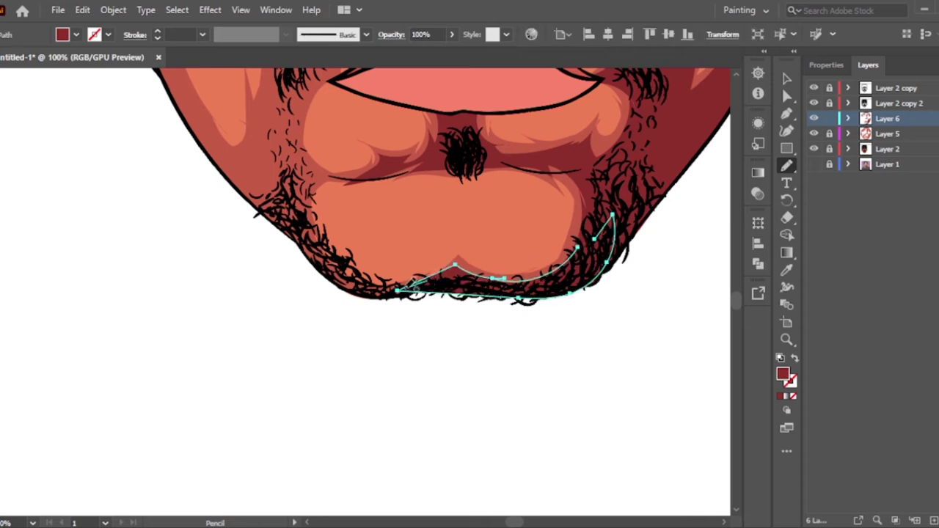
key(ctrl+0)
scroll(440, 380, up, 5)
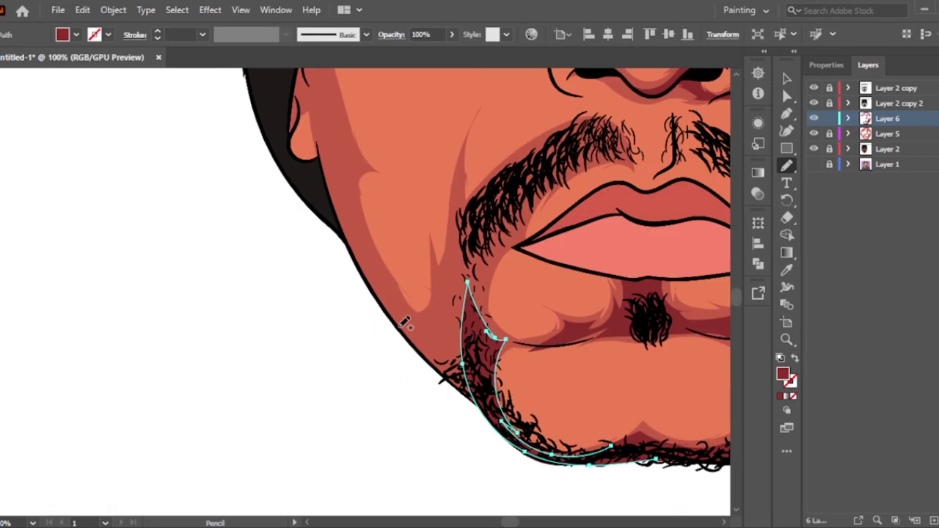
drag(399, 326, 440, 379)
key(ctrl+0)
key(v)
click(710, 168)
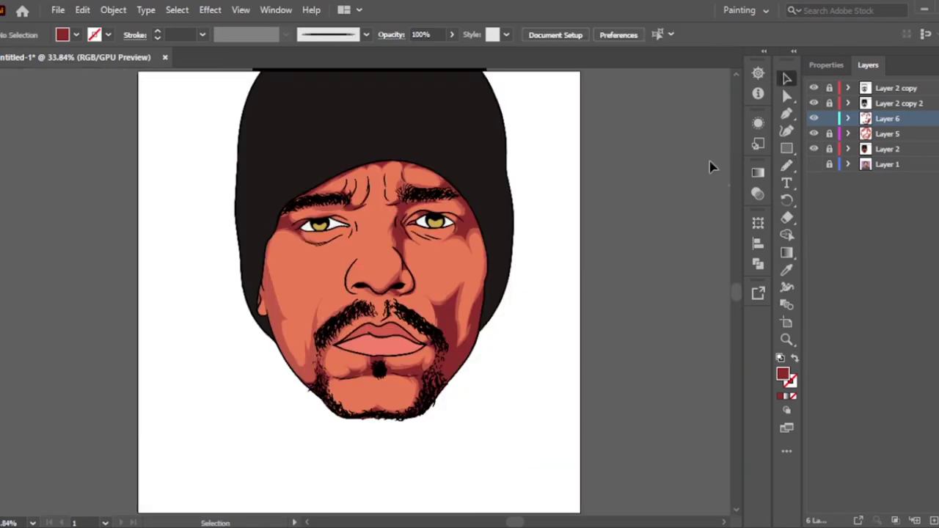
Create new Layer 7 and eyedrop the skin orange as the fill
click(899, 149)
key(ctrl+l)
key(ctrl+equal)
key(ctrl+equal)
key(i)
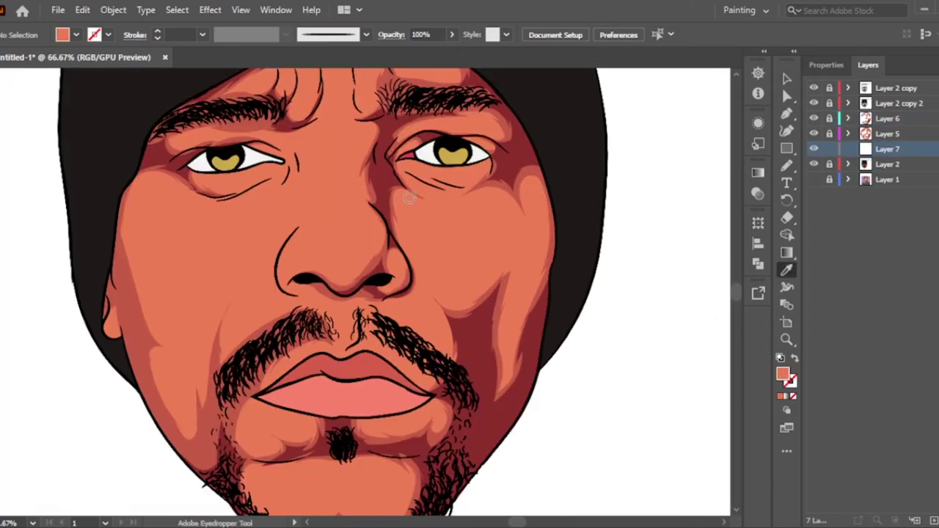
key(ctrl+equal)
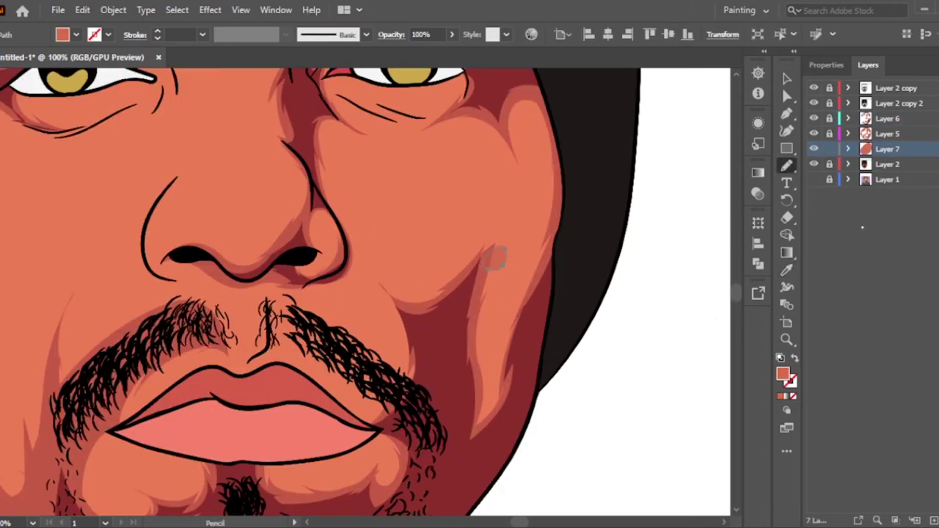
key(v)
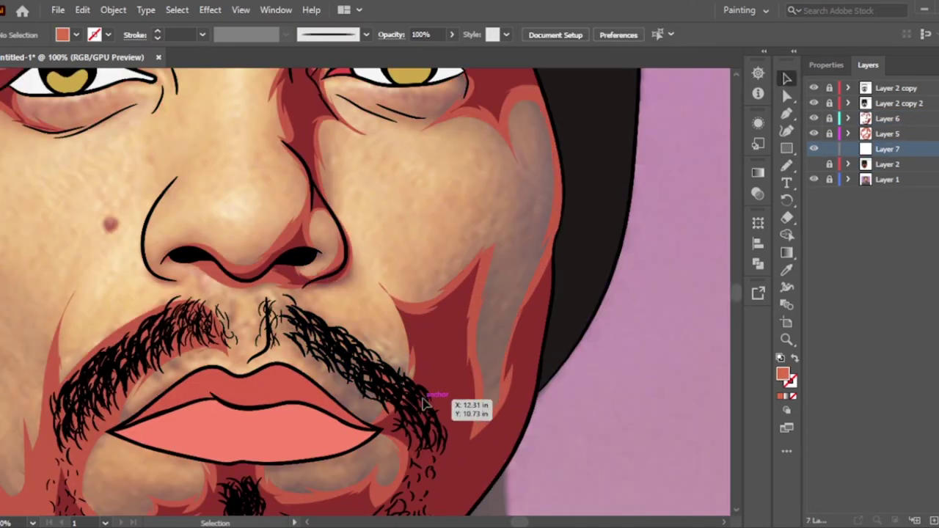
key(n)
Pencil orange shapes over the cheek and lower lip, checking against the flat skin layer
drag(465, 268, 437, 389)
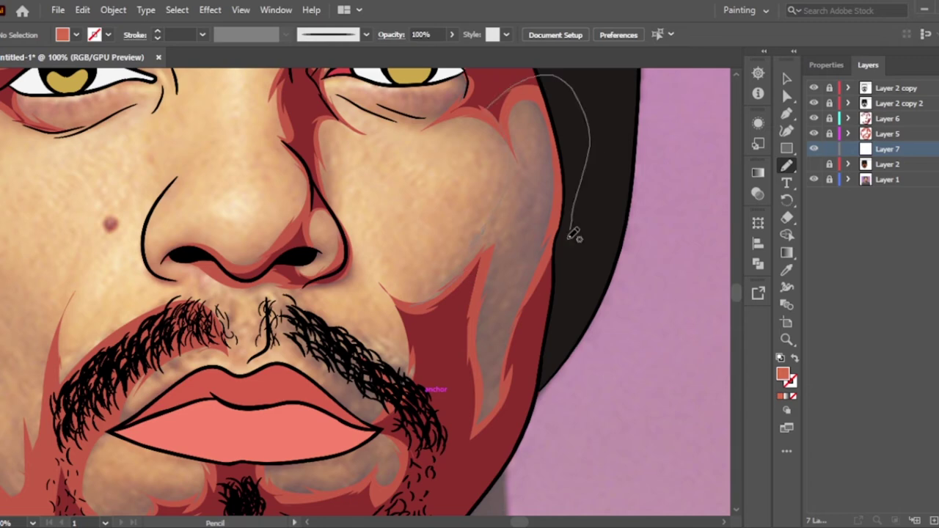
click(813, 165)
key(ctrl+shift+a)
click(813, 165)
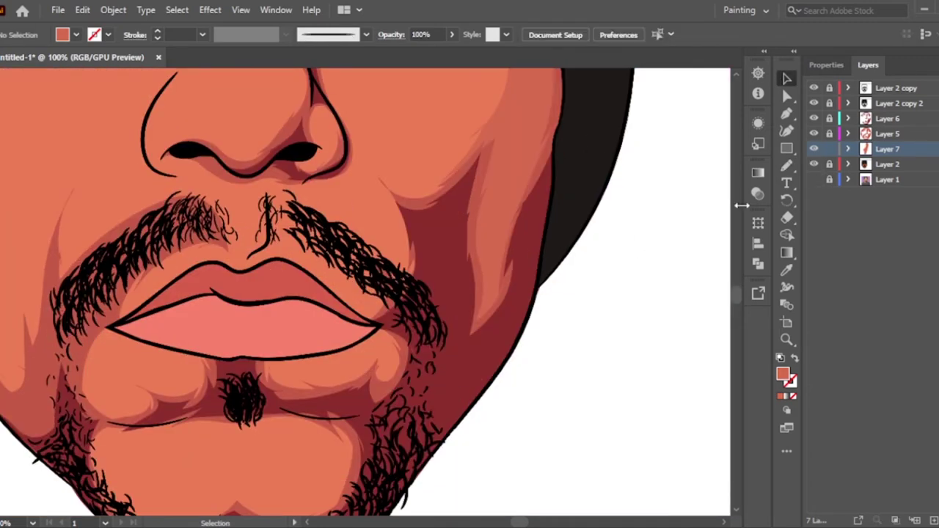
scroll(587, 360, down, 3)
drag(486, 322, 367, 363)
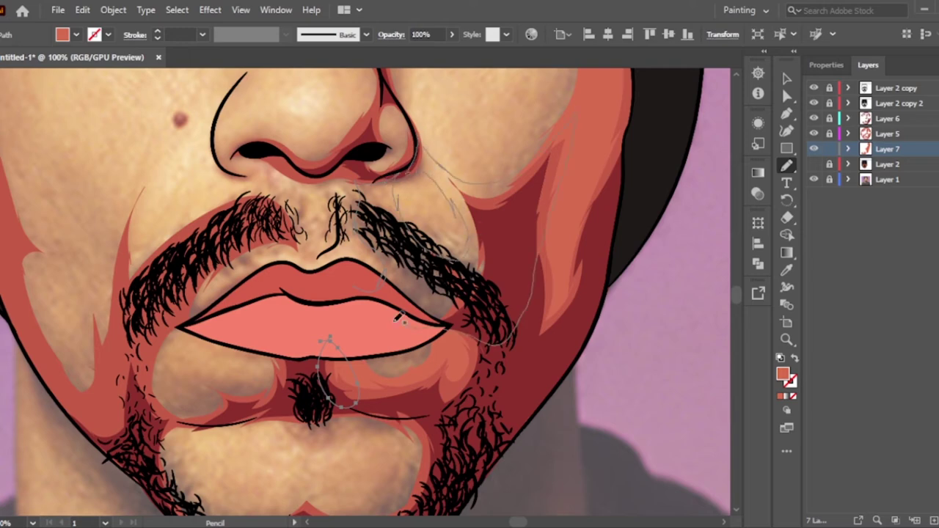
key(ctrl+0)
key(v)
key(ctrl+shift+a)
click(814, 164)
Compare with the reference photo, then trace shapes over the lips and along the left jaw and chin
click(813, 179)
click(813, 179)
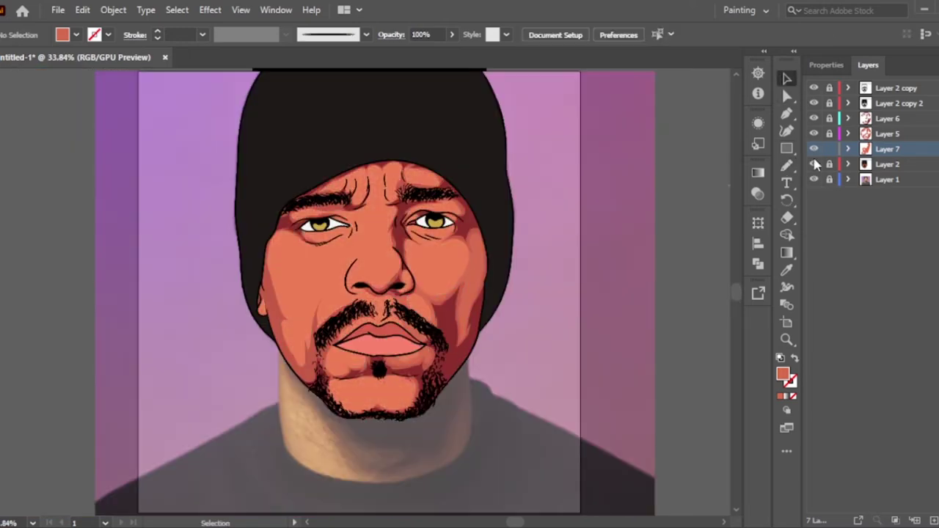
click(813, 164)
scroll(397, 410, up, 5)
click(785, 167)
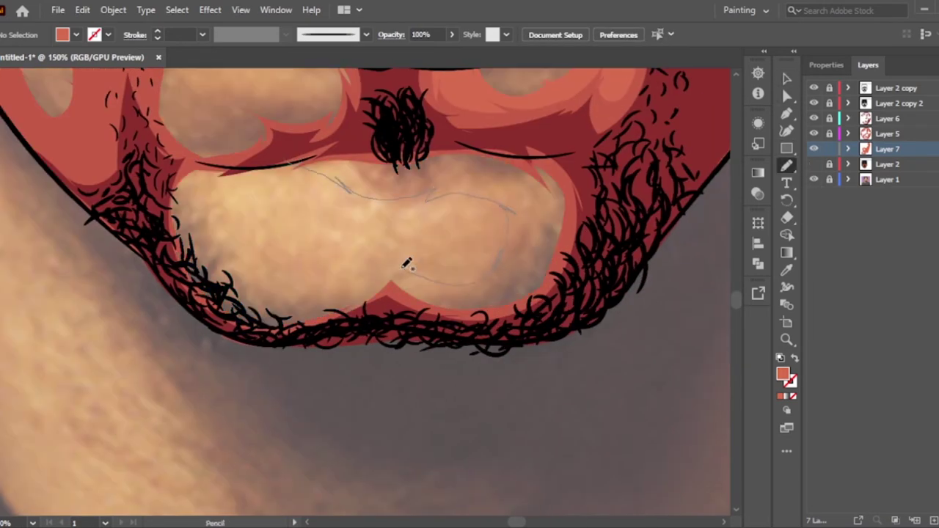
drag(406, 264, 301, 168)
drag(250, 278, 415, 317)
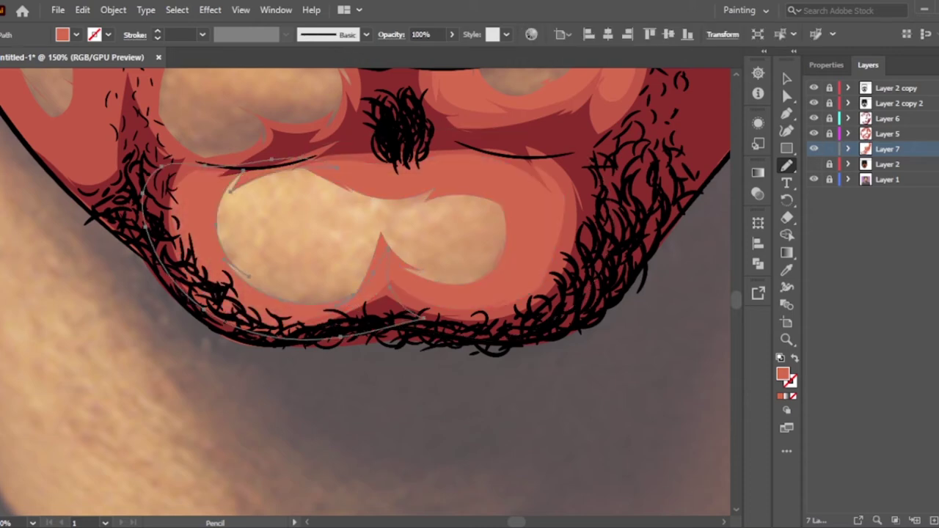
Toggle the reference photo and flat skin layer to check, then add Layer 8
scroll(329, 298, up, 3)
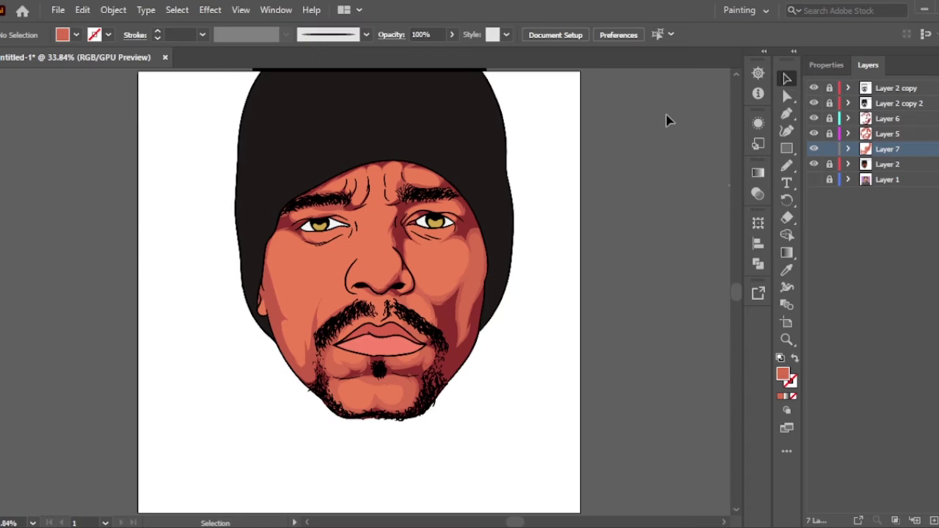
click(813, 164)
click(813, 179)
scroll(330, 338, up, 2)
scroll(299, 339, up, 2)
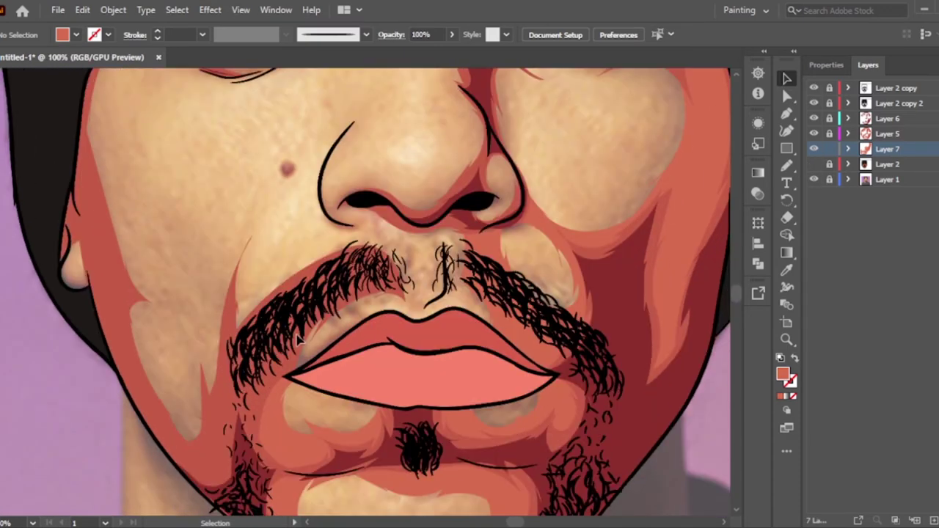
click(813, 164)
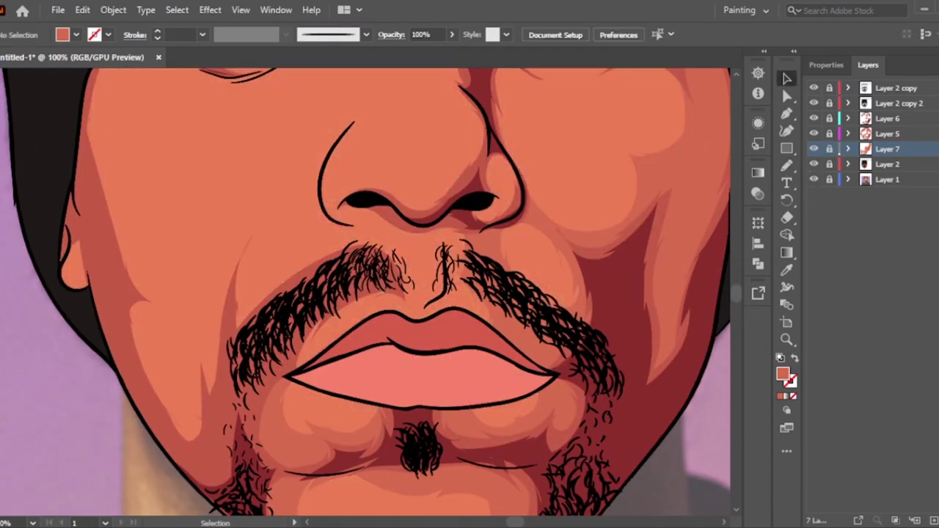
key(ctrl+l)
Toggle Layer 8 and the flat skin layer to check shading, zooming to the nose
key(i)
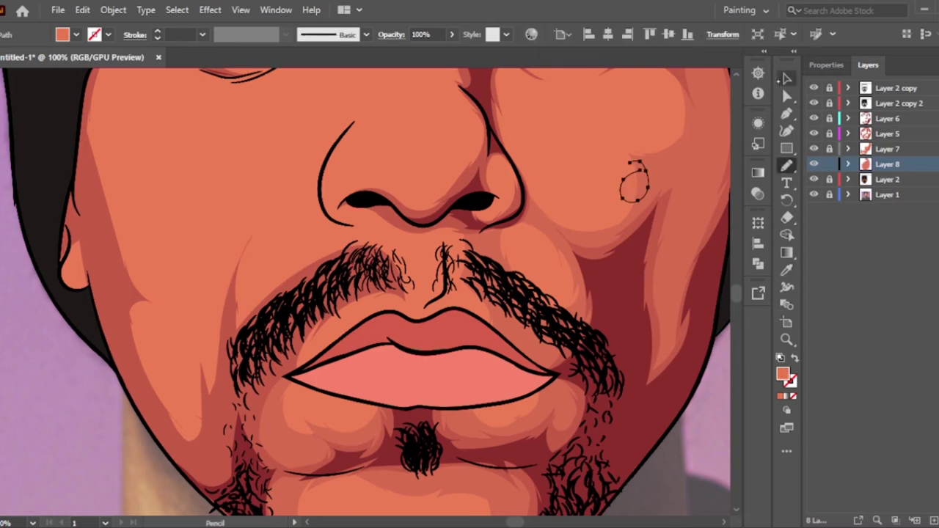
key(v)
click(814, 164)
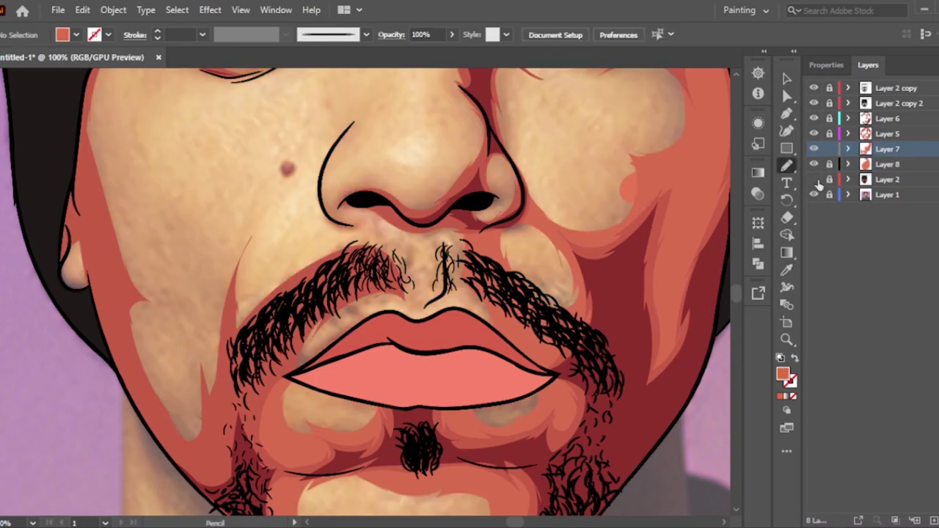
click(814, 178)
click(813, 164)
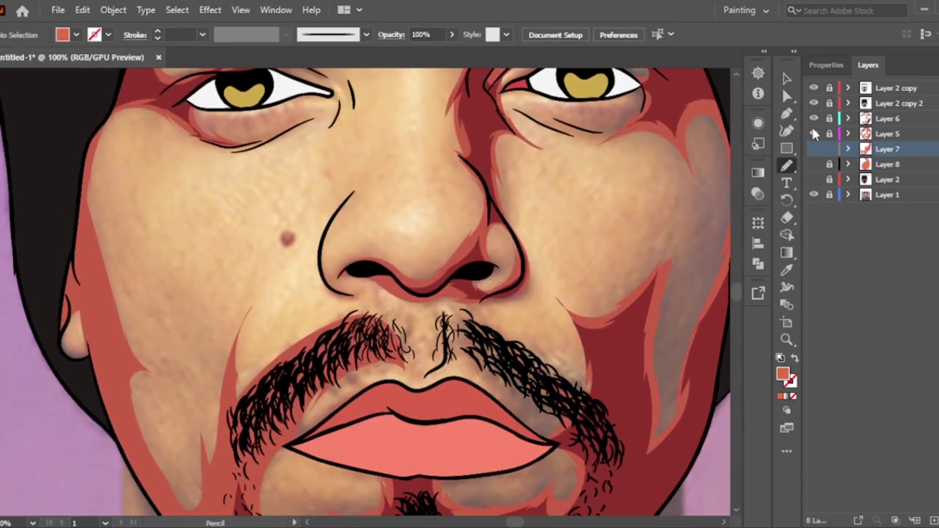
scroll(367, 293, up, 2)
key(ctrl+equal)
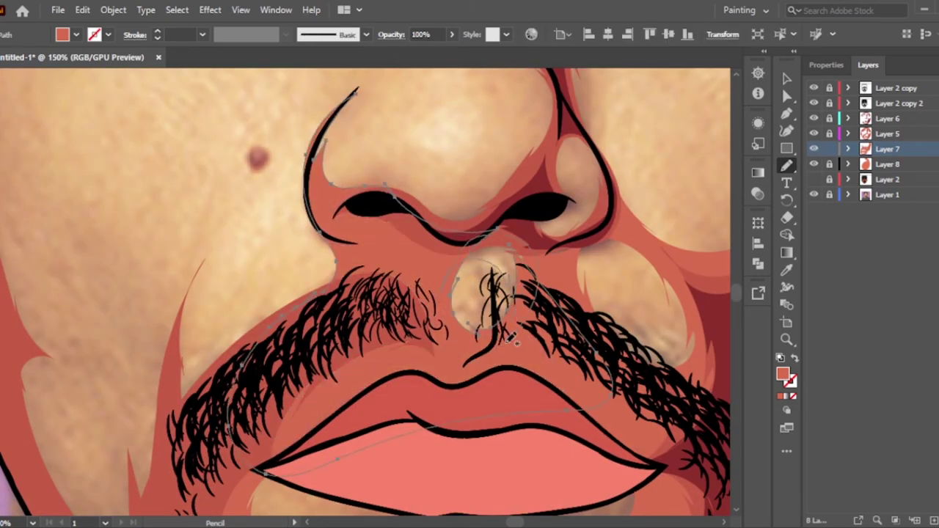
key(v)
scroll(349, 249, up, 3)
Pencil orange shapes looping around the right eye and over a forehead patch
key(b)
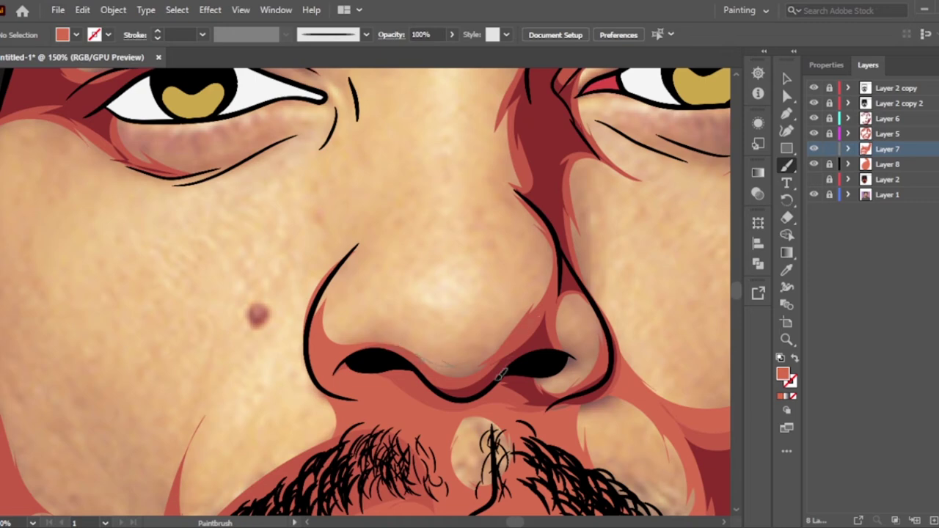
scroll(534, 308, up, 3)
scroll(440, 303, right, 3)
key(n)
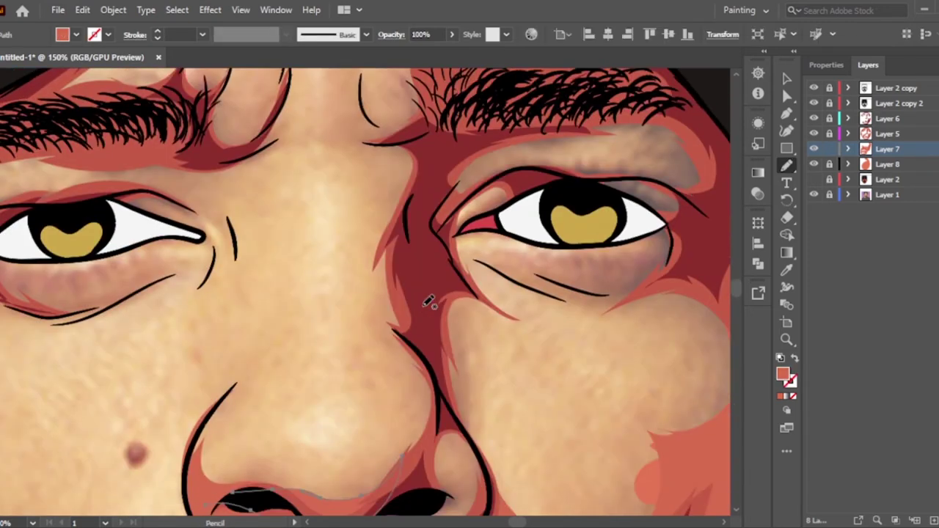
scroll(429, 301, up, 2)
scroll(476, 307, right, 3)
drag(483, 378, 359, 317)
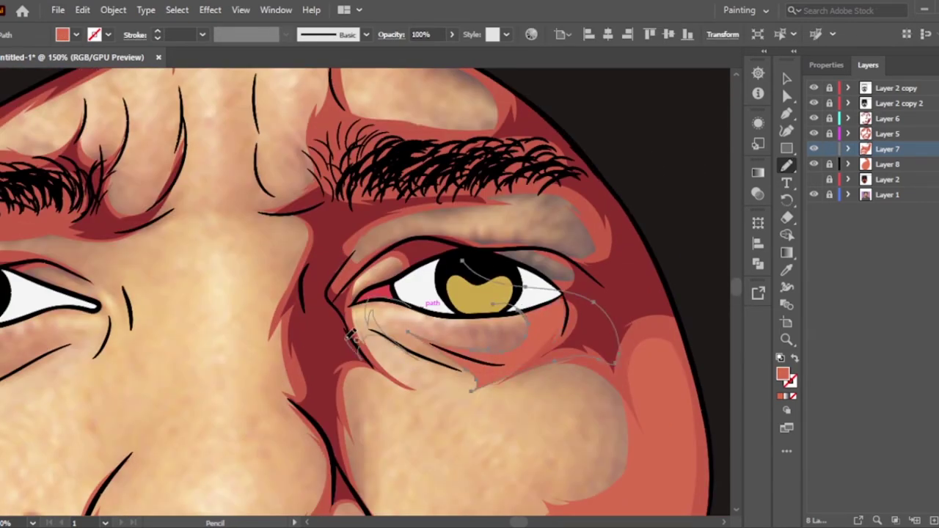
scroll(577, 303, up, 5)
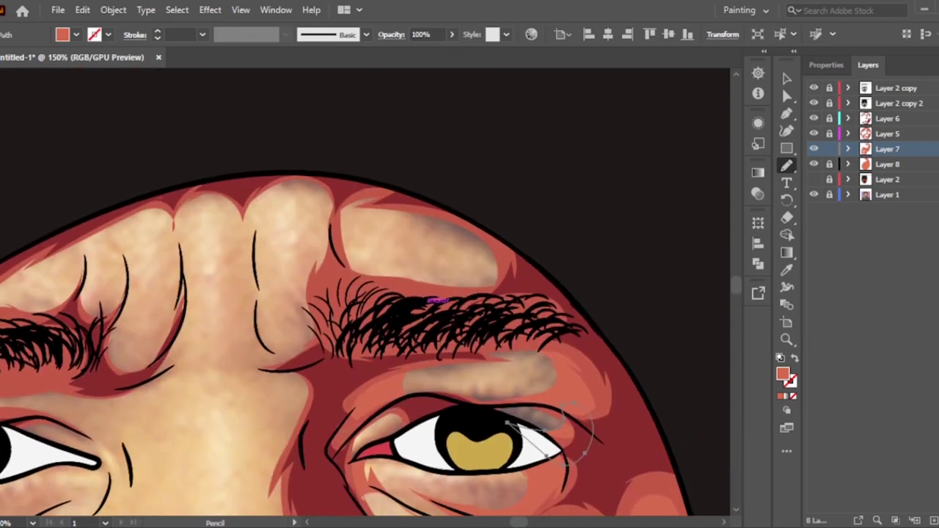
drag(456, 221, 379, 203)
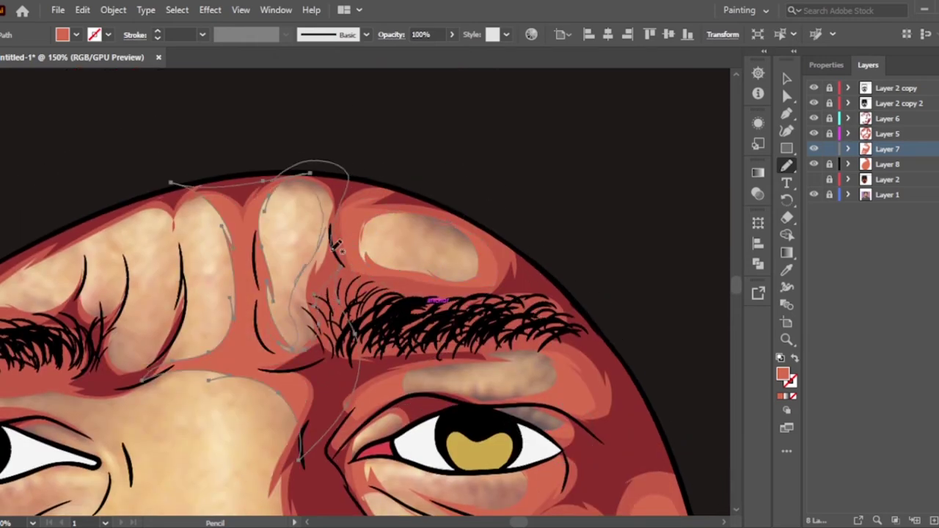
Hide the reference photo and trace another orange shape on the forehead above the brow
key(ctrl+0)
click(812, 195)
key(v)
click(699, 123)
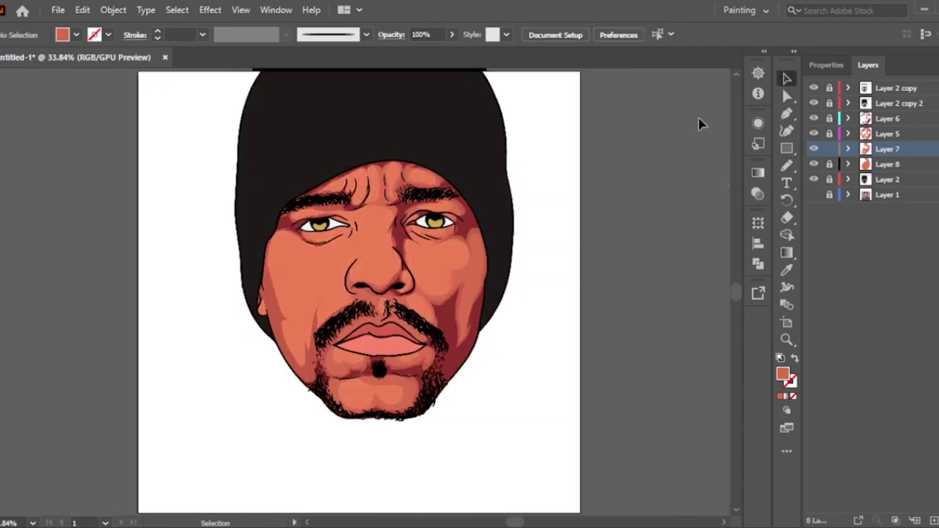
scroll(336, 189, up, 4)
scroll(382, 220, up, 1)
key(n)
drag(429, 132, 431, 194)
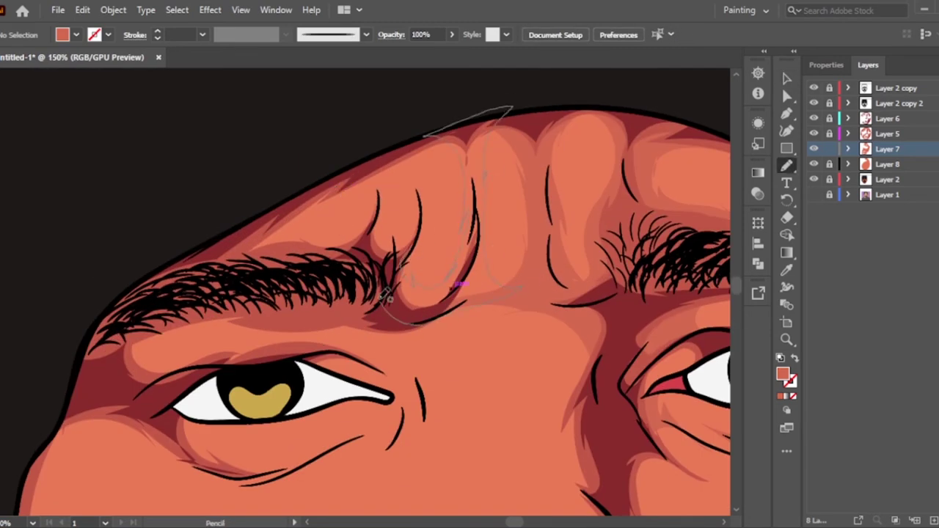
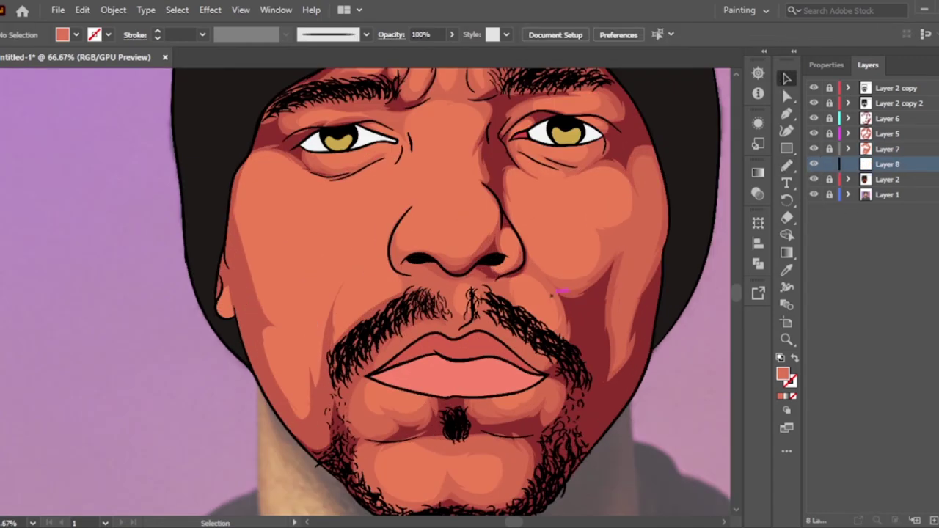
Draw a closed orange shading shape down the left cheek and along the jaw
key(ctrl+1)
scroll(411, 294, up, 2)
key(n)
drag(220, 77, 237, 203)
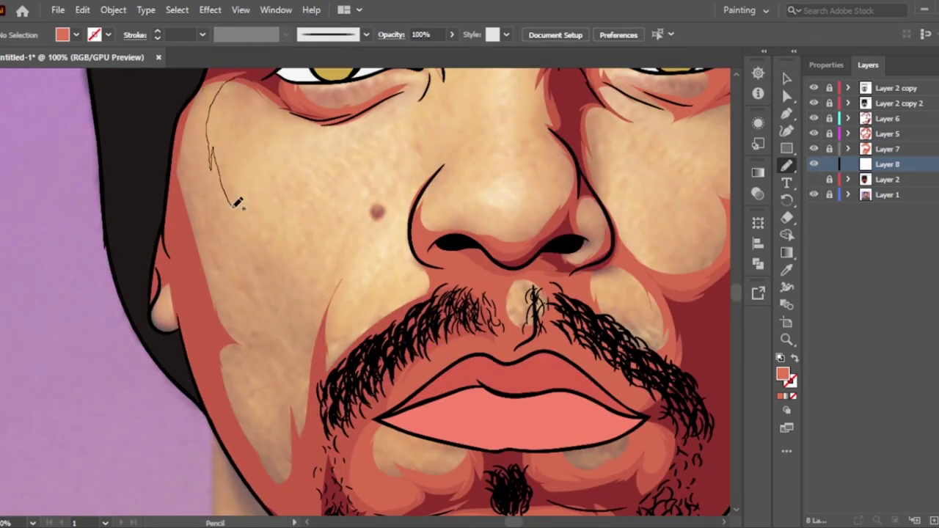
drag(409, 212, 220, 80)
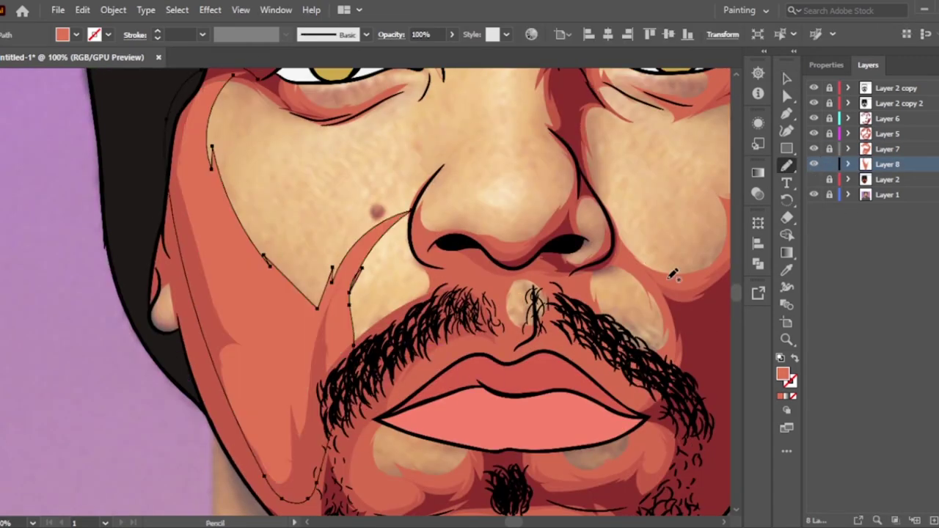
Toggle the reference photo layers off and on to check the cheek shading
key(v)
key(ctrl+0)
click(812, 194)
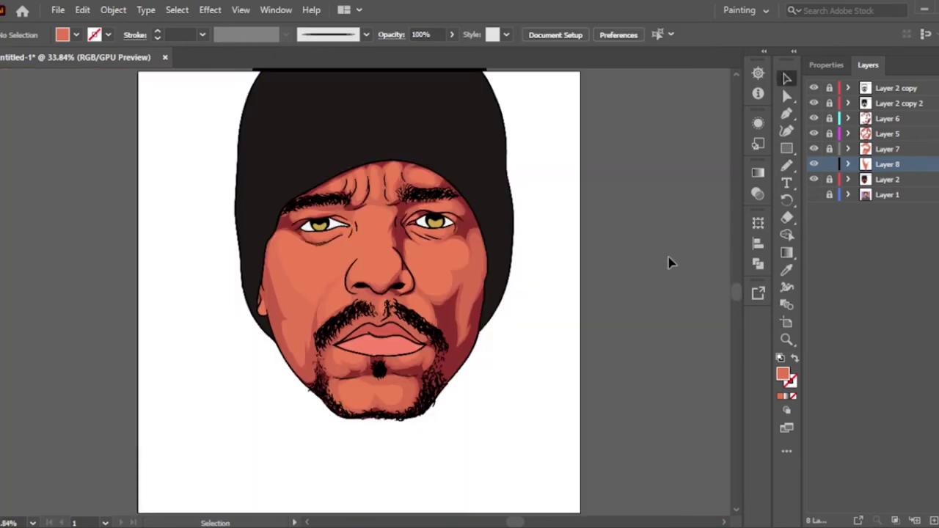
click(813, 194)
click(813, 179)
Outline shading shapes beside the nose and around nearby face areas
scroll(360, 279, up, 4)
key(n)
drag(250, 249, 275, 380)
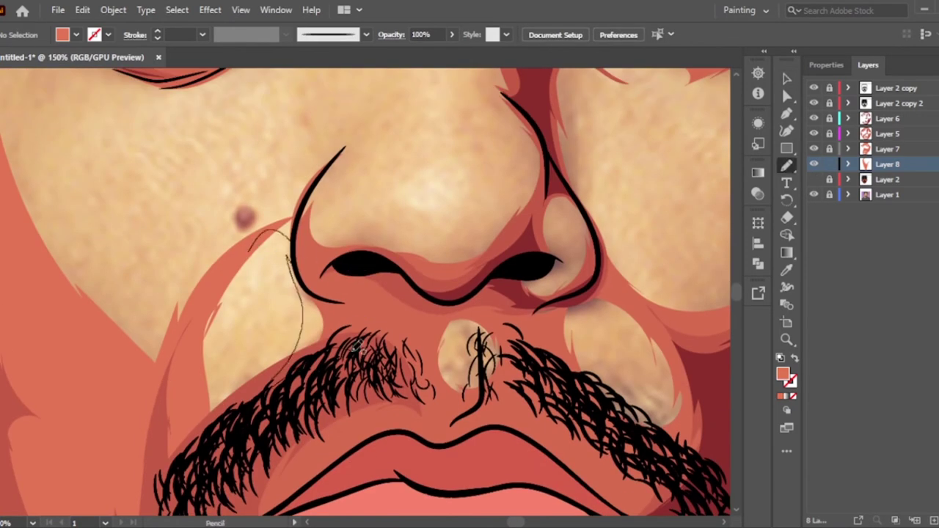
scroll(584, 361, up, 3)
drag(594, 333, 566, 385)
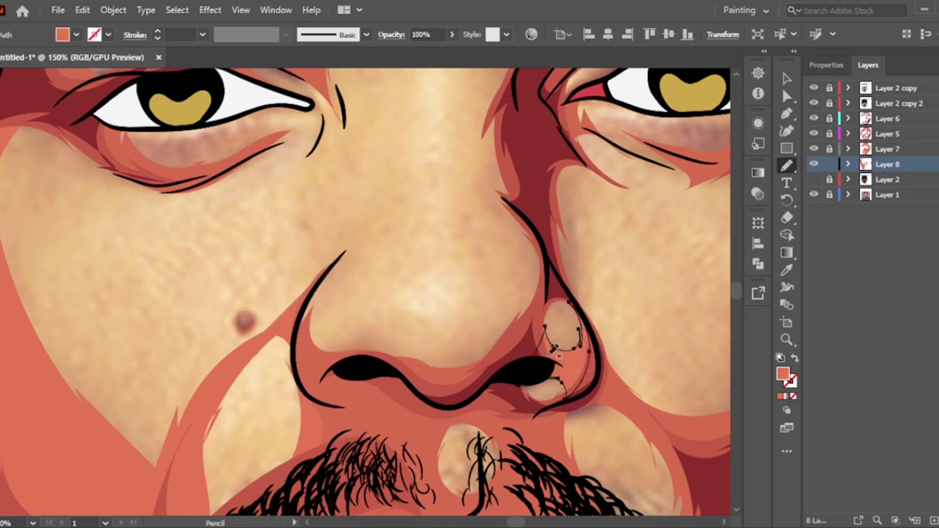
scroll(557, 352, up, 2)
drag(415, 81, 476, 197)
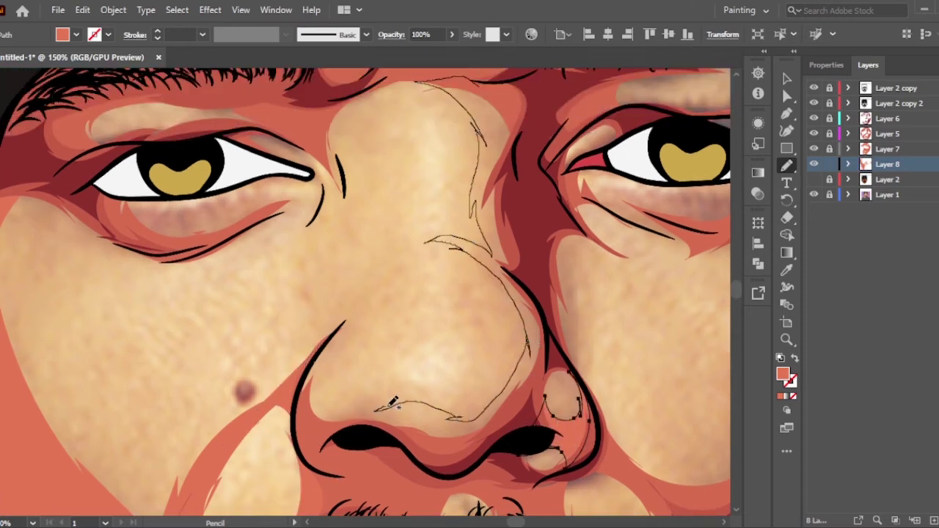
Deselect the shapes and toggle the background photo to review the shading
ctrl+click(655, 272)
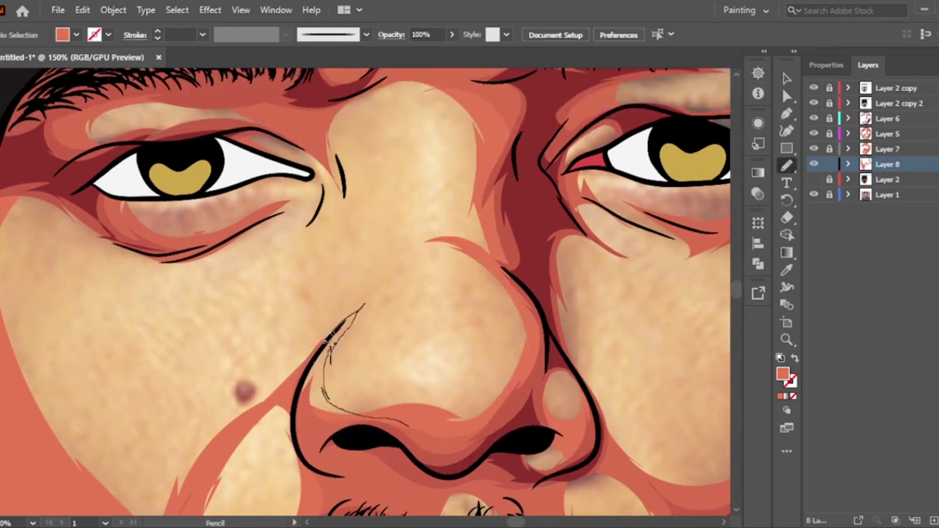
key(ctrl+0)
click(812, 194)
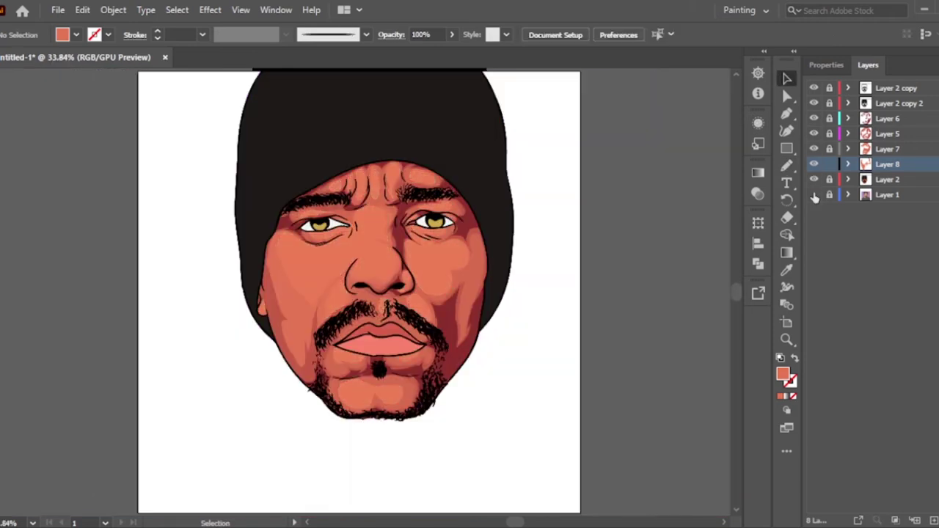
click(812, 194)
Outline shading under the left eye and down the cheek around its highlights
key(n)
mouse_move(139, 187)
mouse_down()
mouse_move(283, 220)
mouse_move(383, 361)
mouse_up()
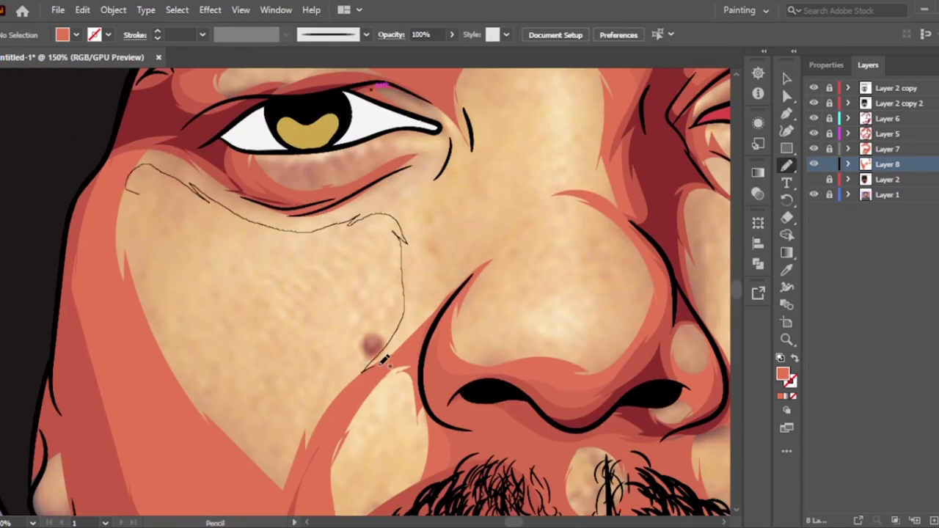
drag(445, 126, 443, 128)
scroll(443, 127, up, 3)
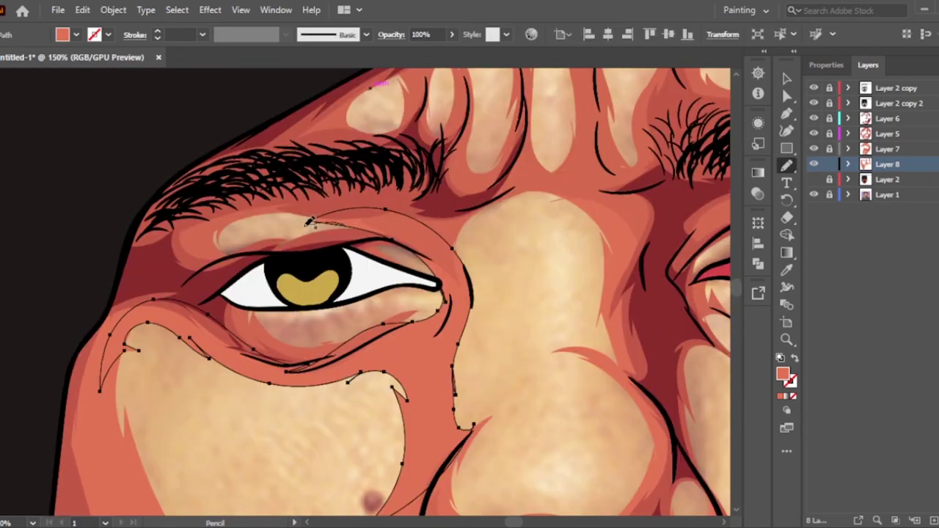
drag(305, 227, 366, 196)
drag(449, 283, 444, 286)
scroll(444, 286, up, 3)
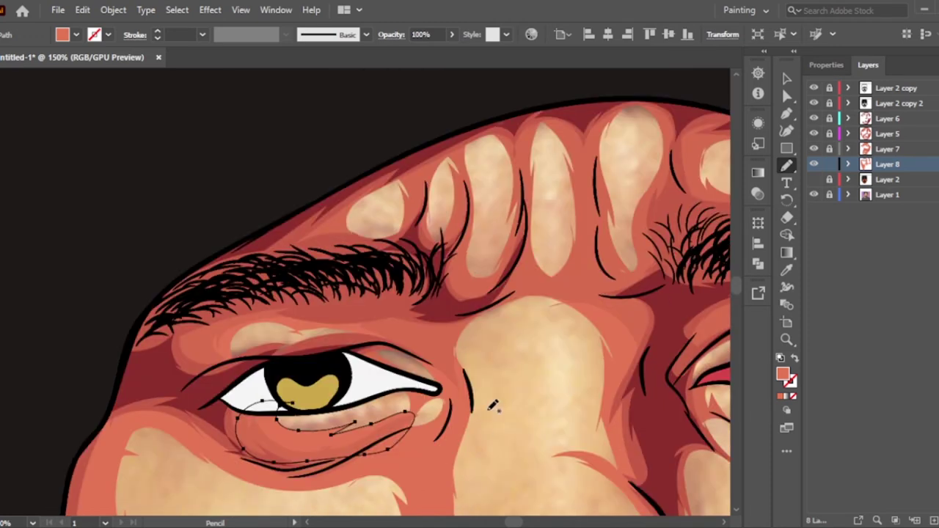
drag(463, 411, 542, 291)
Draw oval shading shapes around the forehead highlights, then check against the photo
drag(402, 212, 372, 193)
mouse_move(439, 176)
mouse_down()
mouse_move(443, 233)
mouse_move(504, 226)
mouse_up()
drag(473, 178, 475, 185)
key(ctrl+0)
click(786, 78)
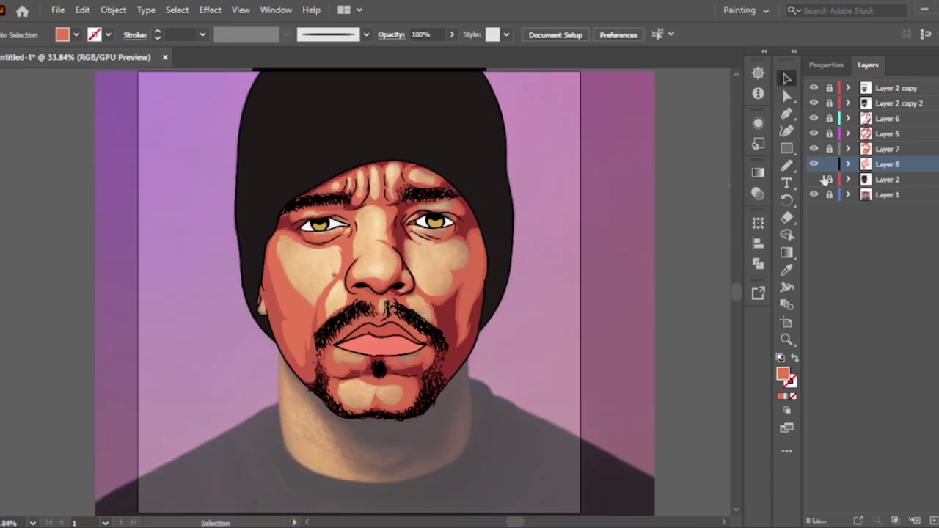
click(813, 194)
Outline shading shapes across the forehead, its central ridge and right side
click(813, 194)
scroll(419, 178, up, 5)
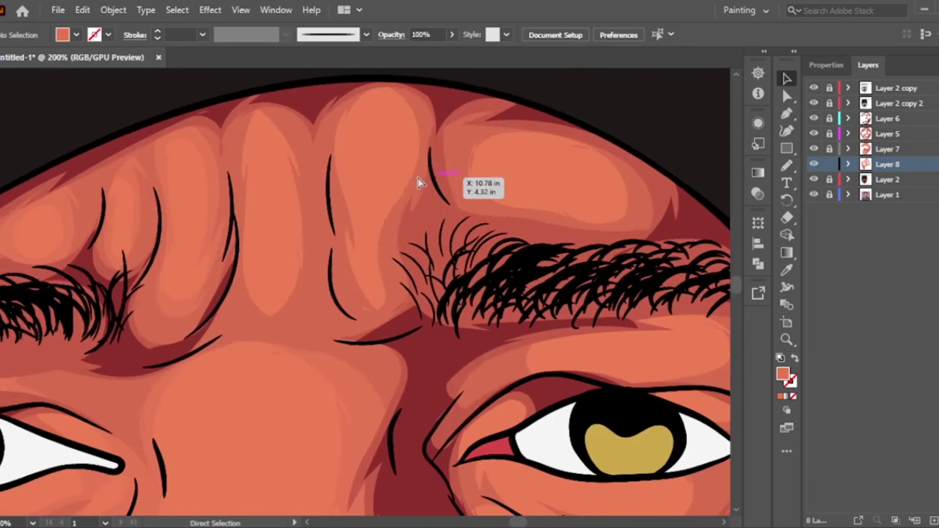
key(n)
drag(281, 296, 251, 143)
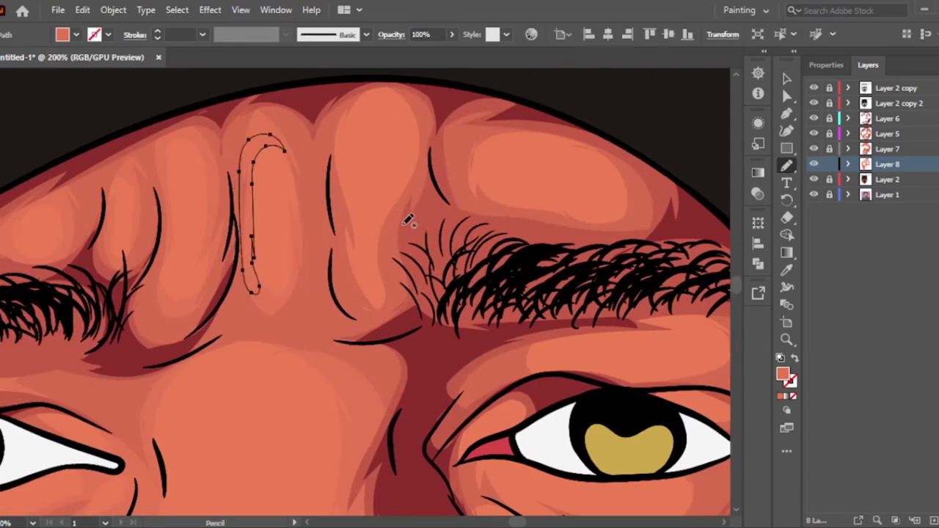
drag(402, 187, 341, 223)
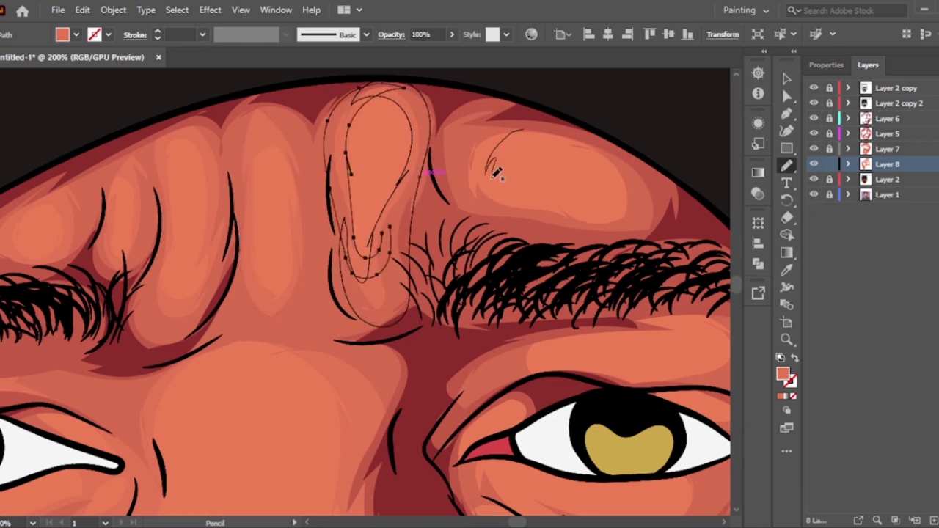
mouse_move(523, 130)
mouse_down()
mouse_move(561, 133)
mouse_move(530, 132)
mouse_up()
drag(660, 315, 418, 220)
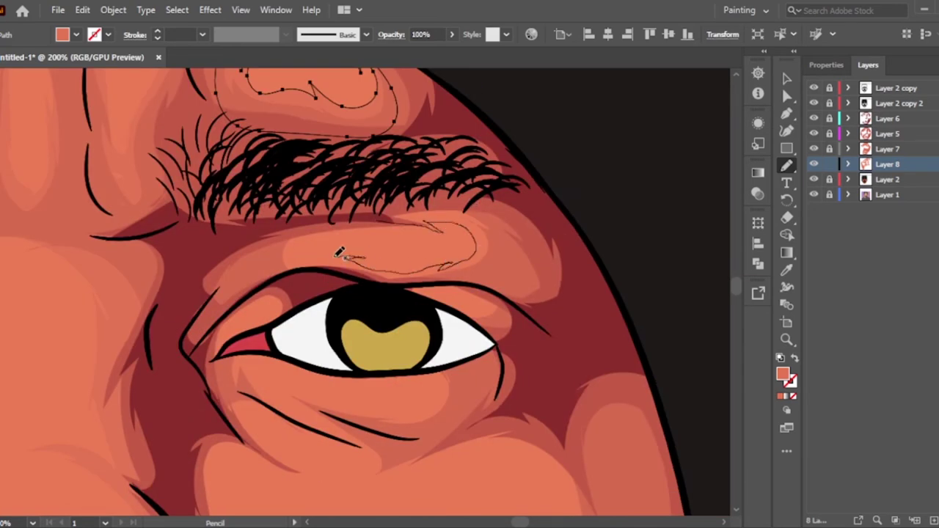
Draw shading over the right upper eyelid, eye corner and under the right eye
drag(339, 252, 410, 220)
drag(466, 278, 440, 323)
drag(436, 377, 245, 347)
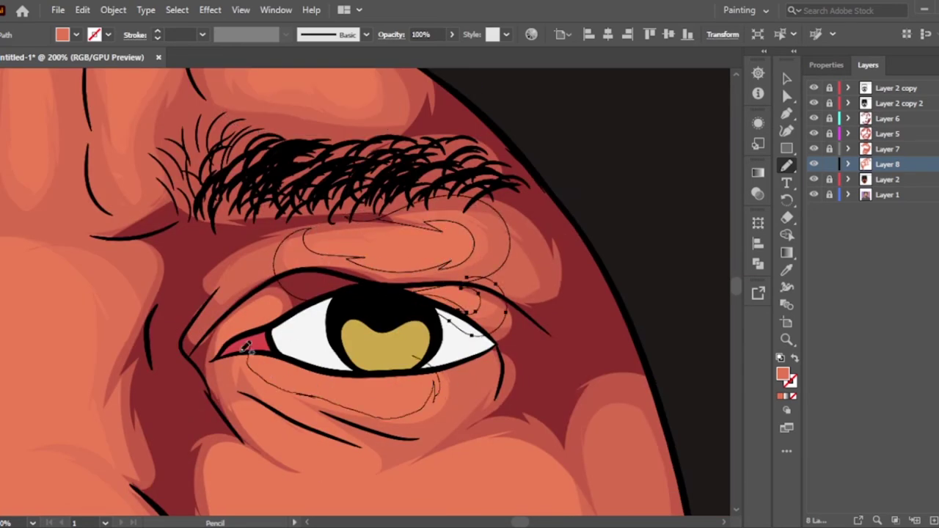
scroll(514, 419, down, 3)
drag(253, 268, 176, 322)
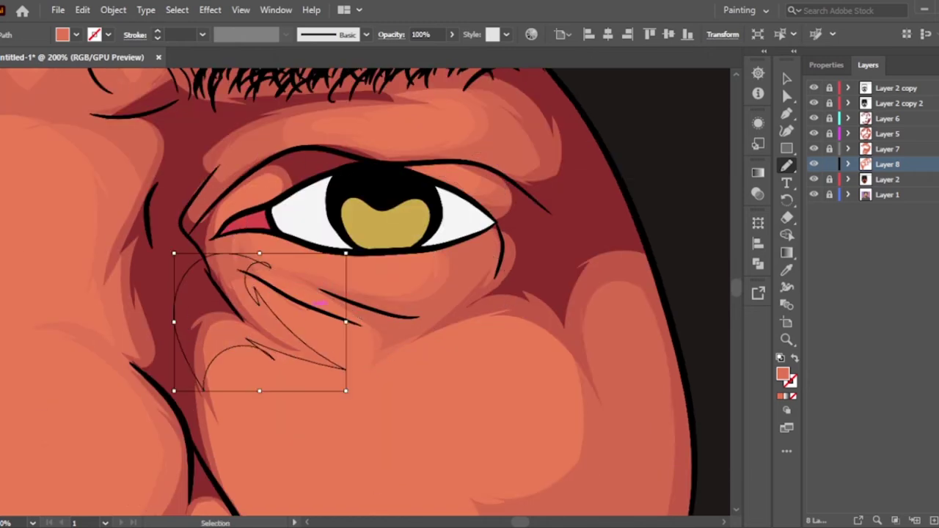
key(ctrl+shift+a)
Outline shading around the right cheek highlight and on the left cheek
key(ctrl+0)
scroll(532, 243, up, 5)
scroll(220, 328, up, 1)
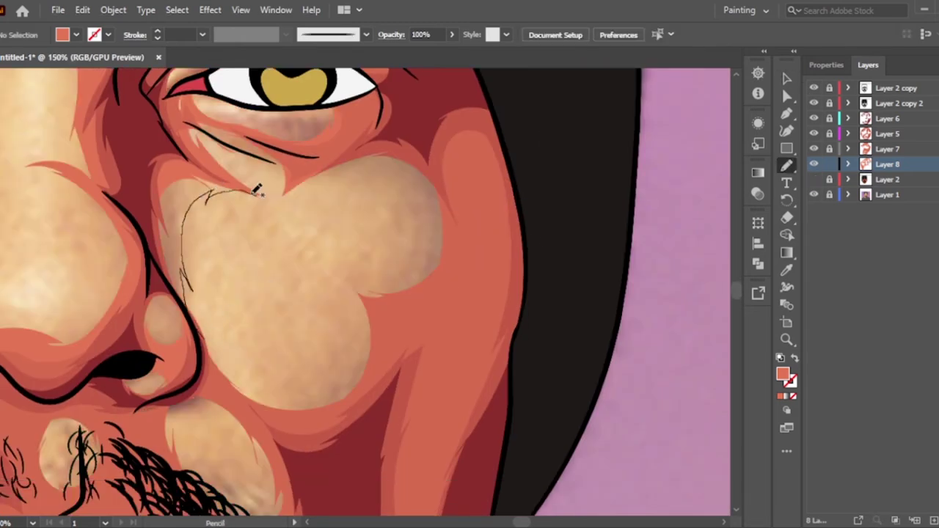
drag(257, 190, 204, 322)
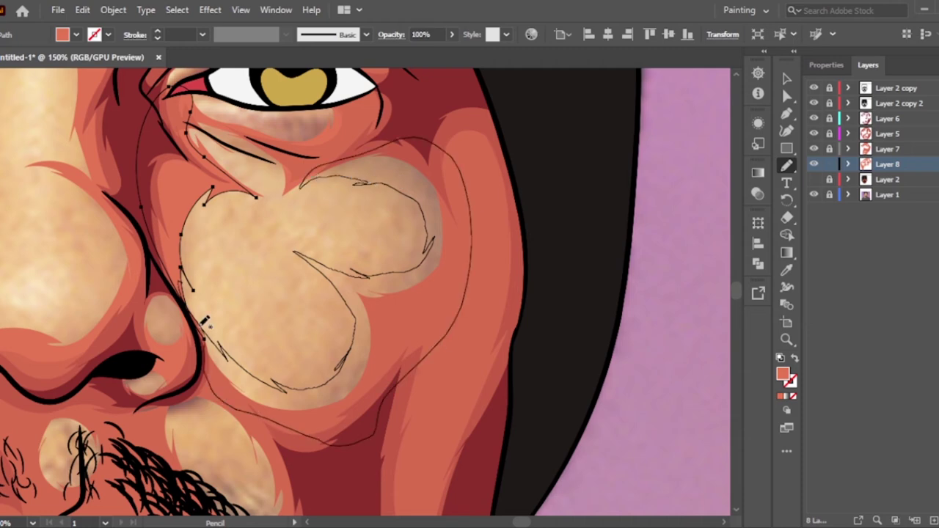
key(ctrl+minus)
scroll(367, 293, up, 1)
drag(176, 293, 146, 277)
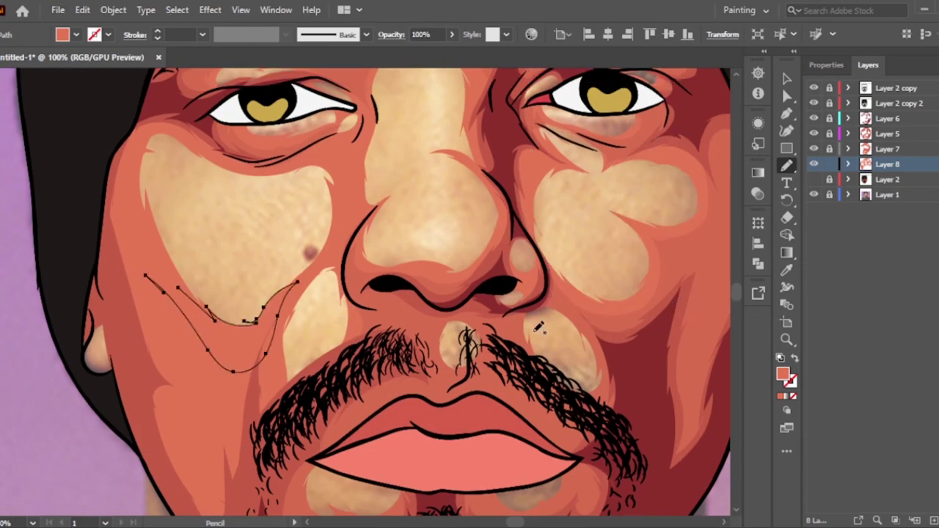
scroll(367, 323, down, 5)
Outline shading around the left and right chin highlights
key(ctrl+plus)
drag(220, 176, 367, 286)
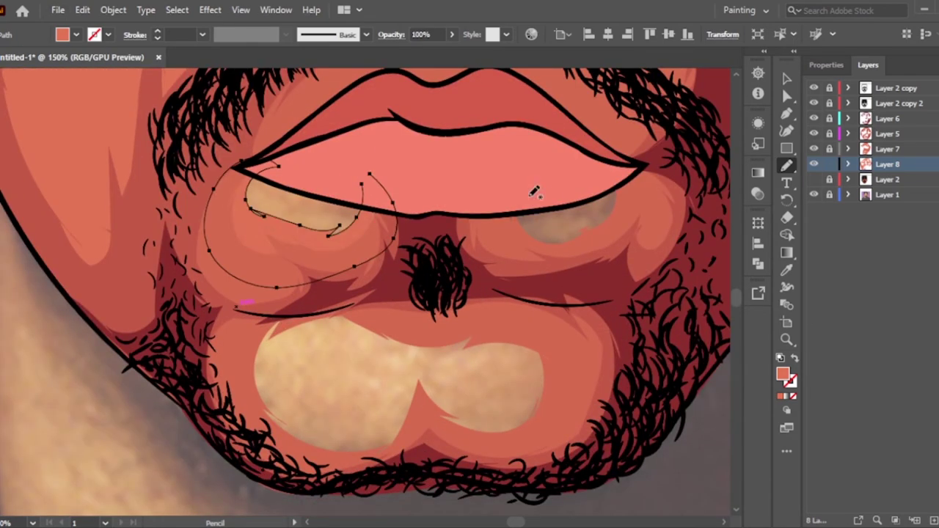
mouse_move(293, 316)
mouse_down()
mouse_move(357, 427)
mouse_move(282, 334)
mouse_up()
mouse_move(462, 323)
mouse_down()
mouse_move(484, 400)
mouse_move(458, 345)
mouse_up()
key(ctrl+0)
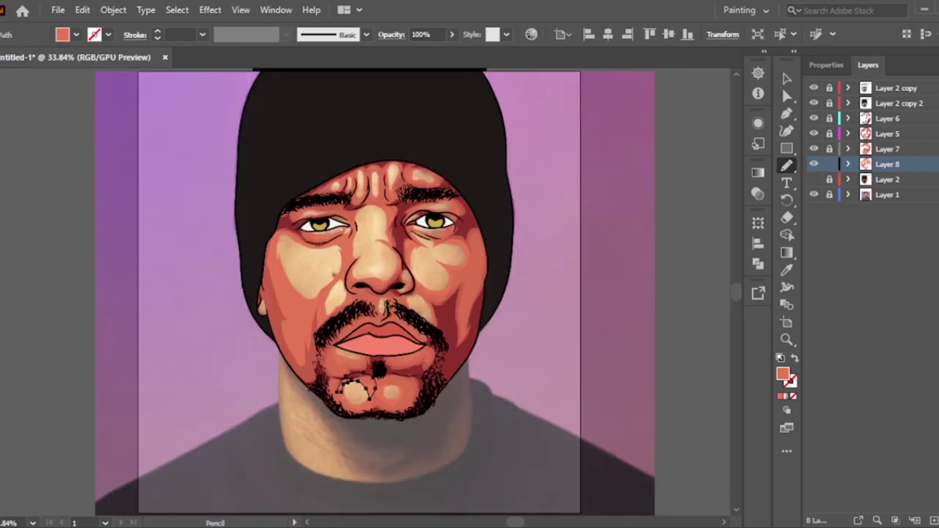
Shade the nose's left side and toggle the background photo to check
key(ctrl+plus)
key(ctrl+plus)
key(ctrl+plus)
scroll(366, 293, up, 1)
mouse_move(352, 422)
mouse_down()
mouse_move(337, 165)
mouse_move(365, 422)
mouse_up()
key(ctrl+0)
click(786, 78)
click(813, 194)
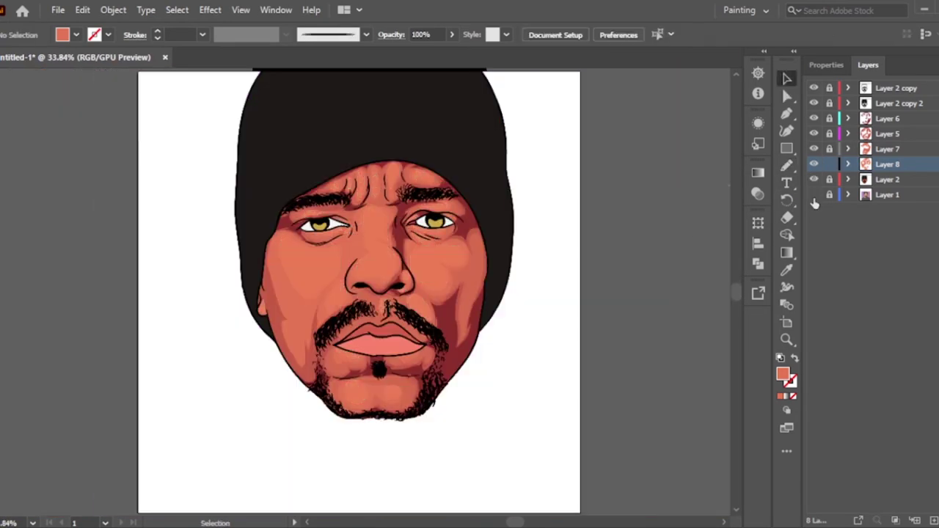
click(813, 194)
Add another shading shape on the nose, then hide the background photo
key(ctrl+1)
key(n)
drag(359, 172, 364, 294)
key(ctrl+0)
key(v)
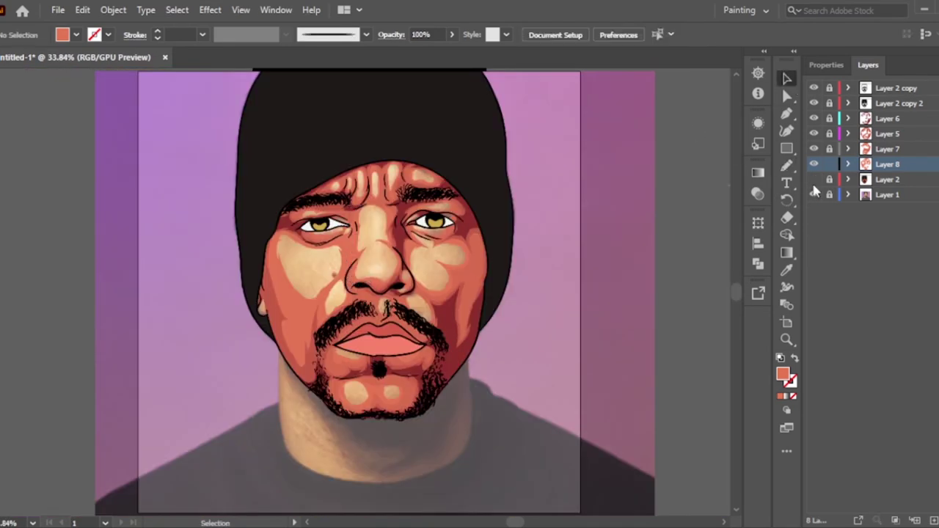
click(814, 195)
Add a new shadow layer and sample the dark red skin shadow colour
key(ctrl+1)
key(ctrl+l)
scroll(480, 403, up, 1)
key(i)
click(449, 258)
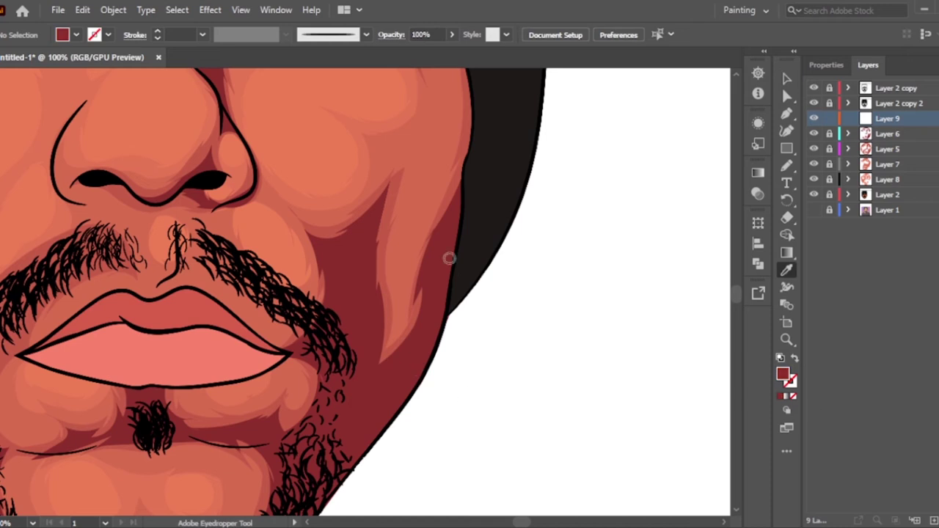
Draw a short dark red shadow stroke, undoing a discarded right-cheek shape
key(n)
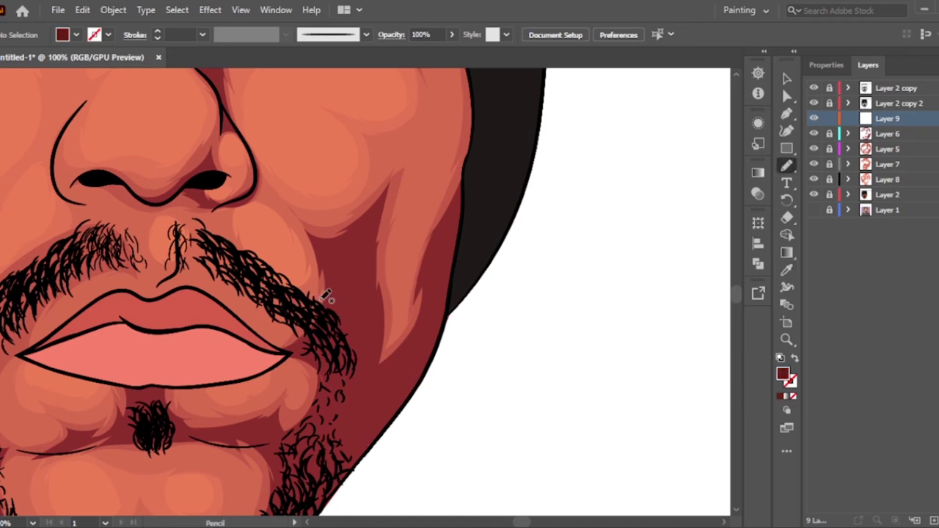
mouse_move(328, 314)
mouse_down()
mouse_move(370, 214)
mouse_move(346, 420)
mouse_move(345, 336)
mouse_up()
key(ctrl+z)
drag(318, 247, 331, 265)
key(ctrl+0)
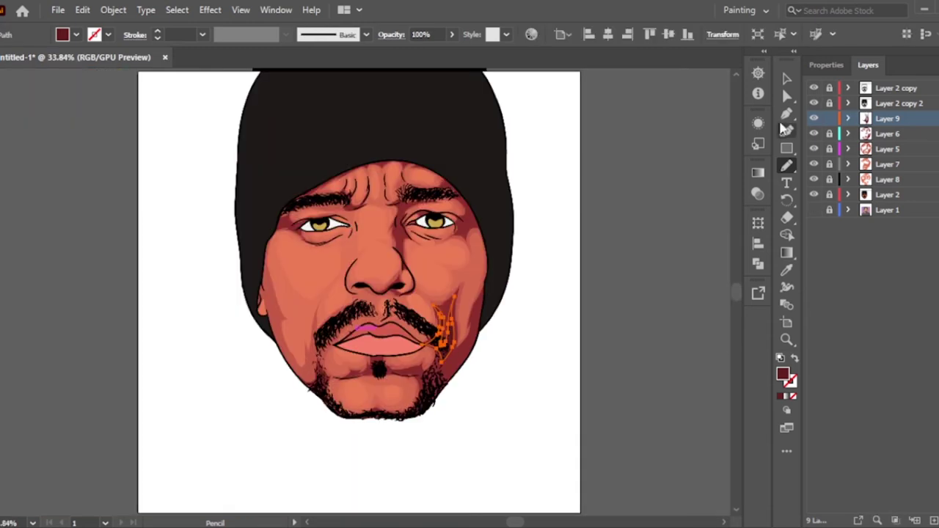
key(v)
click(525, 319)
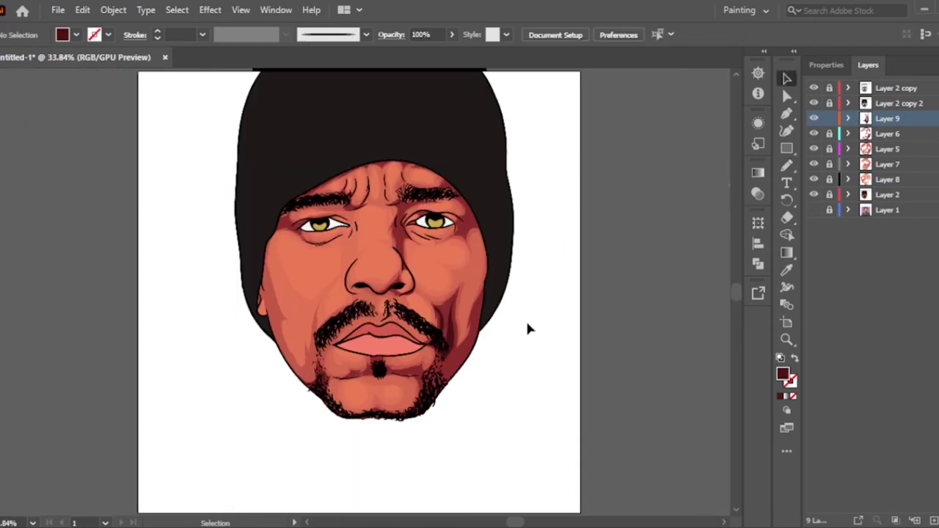
Draw dark red shading around the right eye socket and eyelid
key(ctrl+equal)
key(ctrl+equal)
key(ctrl+equal)
key(ctrl+equal)
key(n)
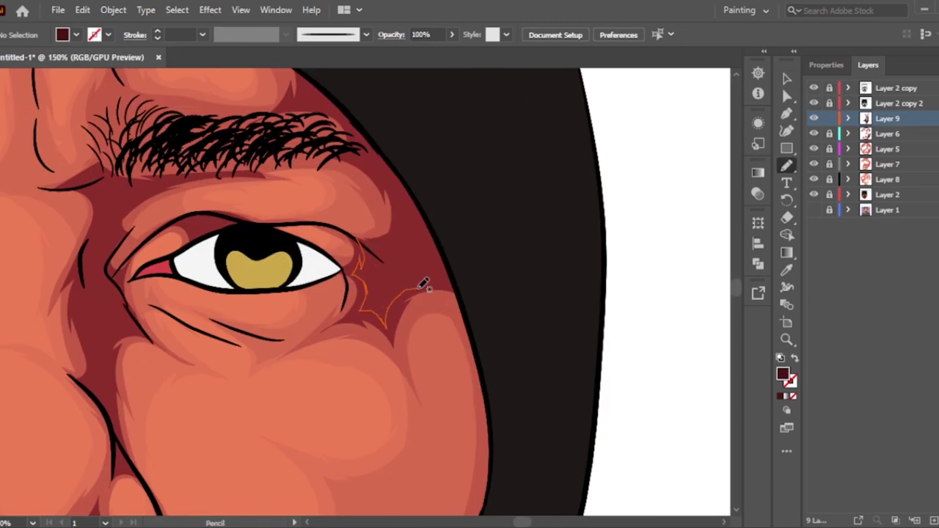
drag(397, 256, 360, 246)
scroll(407, 315, up, 3)
drag(415, 304, 357, 212)
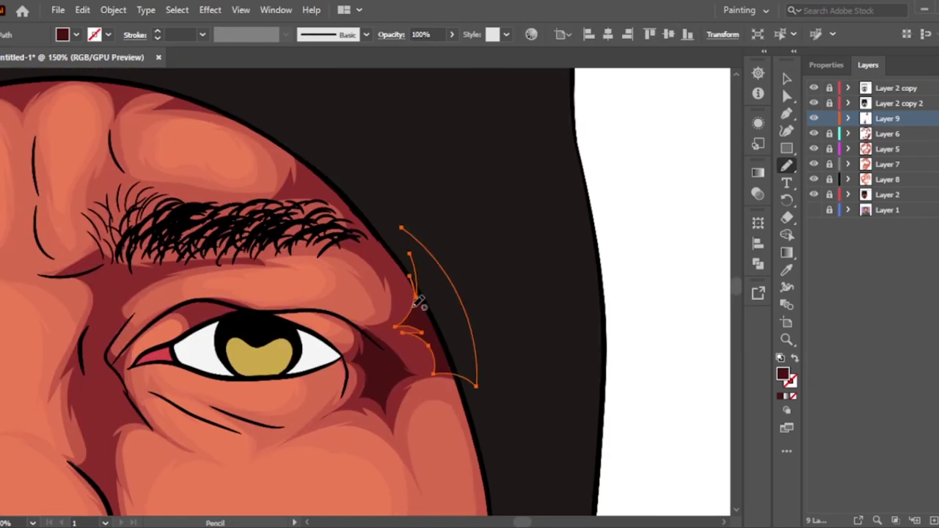
key(ctrl+0)
alt+scroll(482, 235, up, 5)
scroll(482, 235, down, 5)
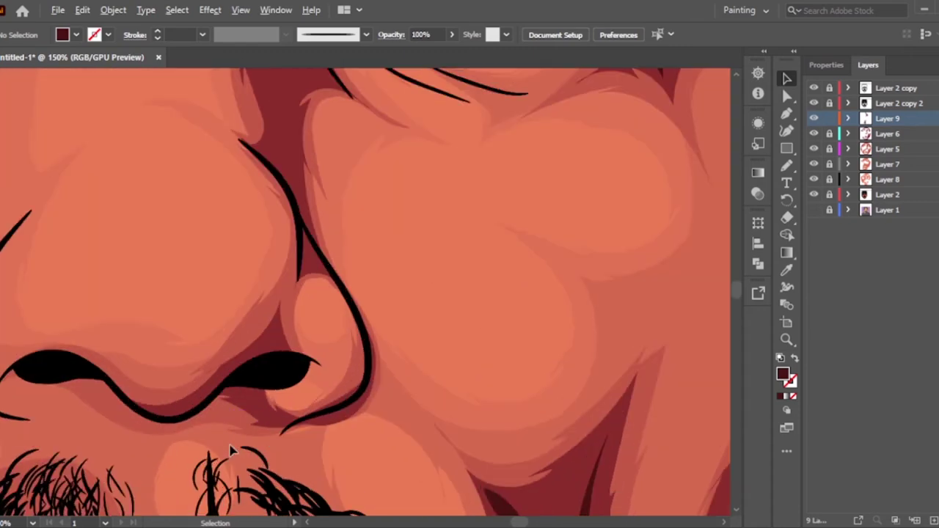
Shade beside the nostril, its crease, and the crease between brow and eye
drag(380, 392, 346, 405)
drag(272, 374, 323, 323)
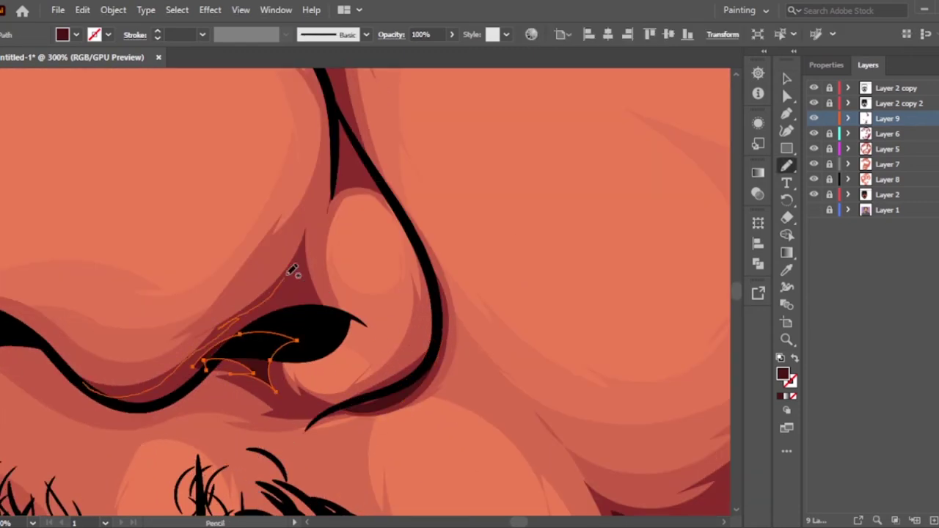
alt+scroll(218, 294, down, 2)
scroll(219, 294, up, 3)
drag(230, 229, 196, 292)
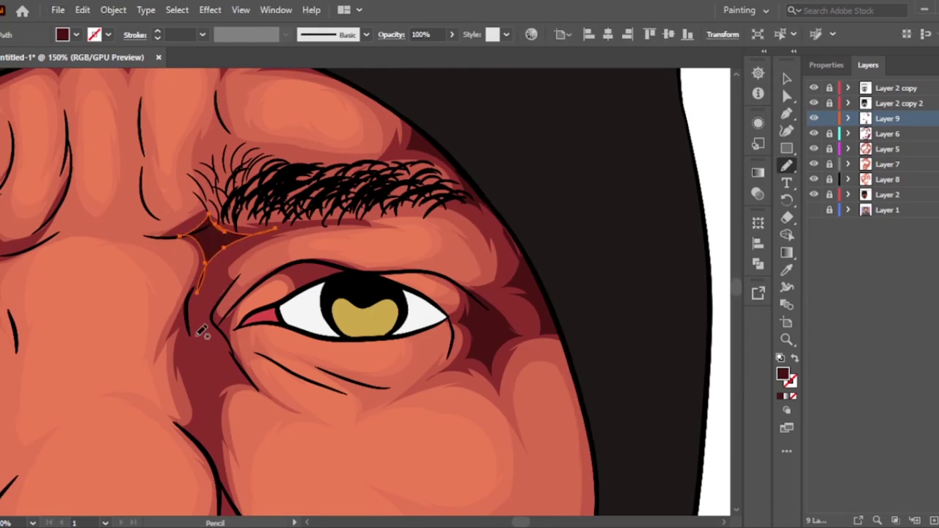
drag(286, 268, 385, 288)
scroll(323, 419, down, 2)
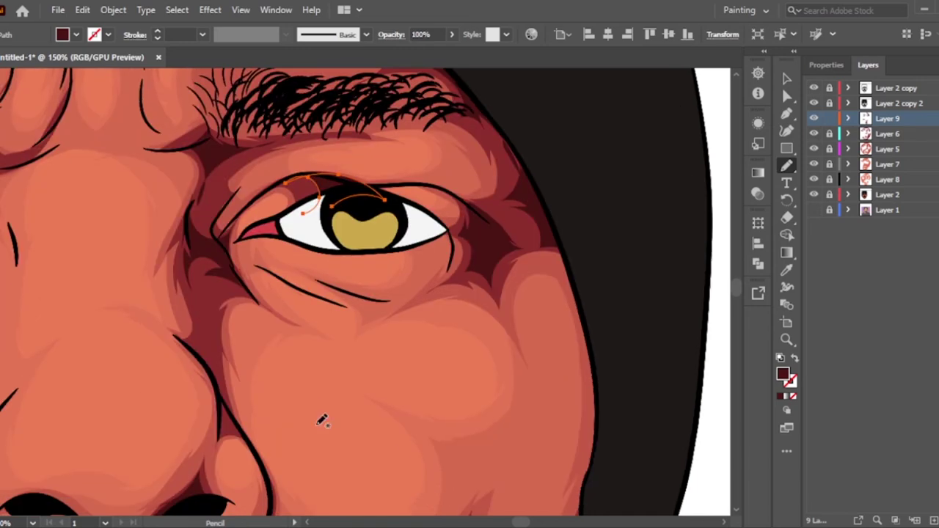
key(ctrl+0)
Draw dark shading along the forehead hairline and head outline
ctrl+click(681, 137)
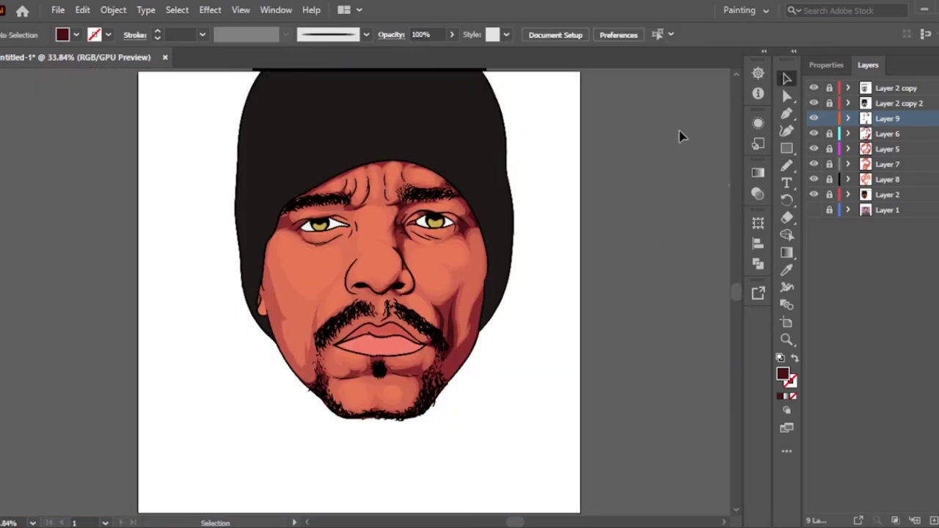
scroll(436, 173, up, 4)
drag(249, 175, 360, 209)
scroll(360, 209, left, 5)
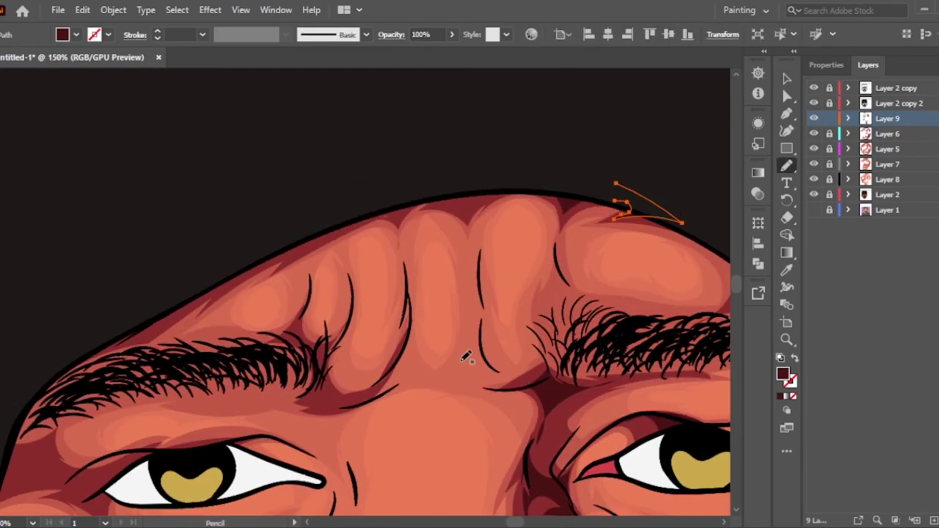
drag(103, 337, 433, 190)
key(v)
key(ctrl+0)
click(661, 115)
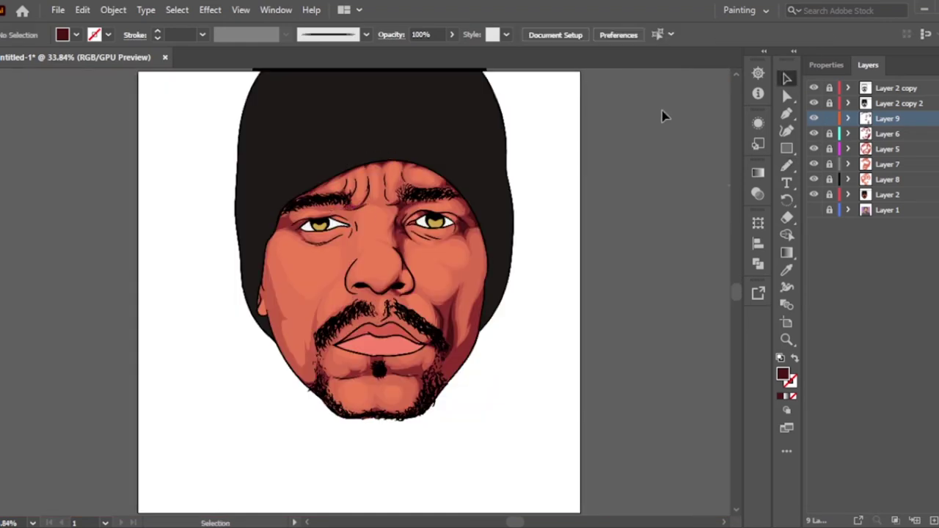
Add dark red shading in the eyebrow crease
scroll(303, 215, up, 5)
key(n)
drag(334, 198, 465, 220)
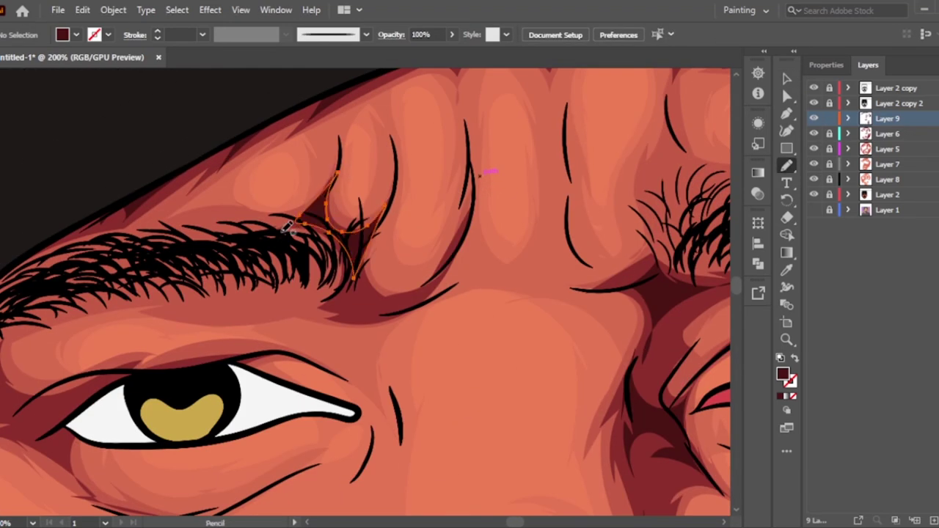
key(ctrl+0)
key(v)
click(650, 121)
scroll(280, 212, up, 5)
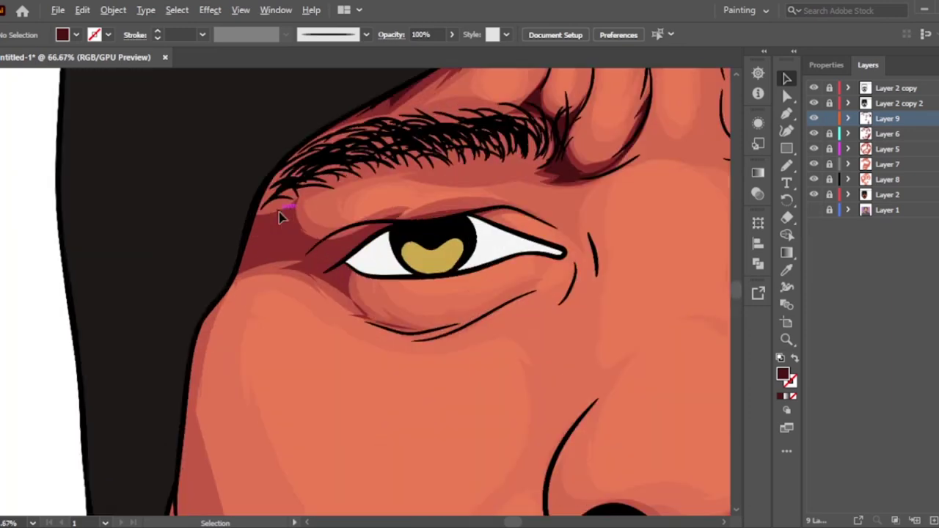
key(n)
key(ctrl+0)
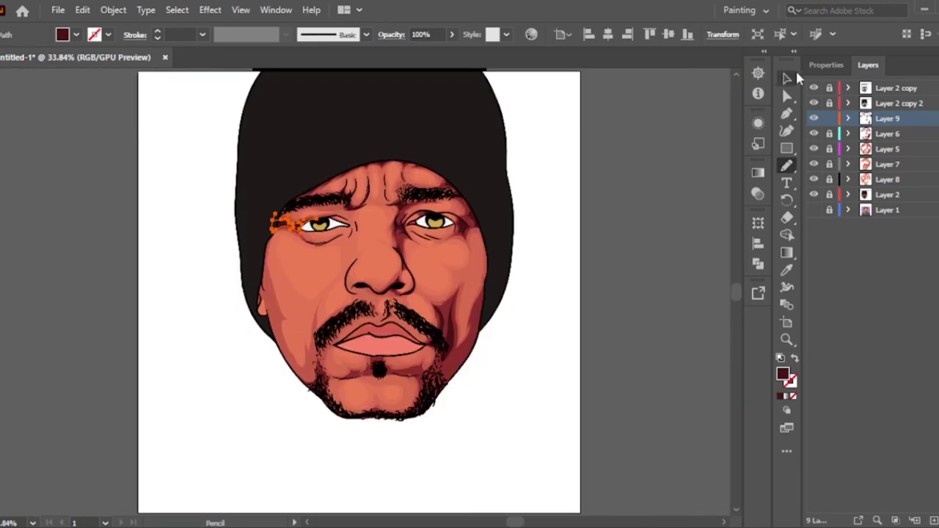
Draw dark red shading along and around the chin's beard edge
click(786, 78)
scroll(457, 382, up, 3)
key(n)
drag(299, 438, 350, 408)
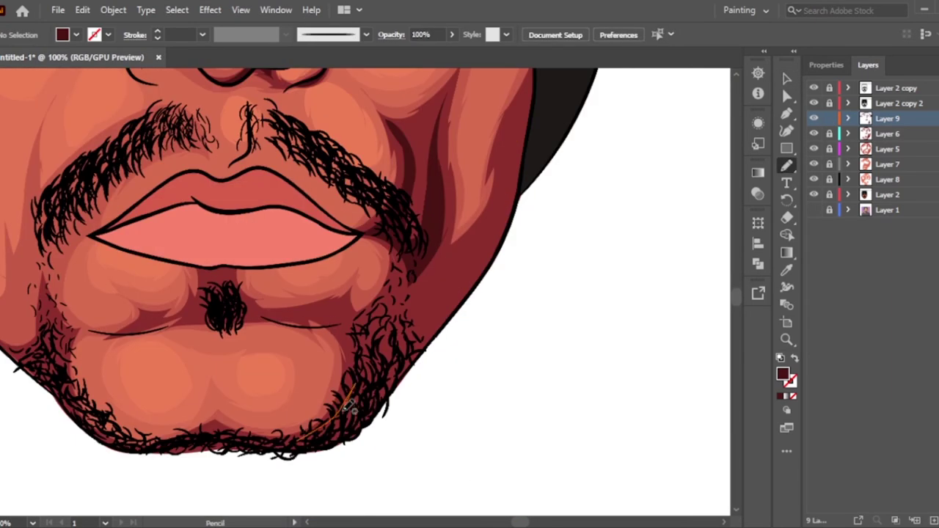
drag(357, 328, 203, 440)
scroll(330, 314, left, 3)
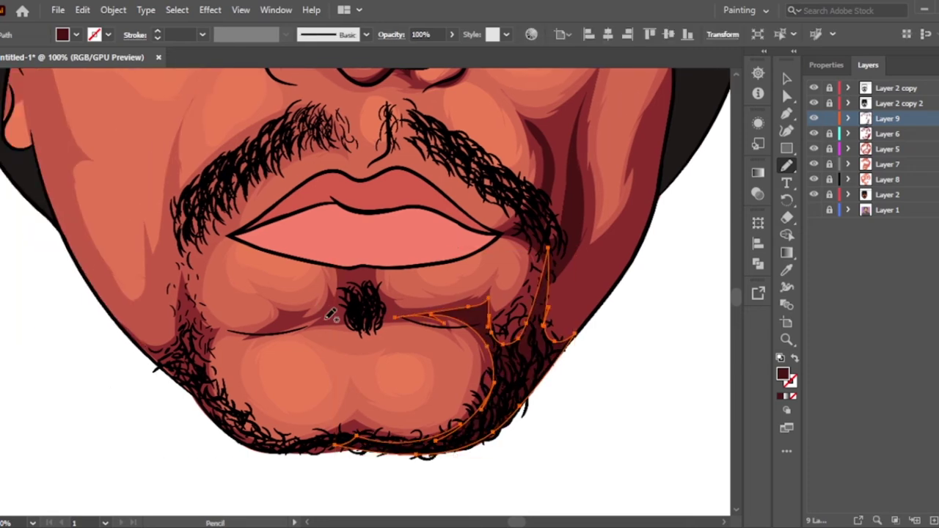
key(ctrl+shift+a)
key(ctrl+0)
Add a new layer above Layer 5 and eyedrop a lighter red from the artwork
click(787, 78)
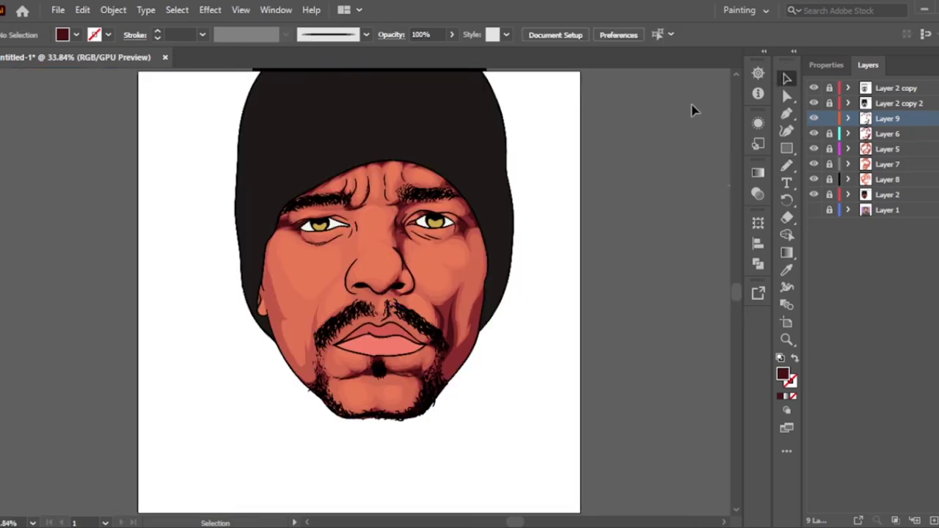
click(850, 151)
click(814, 149)
click(813, 149)
key(ctrl+l)
scroll(283, 331, up, 3)
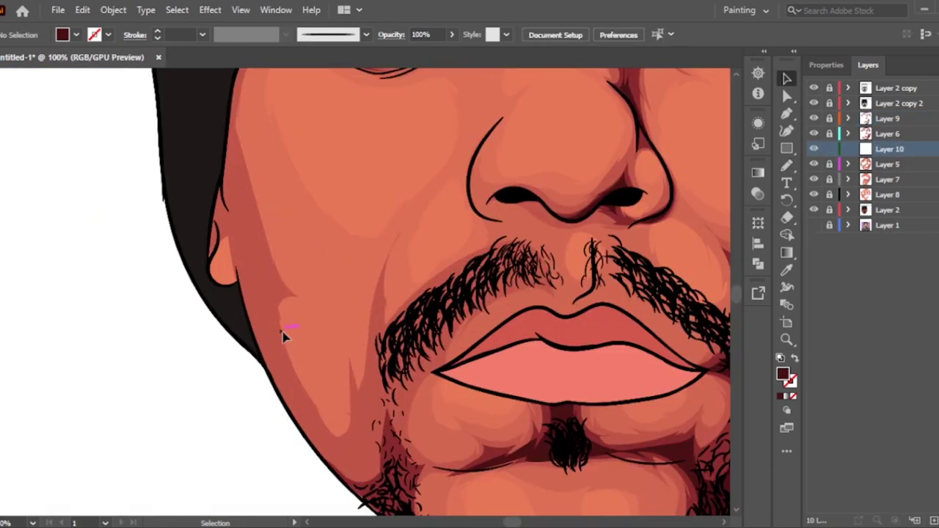
key(i)
click(682, 345)
Draw lighter red Pencil shading beside the ear and along the jaw
key(n)
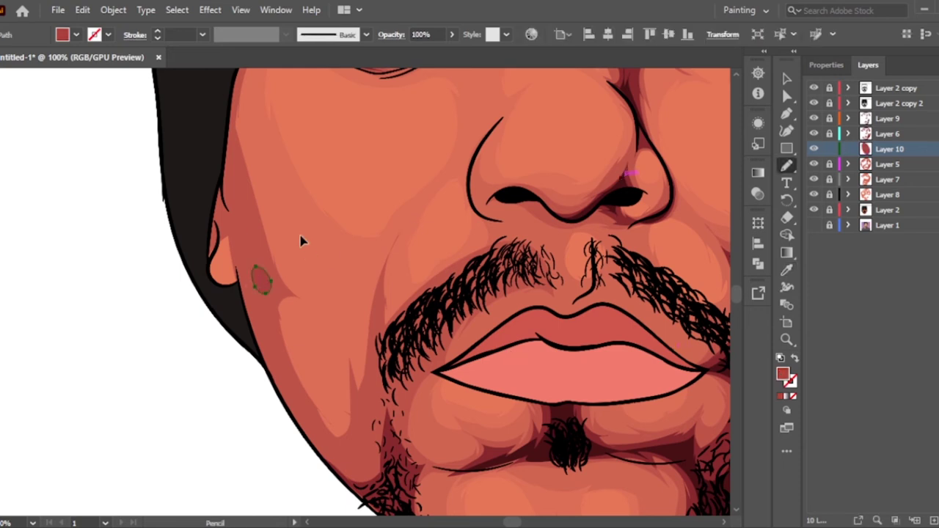
mouse_move(200, 184)
mouse_down()
mouse_move(242, 271)
mouse_move(242, 327)
mouse_up()
key(v)
key(n)
scroll(275, 189, down, 3)
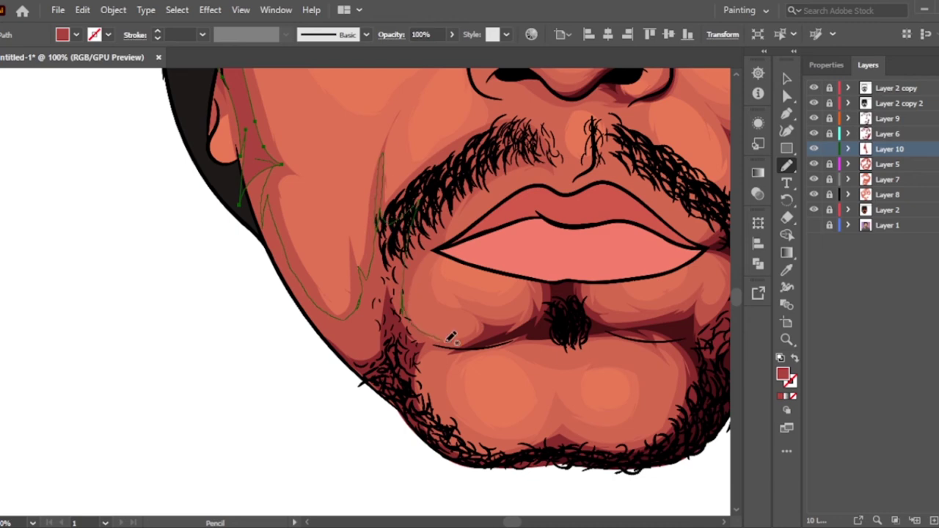
key(ctrl+z)
drag(252, 137, 307, 304)
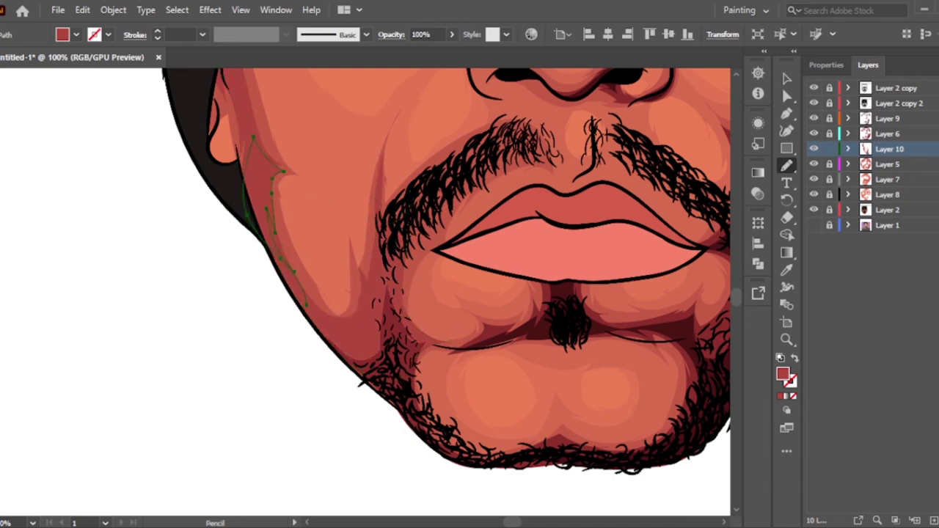
key(ctrl+0)
key(v)
key(ctrl+shift+a)
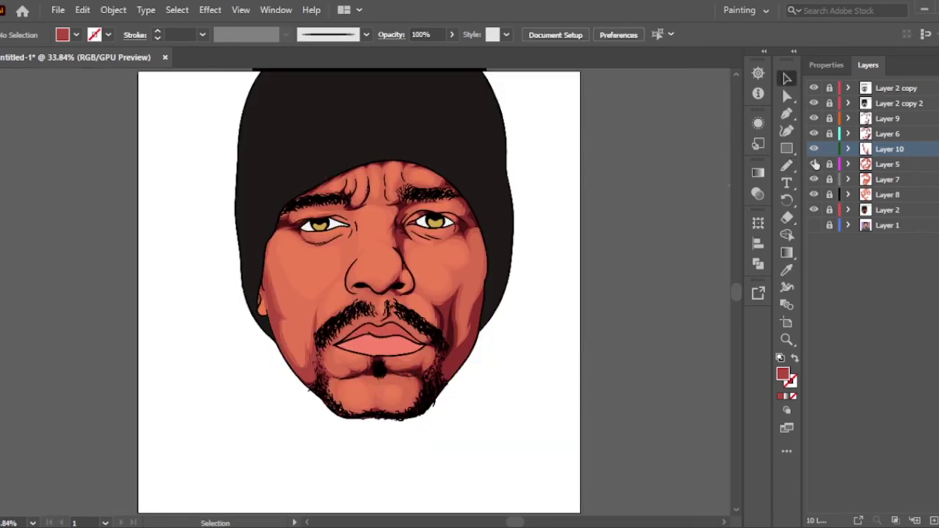
Add lighter red Pencil shading along the eyebrow
scroll(440, 199, up, 5)
key(n)
drag(398, 214, 440, 199)
key(ctrl+0)
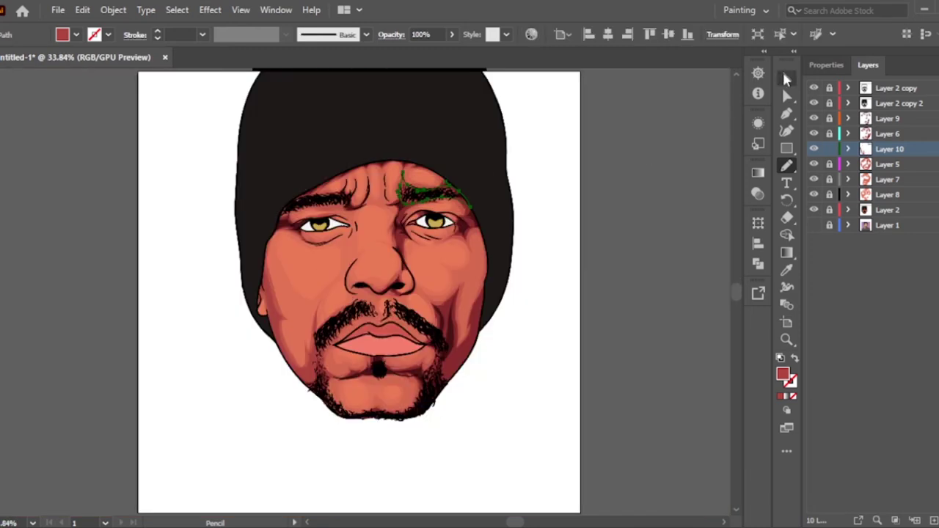
key(ctrl+shift+a)
scroll(304, 190, up, 5)
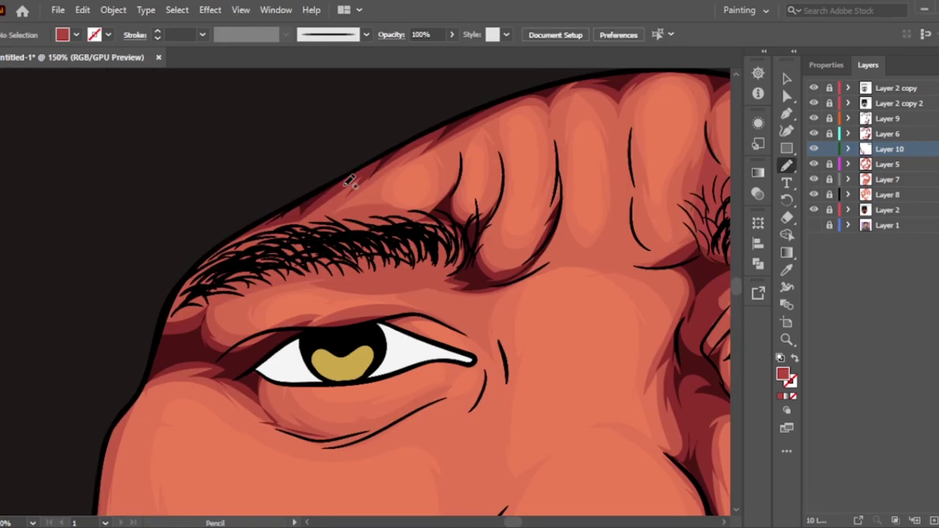
key(ctrl+0)
key(v)
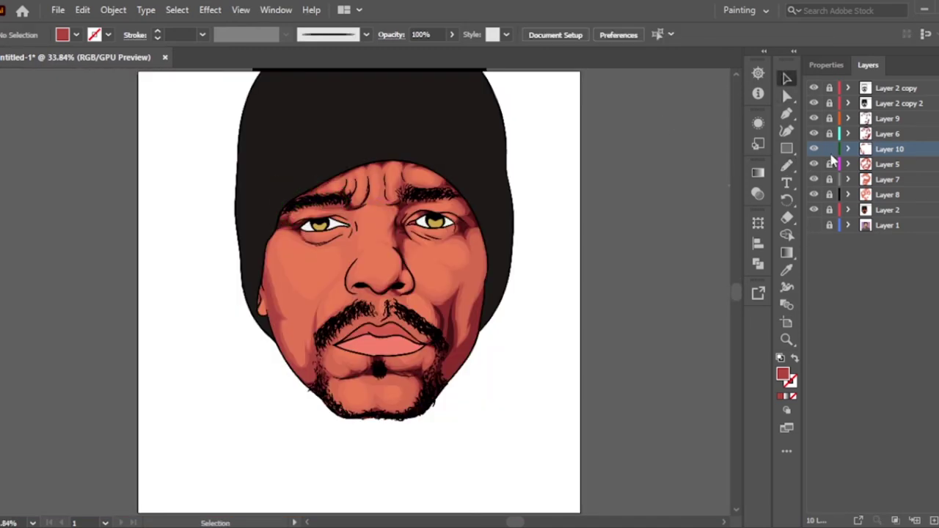
click(872, 179)
Add a layer above Layer 7, sample the cheek's skin red, and delete the stray cheek blob
click(813, 179)
click(813, 179)
click(915, 520)
key(ctrl+plus)
key(ctrl+plus)
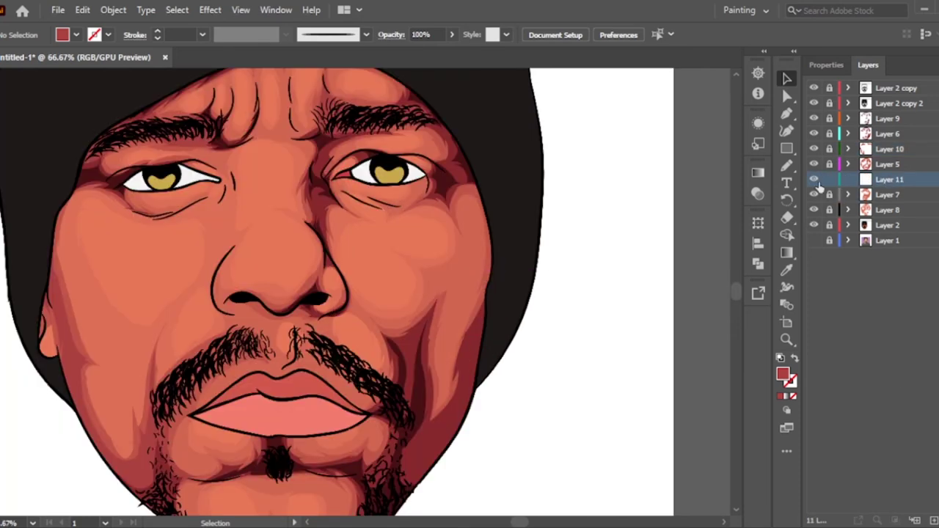
key(i)
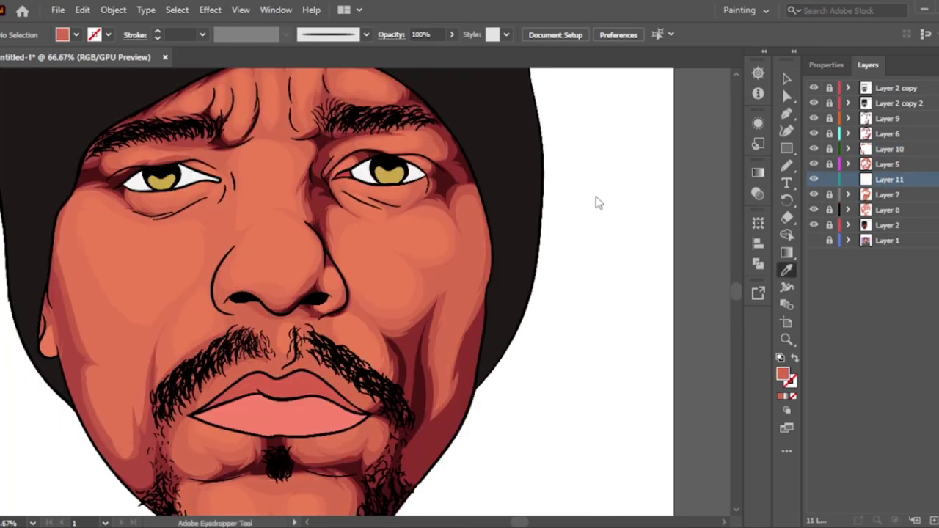
key(shift+b)
click(444, 283)
click(782, 82)
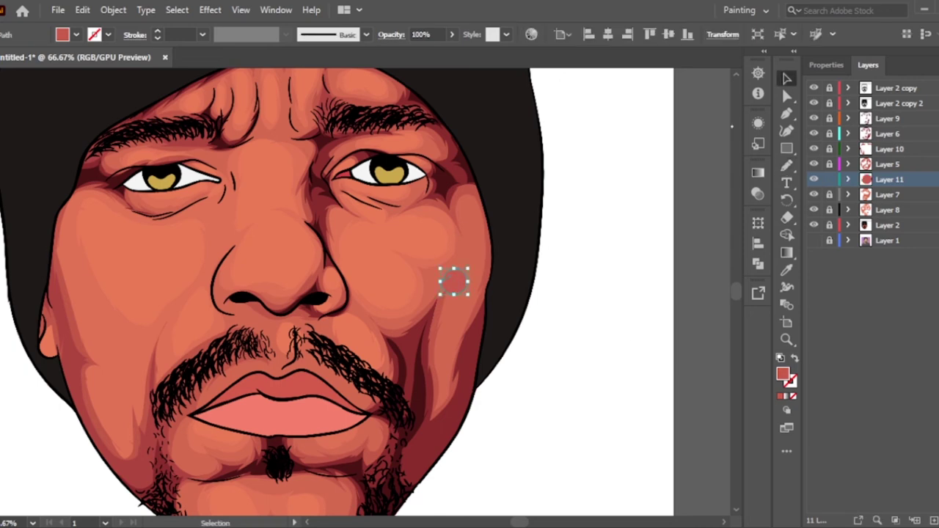
key(ctrl+shift+a)
key(ctrl+1)
key(i)
key(n)
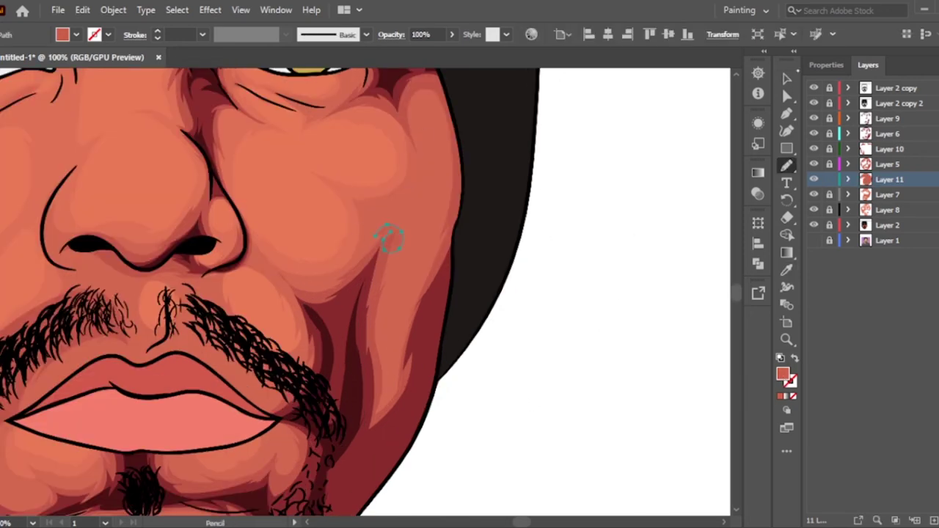
key(Delete)
Draw skin-tone shading strokes on the cheek and beside the mustache
drag(419, 156, 329, 289)
key(v)
key(ctrl+shift+a)
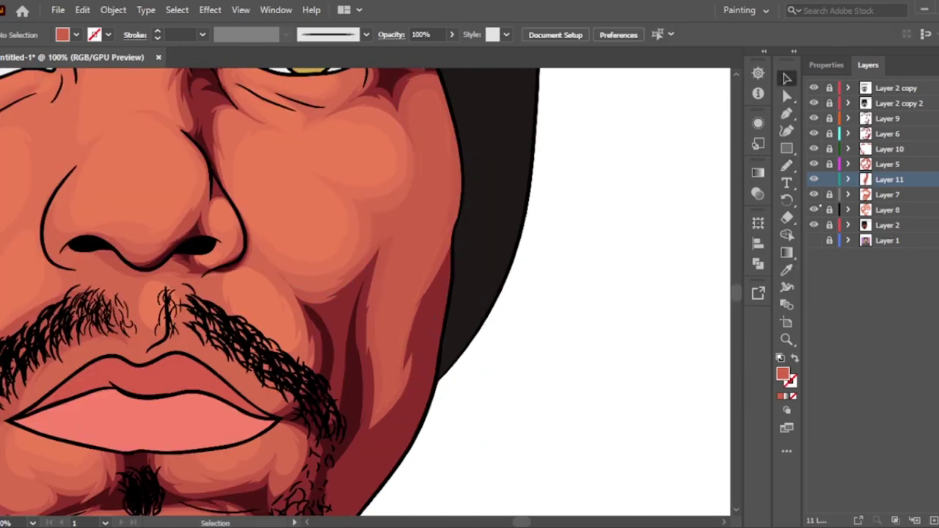
key(m)
key(n)
drag(308, 329, 294, 368)
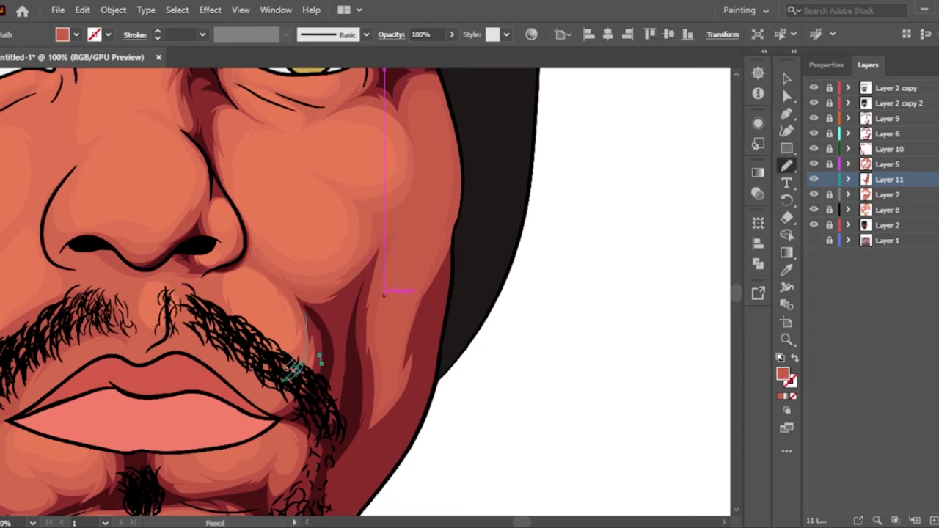
drag(533, 262, 701, 195)
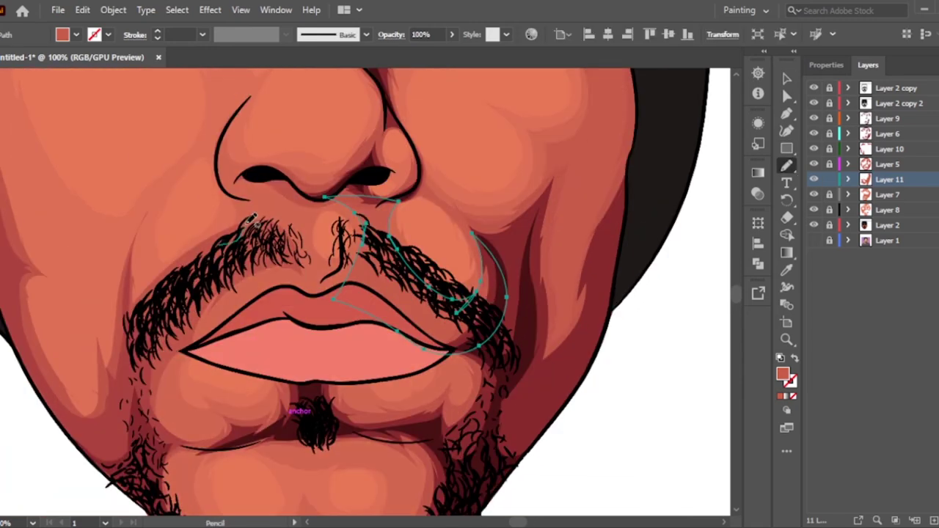
key(ctrl+plus)
key(ctrl+plus)
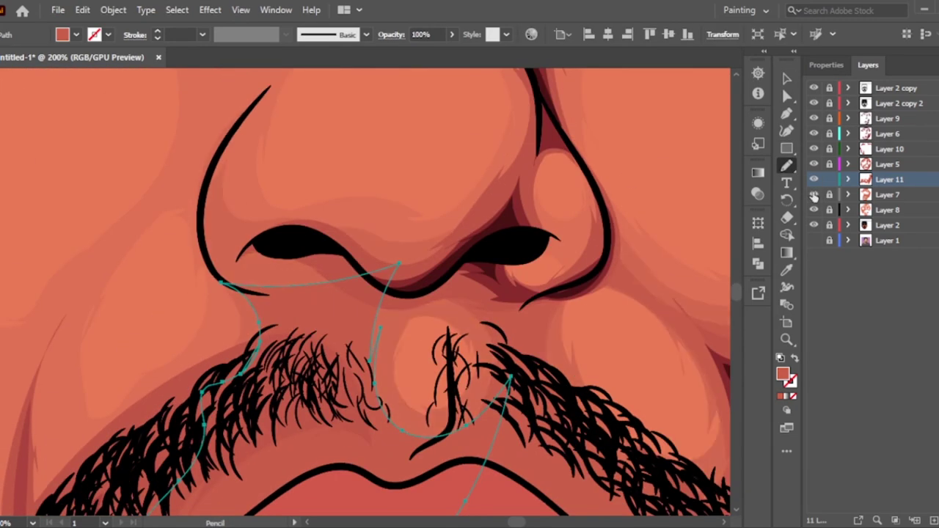
Draw highlight shapes around the nose, nostril, left beard and chin
drag(220, 267, 222, 272)
key(ctrl+shift+a)
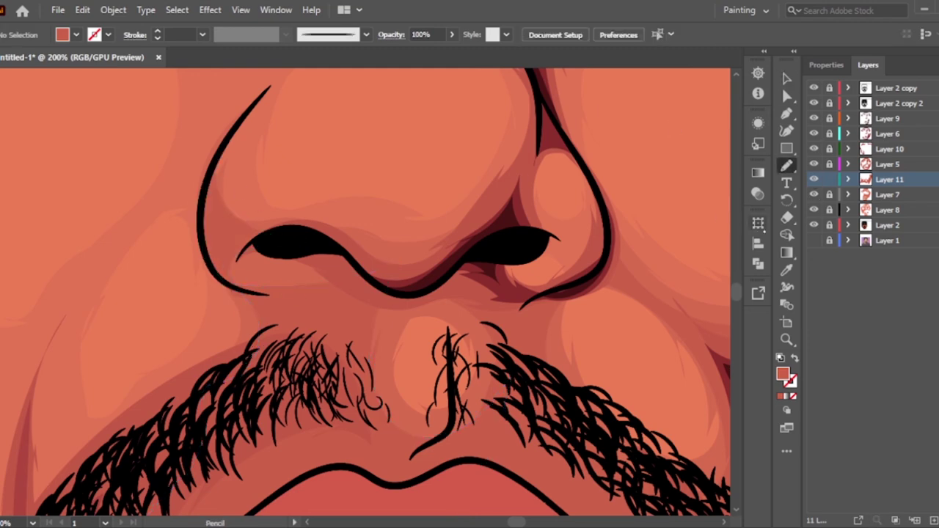
drag(320, 250, 253, 238)
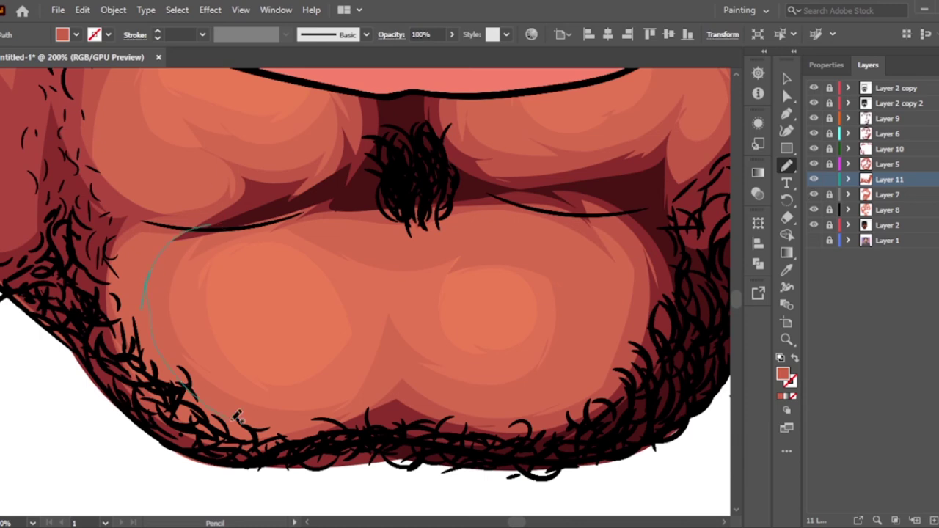
drag(237, 416, 93, 271)
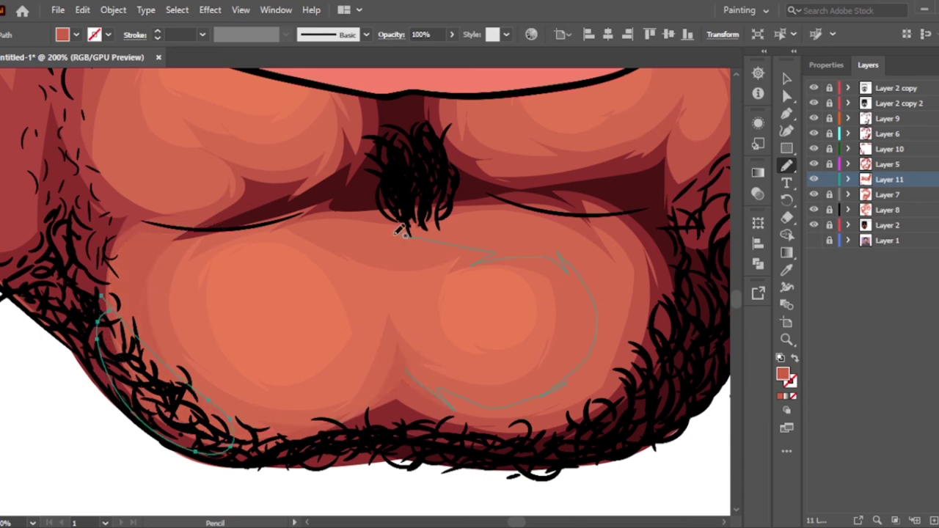
drag(402, 231, 408, 376)
click(786, 79)
key(ctrl+0)
key(ctrl+plus)
key(ctrl+plus)
key(ctrl+shift+a)
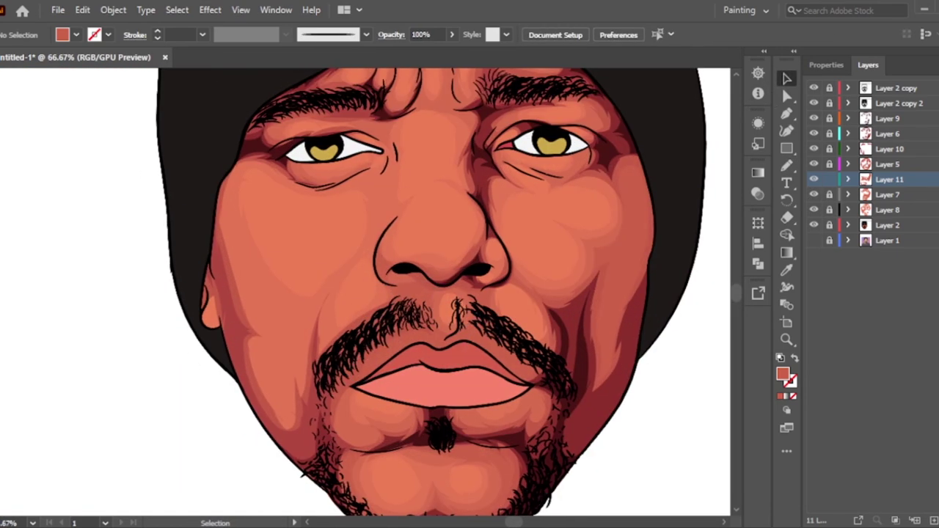
Draw highlights from the forehead to the nose bridge and over the left forehead fold
key(ctrl+plus)
key(ctrl+plus)
key(ctrl+plus)
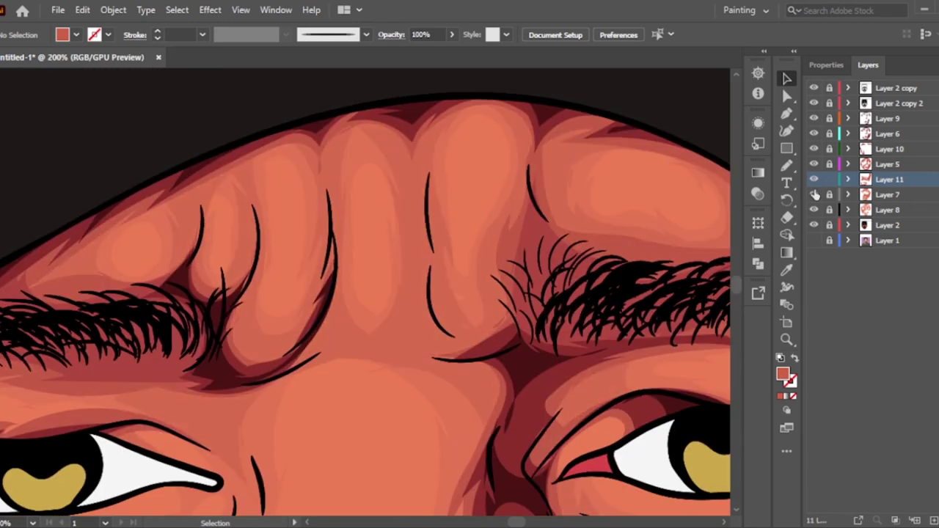
key(n)
drag(436, 357, 536, 251)
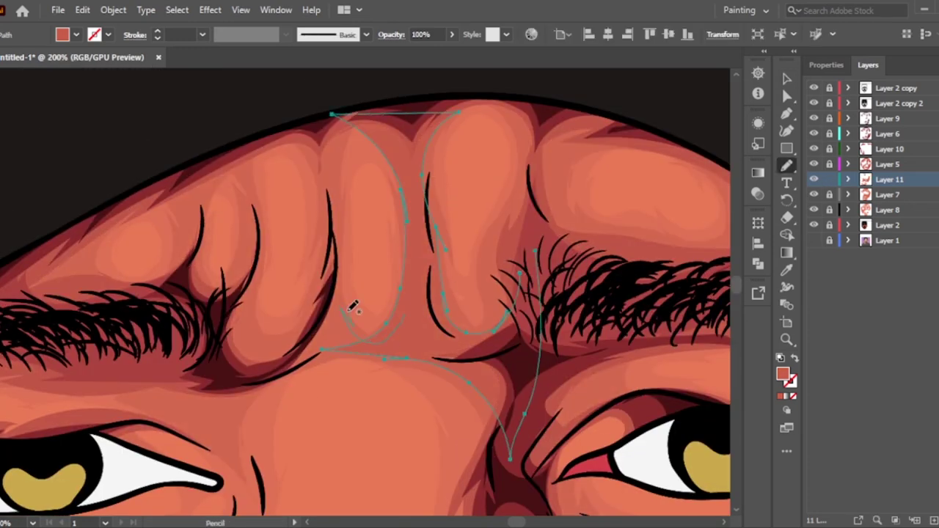
drag(330, 121, 71, 282)
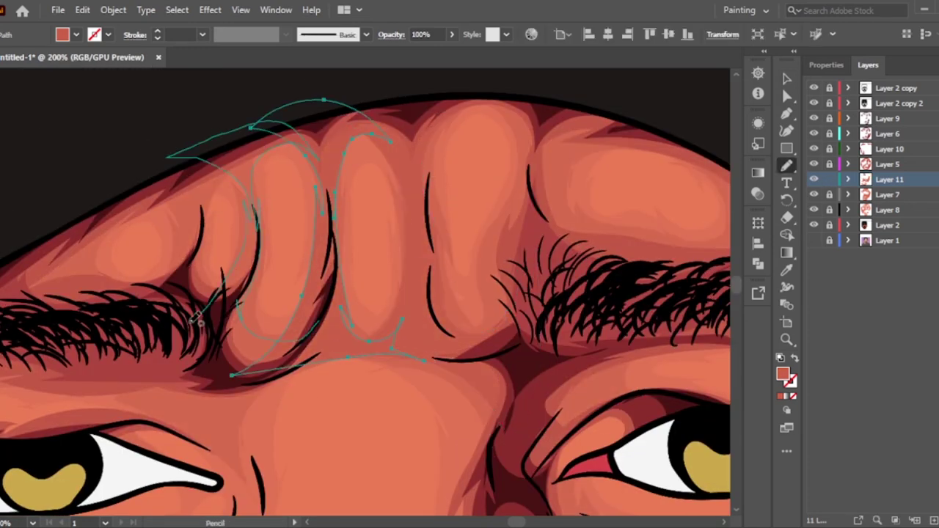
key(ctrl+0)
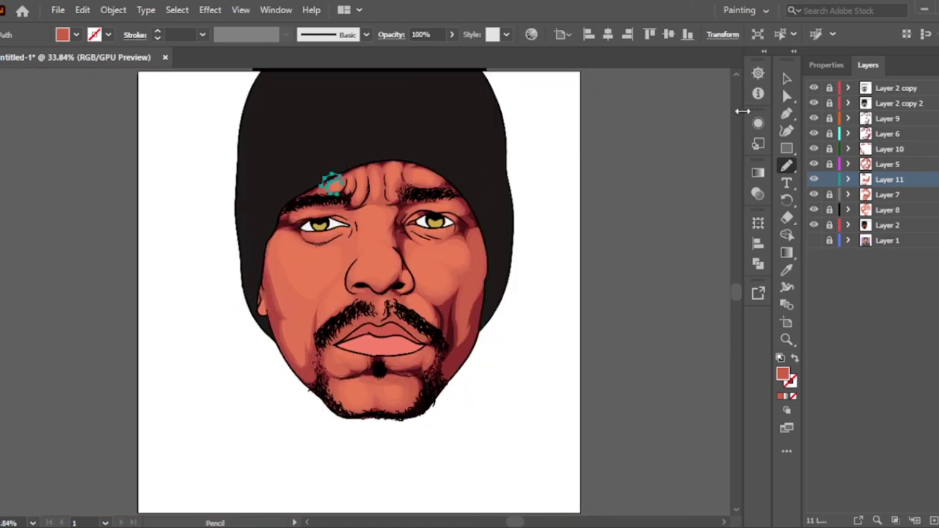
click(783, 81)
click(587, 156)
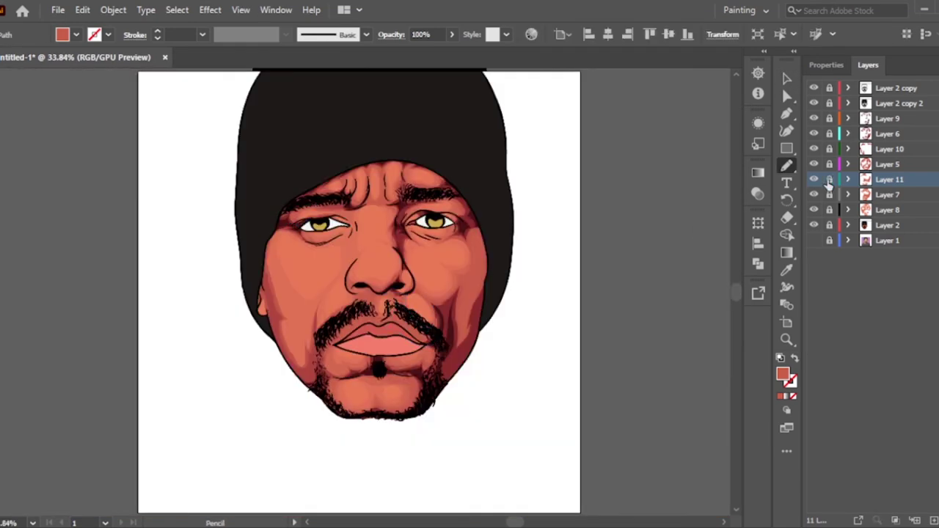
click(829, 181)
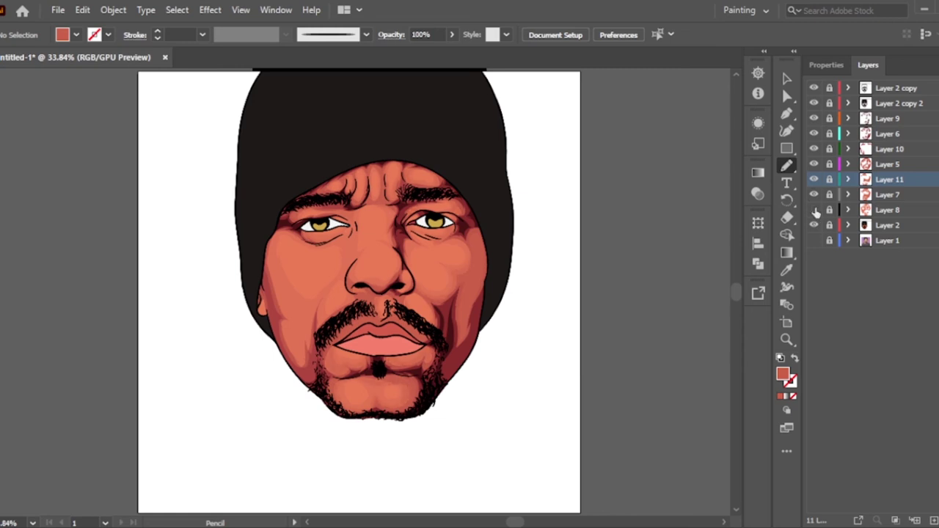
Create Layer 12 and sample the skin tone with the Eyedropper
click(816, 212)
key(ctrl+l)
key(ctrl+1)
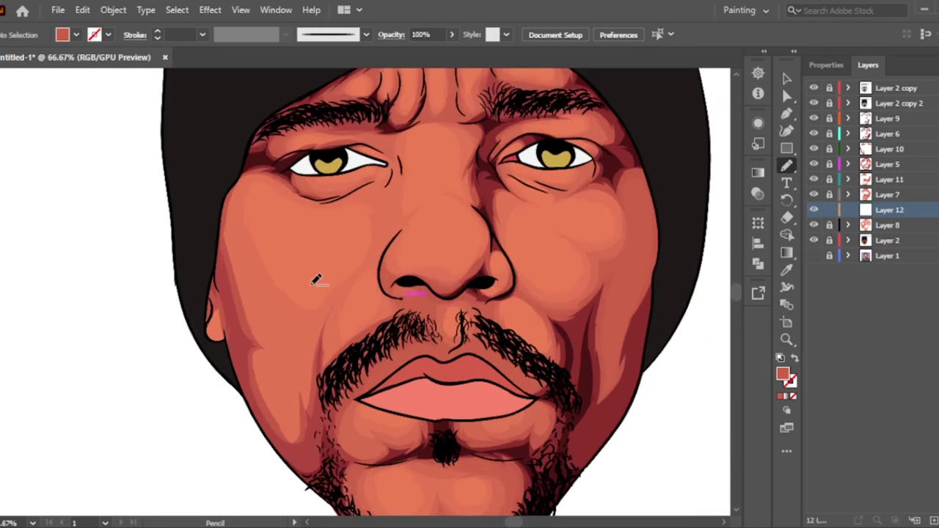
key(i)
key(n)
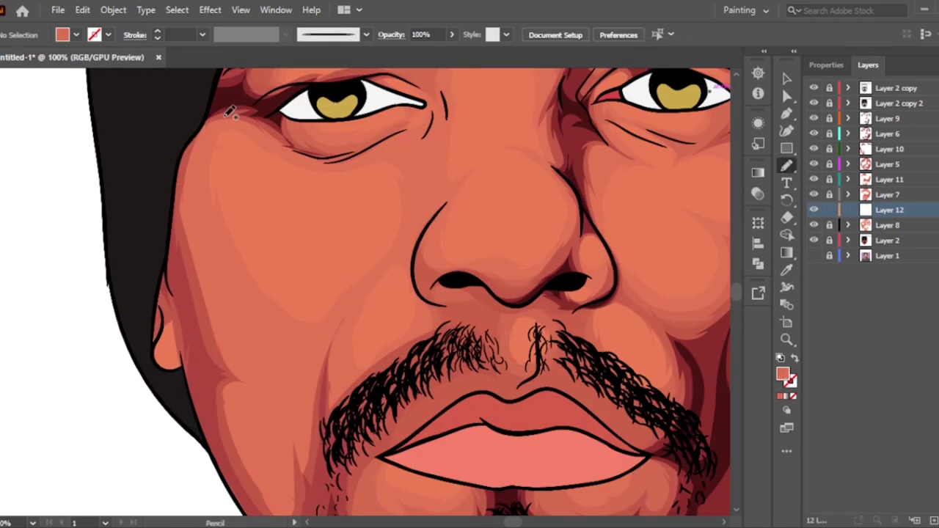
Draw skin-tone highlights over the left cheek, around the nose and along the nose bridge
scroll(252, 258, down, 3)
drag(249, 198, 311, 396)
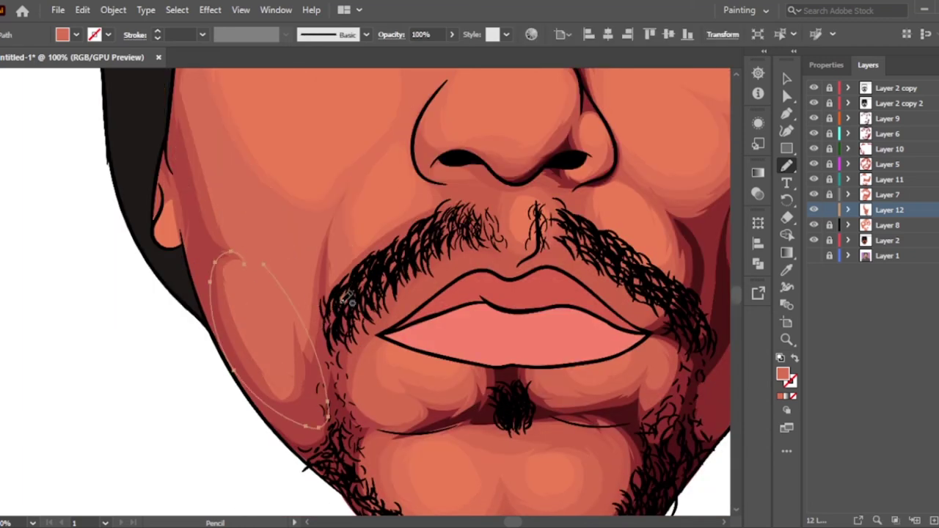
scroll(445, 176, up, 3)
key(ctrl+equal)
key(ctrl+shift+a)
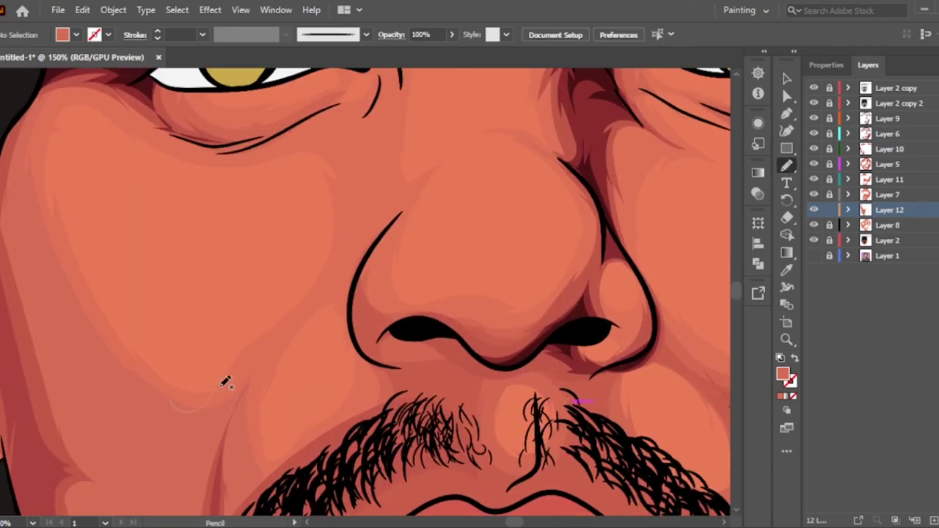
drag(410, 209, 557, 293)
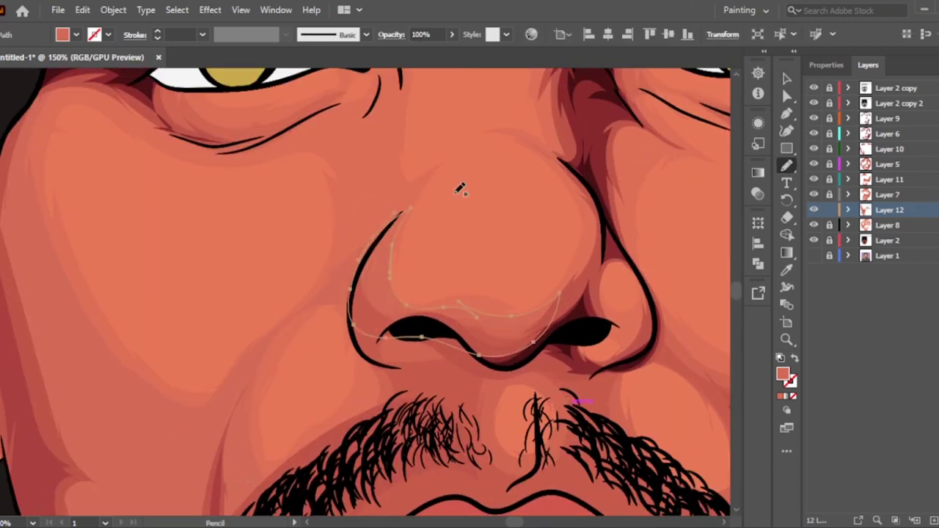
scroll(348, 342, up, 3)
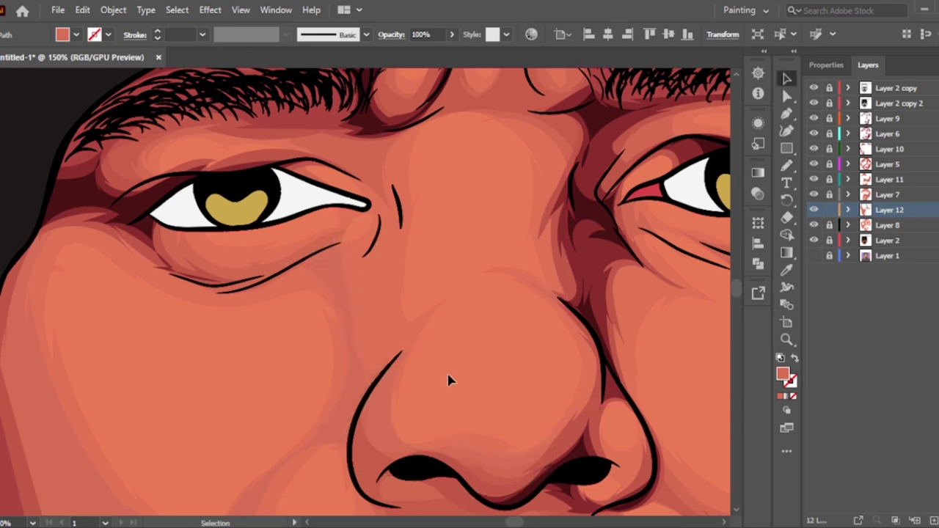
key(ctrl+shift+a)
drag(418, 335, 363, 257)
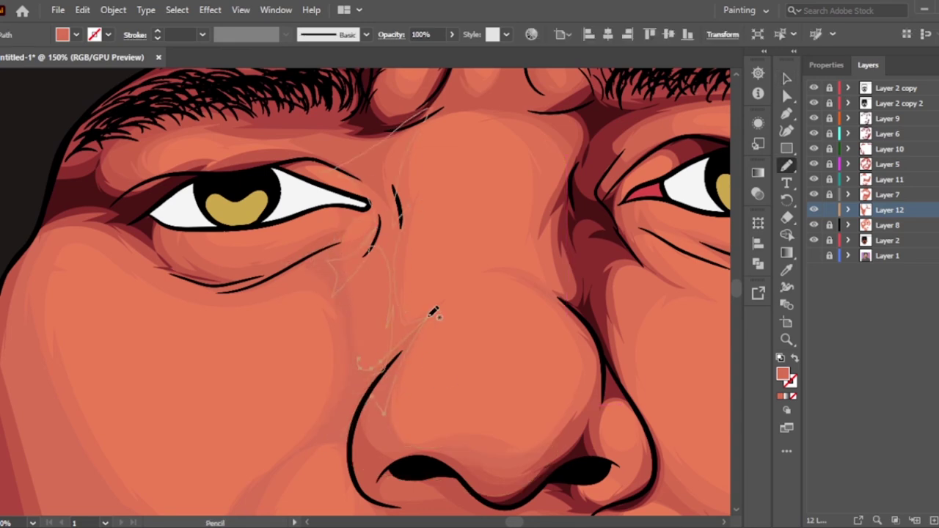
Fit the artboard in view and deselect the new cheek highlight shapes
key(ctrl+0)
click(787, 79)
key(ctrl+shift+a)
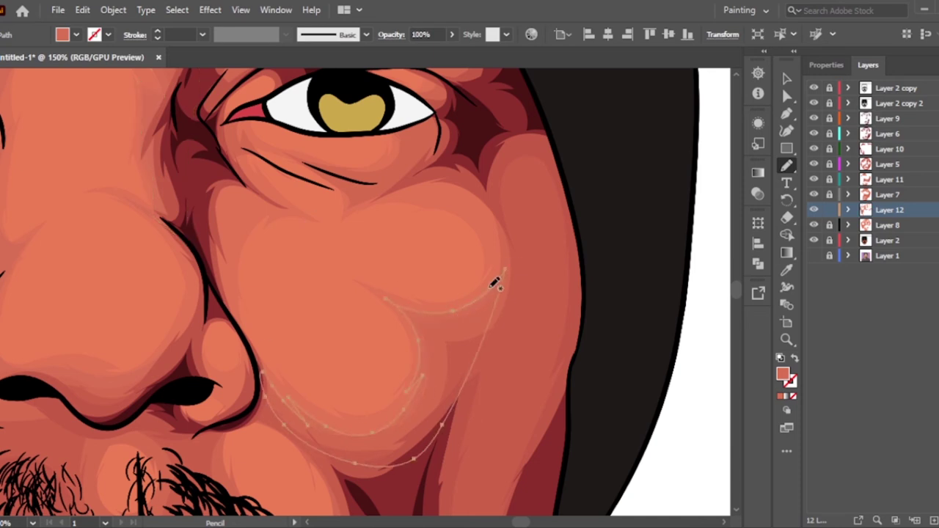
key(ctrl+0)
click(786, 79)
click(678, 118)
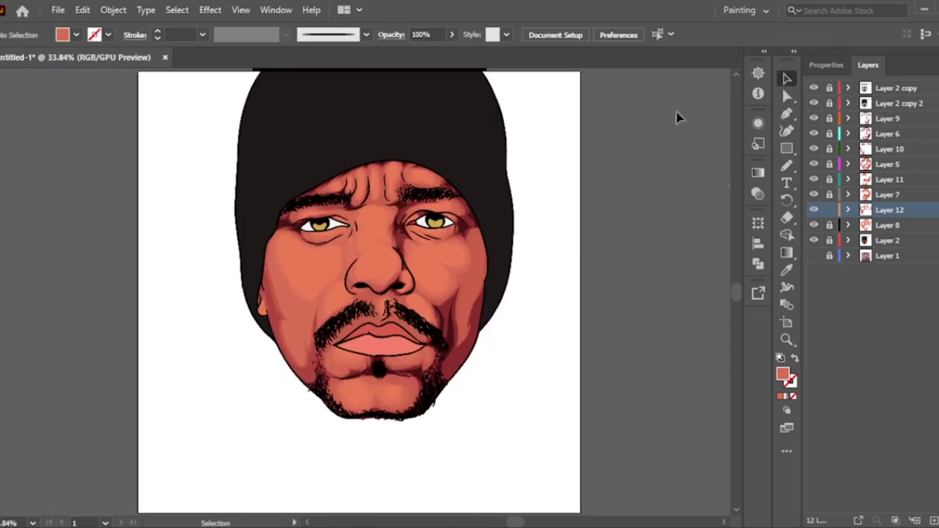
Add another layer, sample the skin tone, and draw a left cheek highlight
click(887, 240)
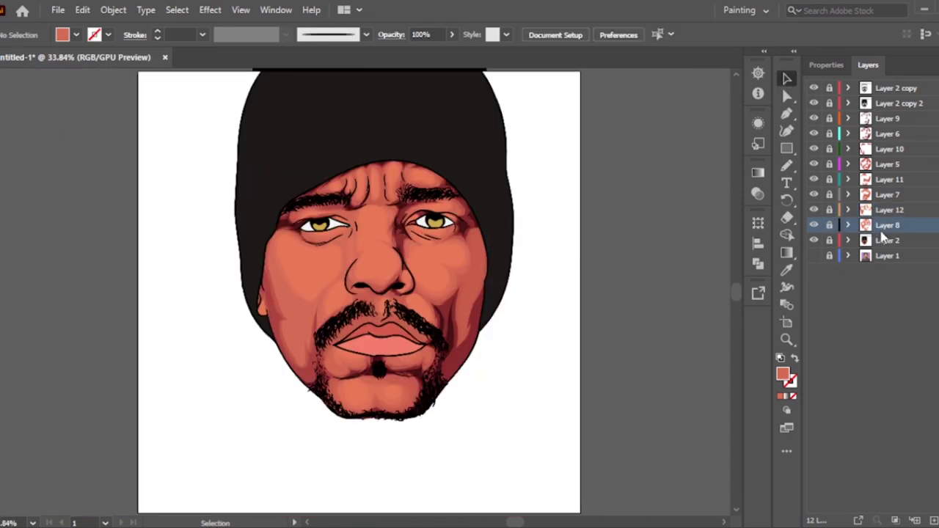
key(ctrl+l)
key(ctrl+1)
key(i)
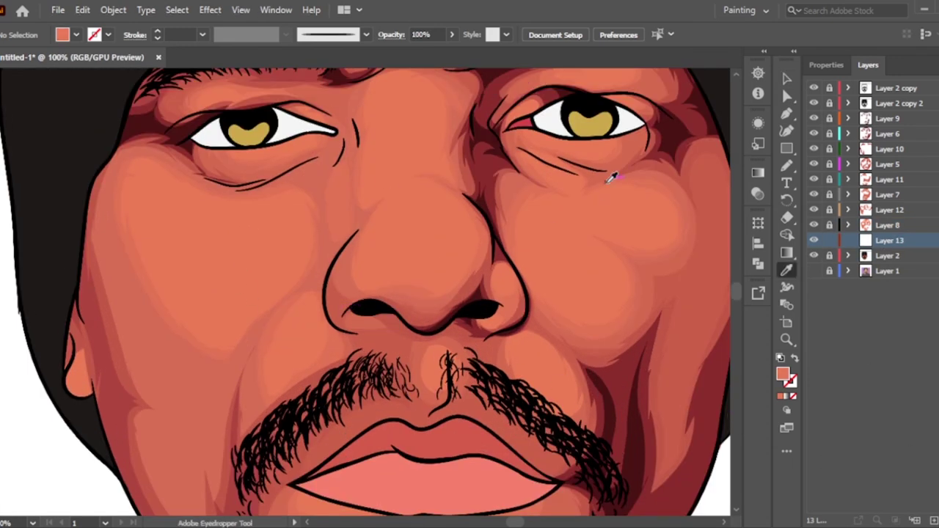
key(n)
drag(208, 192, 146, 341)
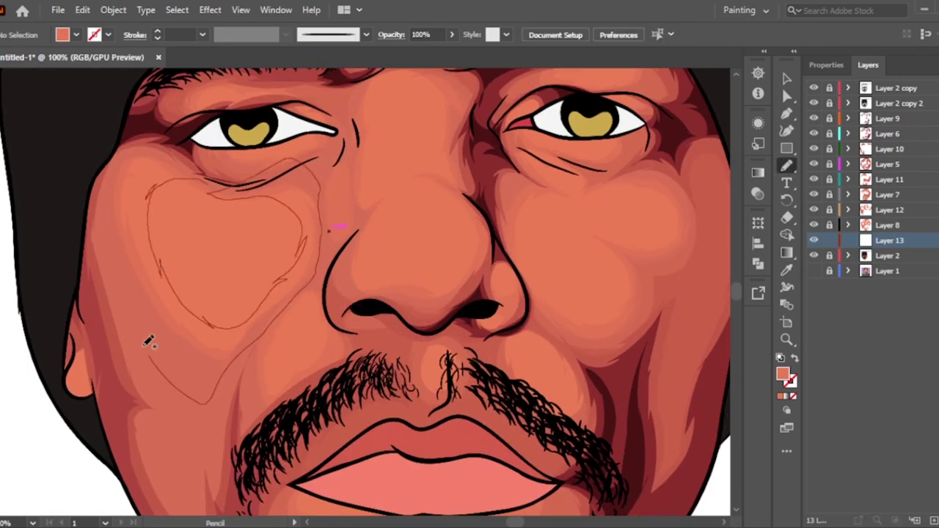
key(ctrl+shift+a)
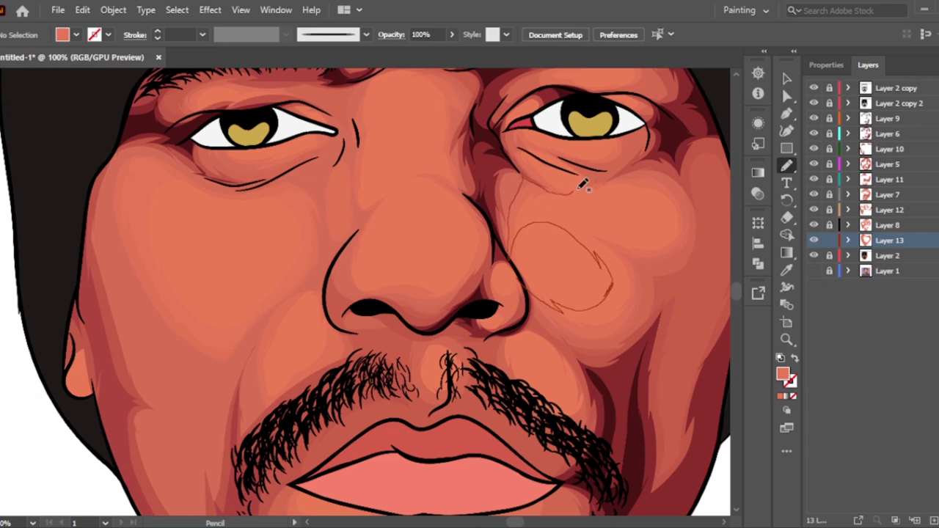
Draw highlight shapes on the right cheek and over the nose
drag(578, 187, 551, 189)
drag(475, 253, 445, 117)
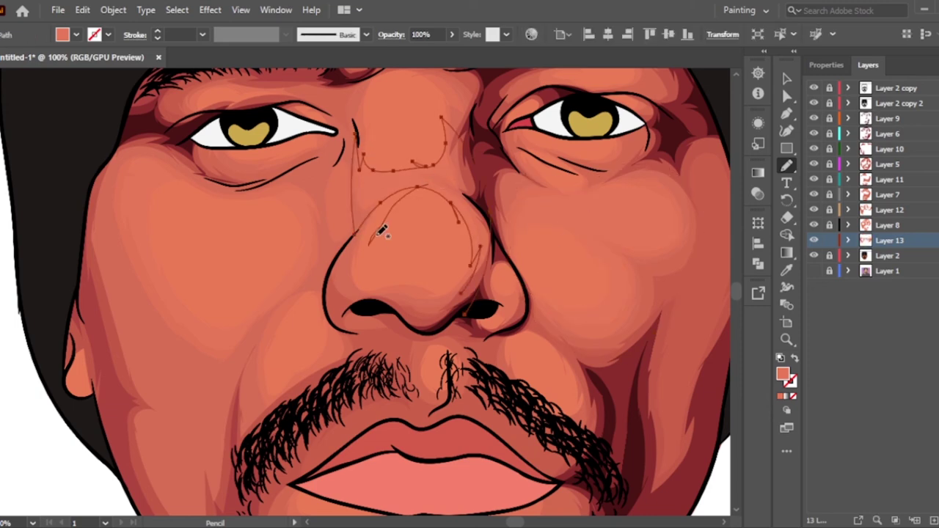
key(ctrl+0)
click(786, 79)
key(ctrl+shift+a)
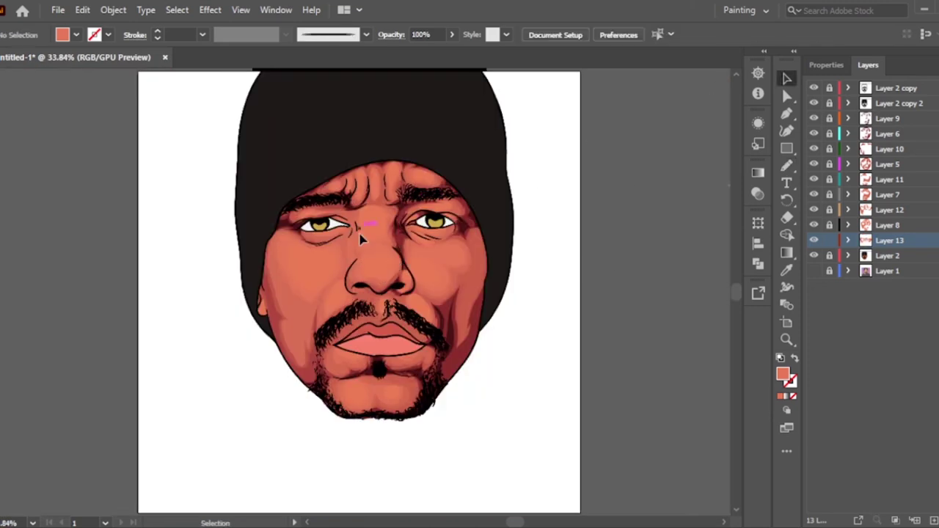
scroll(360, 238, up, 5)
Add highlight shapes over the nose tip and the nose bridge
key(n)
drag(461, 220, 357, 312)
scroll(357, 312, up, 2)
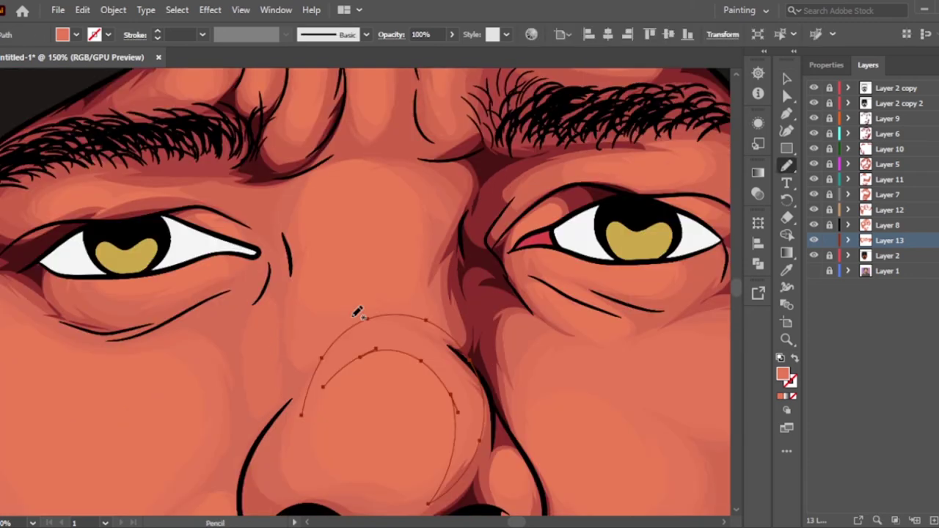
scroll(357, 312, up, 1)
drag(371, 344, 419, 345)
key(ctrl+0)
key(v)
key(ctrl+shift+a)
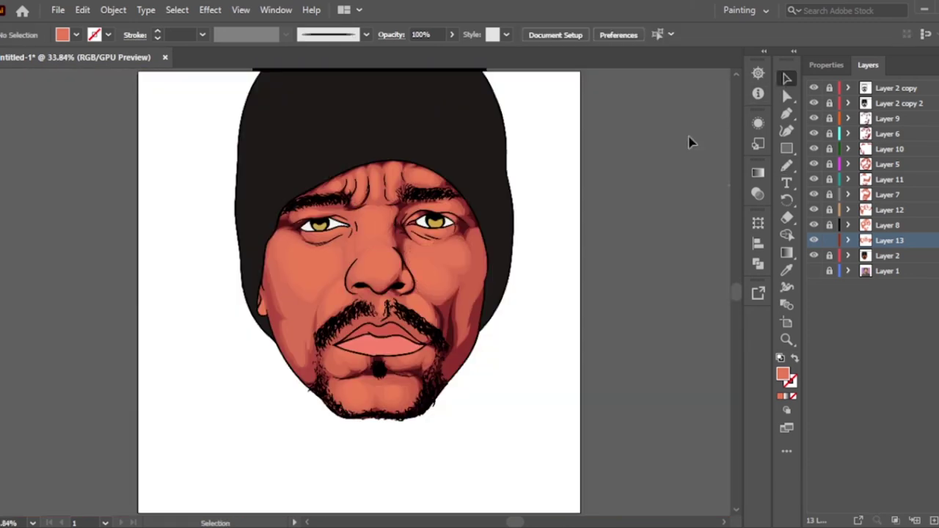
scroll(379, 173, up, 5)
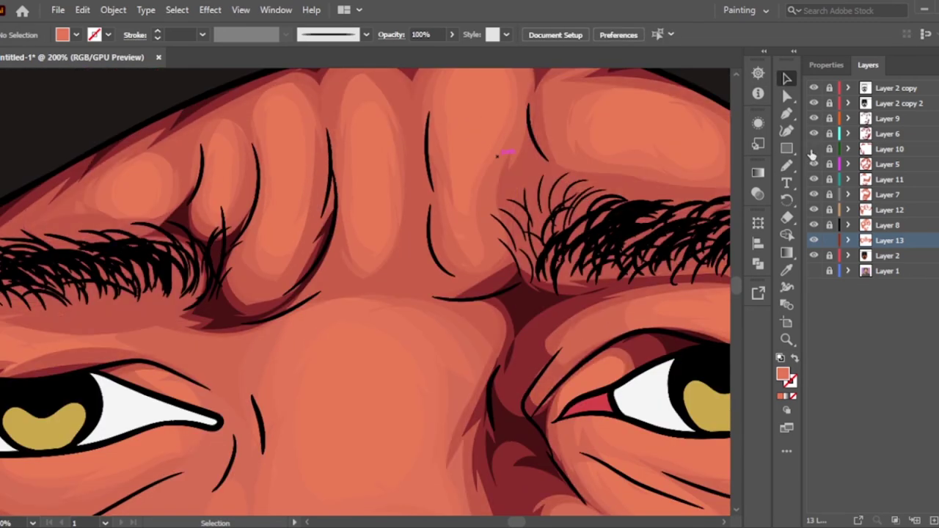
Create a layer above Layer 11 and draw a crease line between the brows
click(813, 180)
key(ctrl+l)
key(i)
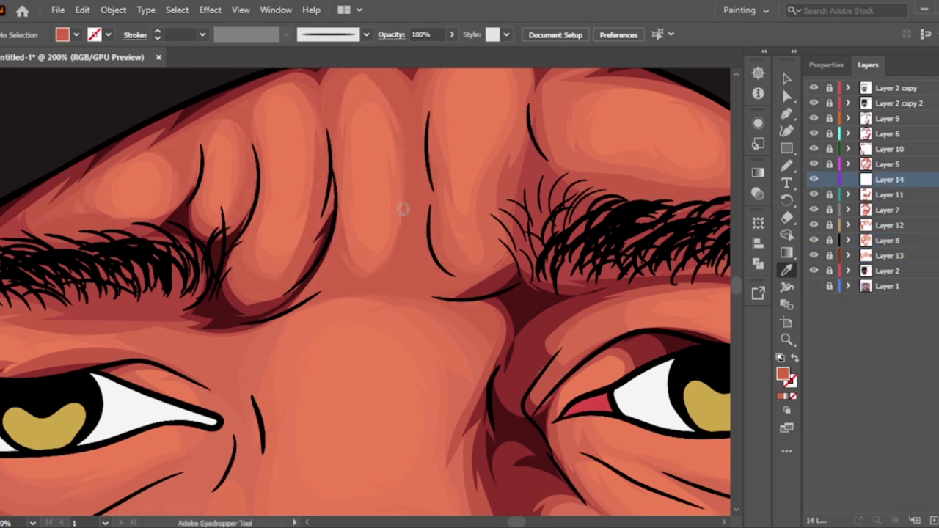
key(n)
drag(430, 247, 337, 224)
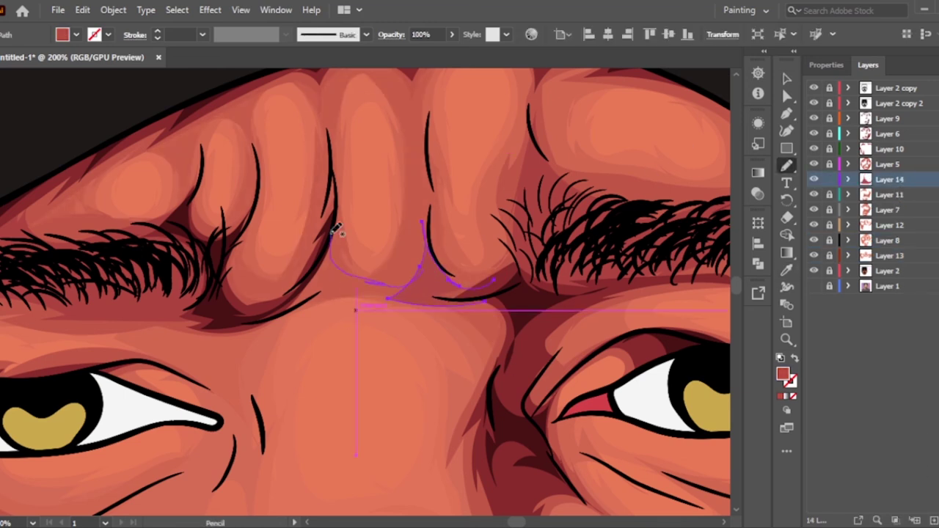
key(ctrl+0)
key(v)
key(ctrl+shift+a)
scroll(390, 195, up, 5)
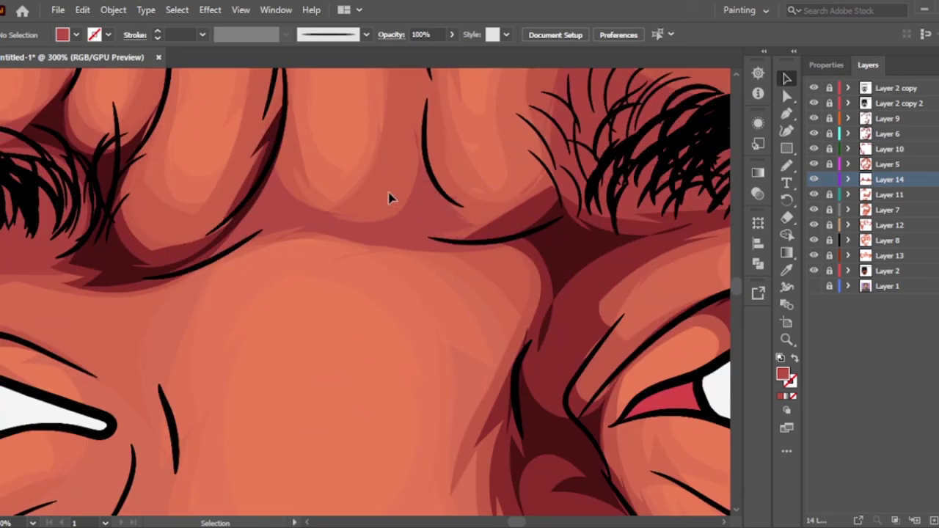
key(ctrl+0)
Add a new empty Layer 15 above Layer 2
click(891, 271)
key(ctrl+l)
scroll(299, 253, up, 4)
Sample the skin colour, lighten it to pink, and draw a teardrop highlight on the nose
scroll(298, 253, right, 5)
key(i)
click(451, 318)
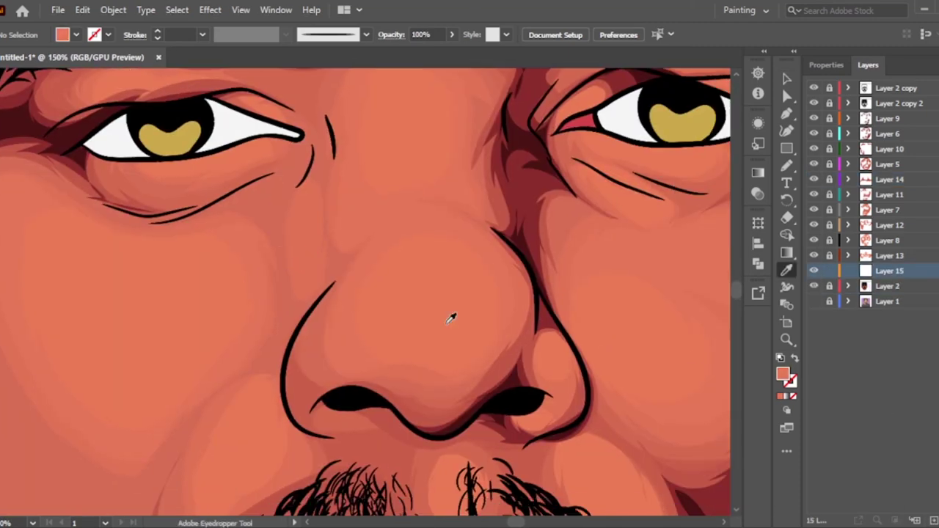
click(813, 300)
key(n)
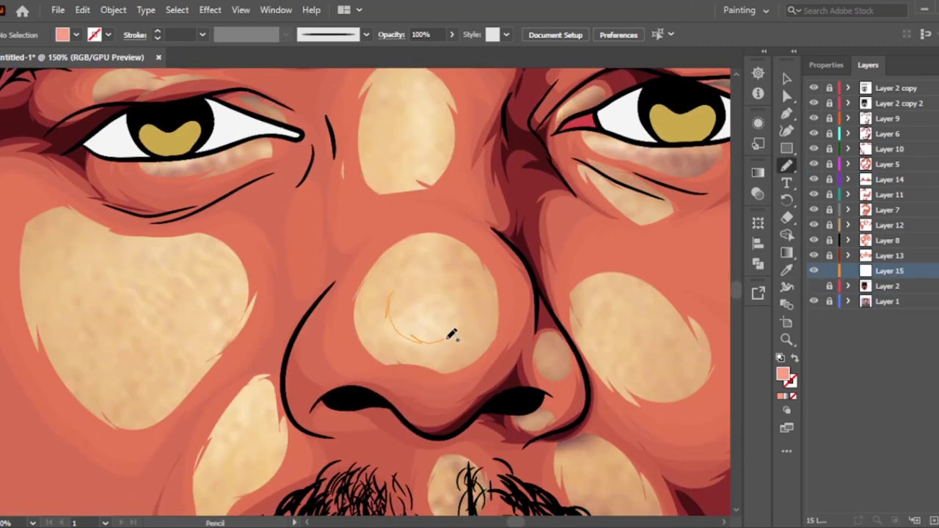
drag(423, 244, 424, 246)
Deselect the nose highlight and toggle the background photo layer to check it
key(v)
click(669, 315)
key(ctrl+0)
click(813, 301)
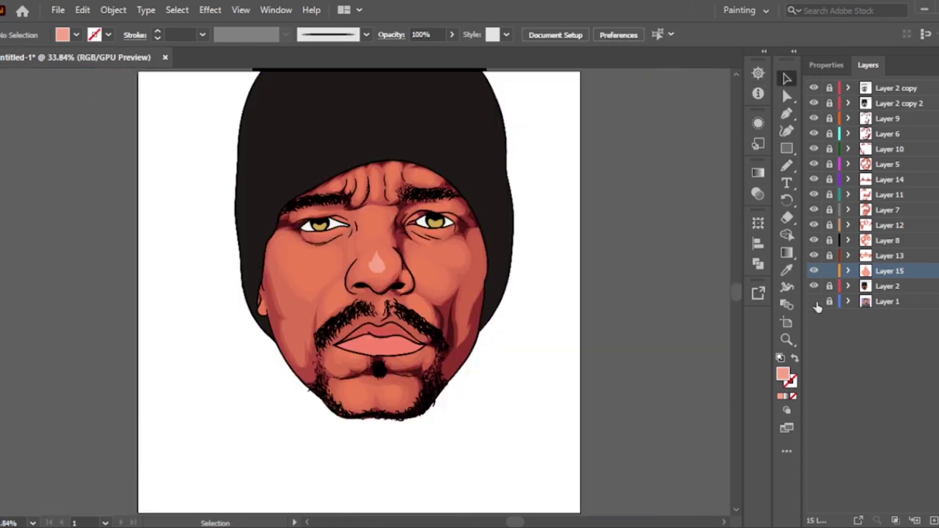
click(813, 300)
scroll(478, 261, up, 5)
Try a forehead highlight, undo it, and toggle the photo layer again to compare
key(n)
drag(449, 144, 446, 144)
key(ctrl+z)
key(ctrl+0)
key(v)
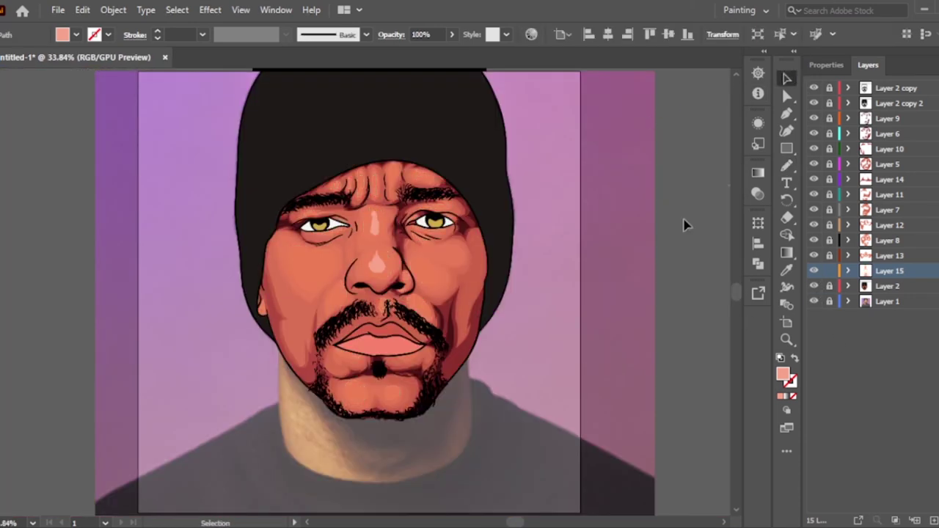
click(813, 301)
click(813, 301)
scroll(414, 286, up, 6)
Brush pink highlights under the left eye and along the forehead folds
key(b)
scroll(414, 286, down, 4)
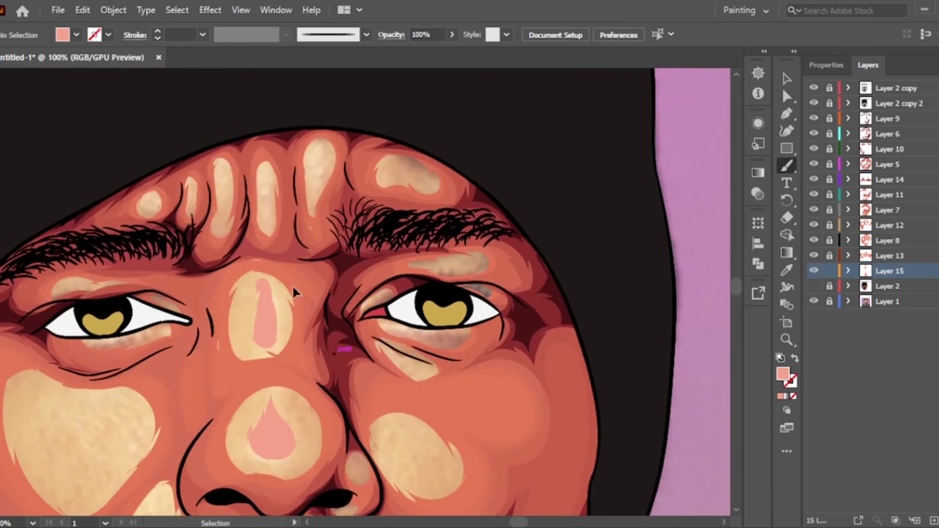
scroll(87, 309, up, 2)
drag(73, 317, 71, 318)
drag(207, 188, 203, 191)
drag(260, 208, 268, 188)
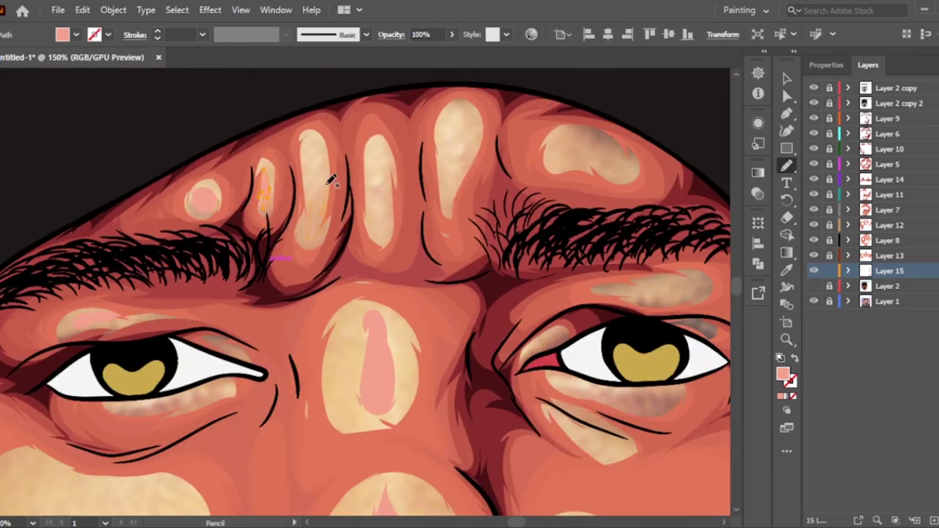
drag(332, 180, 327, 174)
drag(378, 214, 381, 158)
drag(468, 132, 460, 178)
Add pink highlights on the right forehead patch, under-eye bags and eyelids
drag(561, 143, 614, 163)
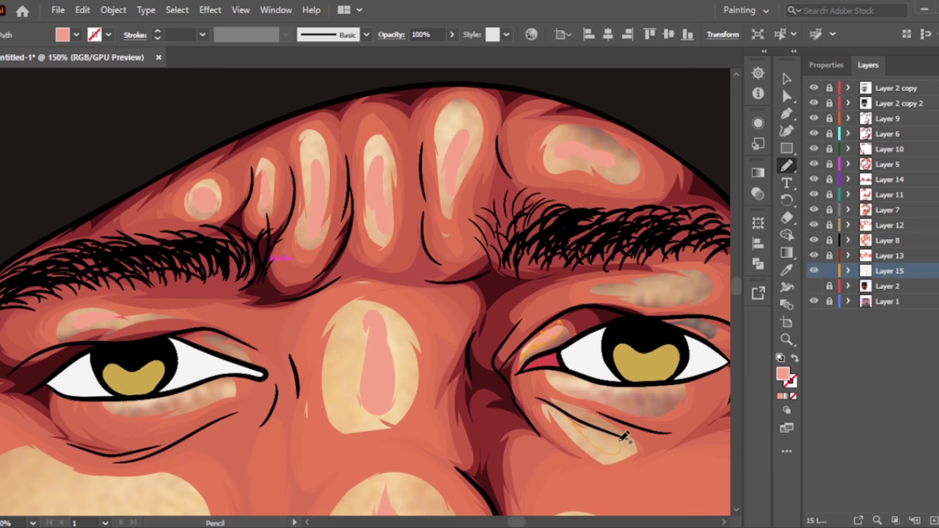
drag(624, 437, 623, 438)
drag(565, 382, 611, 380)
drag(718, 326, 660, 322)
drag(165, 405, 228, 381)
Hide the background photo and pale reference patches to check the highlights, then restore them
key(ctrl+0)
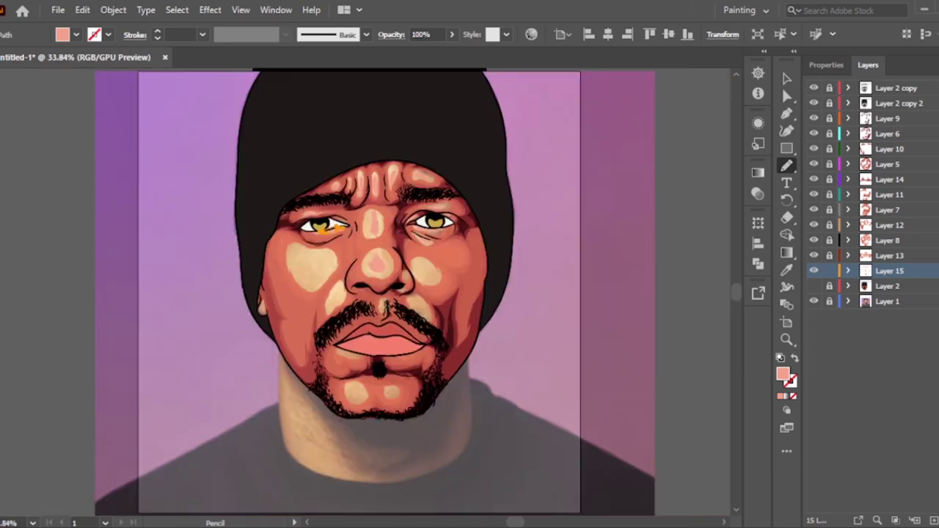
key(ctrl+1)
key(ctrl+0)
click(813, 301)
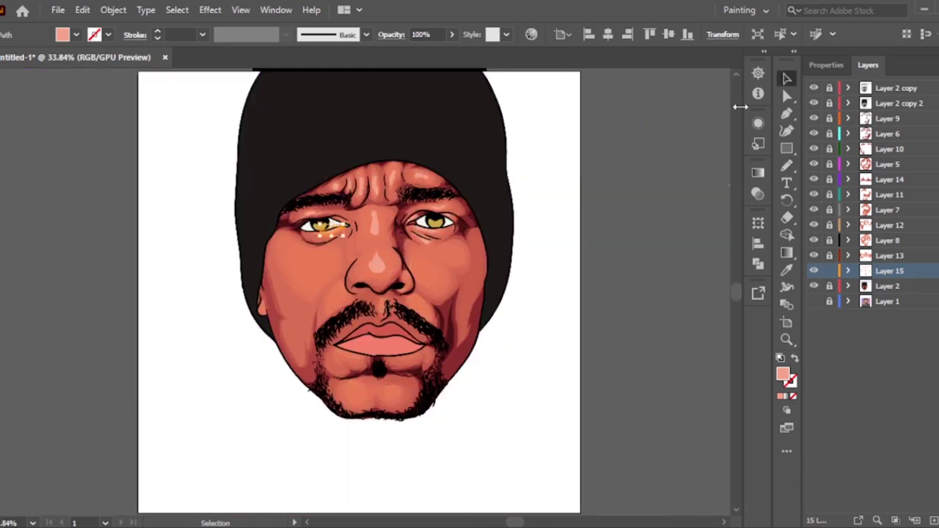
click(787, 78)
click(813, 302)
Draw highlights on both cheeks, above the lip and on the chin, then add Layer 16
key(ctrl+equal)
key(ctrl+equal)
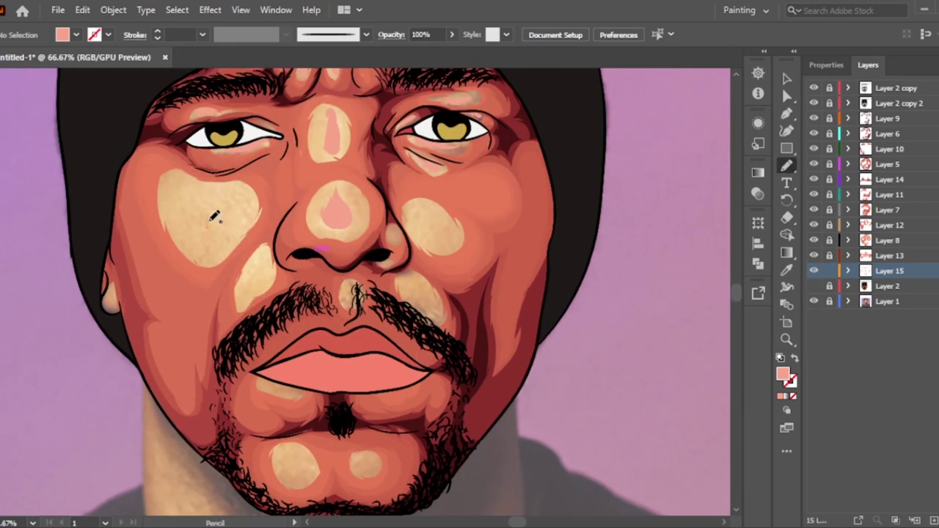
key(n)
drag(253, 292, 259, 249)
drag(358, 286, 352, 307)
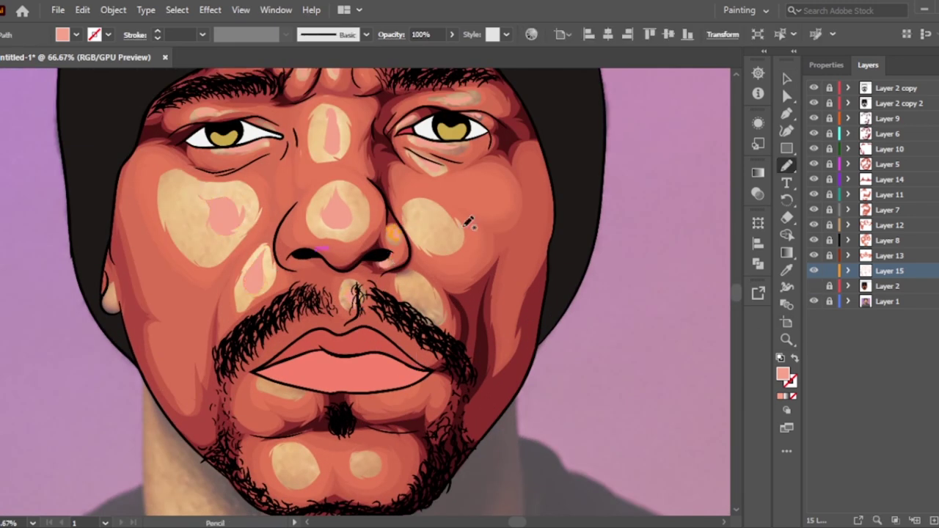
drag(412, 216, 440, 239)
drag(359, 456, 368, 468)
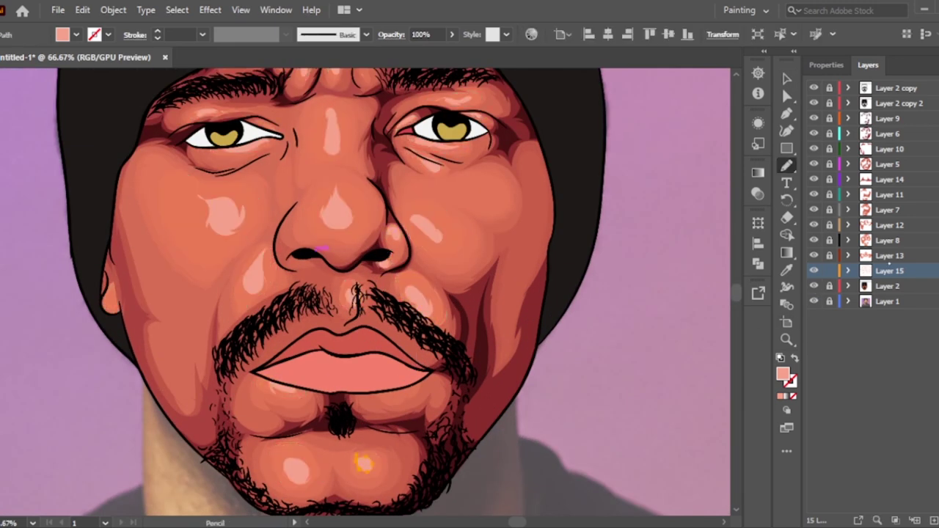
key(ctrl+l)
Pencil brighter inner highlights inside the nose and forehead highlights
key(v)
key(n)
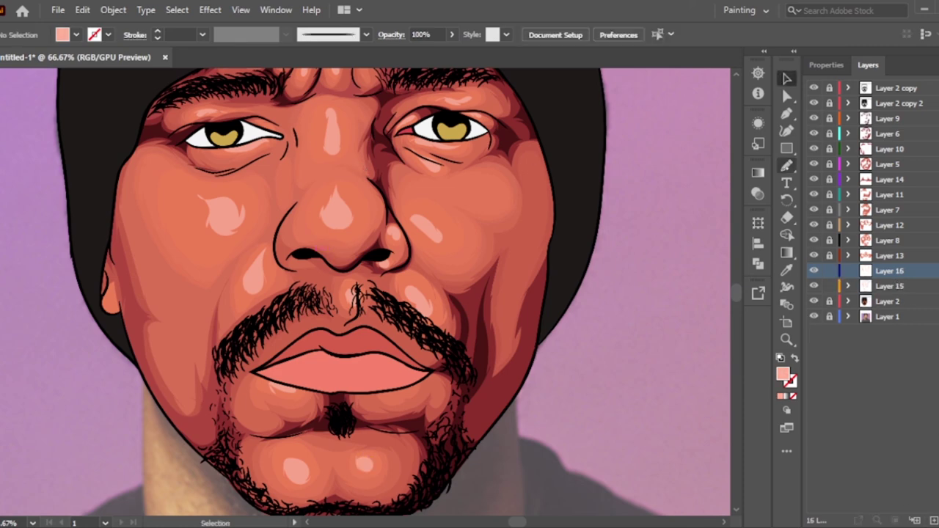
scroll(305, 125, up, 2)
drag(374, 306, 375, 315)
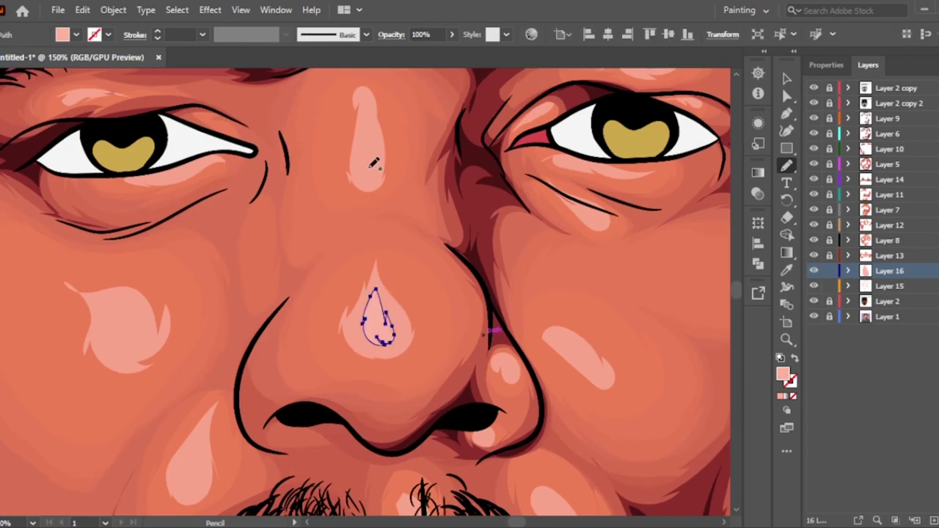
drag(374, 147, 370, 172)
key(ctrl+0)
key(v)
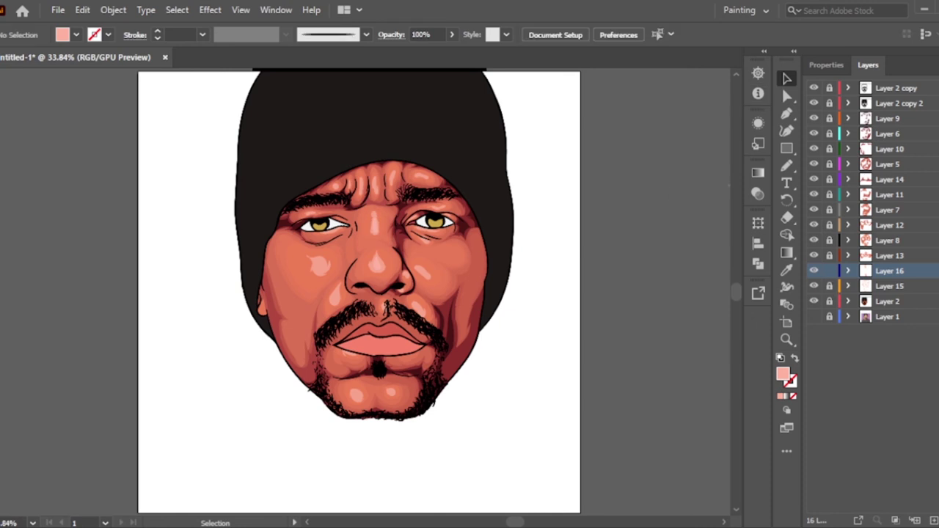
click(609, 200)
Draw a pink swatch square beside the artboard on Layer 15
click(921, 286)
key(m)
drag(678, 165, 708, 193)
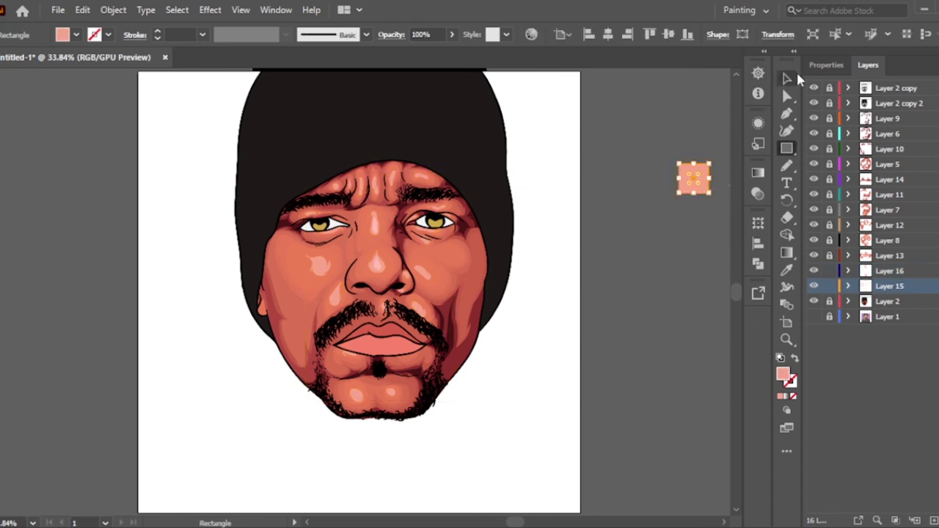
click(787, 79)
Select all Layer 15 highlights and eyedropper them to the skin-orange tone
click(921, 286)
key(i)
key(ctrl+1)
click(409, 177)
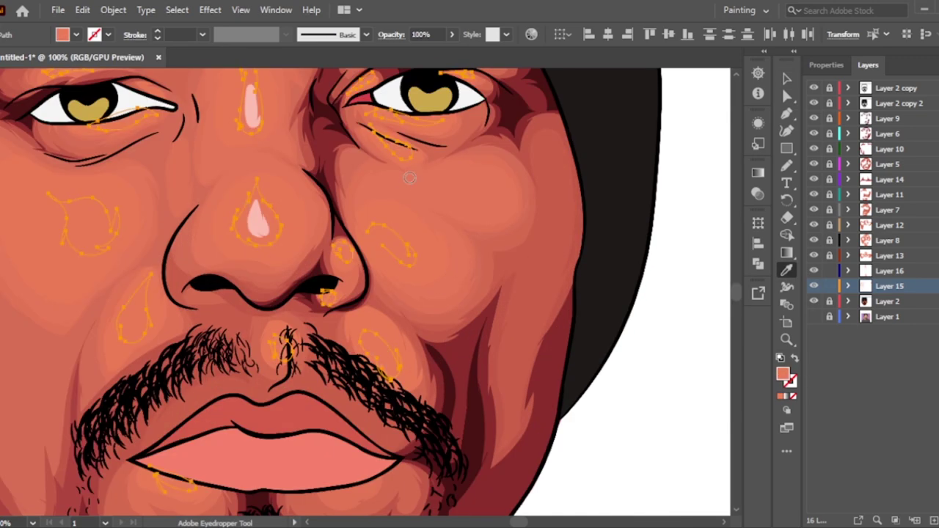
key(v)
click(703, 132)
key(ctrl+0)
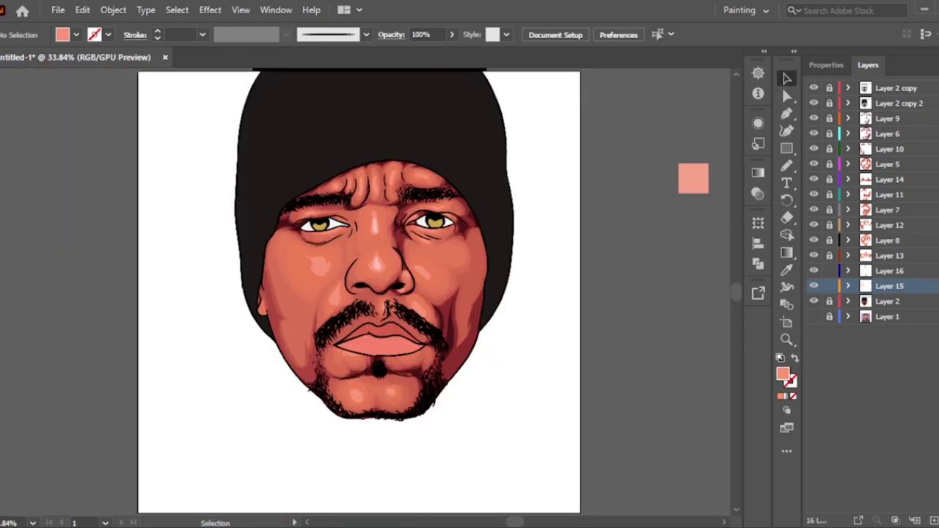
scroll(656, 159, up, 1)
On Layer 16, sample the gold iris and draw a darker gold shadow across the iris top
click(868, 271)
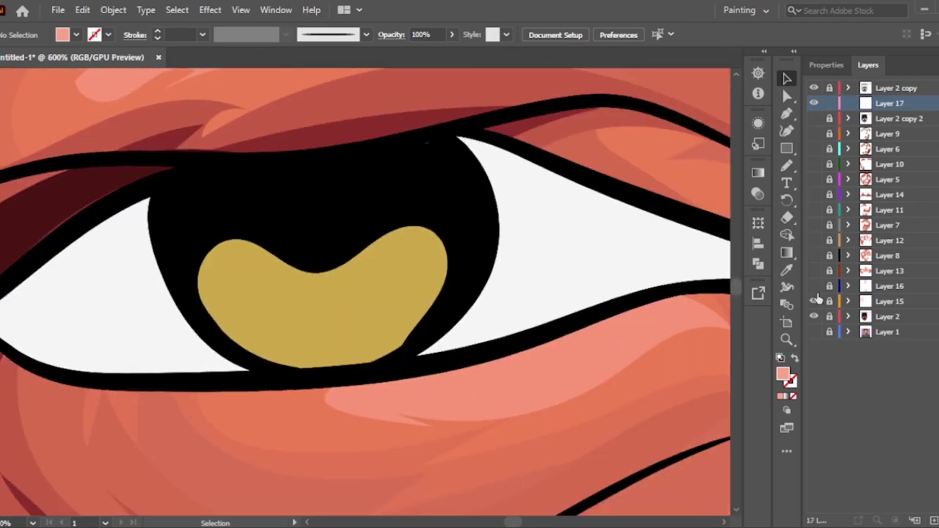
click(813, 332)
key(i)
click(411, 238)
key(n)
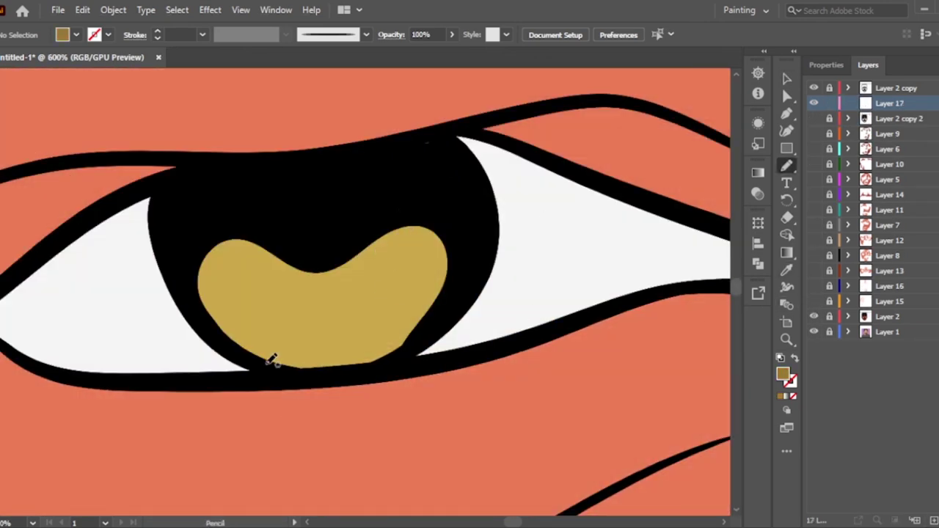
drag(433, 321, 413, 365)
key(ctrl+z)
key(ctrl+equal)
scroll(626, 306, right, 2)
mouse_move(310, 455)
mouse_down()
mouse_move(290, 198)
mouse_move(308, 457)
mouse_up()
key(ctrl+minus)
key(ctrl+minus)
key(ctrl+minus)
Draw a lavender shadow in the eye corner and delete a stray lavender shape on the iris
key(ctrl+equal)
key(ctrl+equal)
key(i)
click(228, 299)
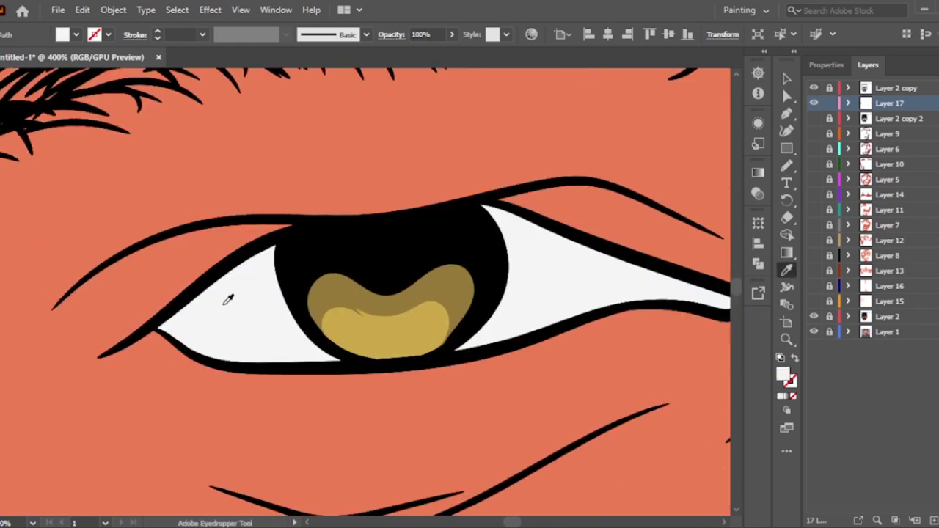
click(346, 225)
key(n)
mouse_move(297, 297)
mouse_down()
mouse_move(304, 229)
mouse_move(535, 283)
mouse_move(350, 233)
mouse_up()
scroll(649, 304, right, 3)
key(ctrl+minus)
key(ctrl+minus)
key(ctrl+minus)
key(v)
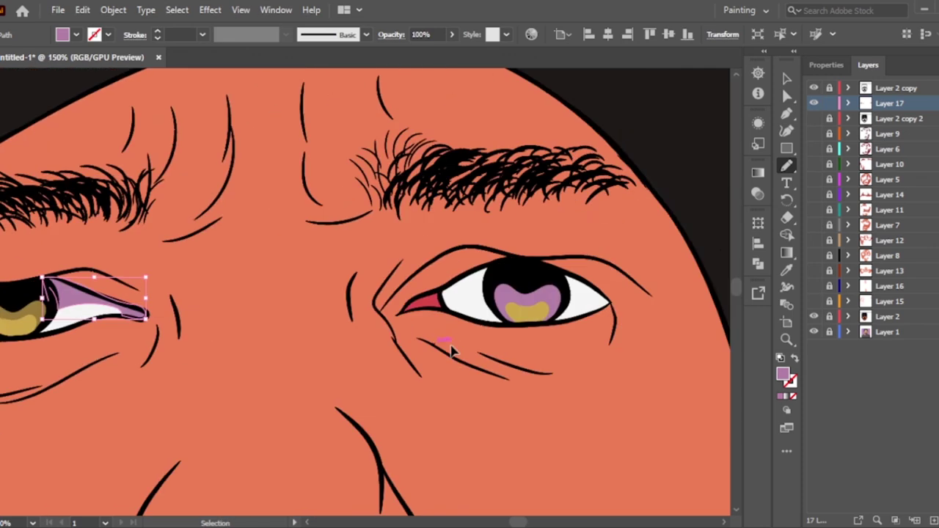
click(638, 319)
key(Delete)
Add lavender shadows on the eye whites left and right of the pupil
key(n)
key(ctrl+equal)
key(ctrl+equal)
key(ctrl+equal)
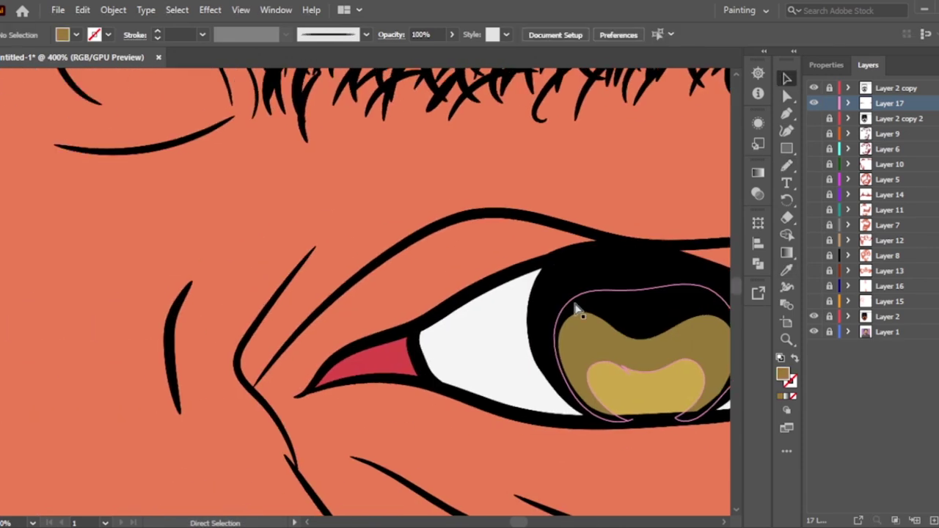
scroll(461, 367, up, 3)
scroll(575, 231, down, 3)
mouse_move(132, 370)
mouse_down()
mouse_move(251, 310)
mouse_move(136, 366)
mouse_up()
mouse_move(459, 355)
mouse_down()
mouse_move(534, 352)
mouse_move(440, 323)
mouse_up()
On a new Layer 18, draw dark purple shadows under the upper lids and in the eye corners
key(ctrl+l)
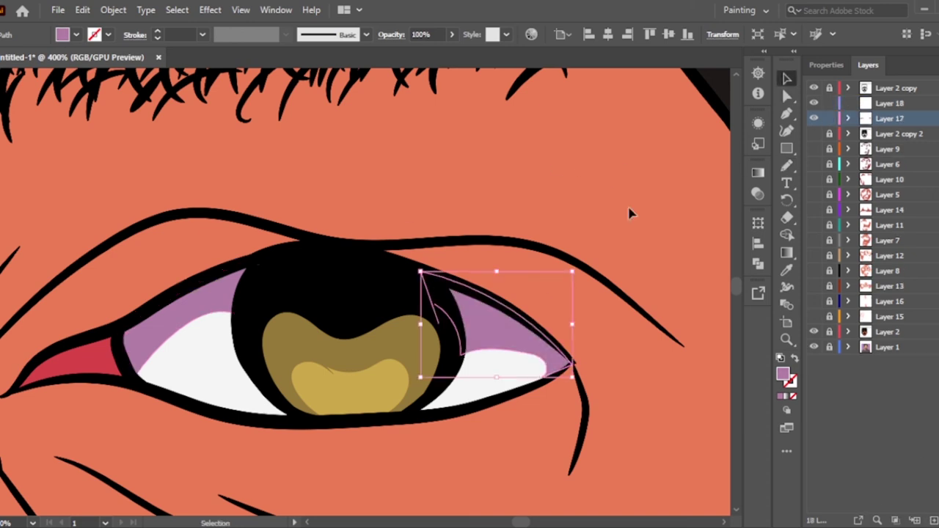
ctrl+click(628, 212)
drag(451, 293, 572, 361)
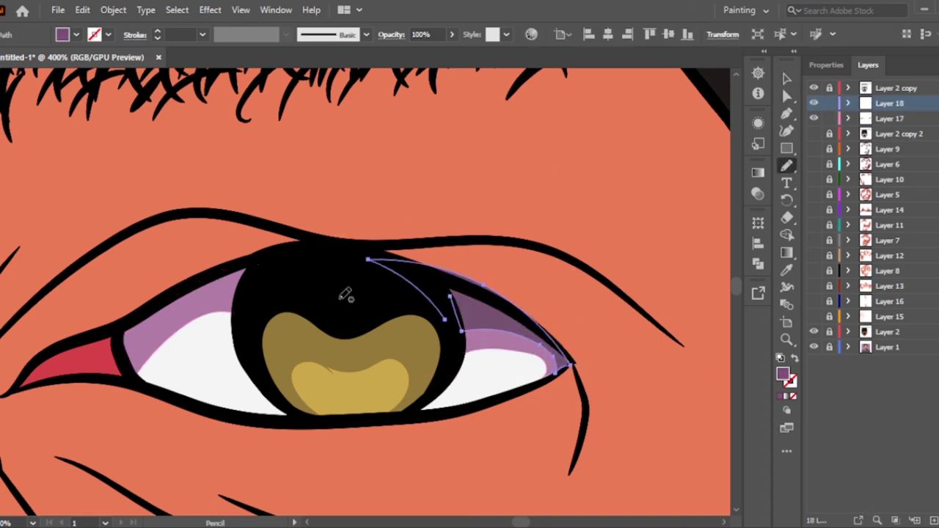
drag(128, 341, 262, 298)
key(ctrl+minus)
key(ctrl+minus)
key(ctrl+minus)
scroll(224, 407, up, 4)
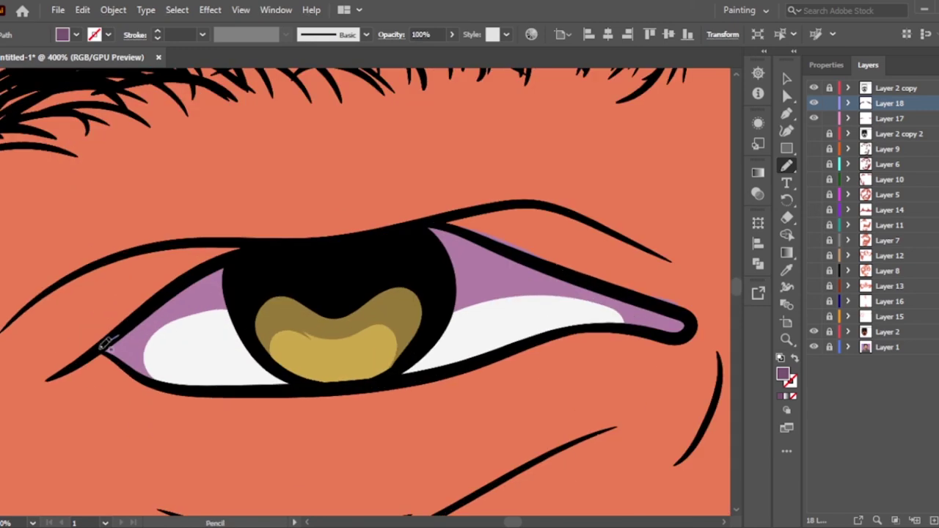
drag(99, 335, 220, 272)
drag(425, 220, 460, 286)
Sample the gold iris colour and draw a closed gold highlight shape on the iris
key(i)
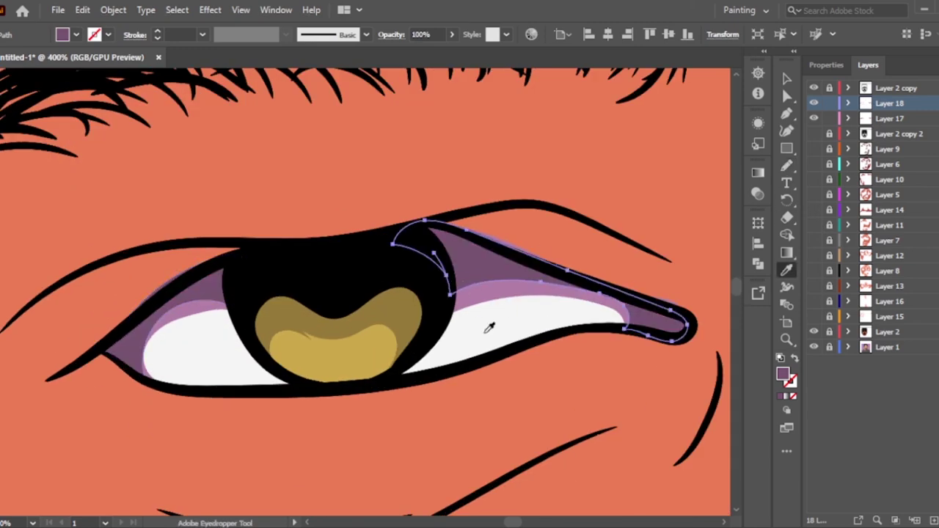
ctrl+click(586, 334)
key(n)
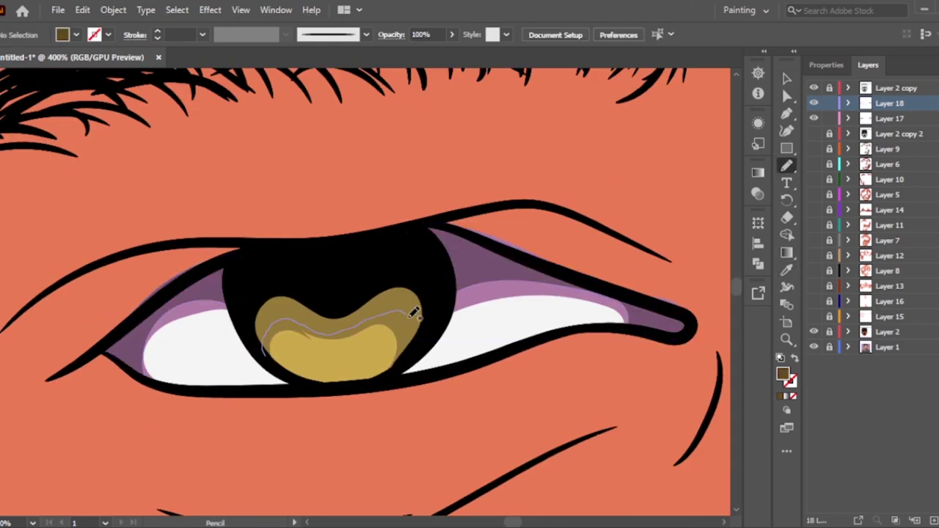
key(ctrl+minus)
scroll(492, 404, up, 3)
mouse_move(317, 370)
mouse_down()
mouse_move(292, 243)
mouse_move(297, 157)
mouse_up()
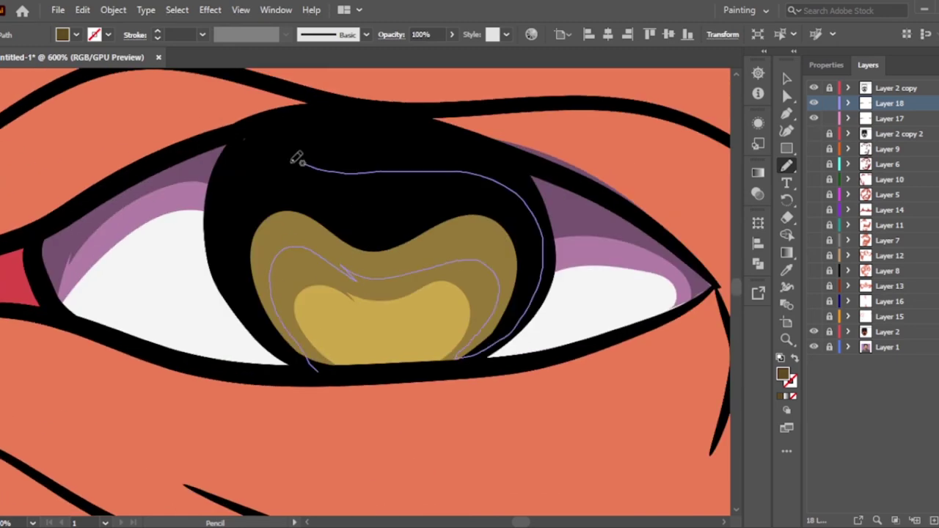
key(ctrl+0)
Draw the teeth shape on the lower lip, checking it against the photo
key(v)
scroll(401, 297, up, 5)
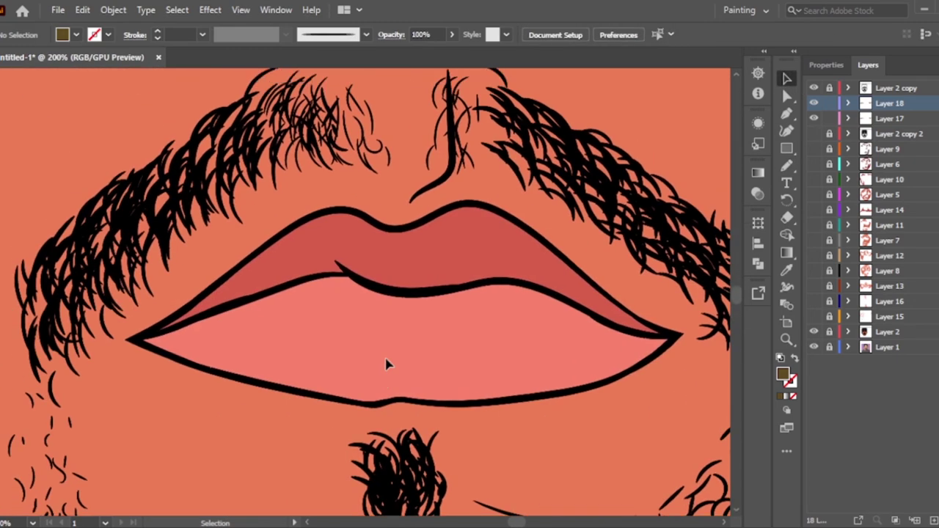
click(813, 331)
click(813, 332)
key(i)
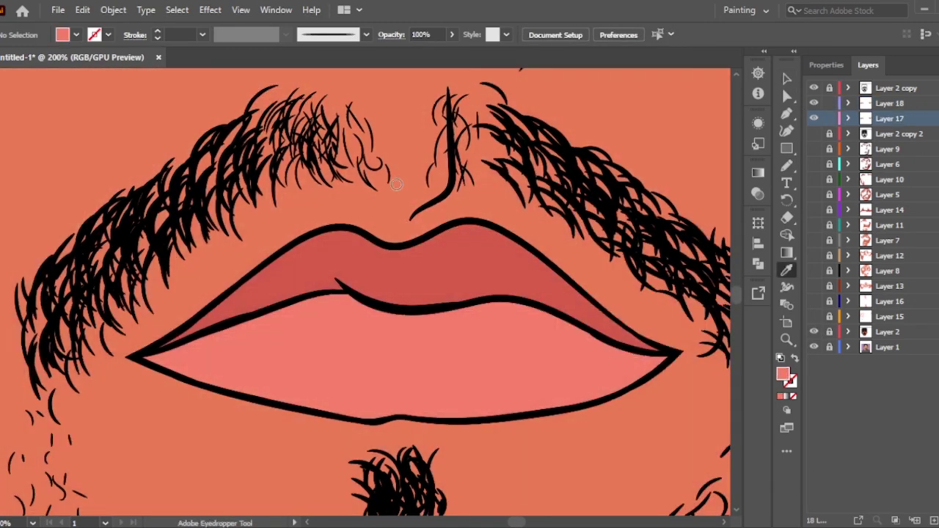
key(n)
click(814, 331)
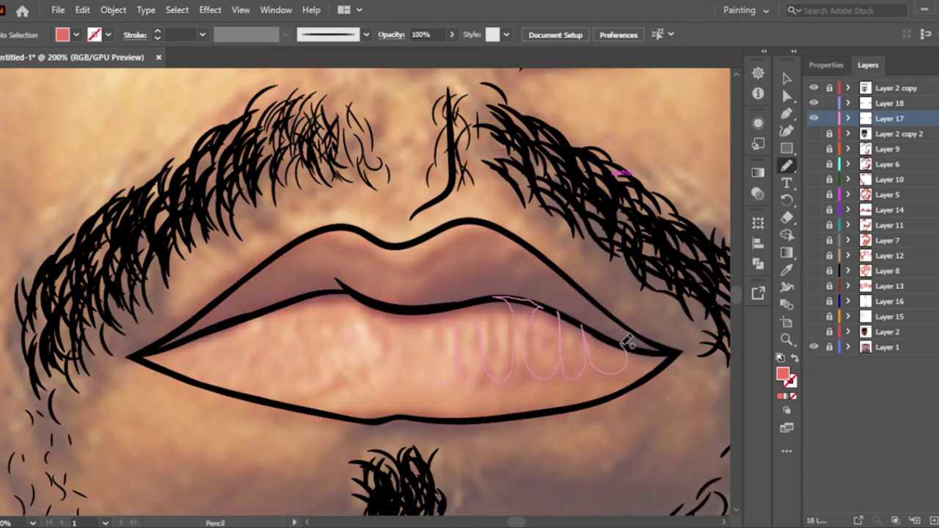
drag(454, 385, 426, 382)
key(v)
click(813, 332)
click(813, 331)
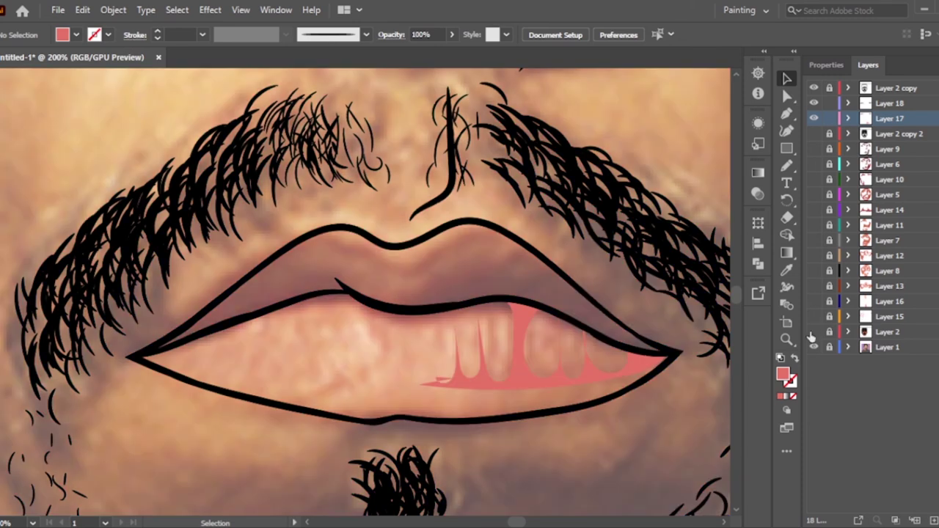
click(681, 374)
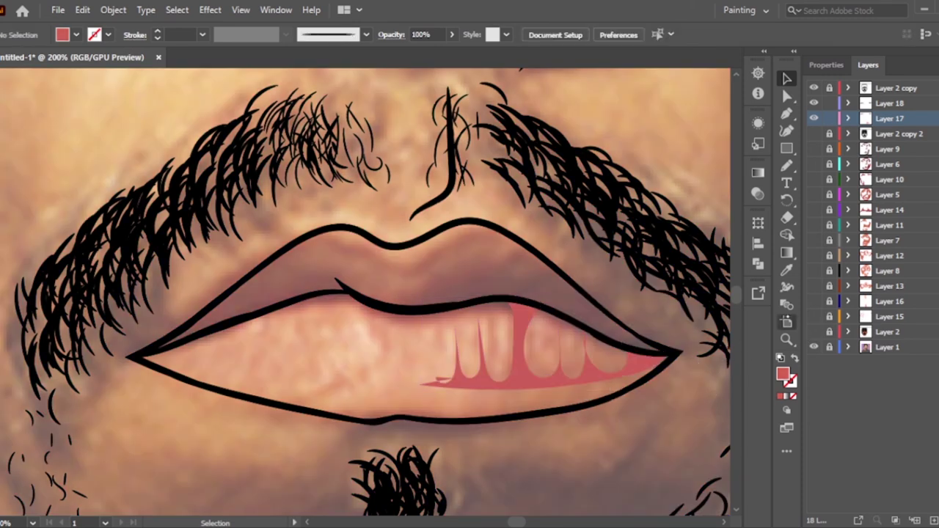
Sample a darker red and draw a shading shape on the upper lip
key(i)
click(813, 331)
key(n)
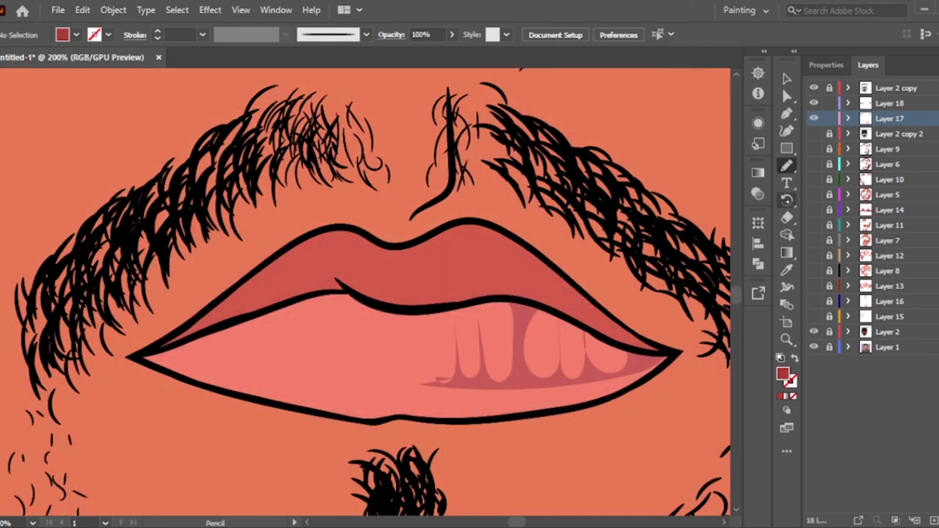
click(813, 331)
drag(419, 270, 347, 286)
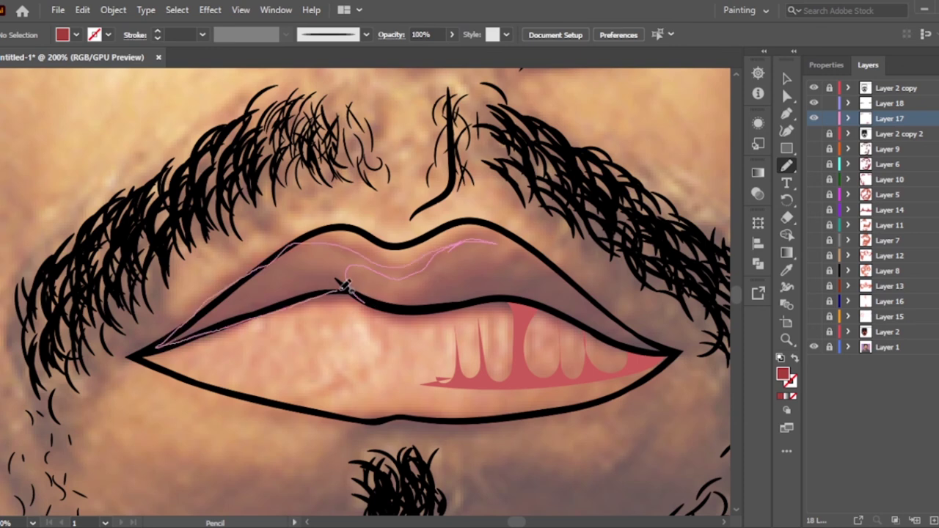
key(v)
click(813, 331)
click(813, 331)
click(889, 102)
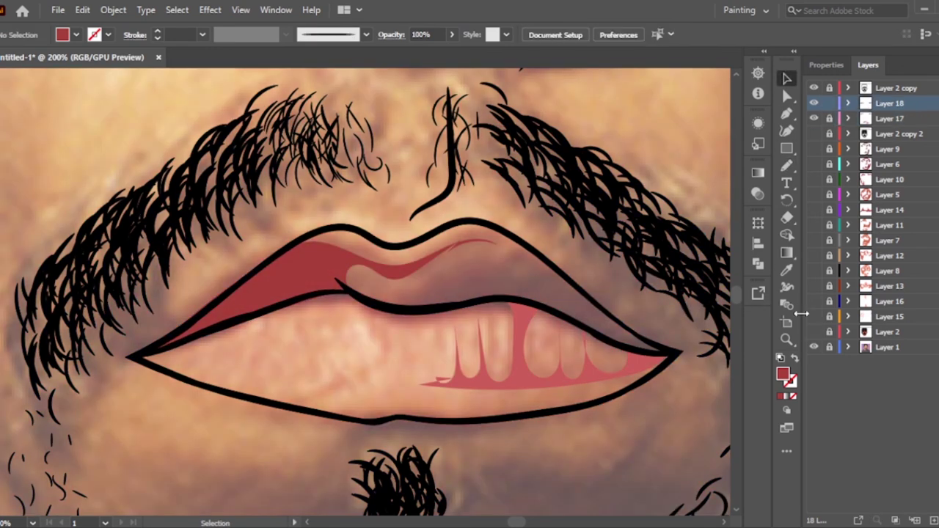
On Layer 18, shade along the top of the lower lip to the right corner
key(i)
click(814, 332)
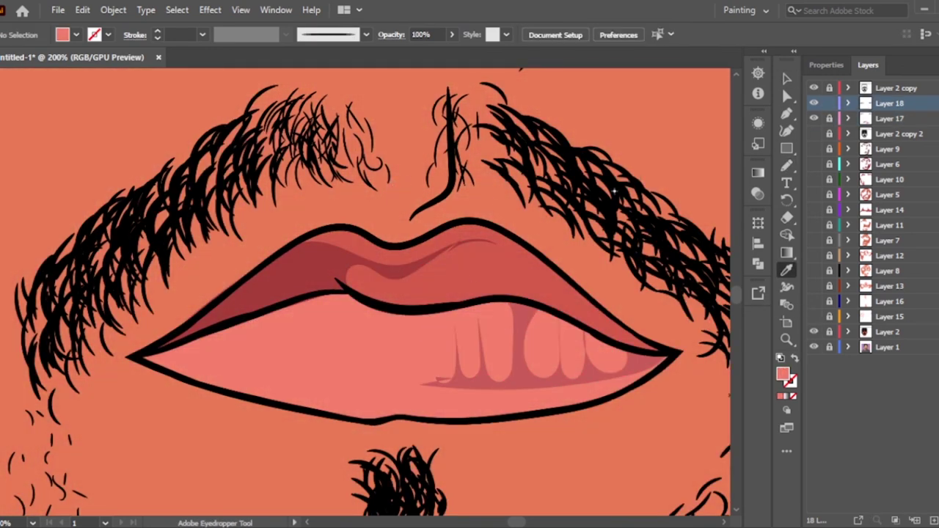
key(n)
click(814, 331)
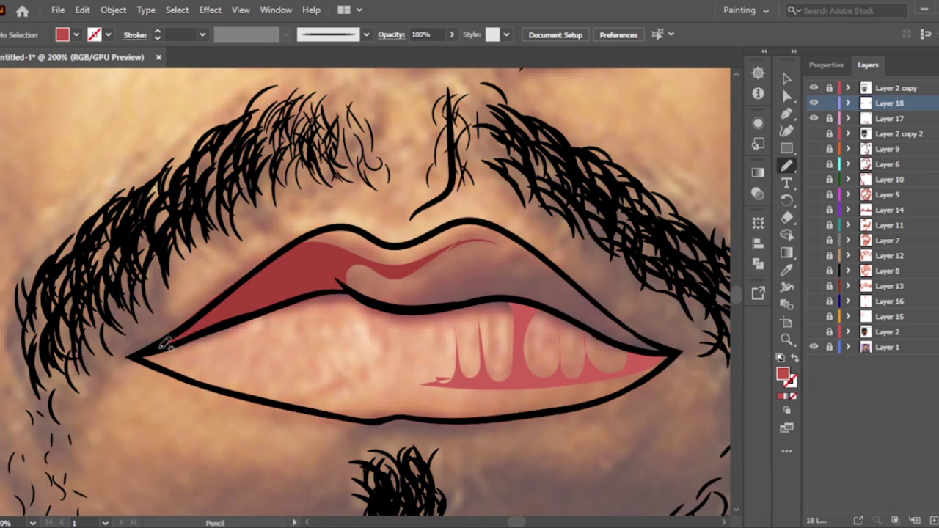
drag(361, 304, 420, 303)
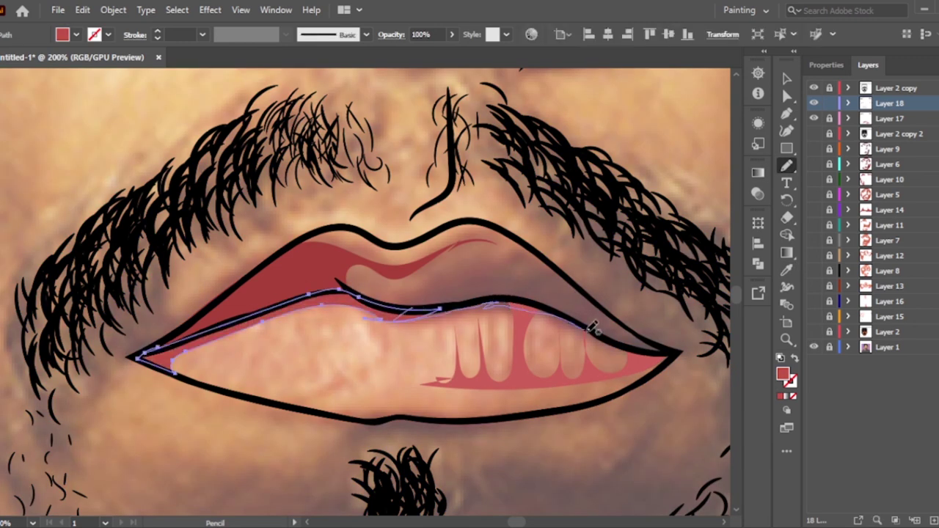
drag(591, 325, 669, 355)
key(v)
click(813, 332)
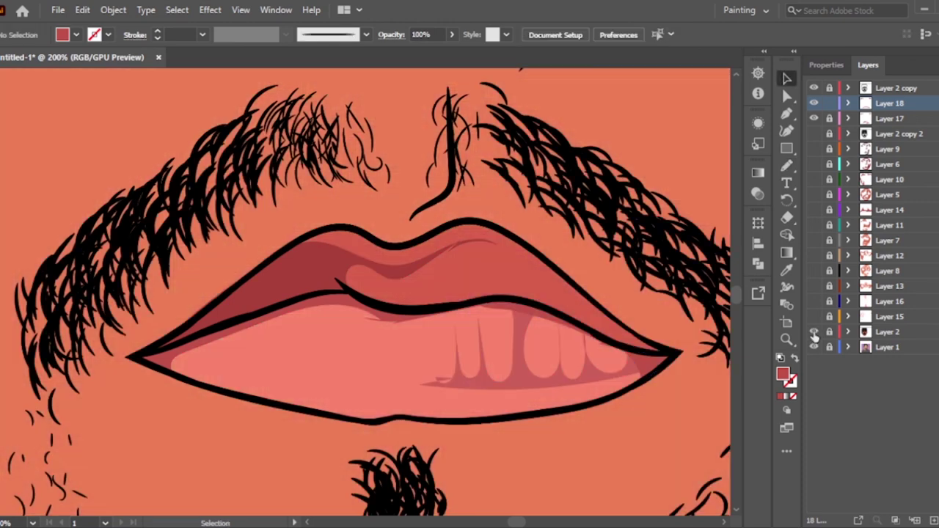
Add dark red shading across the upper-left and upper-right lip
key(i)
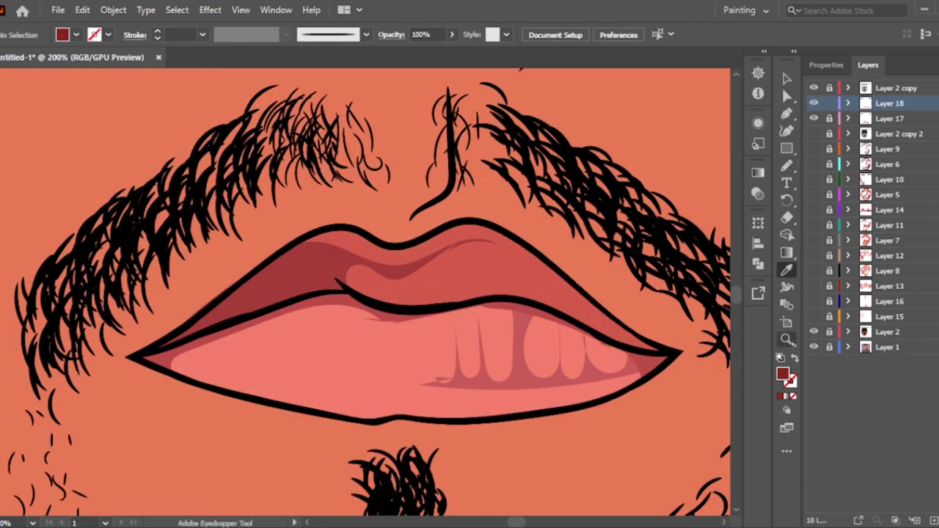
key(n)
drag(345, 246, 143, 350)
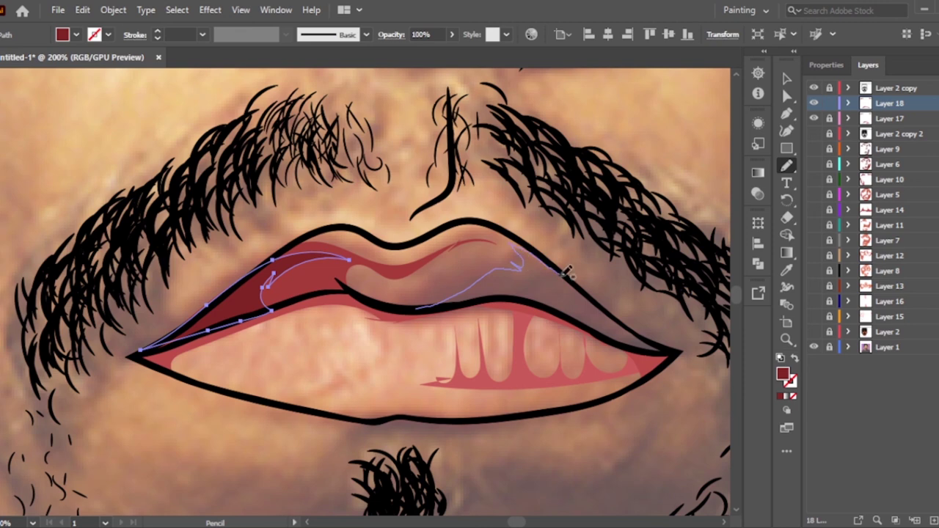
drag(568, 272, 432, 306)
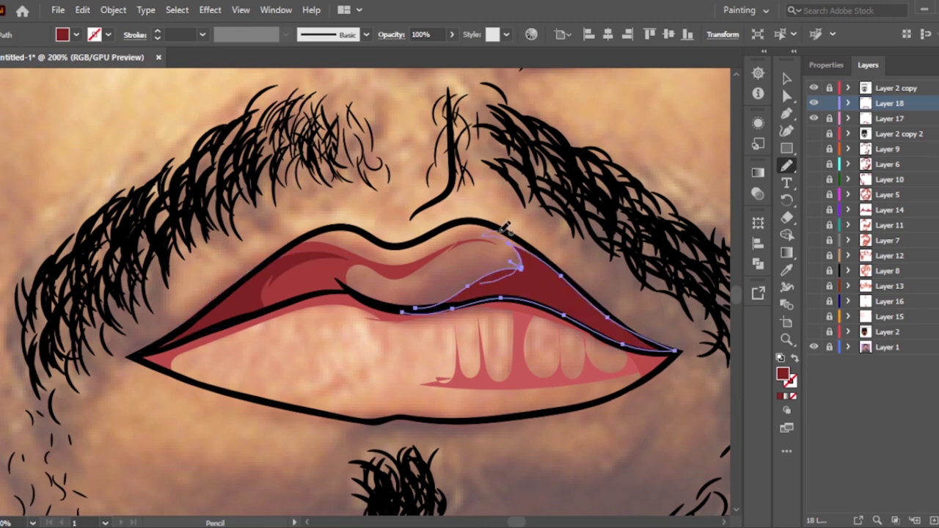
key(v)
key(ctrl+shift+a)
click(813, 331)
On a new layer, draw a lighter lower-lip shape and outline the teeth
click(896, 133)
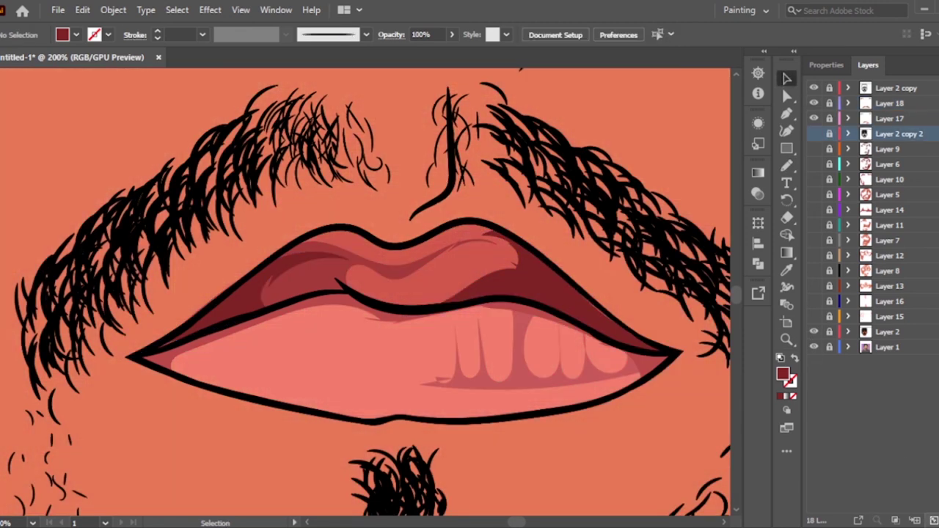
key(ctrl+l)
key(i)
key(n)
drag(217, 337, 431, 383)
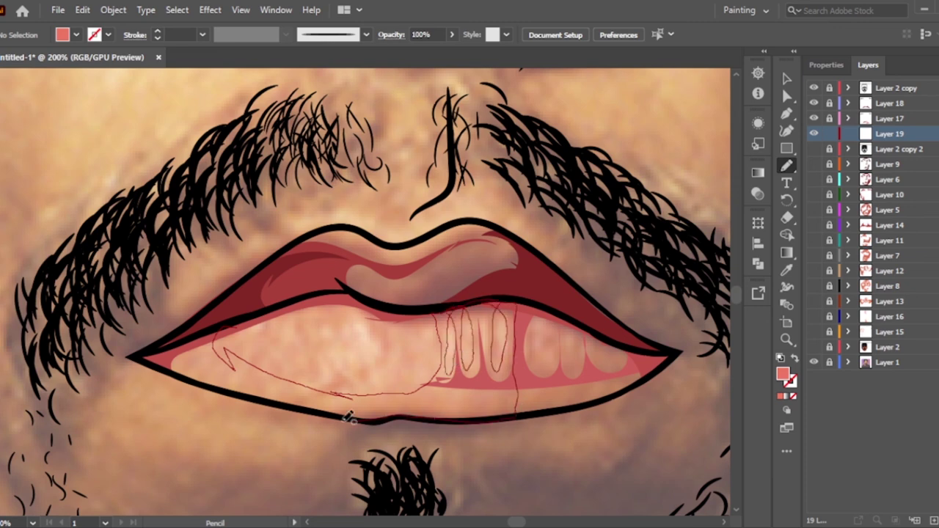
drag(348, 416, 176, 370)
drag(554, 322, 549, 312)
drag(655, 347, 562, 308)
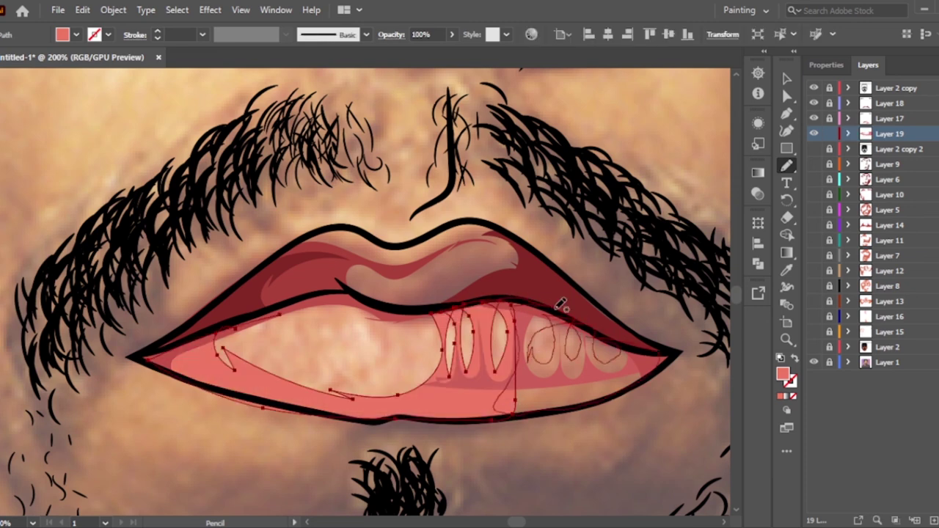
key(v)
click(678, 197)
Sample the upper lip's darker red and draw two more upper-lip shading shapes
click(813, 346)
key(i)
click(476, 254)
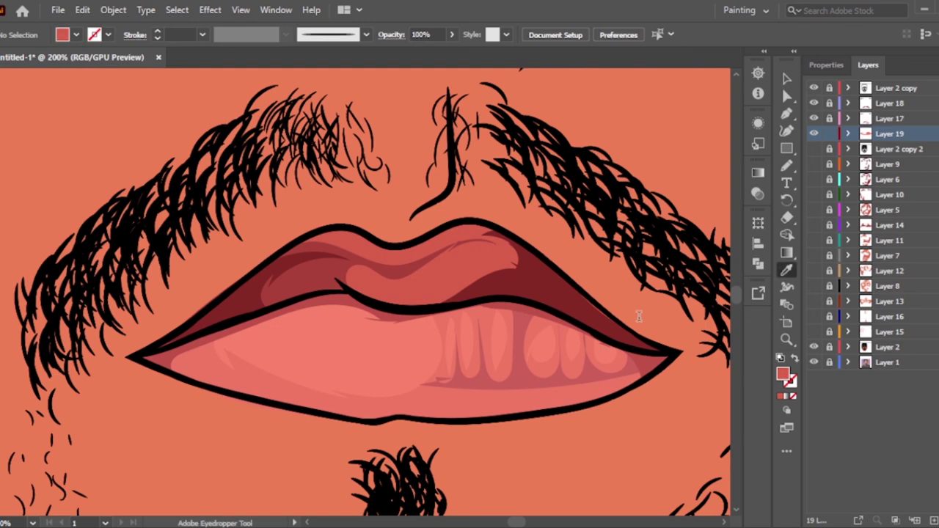
key(n)
click(813, 346)
mouse_move(481, 278)
mouse_down()
mouse_move(419, 269)
mouse_move(572, 297)
mouse_up()
drag(433, 261, 414, 280)
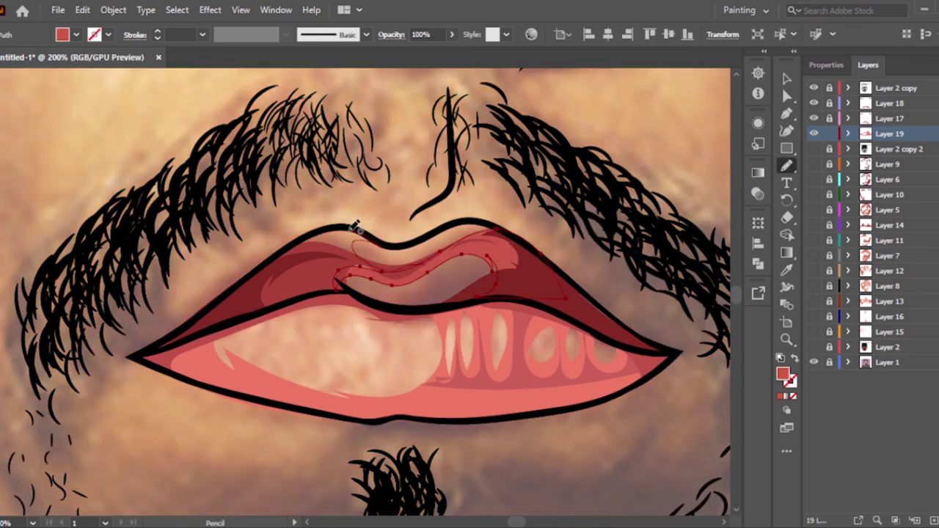
key(ctrl+shift+a)
click(896, 520)
On new Layer 20, draw a leaf-shaped light pink gloss on the lower lip
key(i)
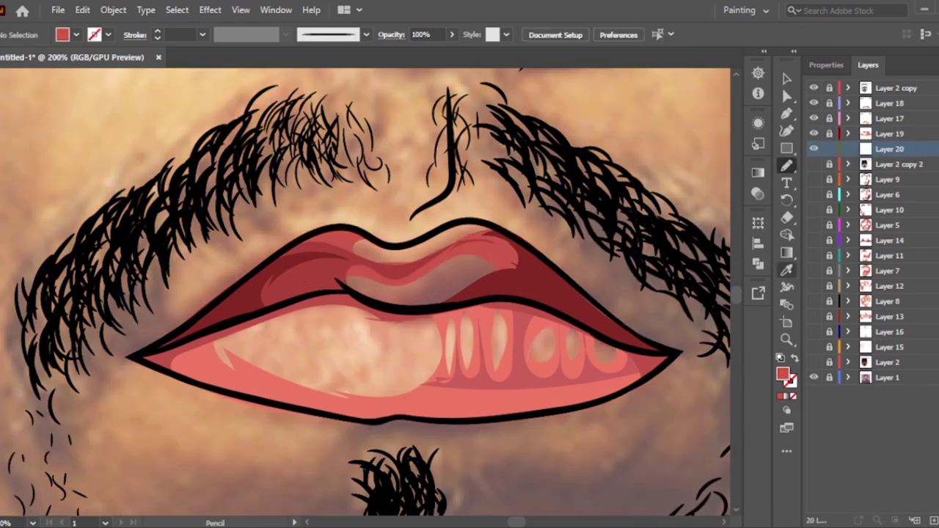
click(813, 361)
key(n)
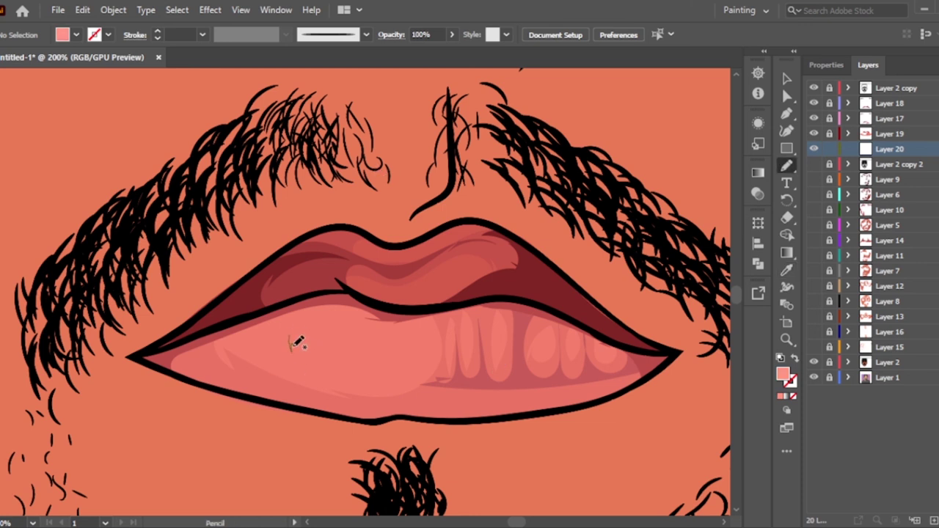
drag(293, 339, 350, 379)
key(v)
key(ctrl+shift+a)
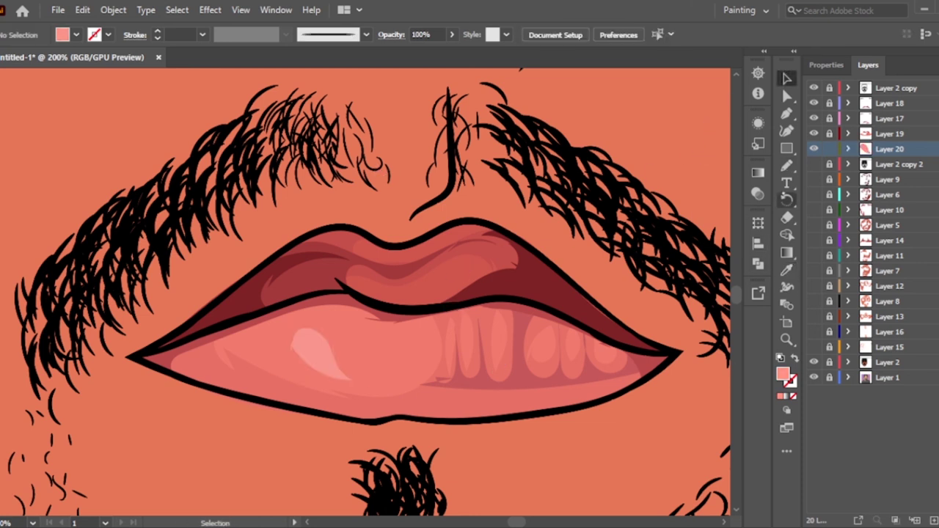
key(i)
key(b)
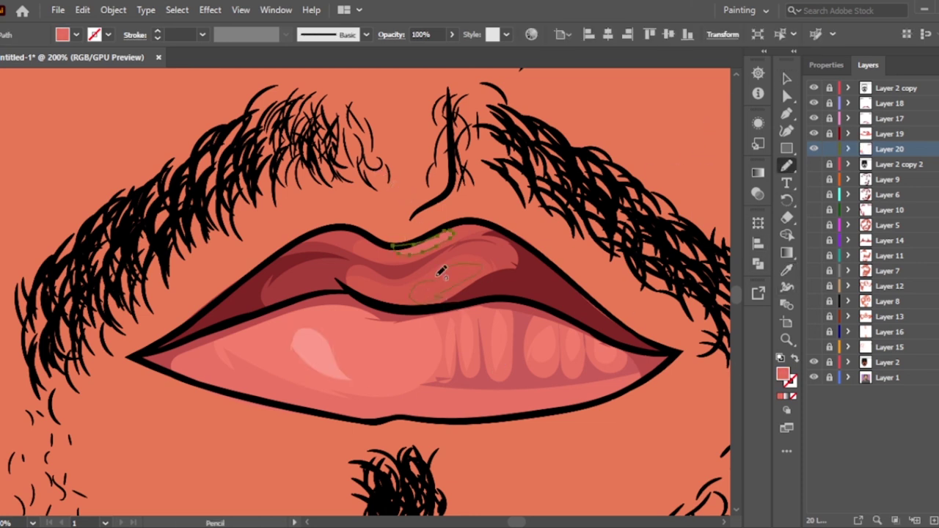
key(ctrl+0)
View the whole portrait and toggle the photo layer to preview the lip shading
click(788, 78)
click(813, 377)
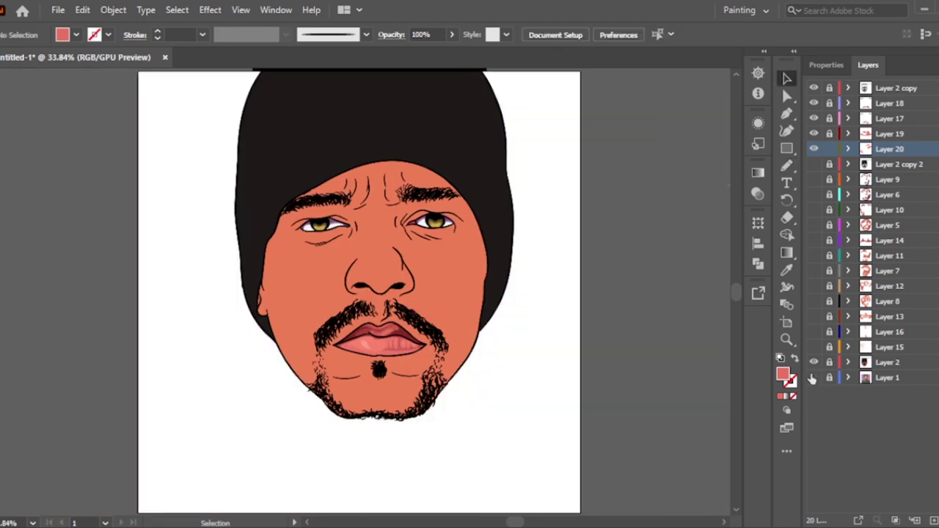
click(813, 377)
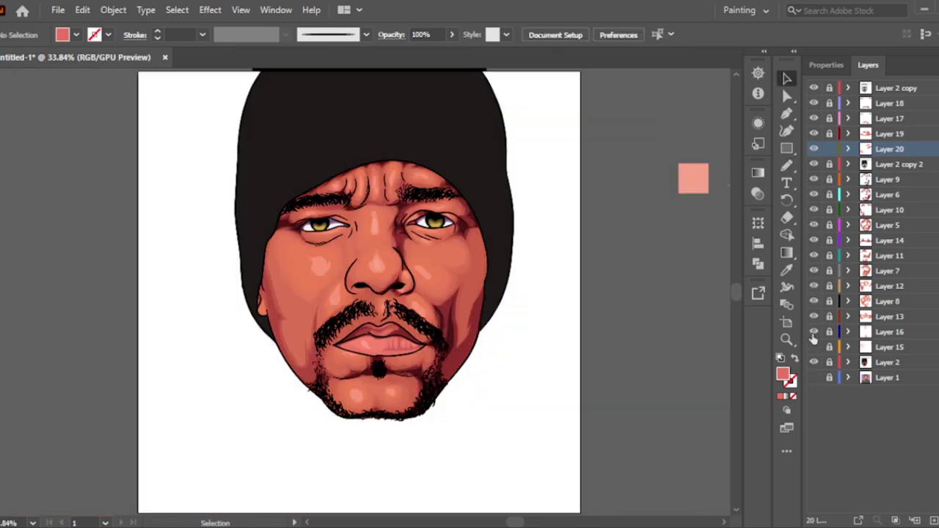
click(814, 377)
click(813, 377)
Draw a dark fold on the beanie beside the ear
key(ctrl+1)
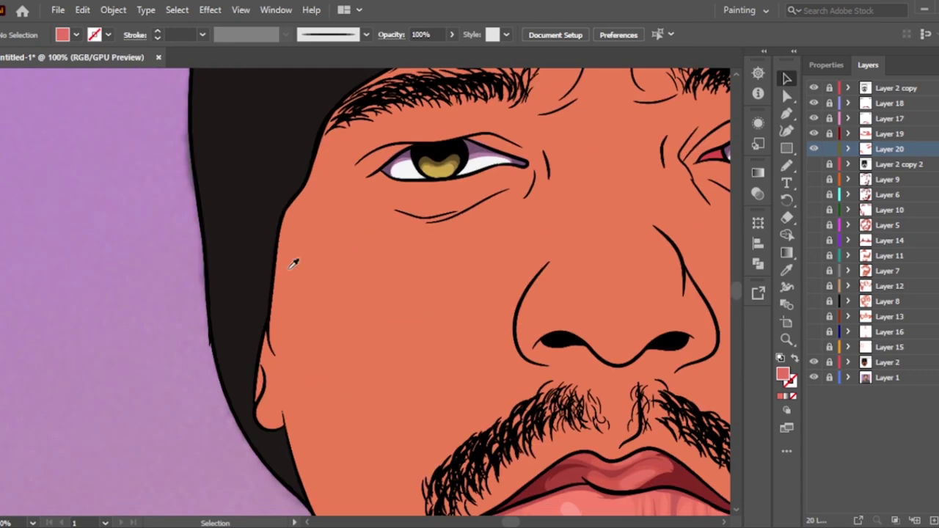
key(i)
key(n)
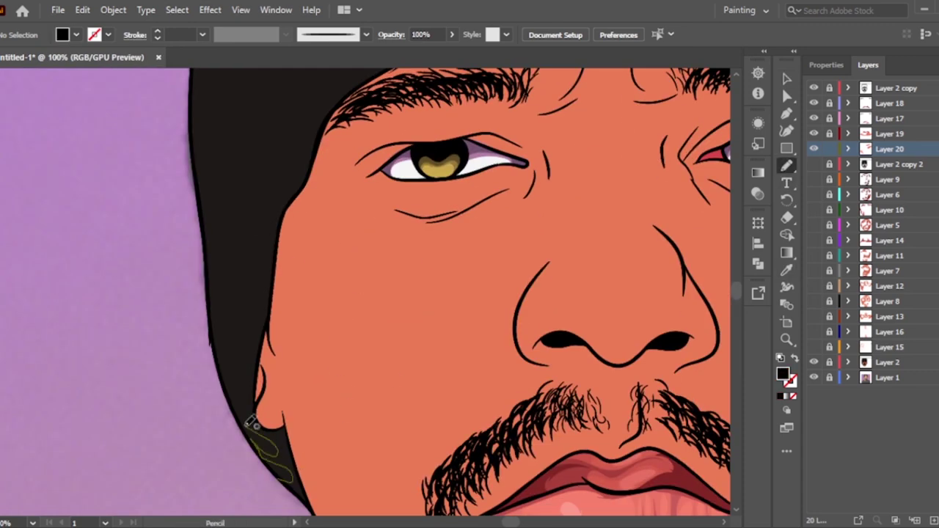
drag(290, 420, 325, 471)
ctrl+click(614, 266)
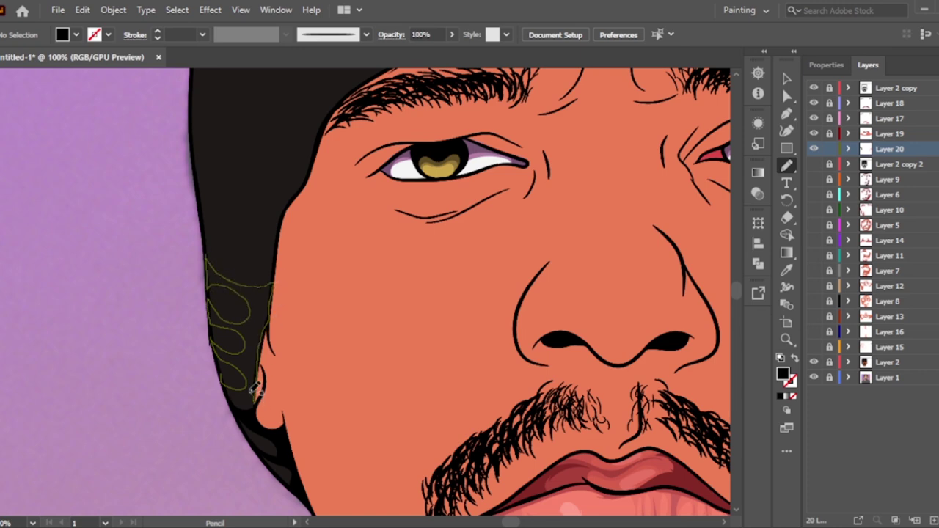
key(v)
key(ctrl+0)
click(813, 377)
Add fold shapes along the beanie's left edge
scroll(278, 302, up, 2)
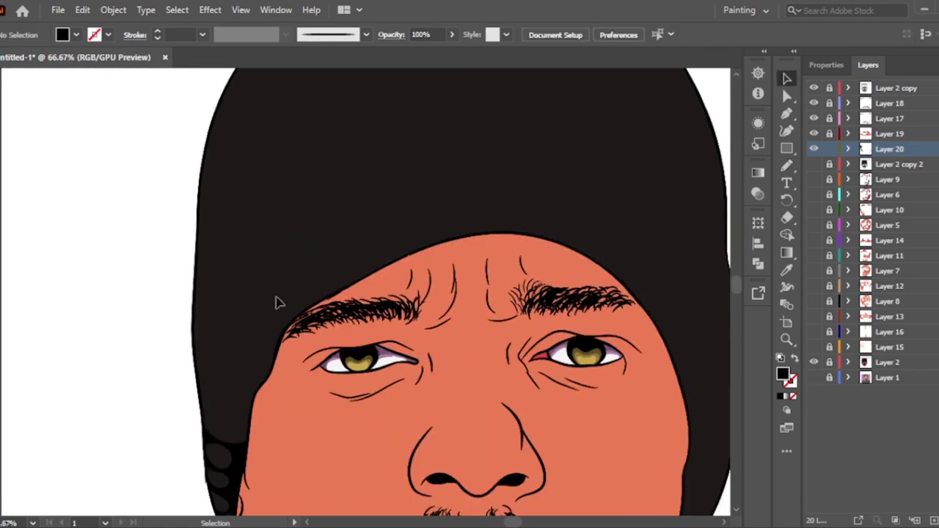
key(n)
drag(239, 380, 280, 346)
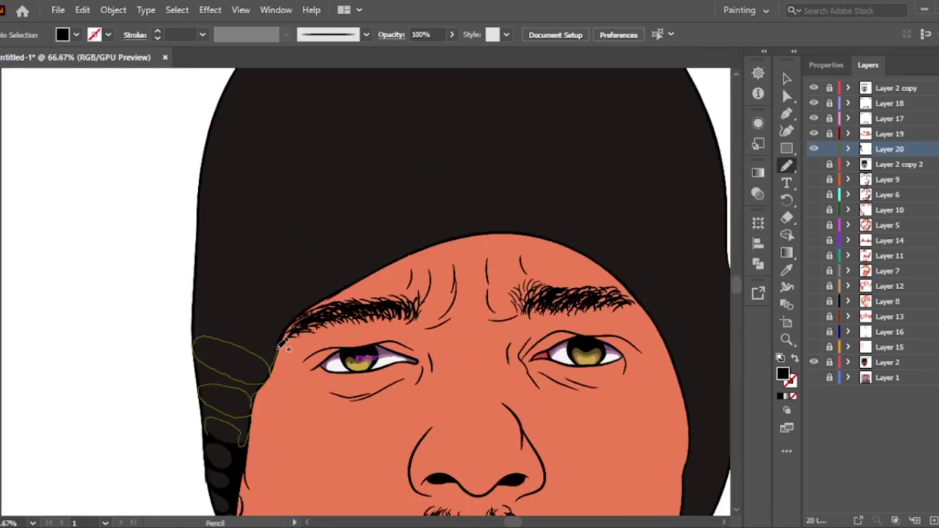
drag(205, 393, 207, 396)
scroll(212, 367, down, 3)
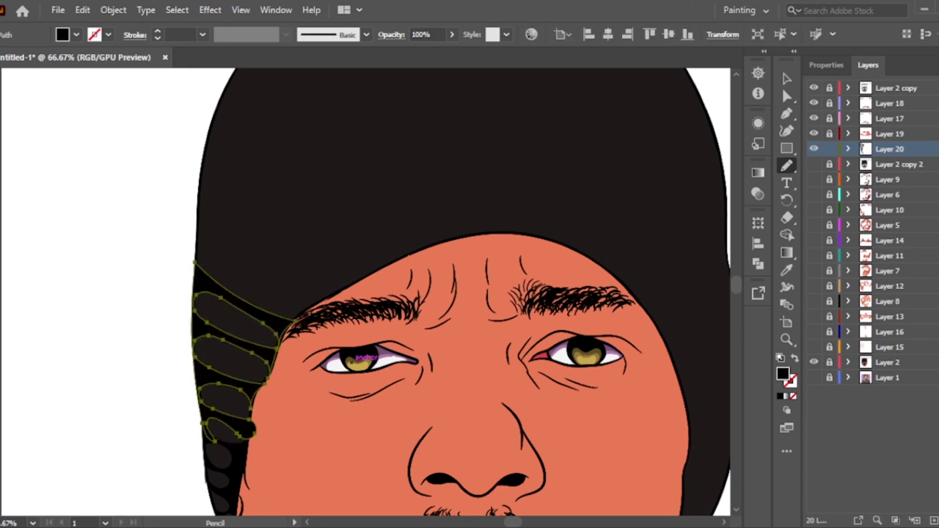
key(v)
Loop more fold shapes up the beanie's left side, plus a small edge fold
scroll(534, 227, up, 3)
scroll(497, 304, up, 2)
key(n)
drag(357, 415, 273, 370)
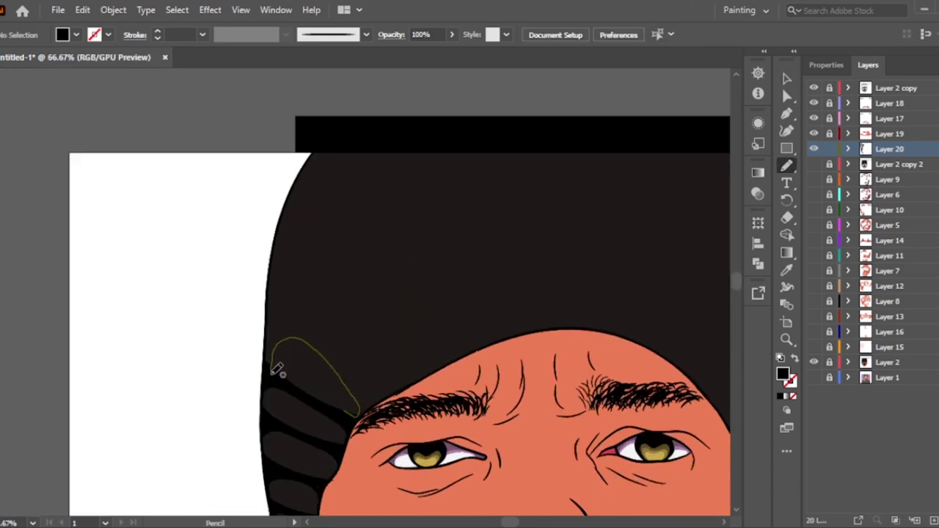
drag(300, 317, 433, 362)
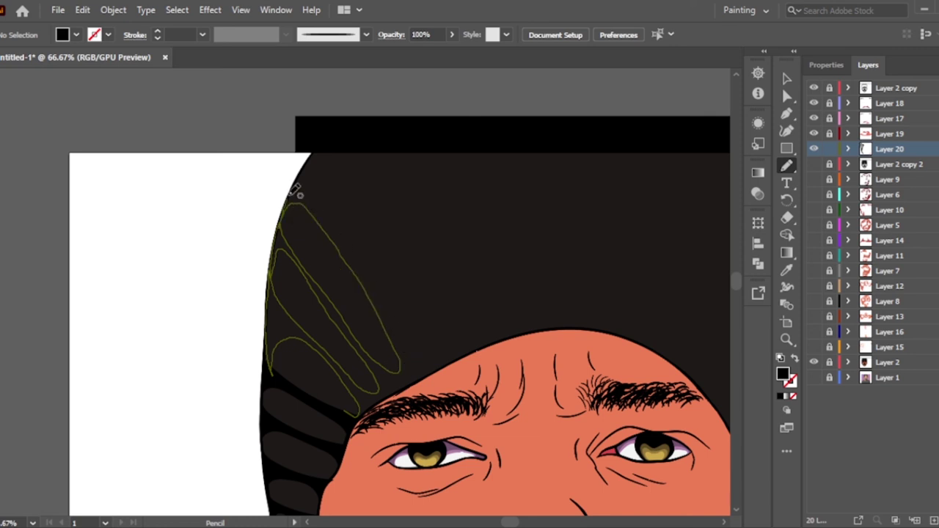
drag(349, 410, 266, 352)
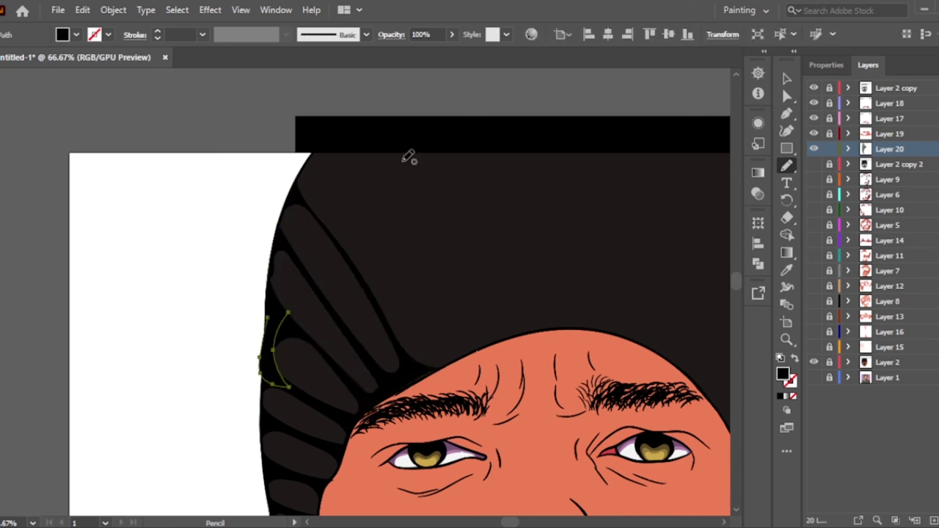
scroll(409, 153, down, 3)
key(v)
Draw fold shapes fanning across the top of the beanie
scroll(473, 220, up, 3)
key(n)
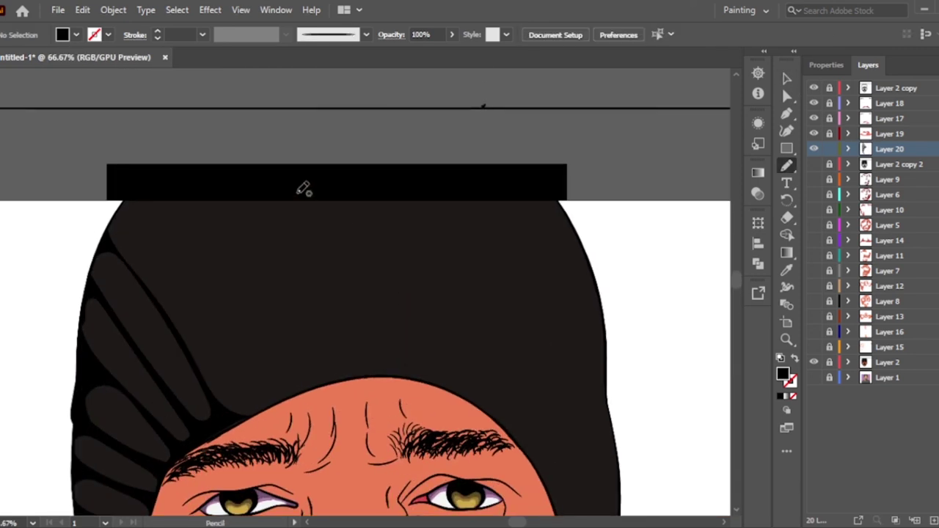
mouse_move(299, 188)
mouse_down()
mouse_move(359, 220)
mouse_move(302, 182)
mouse_move(300, 317)
mouse_move(235, 189)
mouse_move(279, 386)
mouse_move(180, 213)
mouse_move(152, 236)
mouse_move(211, 348)
mouse_up()
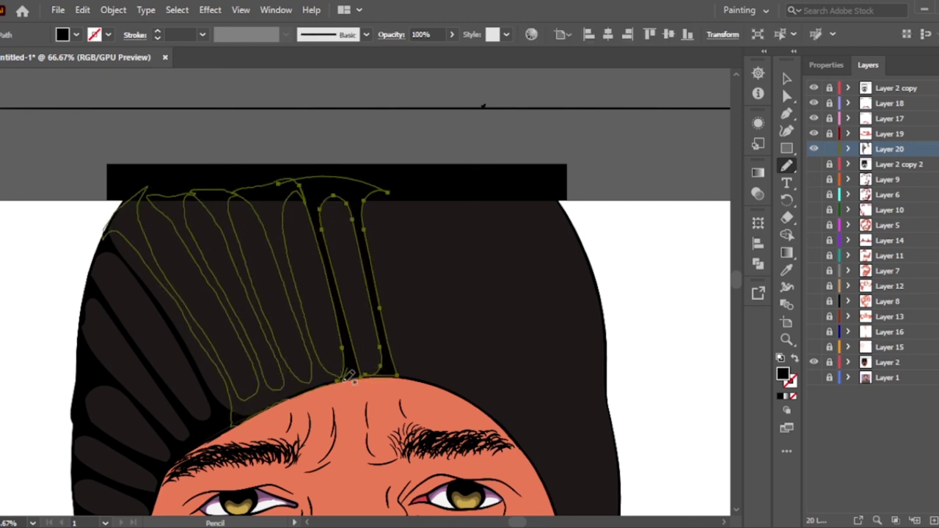
scroll(349, 376, down, 3)
click(786, 79)
click(666, 148)
scroll(659, 153, down, 2)
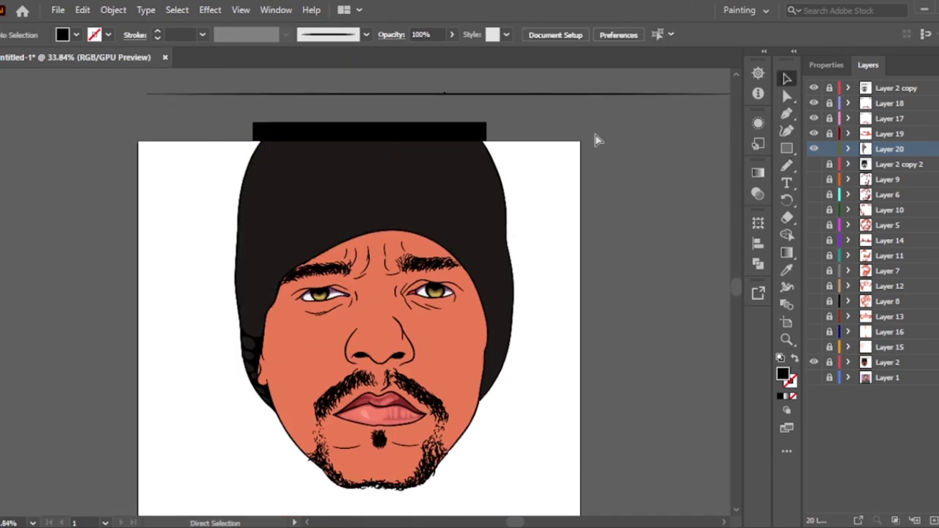
Draw a stroke along the left ear
scroll(238, 345, up, 2)
key(n)
mouse_move(249, 377)
mouse_down()
mouse_move(298, 431)
mouse_move(307, 461)
mouse_up()
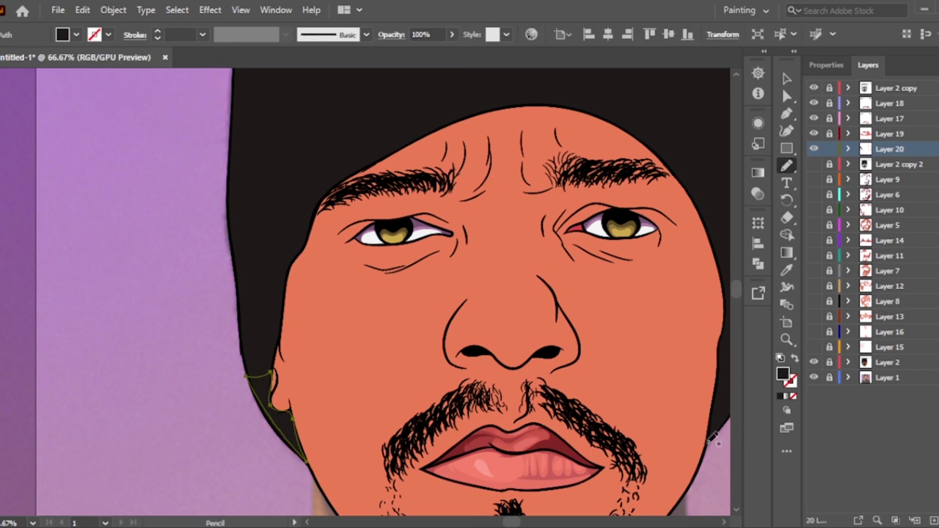
ctrl+click(379, 339)
Trace a closed highlight shape down the beanie's left edge
scroll(323, 249, up, 4)
drag(235, 137, 407, 69)
scroll(407, 69, up, 4)
drag(213, 290, 231, 487)
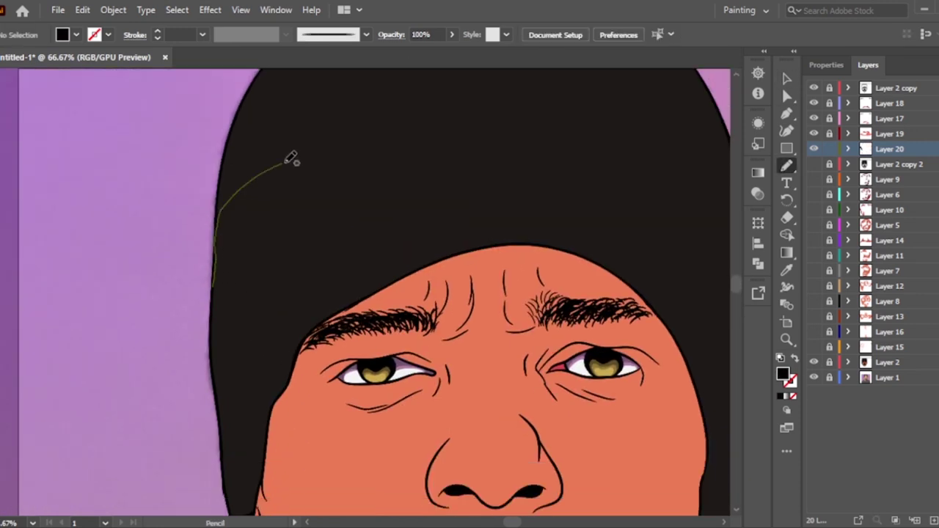
drag(217, 300, 241, 314)
scroll(241, 314, down, 5)
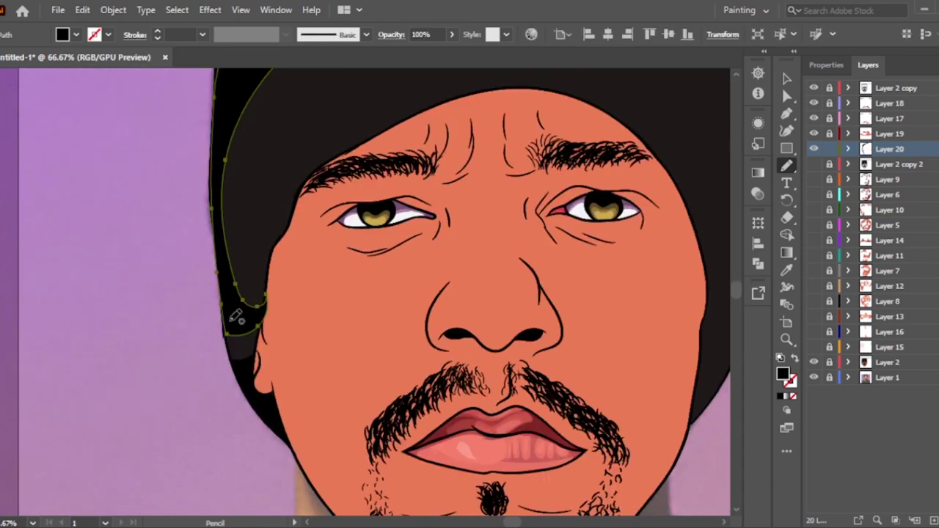
scroll(241, 314, down, 3)
Hide the reference photo layer and draw the beanie's curved brim line
click(813, 377)
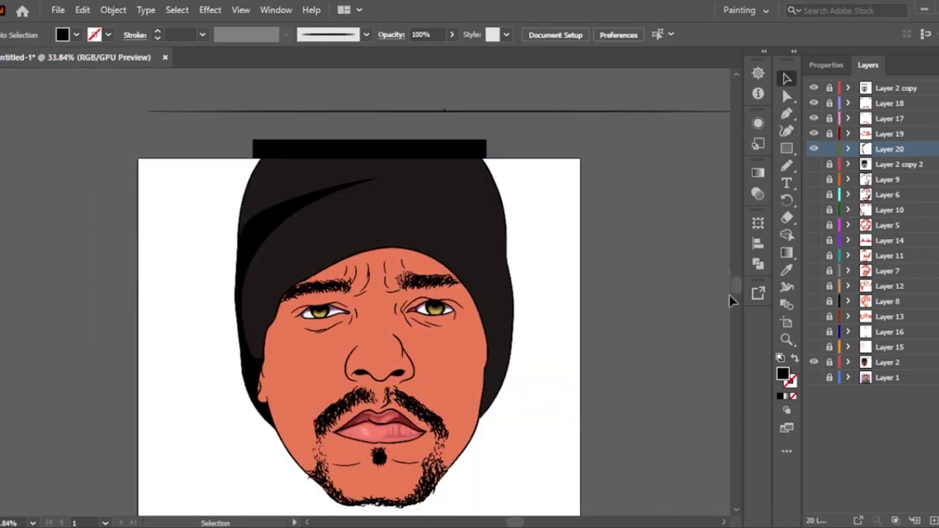
scroll(370, 440, up, 2)
key(n)
drag(497, 280, 505, 308)
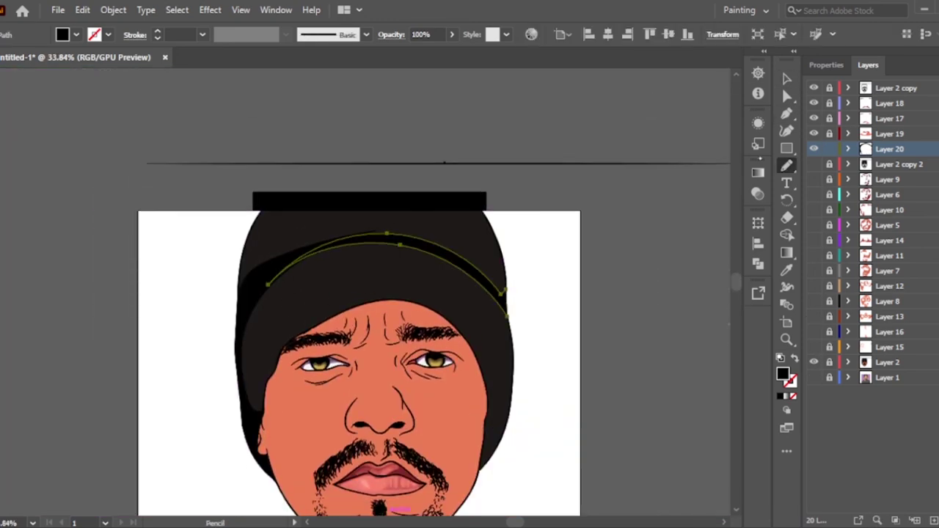
ctrl+click(650, 161)
Add a lighter highlight on the beanie's upper left
drag(241, 296, 249, 308)
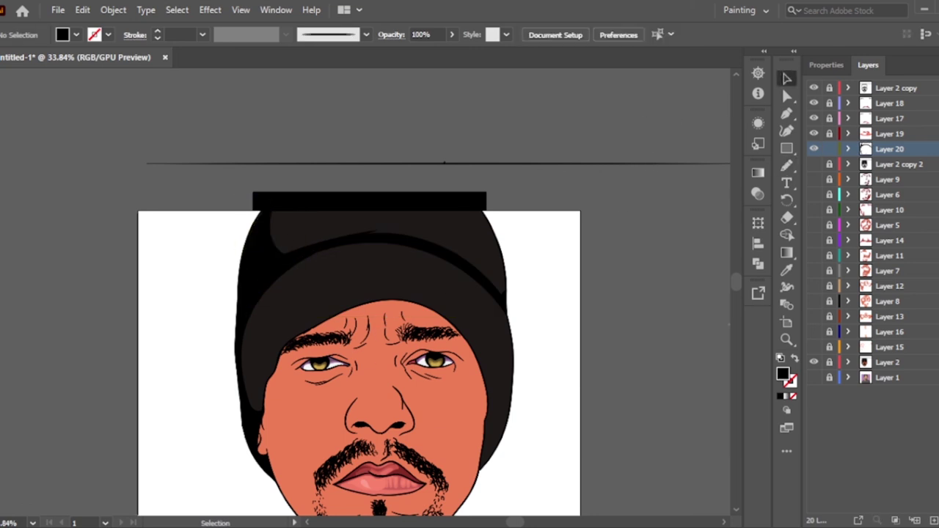
drag(286, 266, 157, 458)
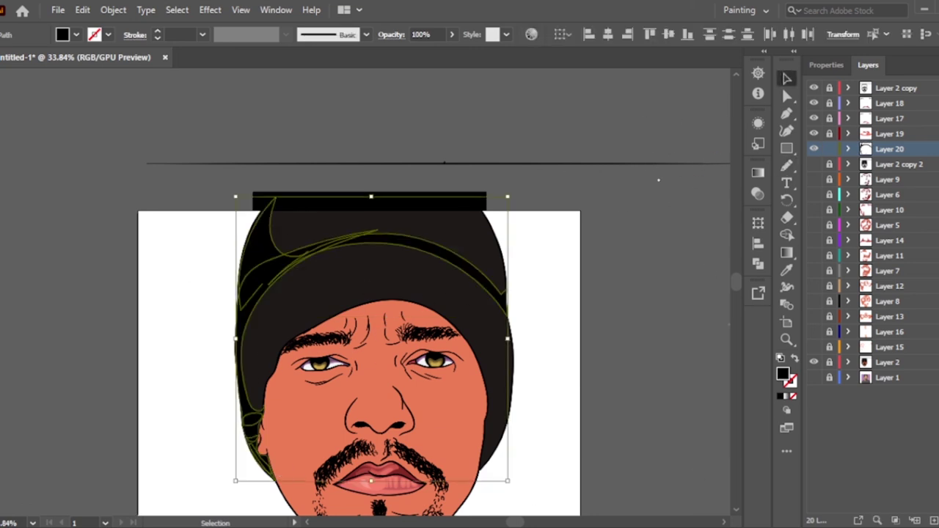
click(645, 191)
On new Layer 21, draw grey Pencil highlights along the beanie's left and right edges
key(ctrl+l)
key(i)
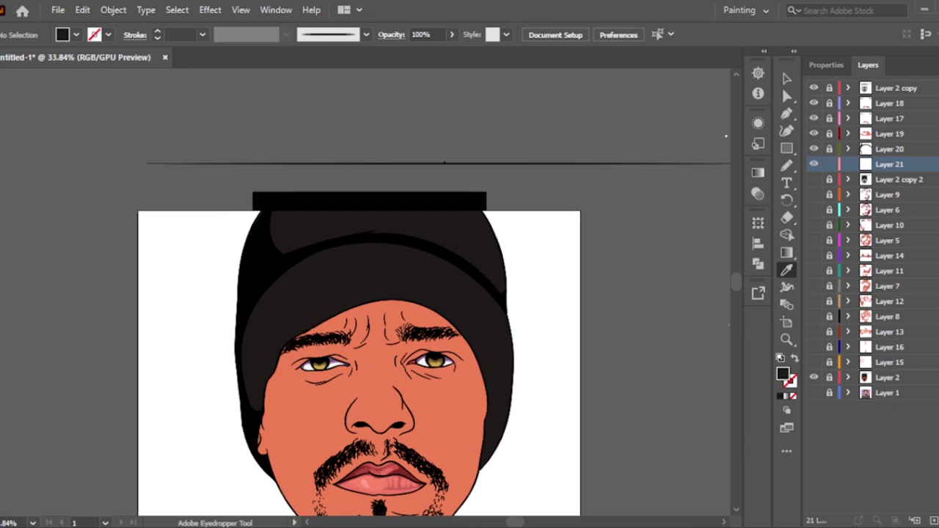
key(n)
drag(253, 320, 271, 280)
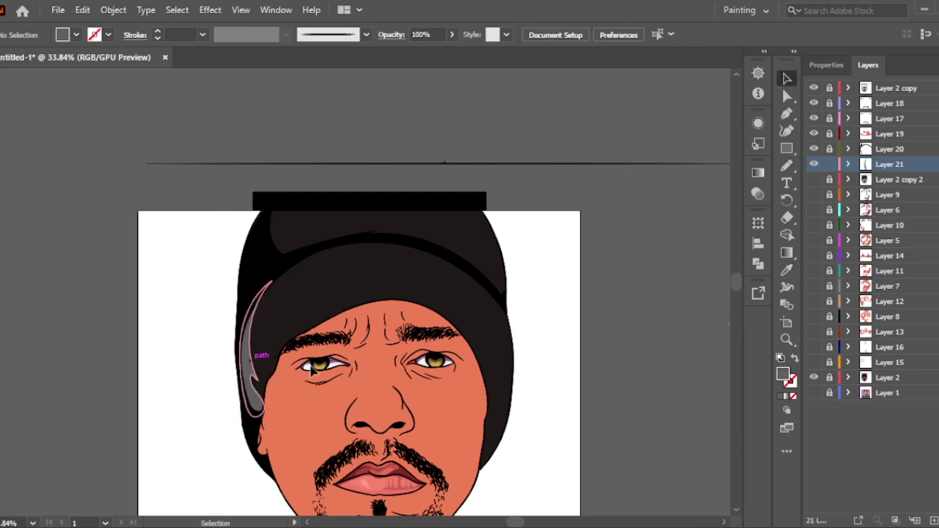
key(i)
key(n)
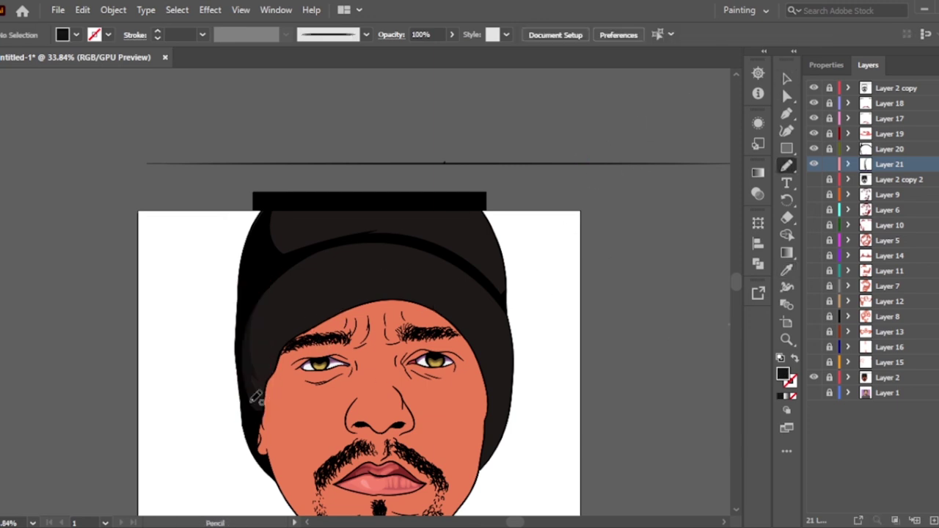
drag(319, 195, 333, 235)
ctrl+click(561, 429)
key(ctrl+equal)
key(ctrl+equal)
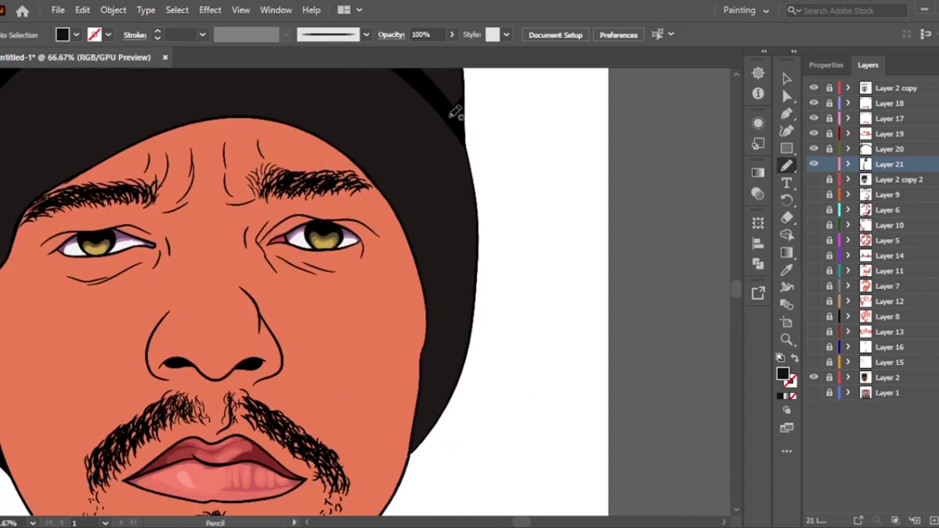
drag(434, 99, 431, 403)
key(ctrl+minus)
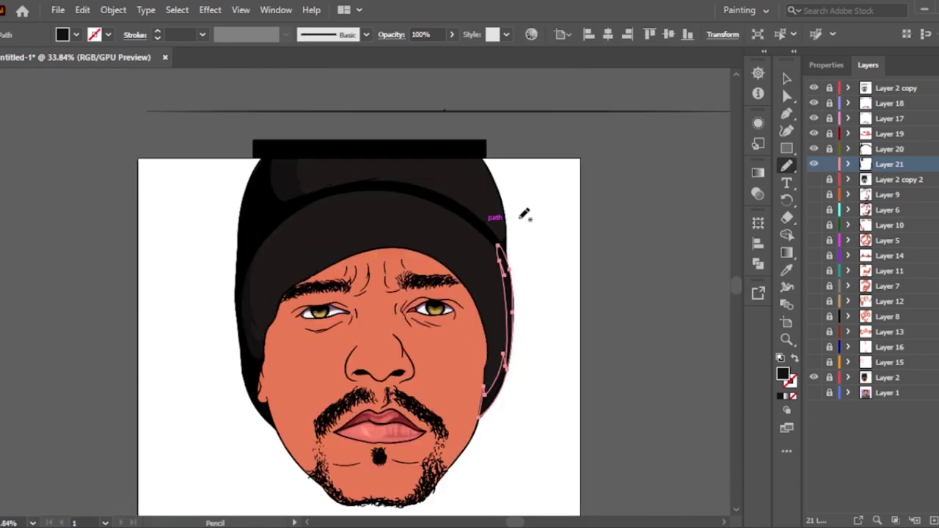
Make the face shading Layers 5, 6, 7, 10, 11, 12, 14 and highlight Layers 15–16 visible
key(v)
click(813, 210)
click(813, 225)
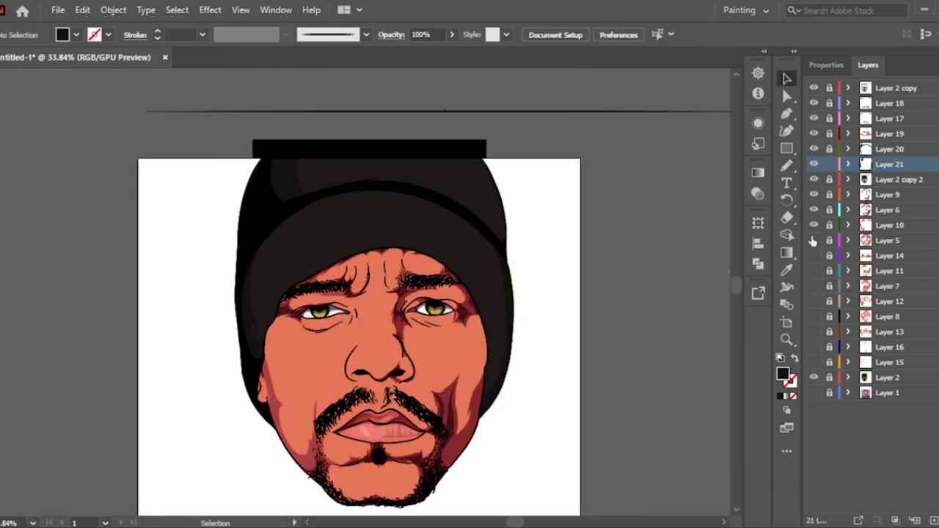
click(814, 240)
click(813, 256)
drag(813, 272, 813, 309)
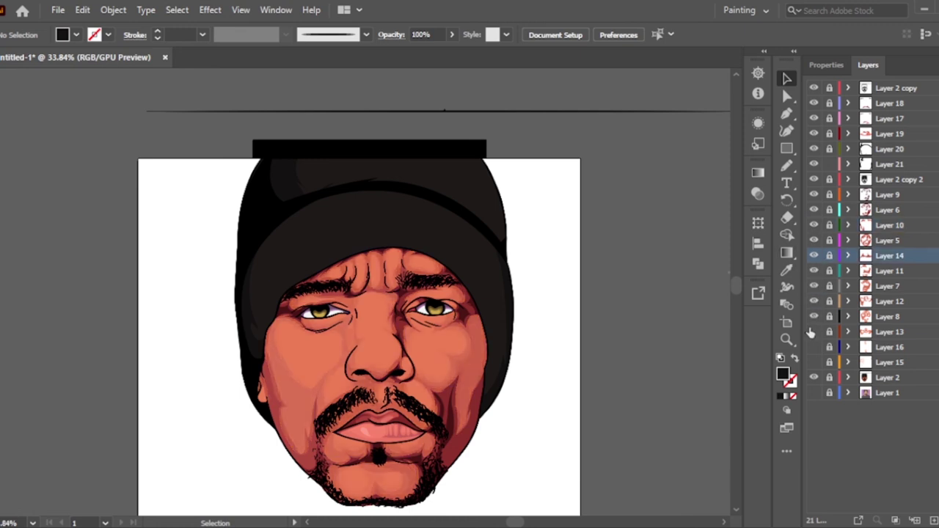
drag(813, 346, 813, 371)
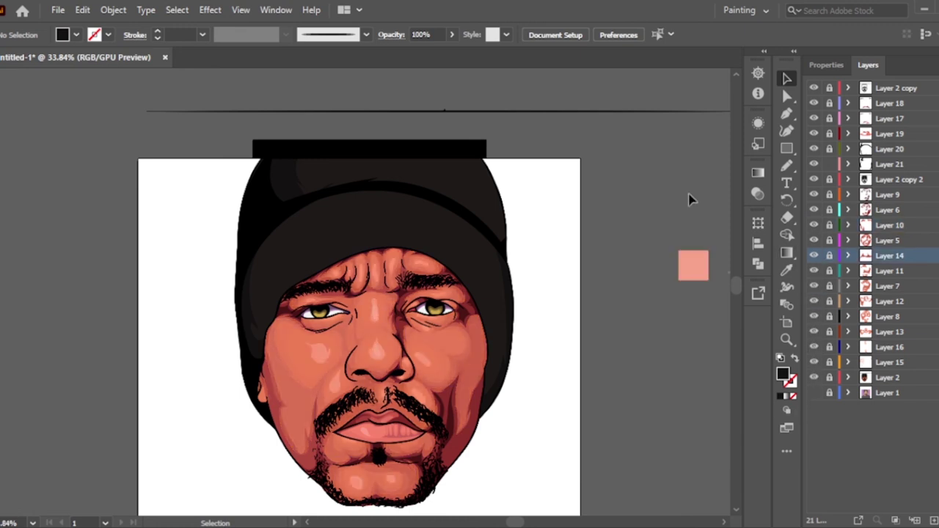
Add Layer 22 at the top of the layer stack and fit the artboard in view
scroll(688, 199, down, 1)
click(914, 520)
scroll(303, 283, up, 5)
key(i)
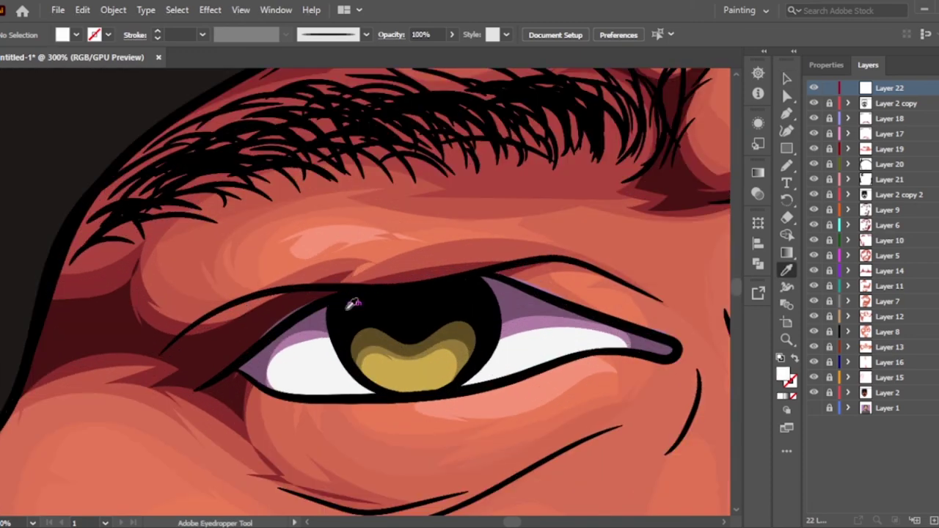
key(n)
scroll(391, 369, left, 5)
key(ctrl+0)
key(v)
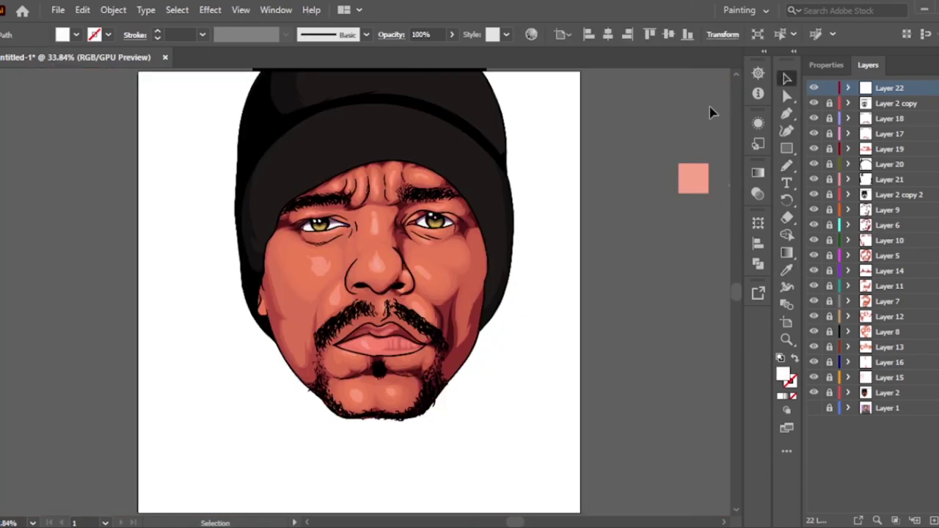